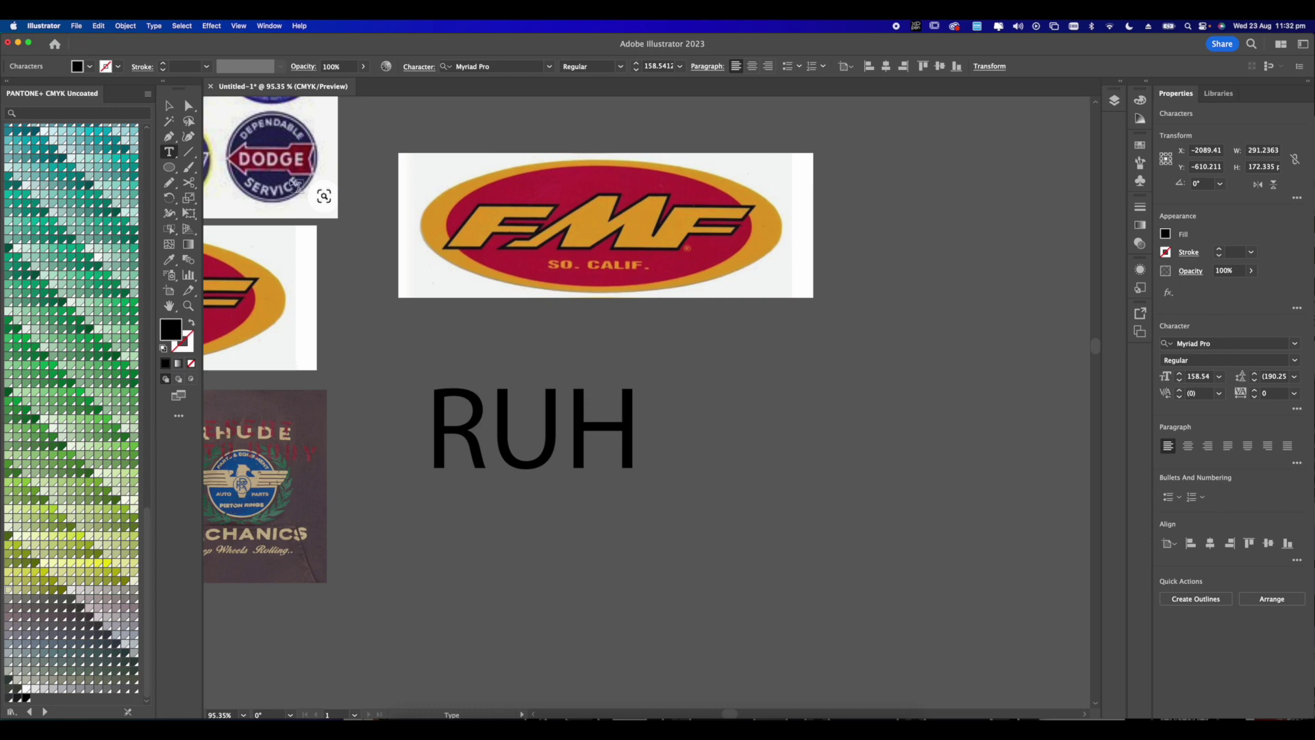
# - Complete the text below the FMF reference logo so it reads RHUDE
pyautogui.press('Escape')
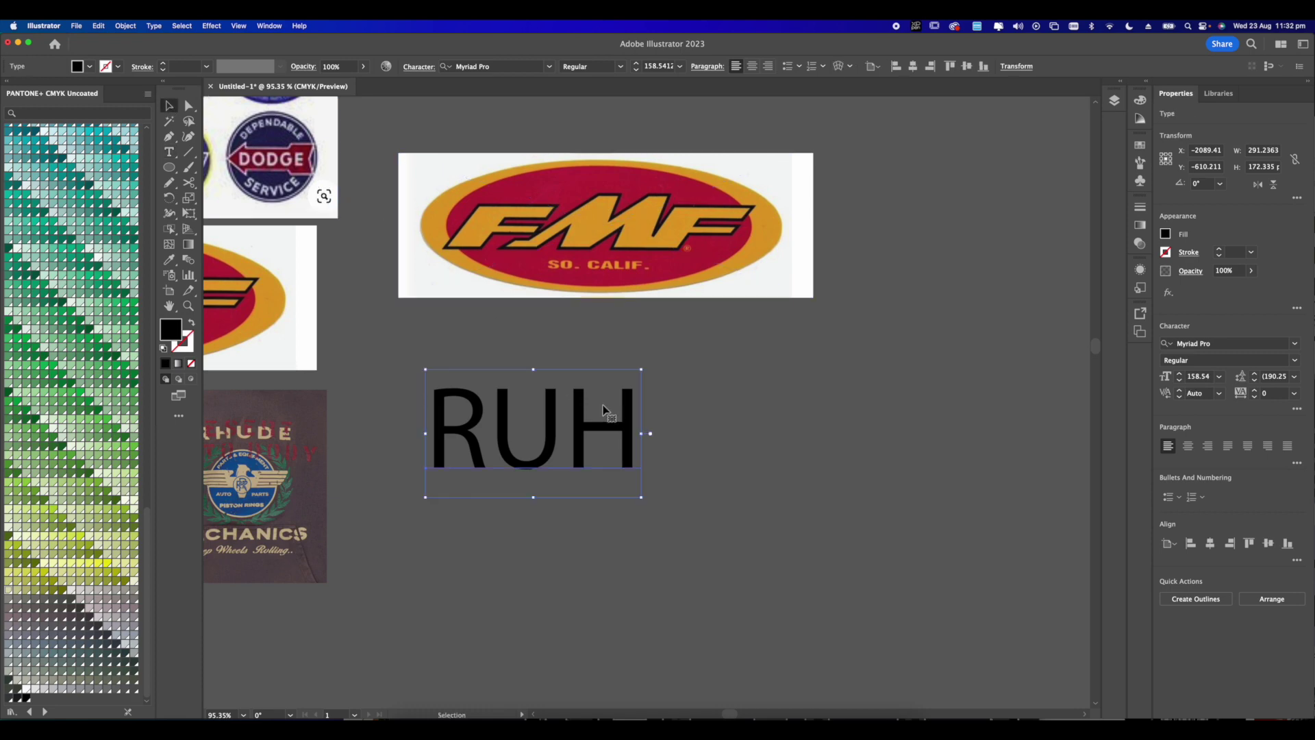
pyautogui.hscroll(-2, 607, 403)
pyautogui.scroll(-2, 598, 393)
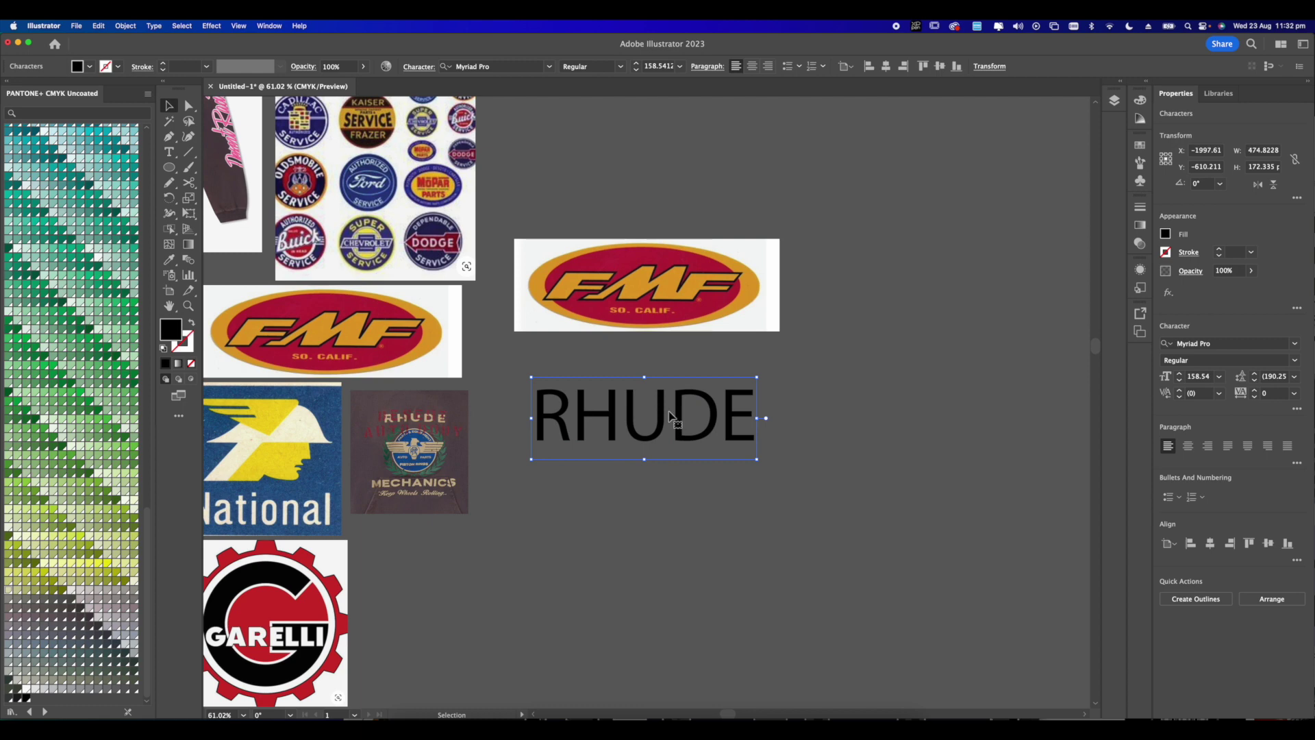
pyautogui.click(786, 414)
pyautogui.hscroll(1, 685, 452)
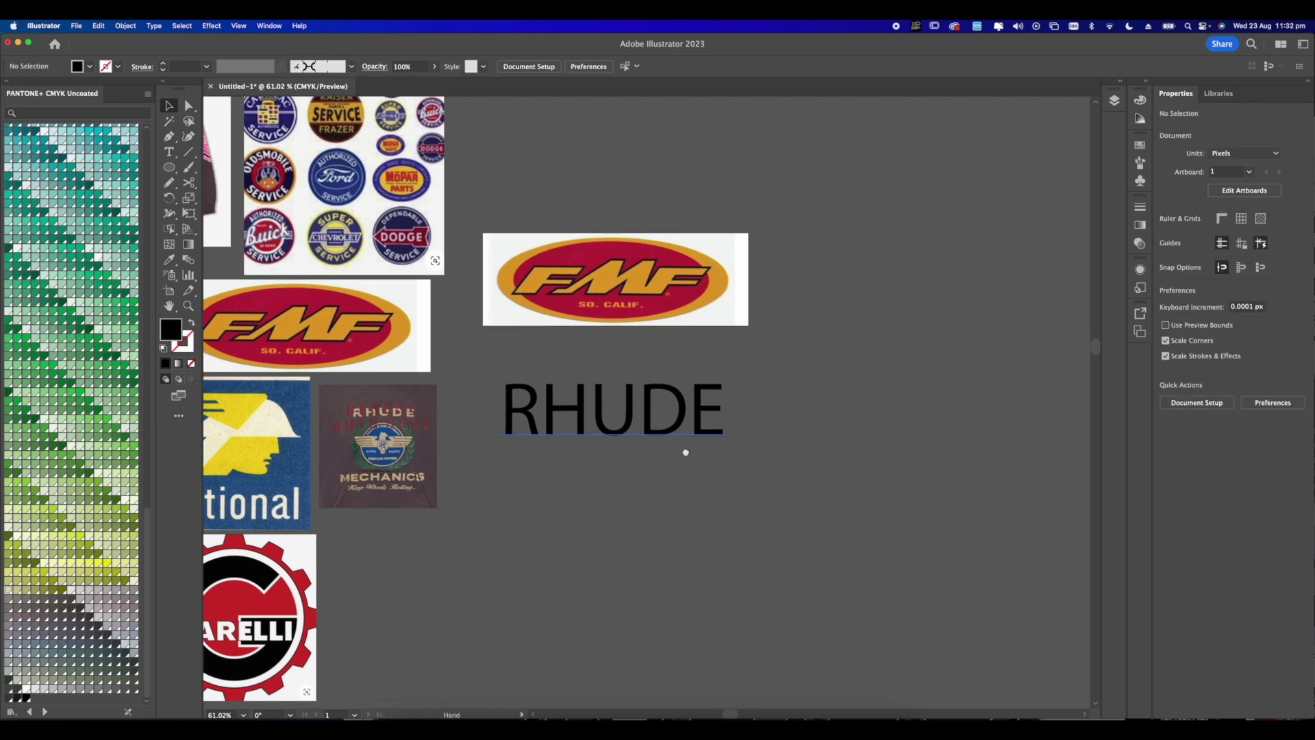
# - Set the font of the RHUDE text to Arnprior-Regular
pyautogui.click(633, 429)
pyautogui.moveTo(686, 452); pyautogui.dragTo(633, 457)
pyautogui.click(1300, 343)
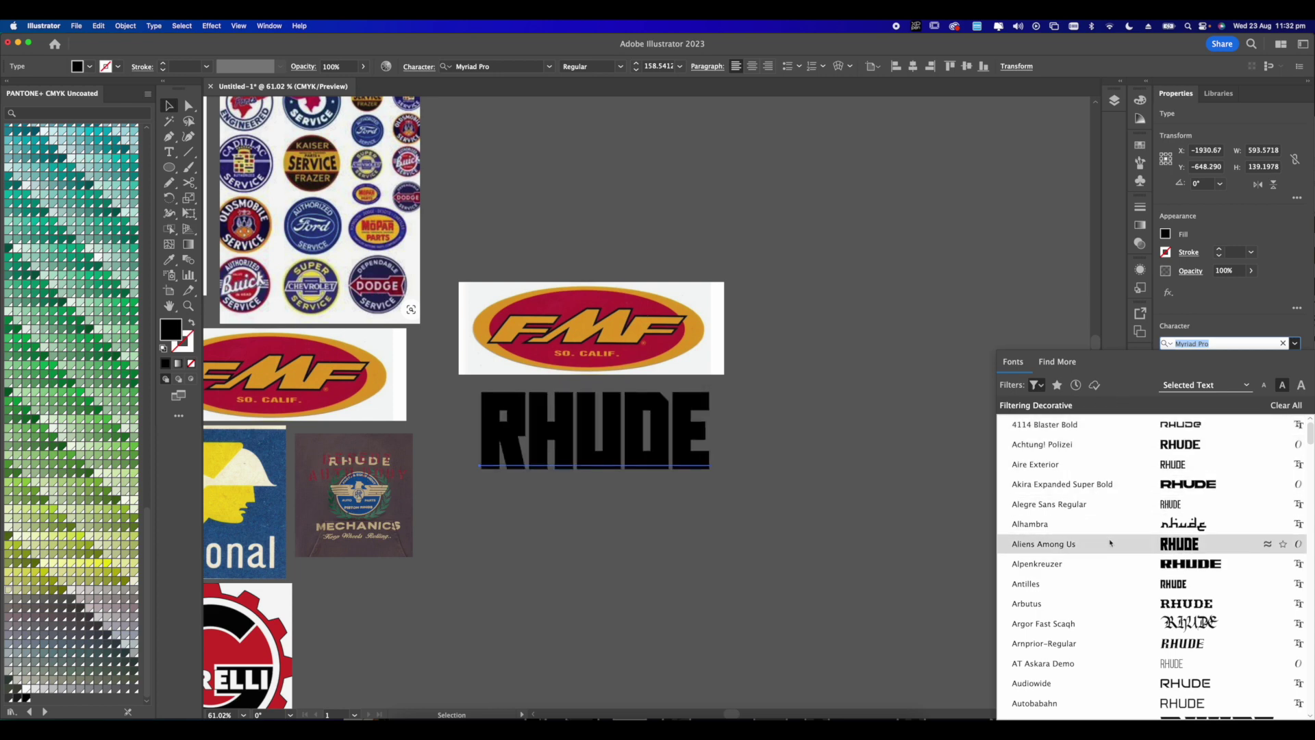
pyautogui.scroll(-3, 1104, 569)
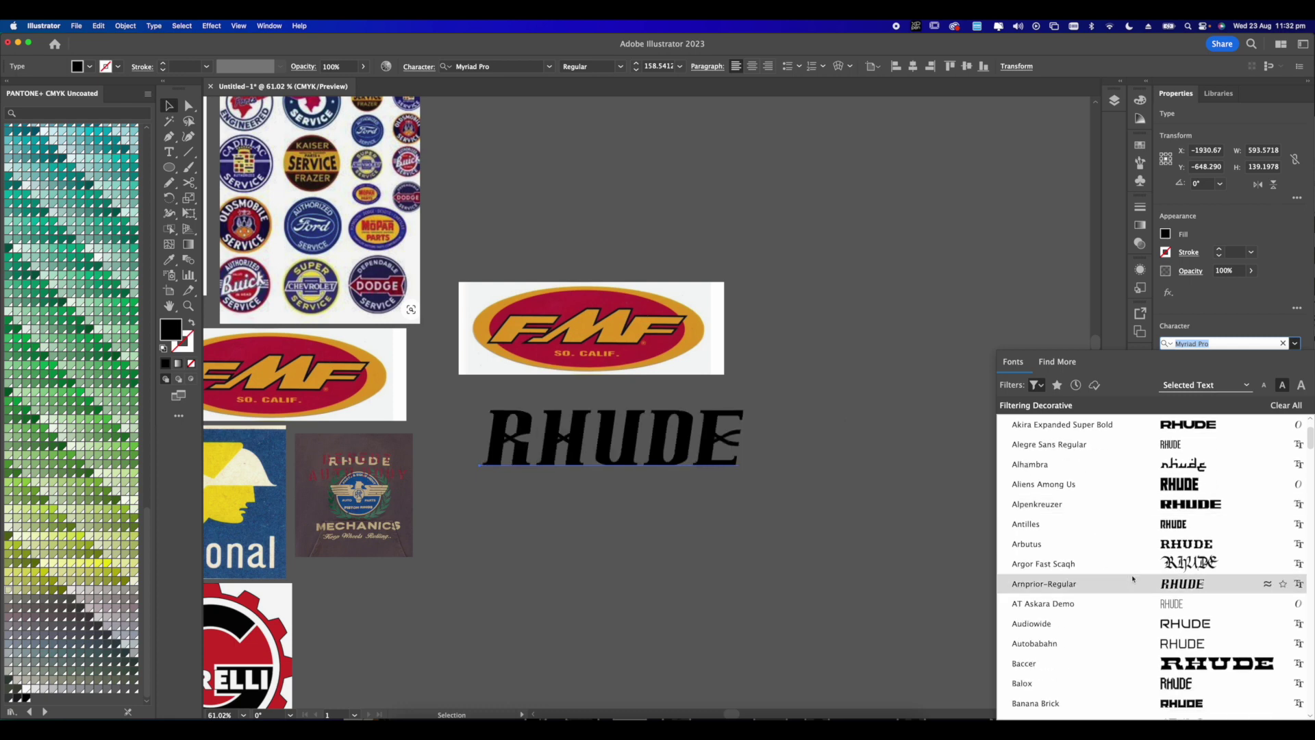
pyautogui.click(1132, 584)
# - Move the RHUDE text so it sits directly beneath the FMF reference logo, roughly in line with its edges
pyautogui.moveTo(713, 463); pyautogui.dragTo(754, 450)
pyautogui.scroll(3, 714, 486)
pyautogui.moveTo(716, 453); pyautogui.dragTo(716, 466)
pyautogui.click(858, 516)
pyautogui.moveTo(865, 512); pyautogui.dragTo(818, 459)
pyautogui.moveTo(645, 421); pyautogui.dragTo(639, 424)
pyautogui.click(758, 446)
pyautogui.scroll(-3, 758, 447)
pyautogui.scroll(-3, 625, 346)
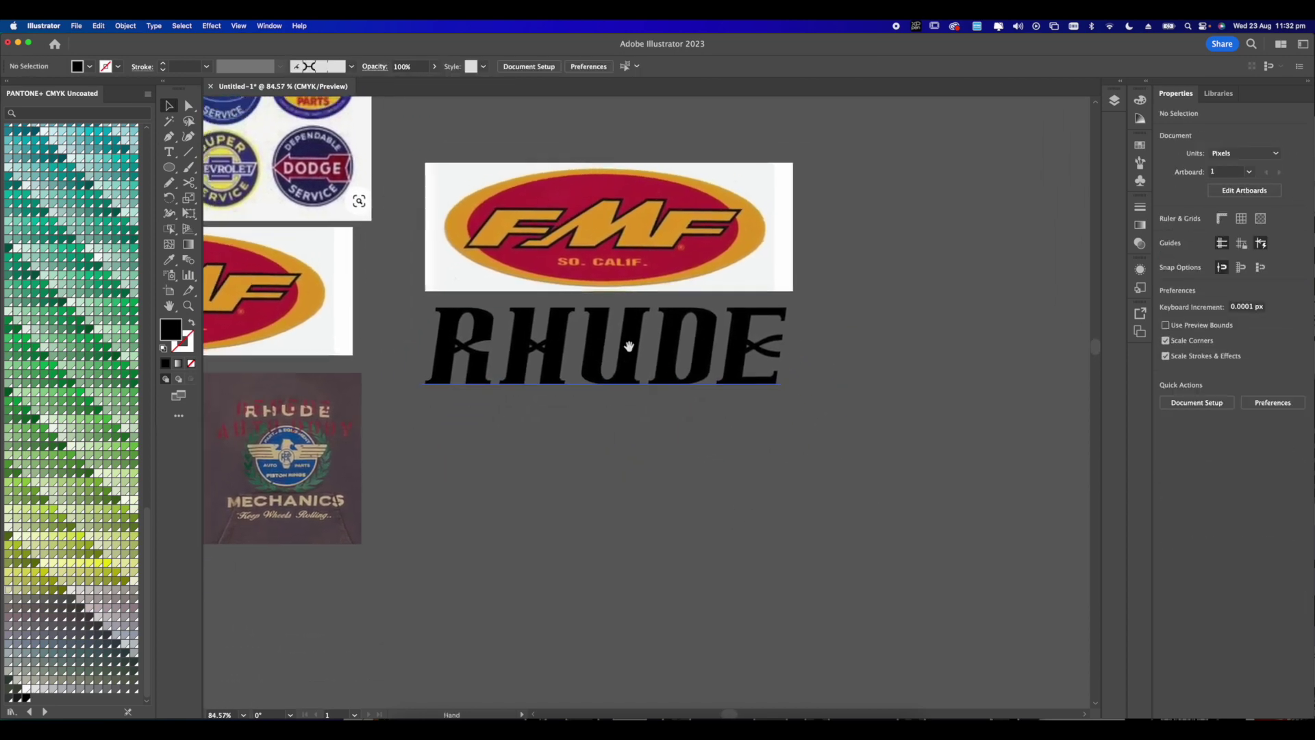
pyautogui.click(661, 375)
pyautogui.click(661, 457)
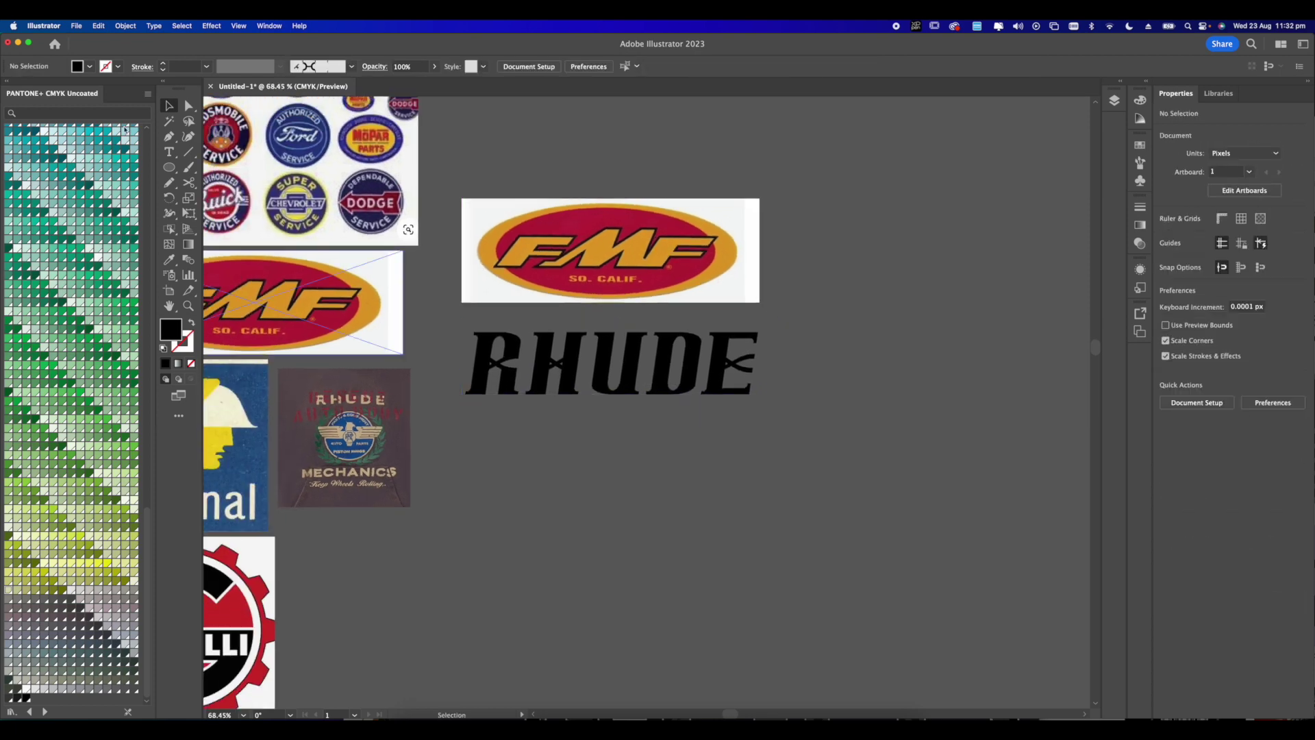
# - Draw a black ellipse about 661 px wide and 293 px tall below the RHUDE text
pyautogui.click(177, 170)
pyautogui.scroll(-2, 431, 420)
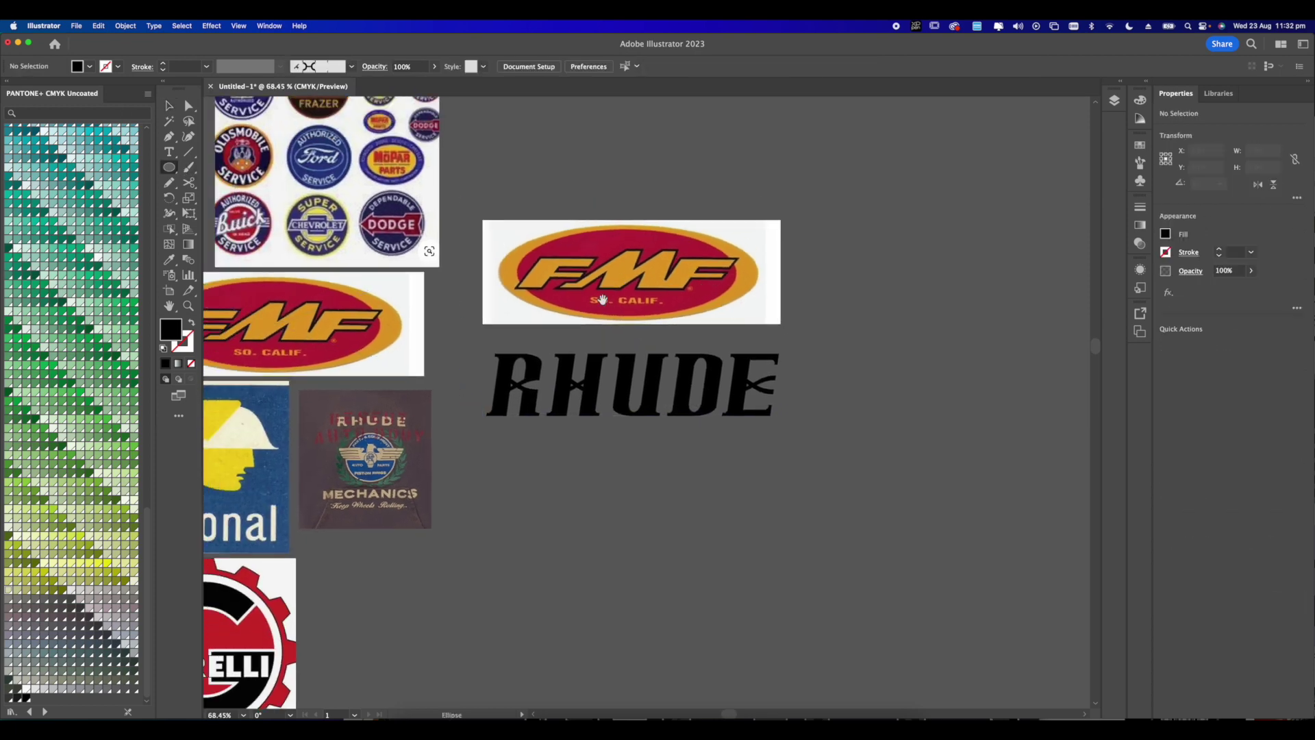
pyautogui.moveTo(452, 380); pyautogui.dragTo(803, 536)
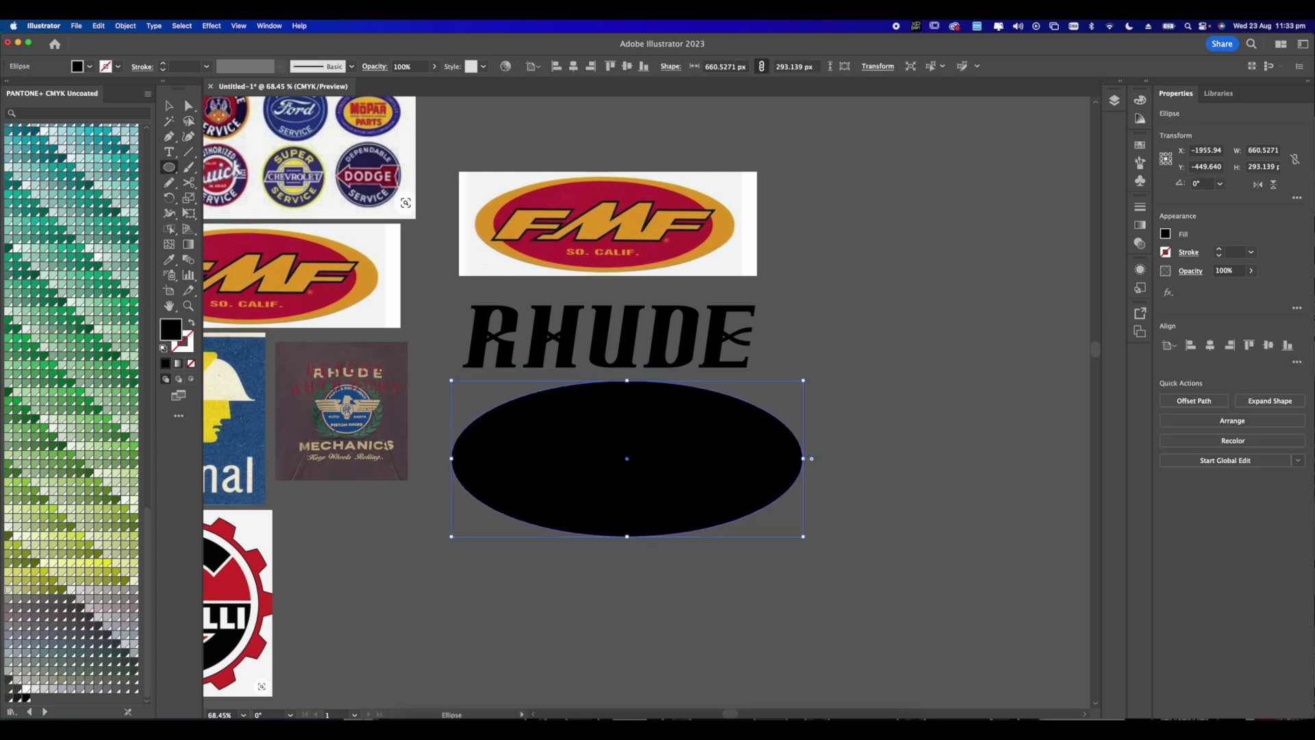
pyautogui.click(189, 106)
pyautogui.scroll(-2, 616, 445)
pyautogui.click(669, 499)
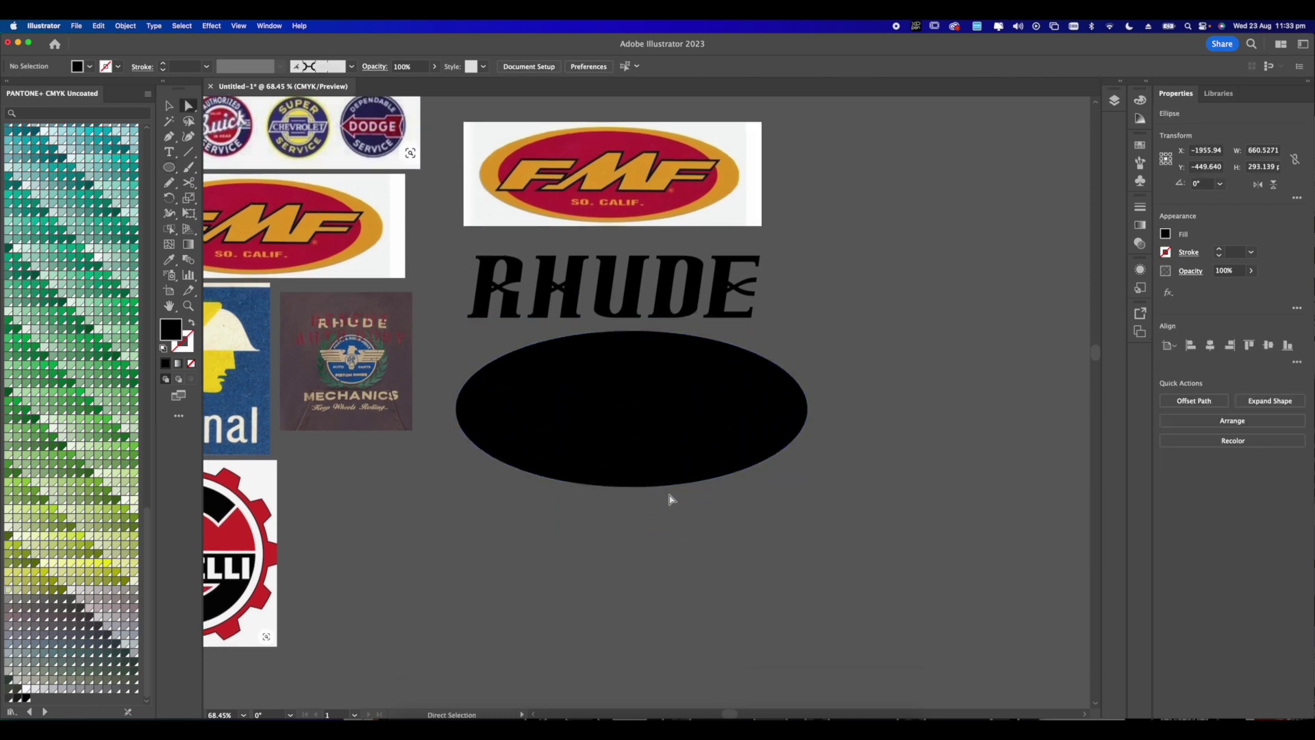
pyautogui.scroll(2, 651, 429)
pyautogui.click(597, 469)
pyautogui.scroll(3, 616, 449)
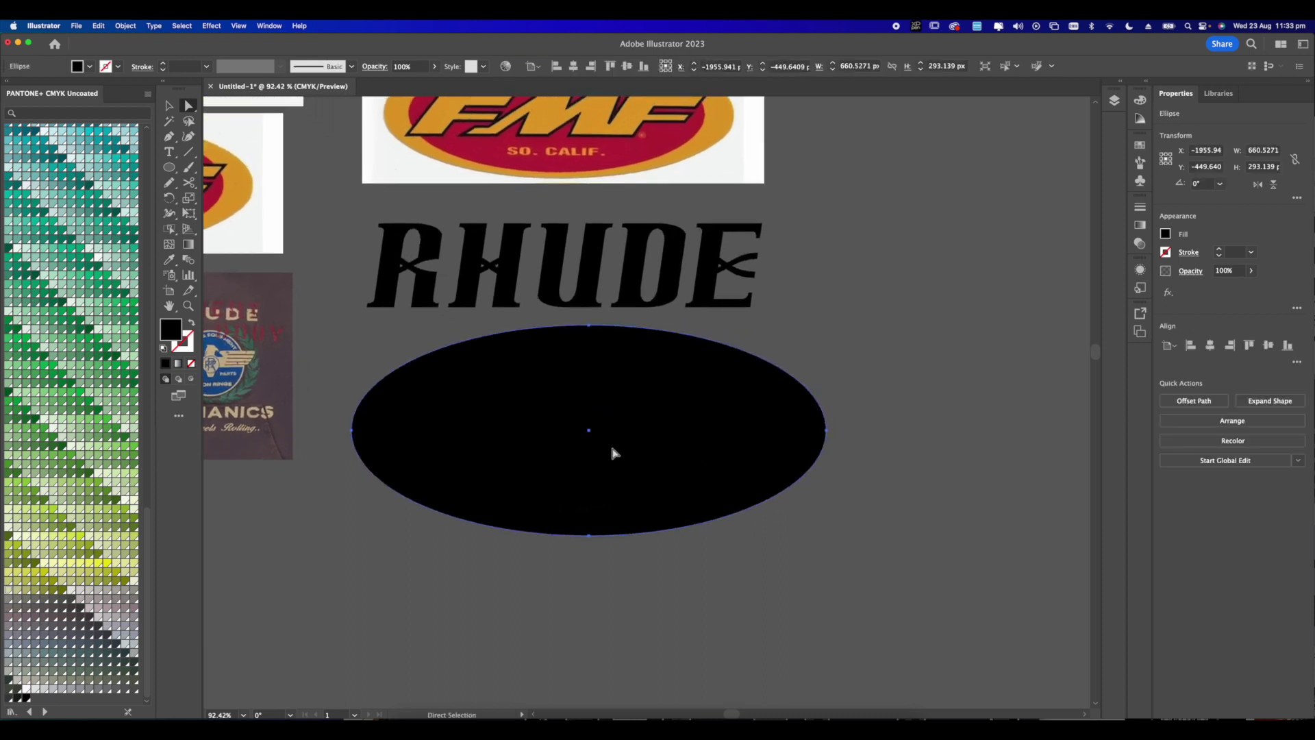
pyautogui.moveTo(655, 429)
pyautogui.mouseDown()
pyautogui.moveTo(664, 405)
pyautogui.moveTo(661, 425)
pyautogui.mouseUp()
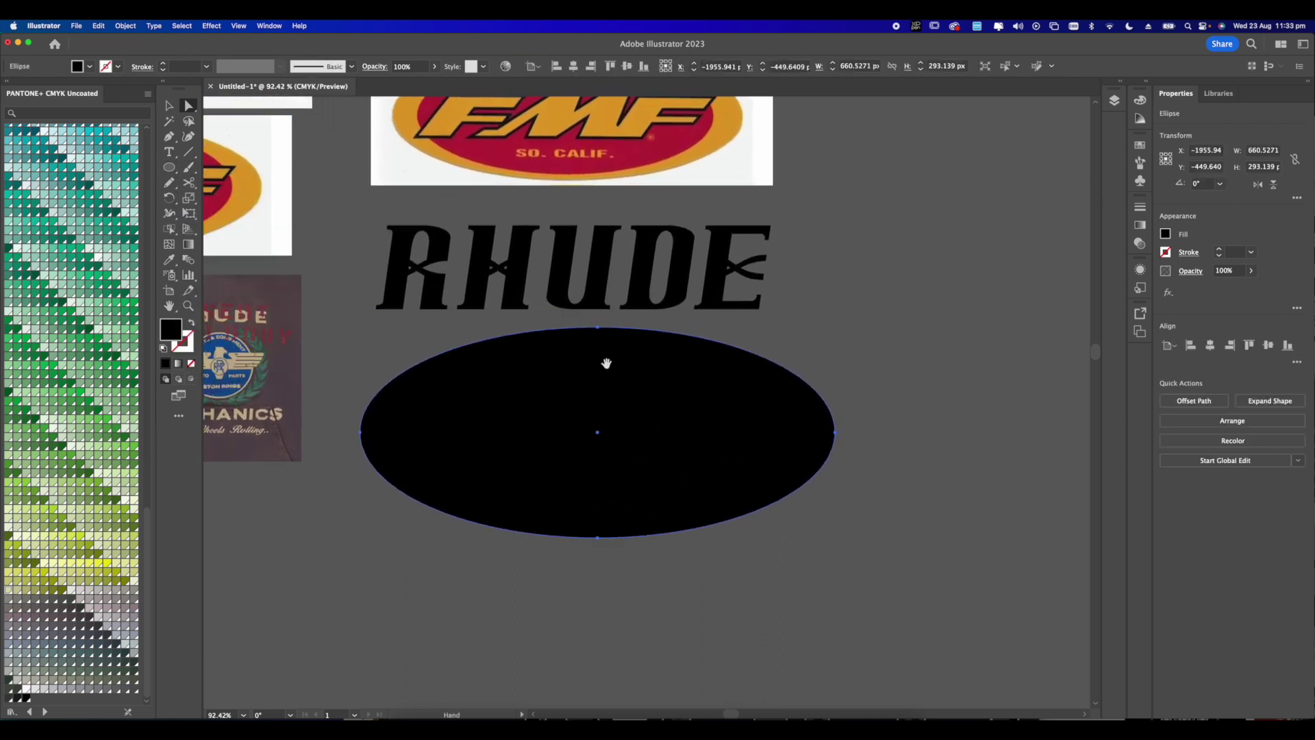
# - Draw a second ellipse about 534 px wide and 224 px tall inside the first one
pyautogui.press('l')
pyautogui.hscroll(2, 603, 353)
pyautogui.moveTo(385, 328); pyautogui.dragTo(769, 489)
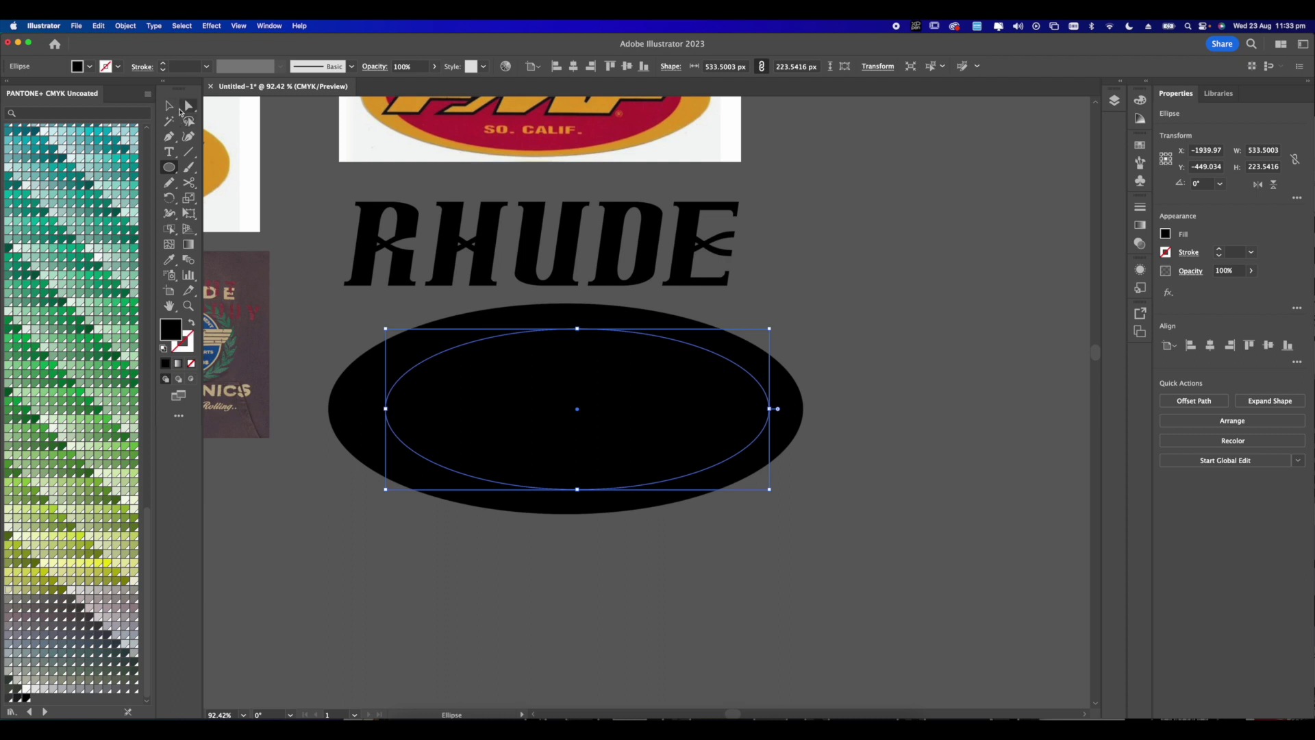
# - Center the two ellipses on each other vertically and horizontally, aligned to the selection
pyautogui.click(170, 107)
pyautogui.moveTo(751, 507); pyautogui.dragTo(536, 372)
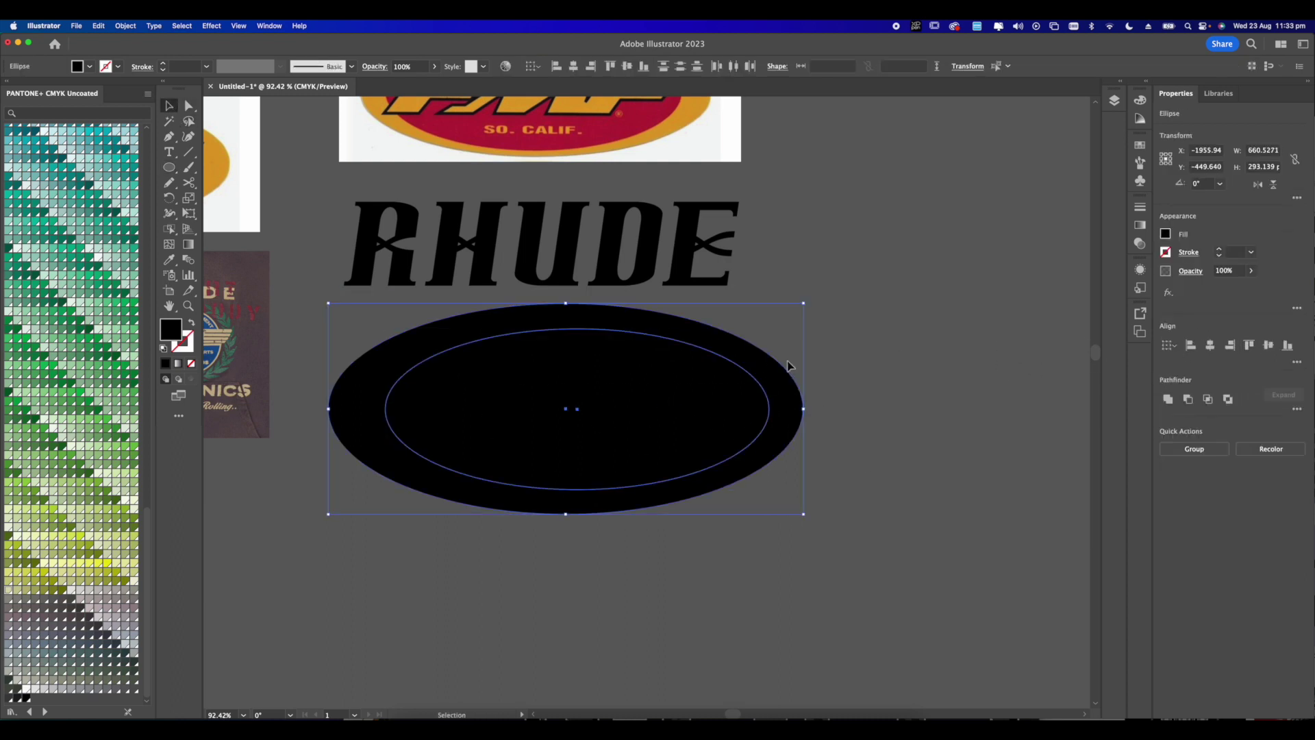
pyautogui.click(1170, 346)
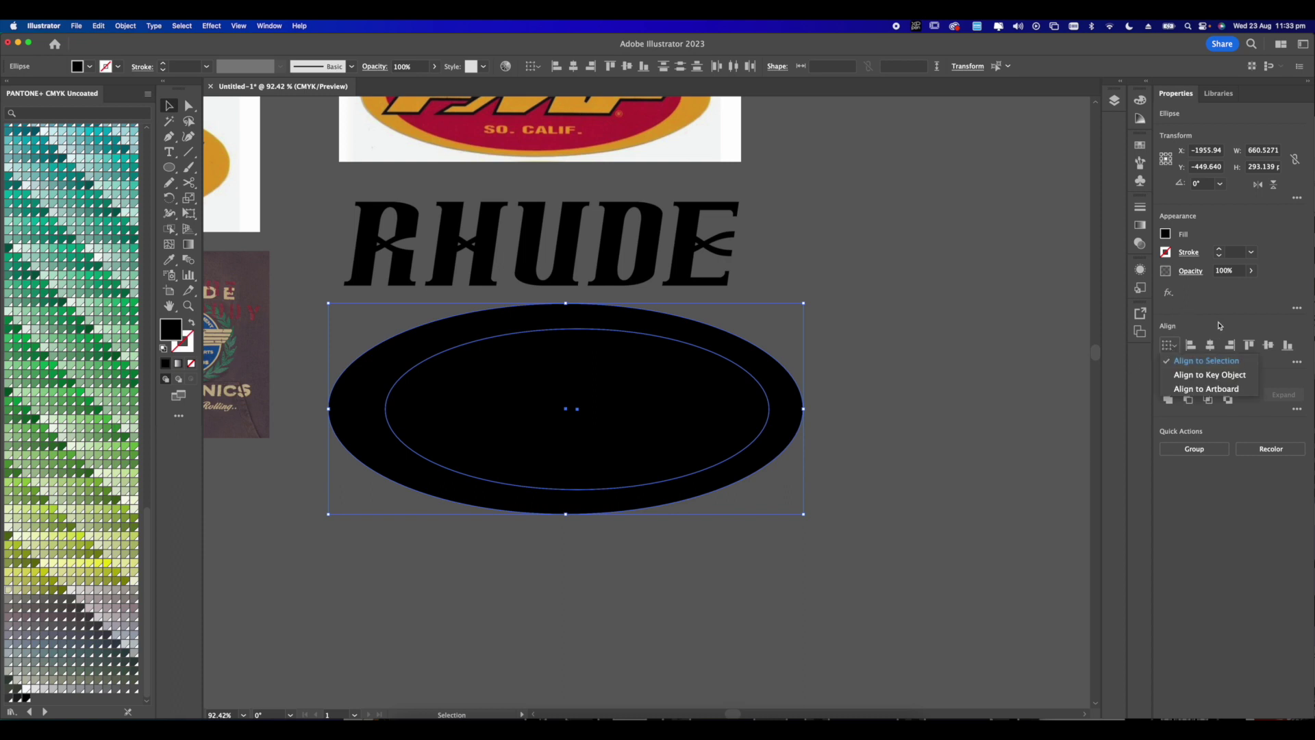
pyautogui.click(1219, 326)
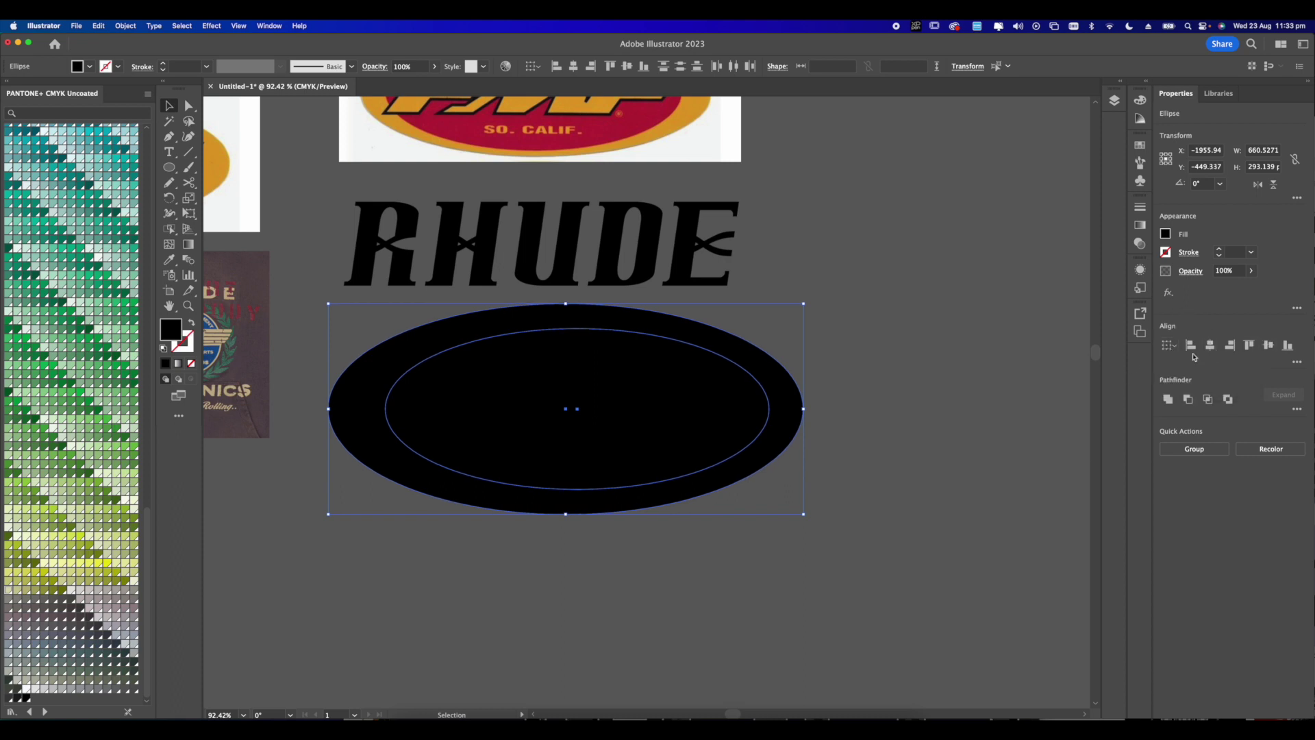
pyautogui.click(1210, 346)
pyautogui.scroll(-2, 817, 376)
pyautogui.hscroll(-2, 816, 376)
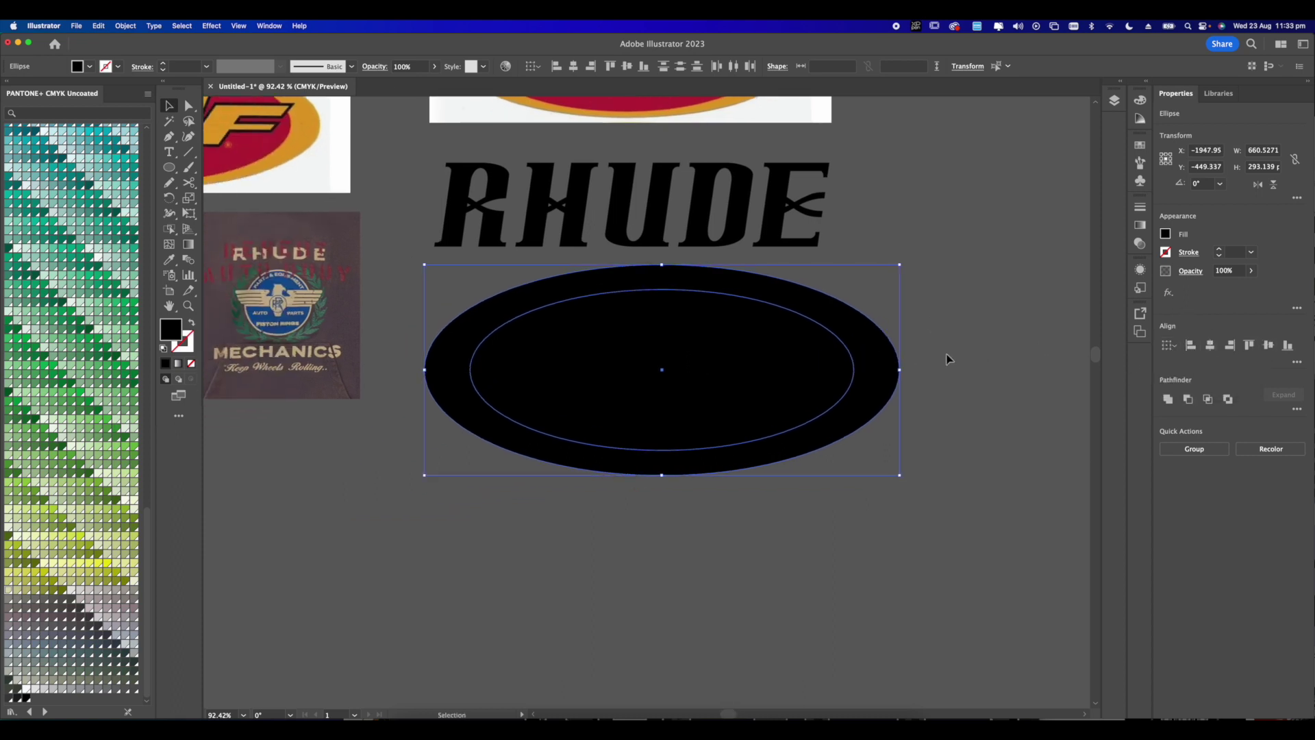
pyautogui.hscroll(2, 759, 358)
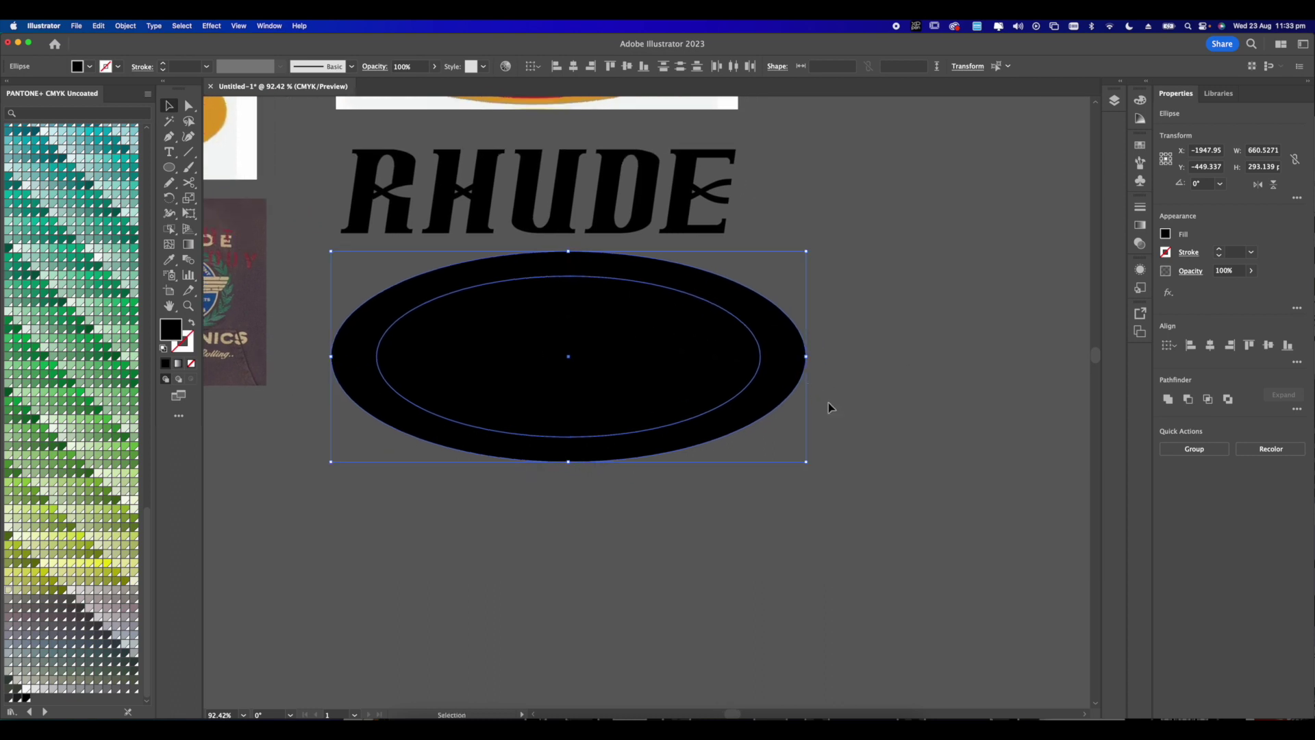
# - Fill the inner ellipse with a dark grey matching the canvas, using the Eyedropper
pyautogui.click(657, 370)
pyautogui.click(169, 260)
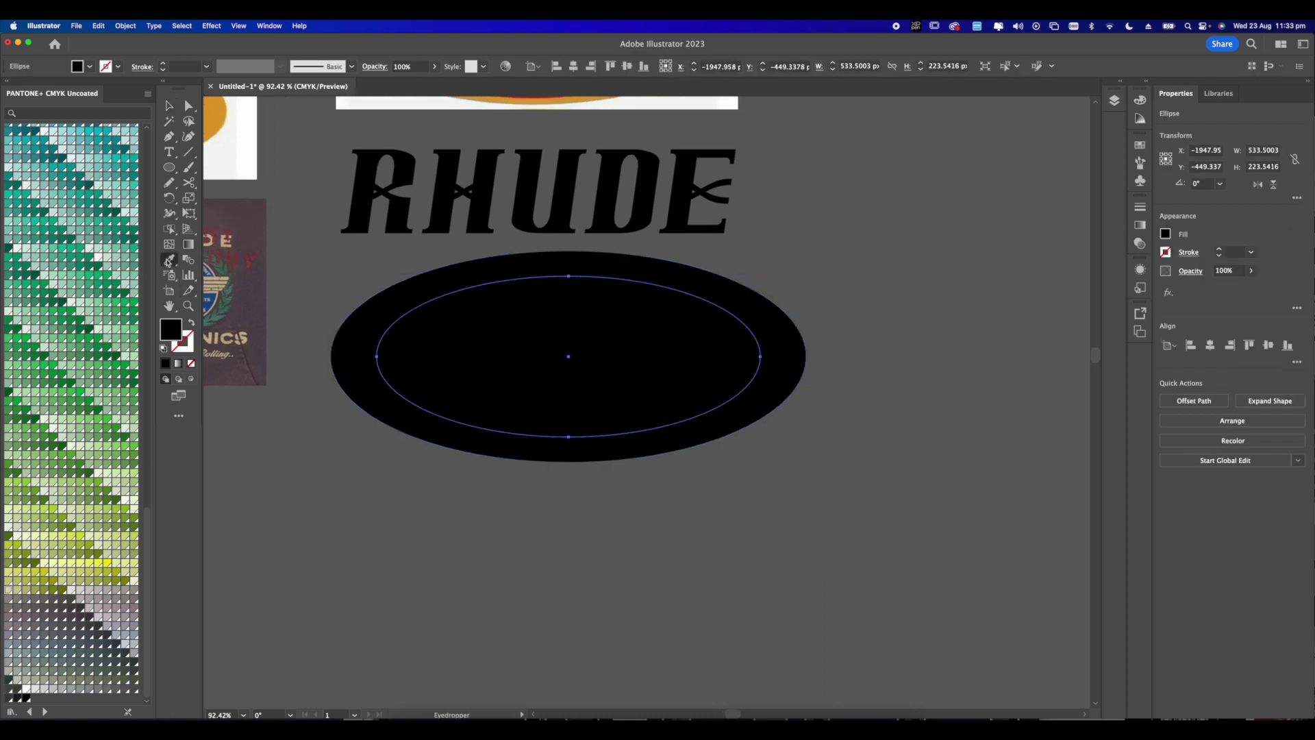
pyautogui.click(568, 309)
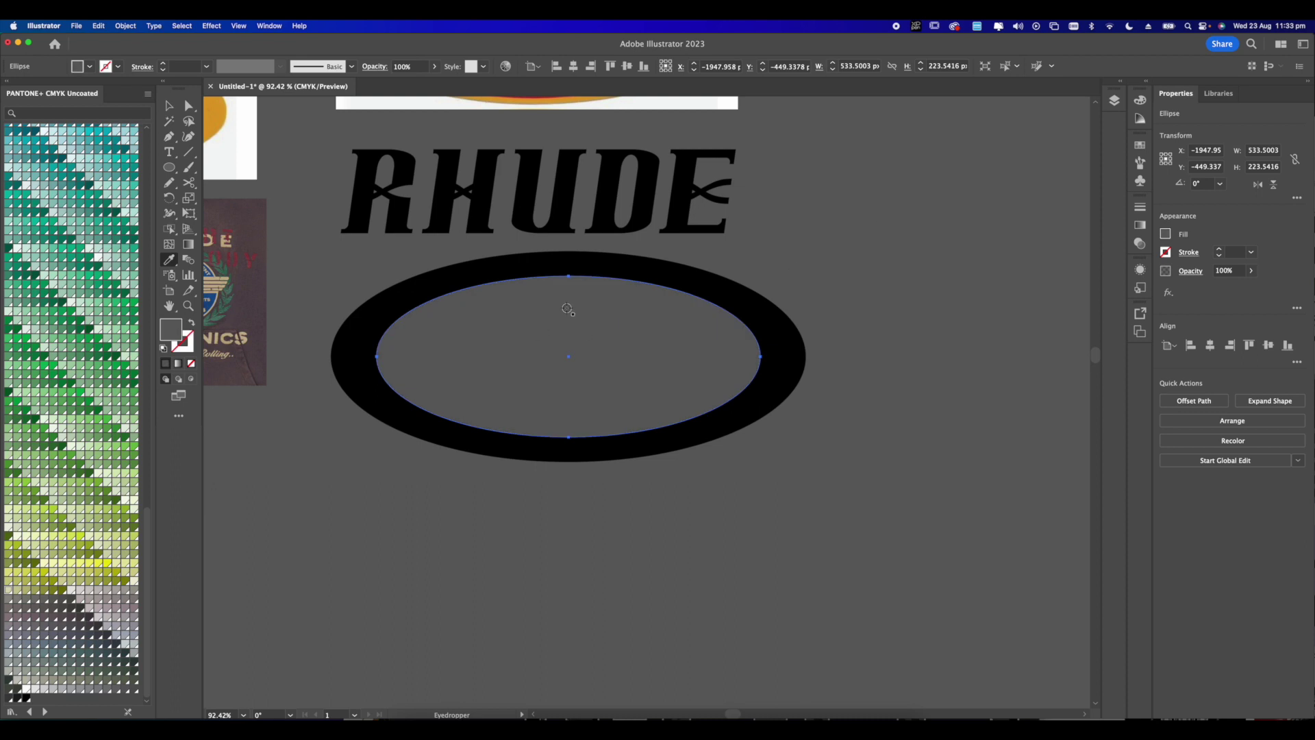
pyautogui.click(169, 106)
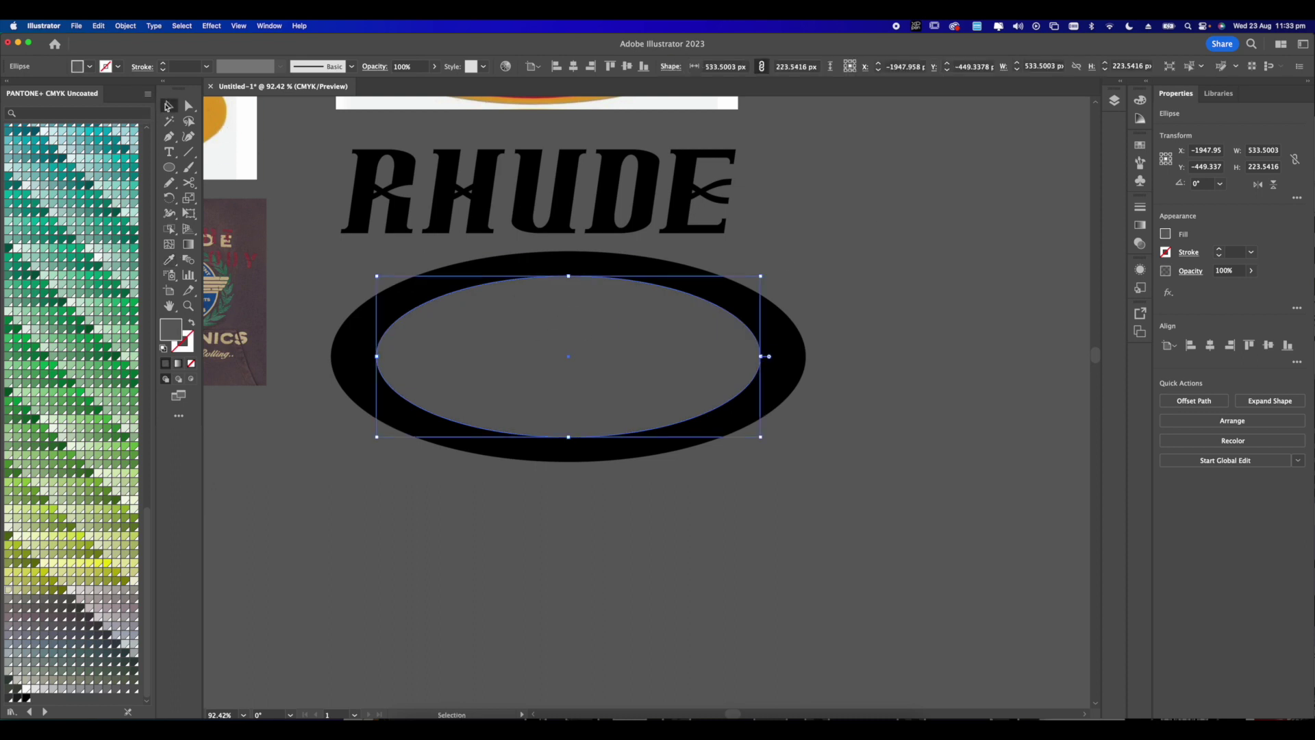
# - Stretch the inner ellipse to about 266 px tall and widen it slightly on both sides to thin the black rim
pyautogui.moveTo(528, 340); pyautogui.dragTo(504, 534)
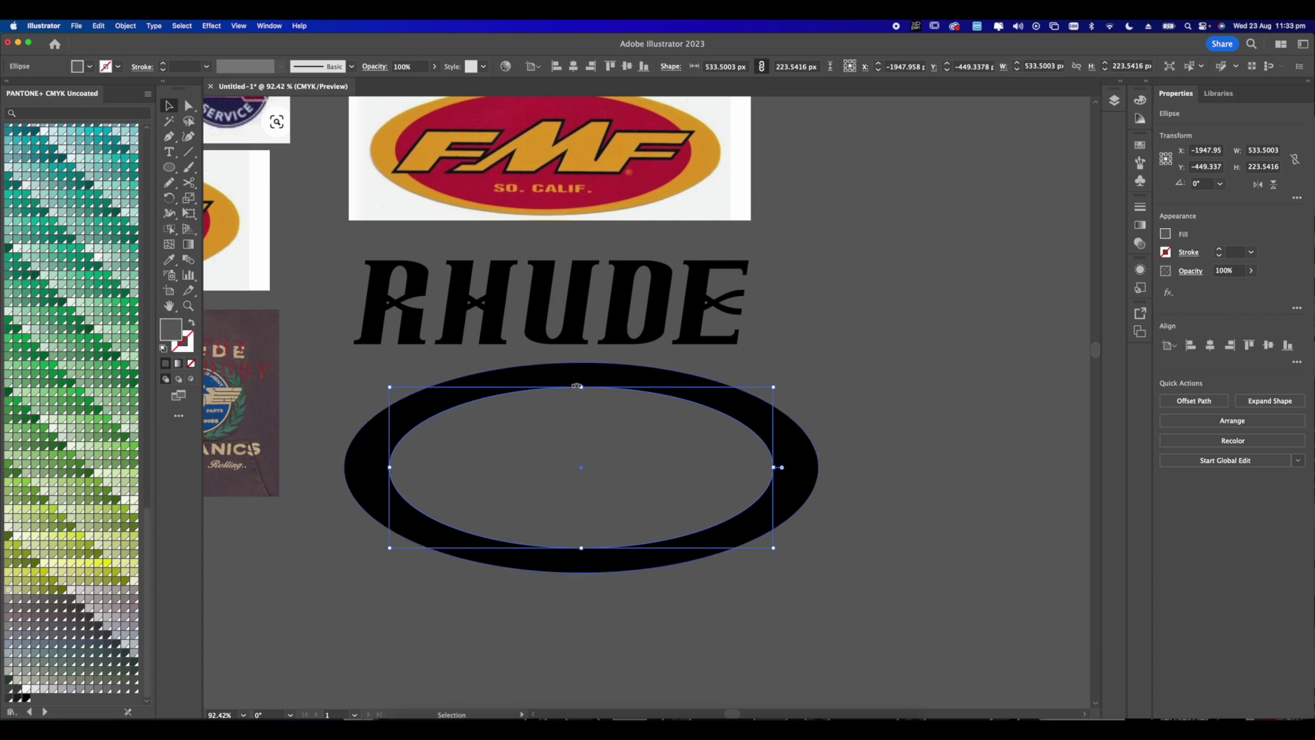
pyautogui.moveTo(581, 387); pyautogui.dragTo(581, 372)
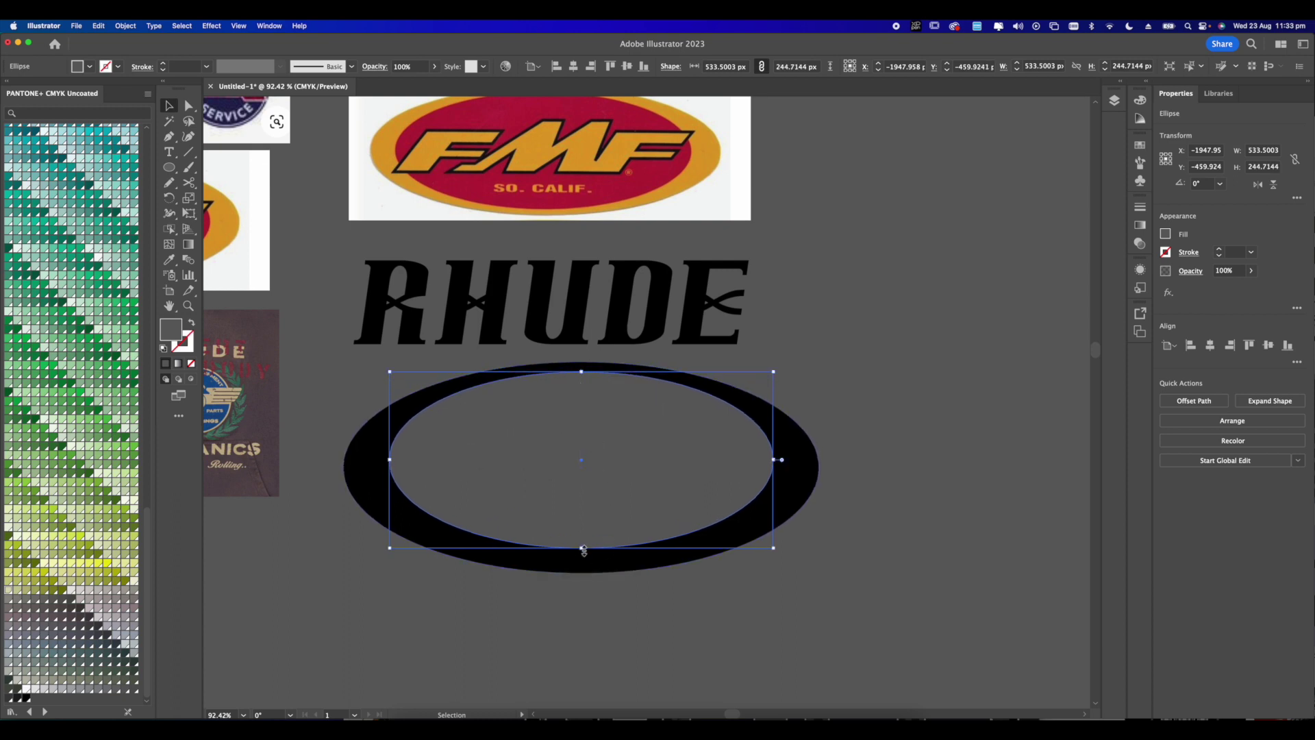
pyautogui.moveTo(581, 547); pyautogui.dragTo(584, 564)
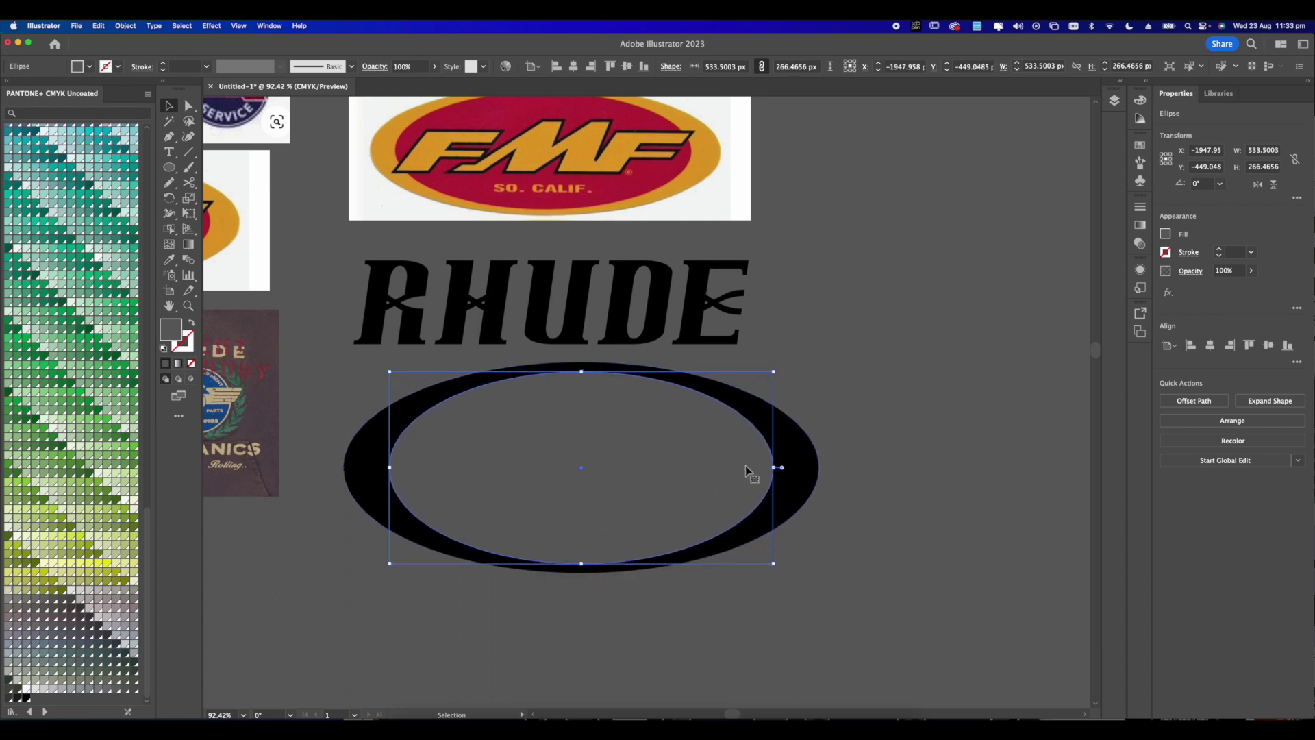
pyautogui.moveTo(774, 467); pyautogui.dragTo(785, 467)
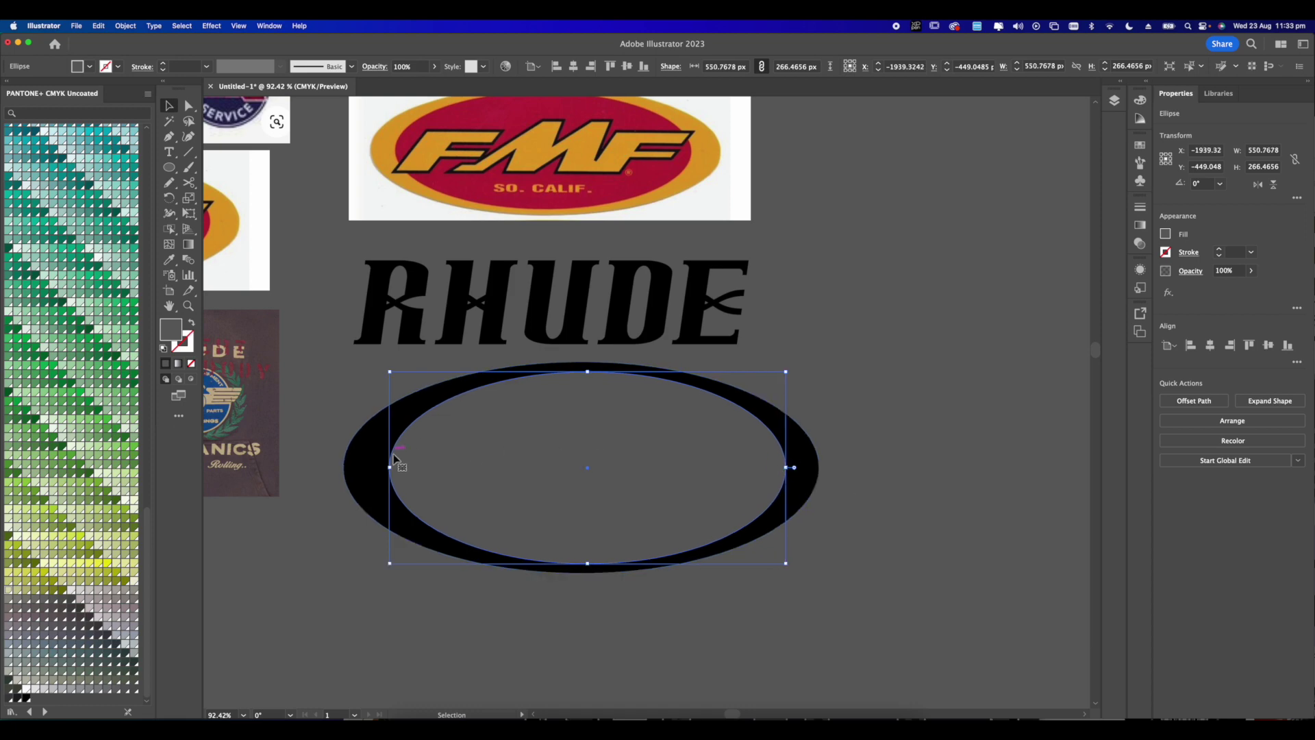
pyautogui.moveTo(390, 467); pyautogui.dragTo(373, 467)
# - Duplicate the pair of ellipses, keeping one pair up and to the right, and subtract the inner ellipse from the outer one in the lower pair
pyautogui.scroll(-2, 518, 204)
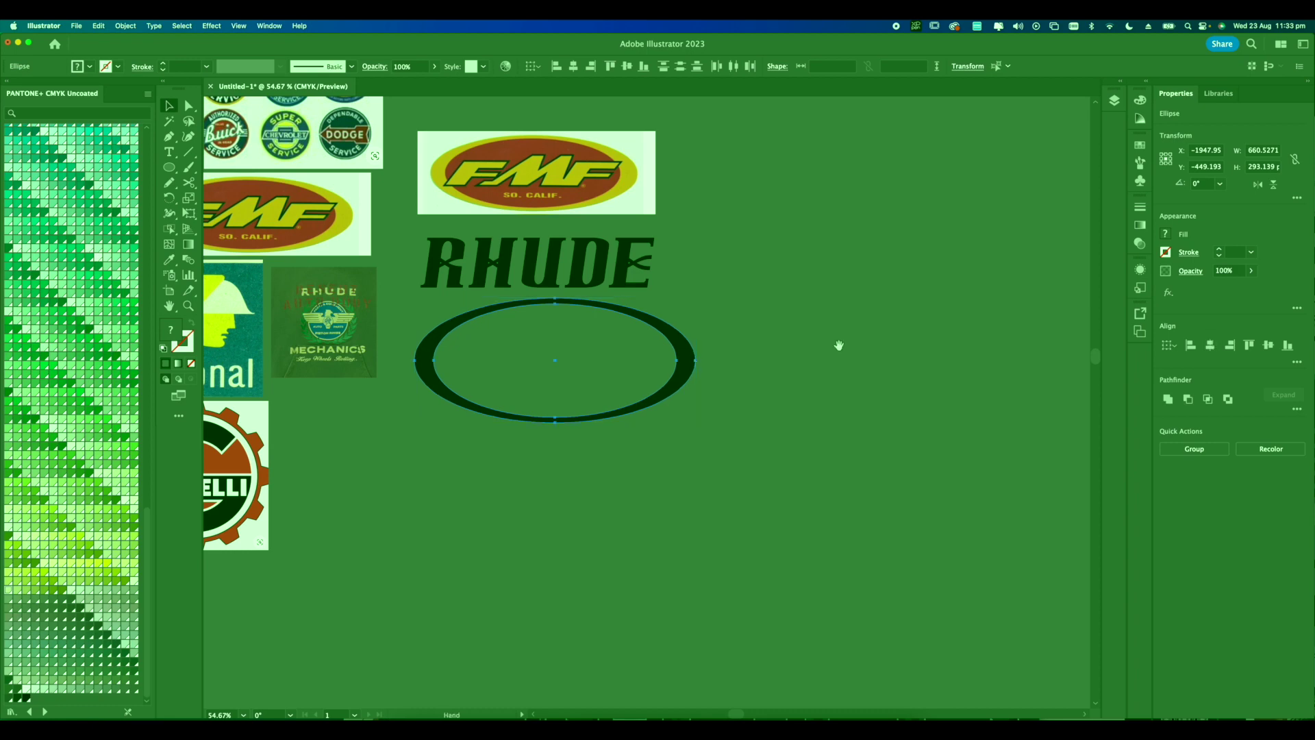
pyautogui.moveTo(840, 345); pyautogui.dragTo(845, 359)
pyautogui.moveTo(609, 391); pyautogui.dragTo(574, 416)
pyautogui.hscroll(-5, 616, 408)
pyautogui.moveTo(650, 402); pyautogui.dragTo(753, 326)
pyautogui.click(1188, 399)
pyautogui.click(807, 368)
pyautogui.scroll(5, 754, 366)
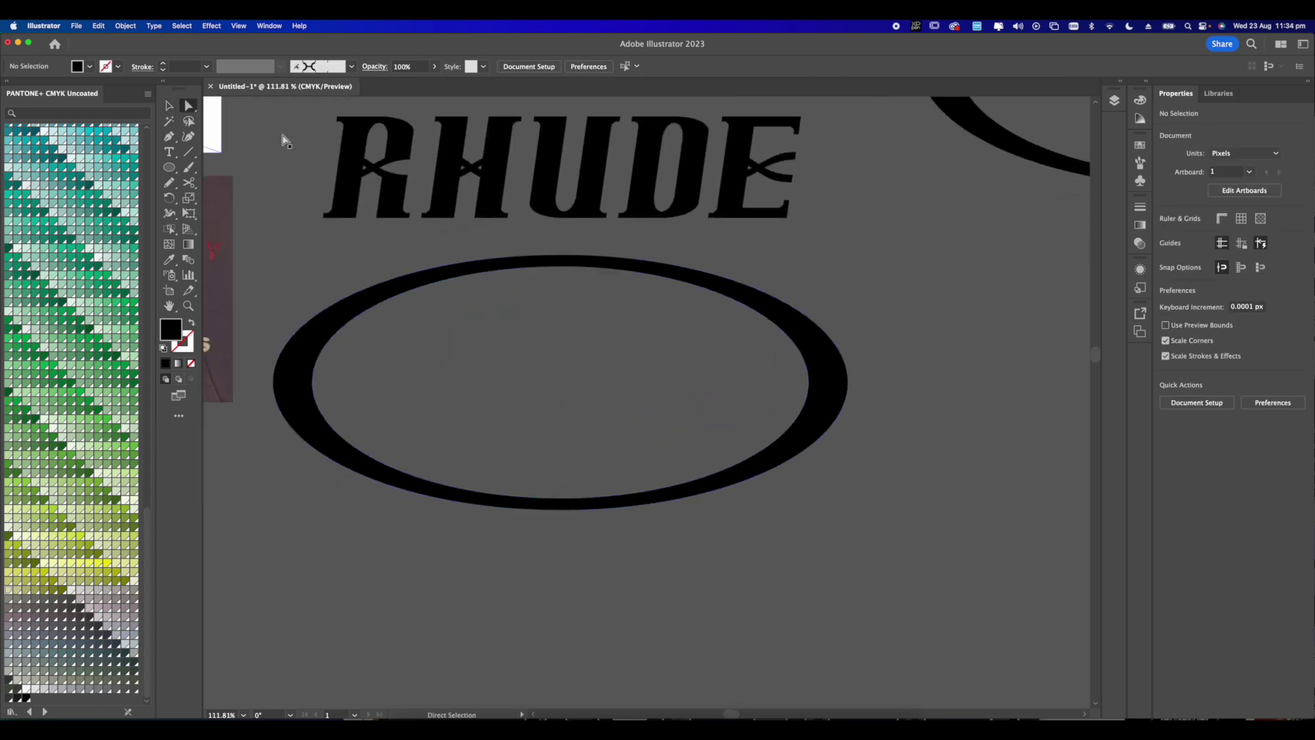
# - Check the paths of the lower ring in outline view and return to the normal preview
pyautogui.press('super+y')
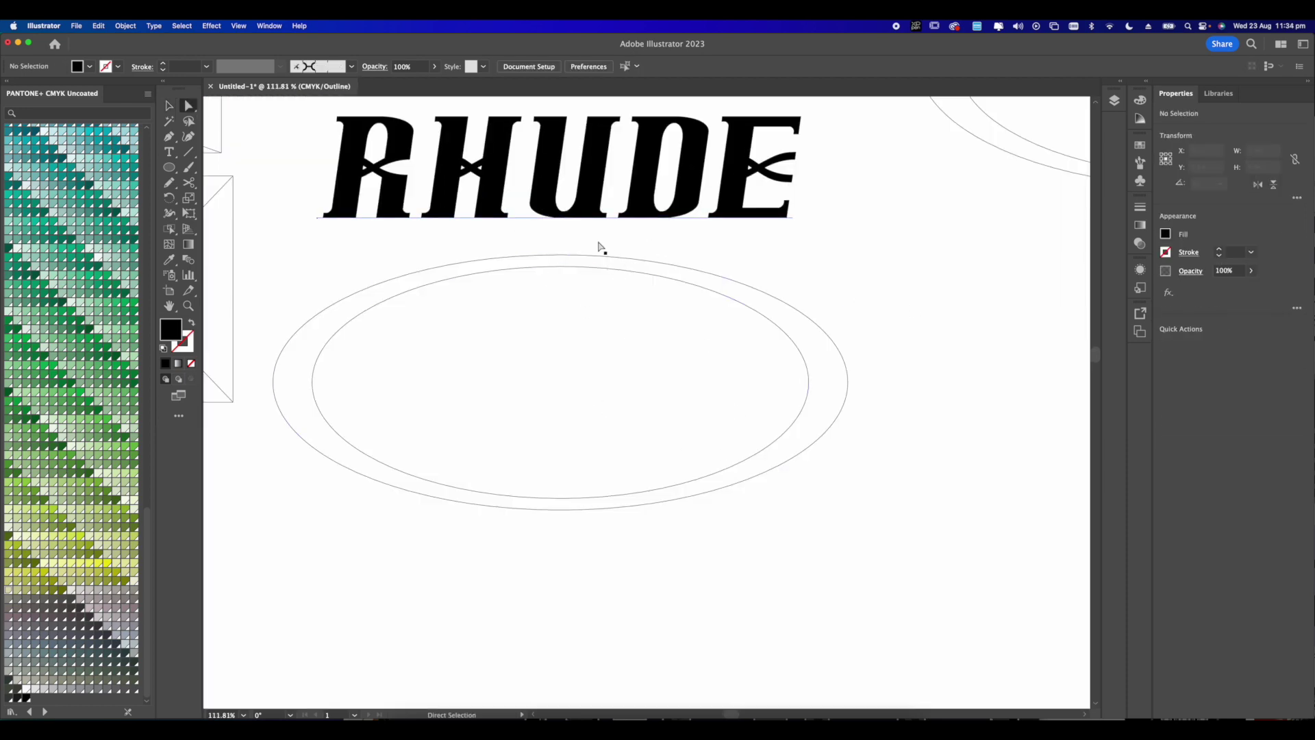
pyautogui.press('super+y')
pyautogui.scroll(-3, 598, 246)
pyautogui.scroll(2, 596, 322)
pyautogui.scroll(2, 541, 311)
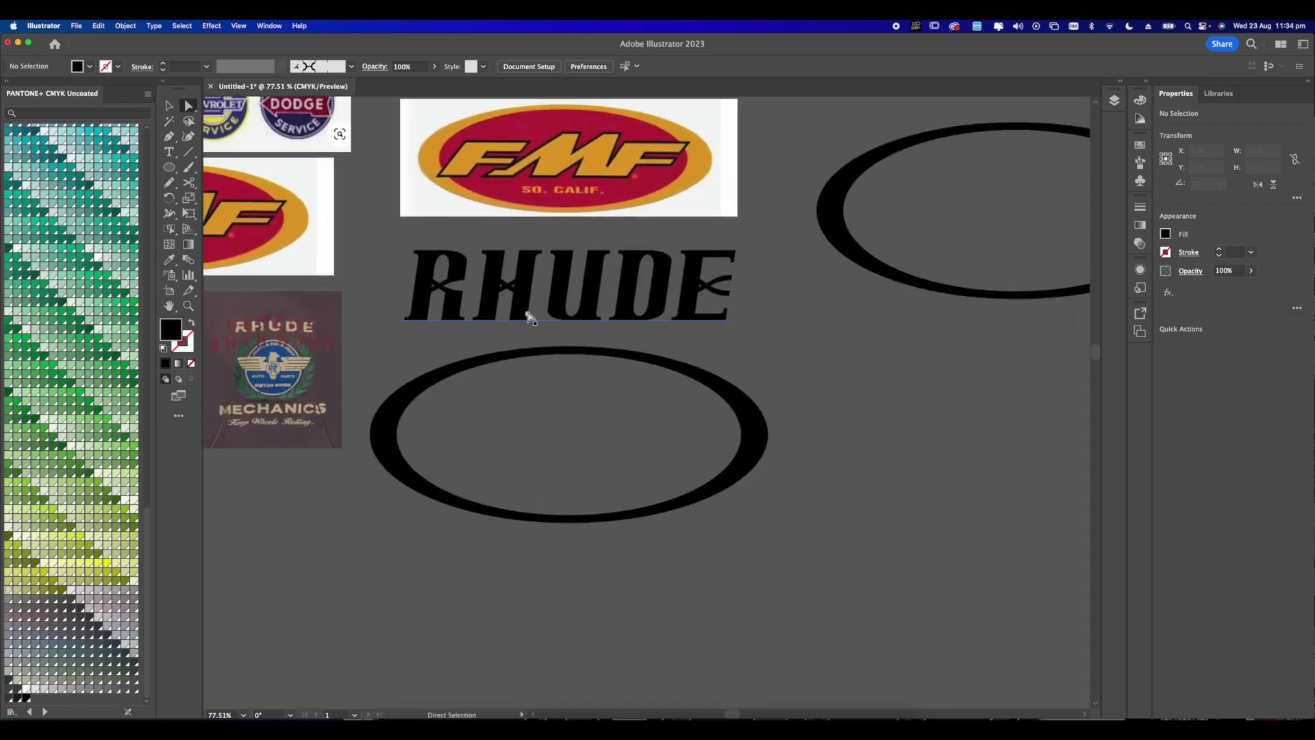
# - Fill the ring below the RHUDE text with a pale yellow-green swatch from the PANTONE+ CMYK Uncoated library
pyautogui.press('v')
pyautogui.hscroll(-1, 439, 221)
pyautogui.scroll(-1, 568, 301)
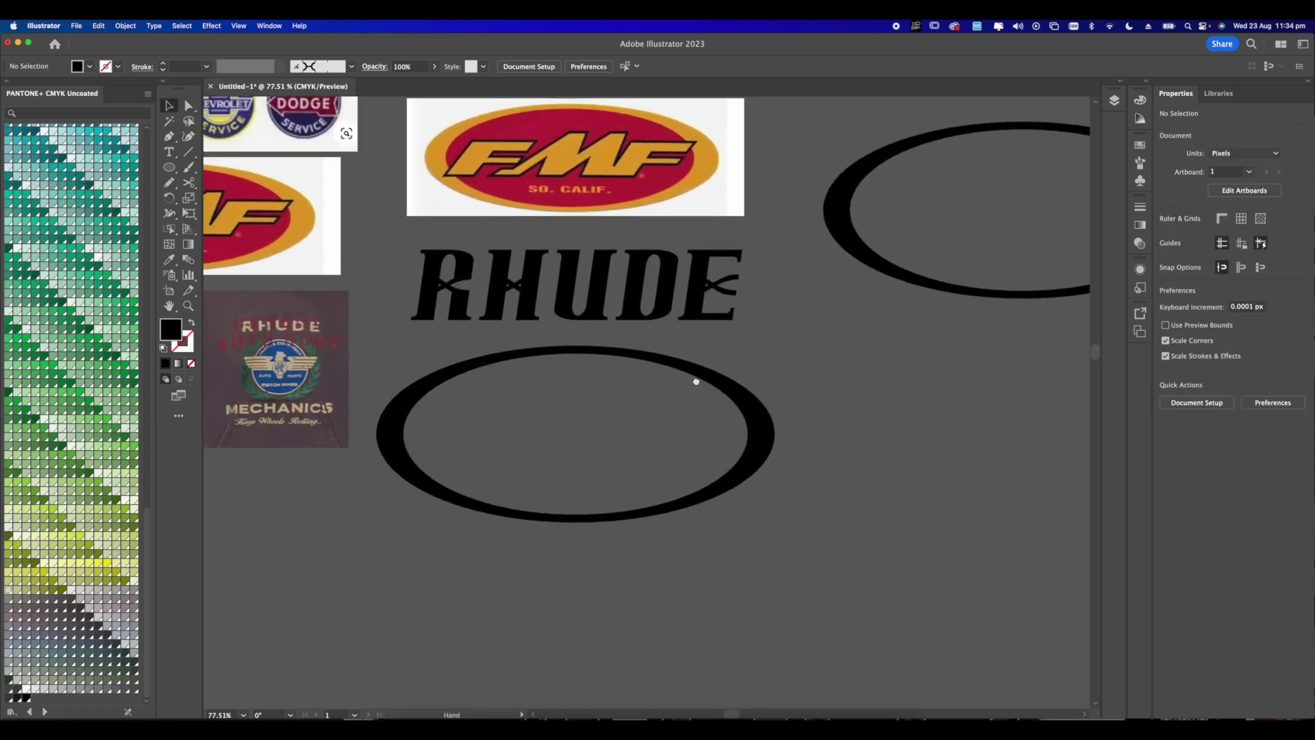
pyautogui.click(713, 384)
pyautogui.click(1166, 235)
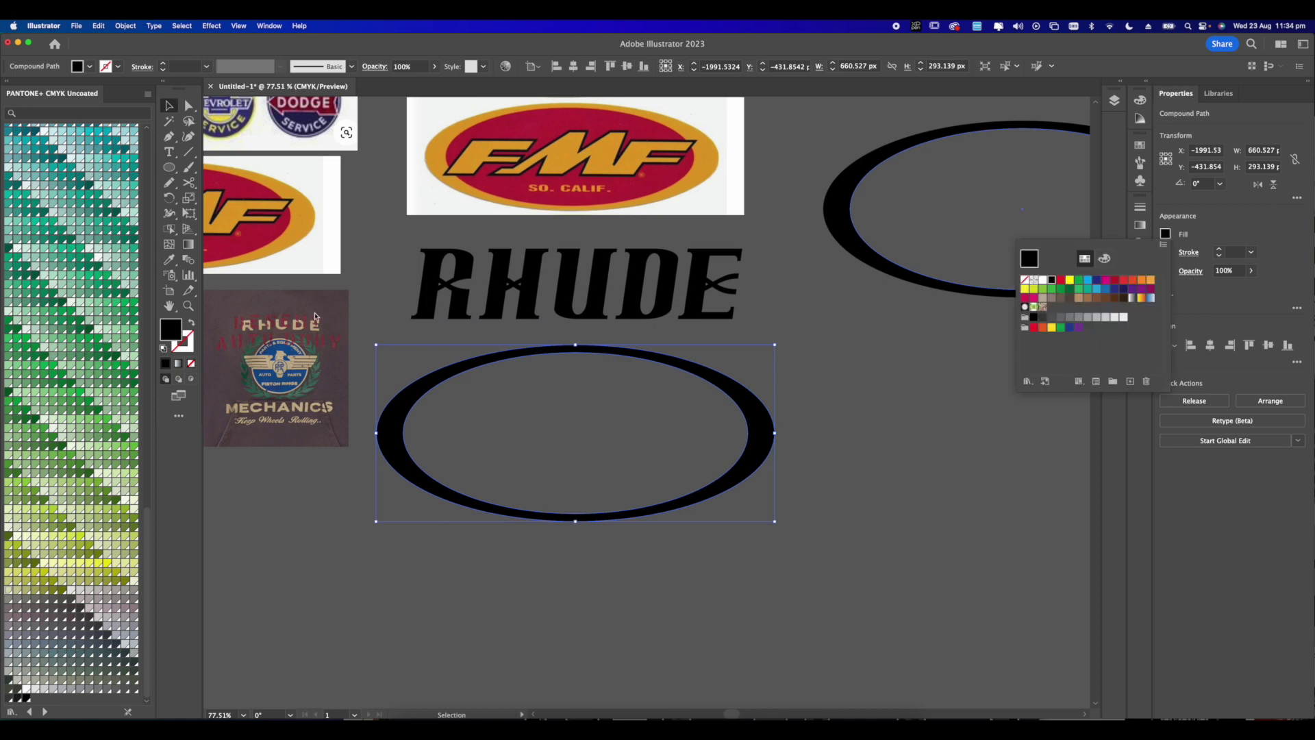
pyautogui.scroll(15, 99, 368)
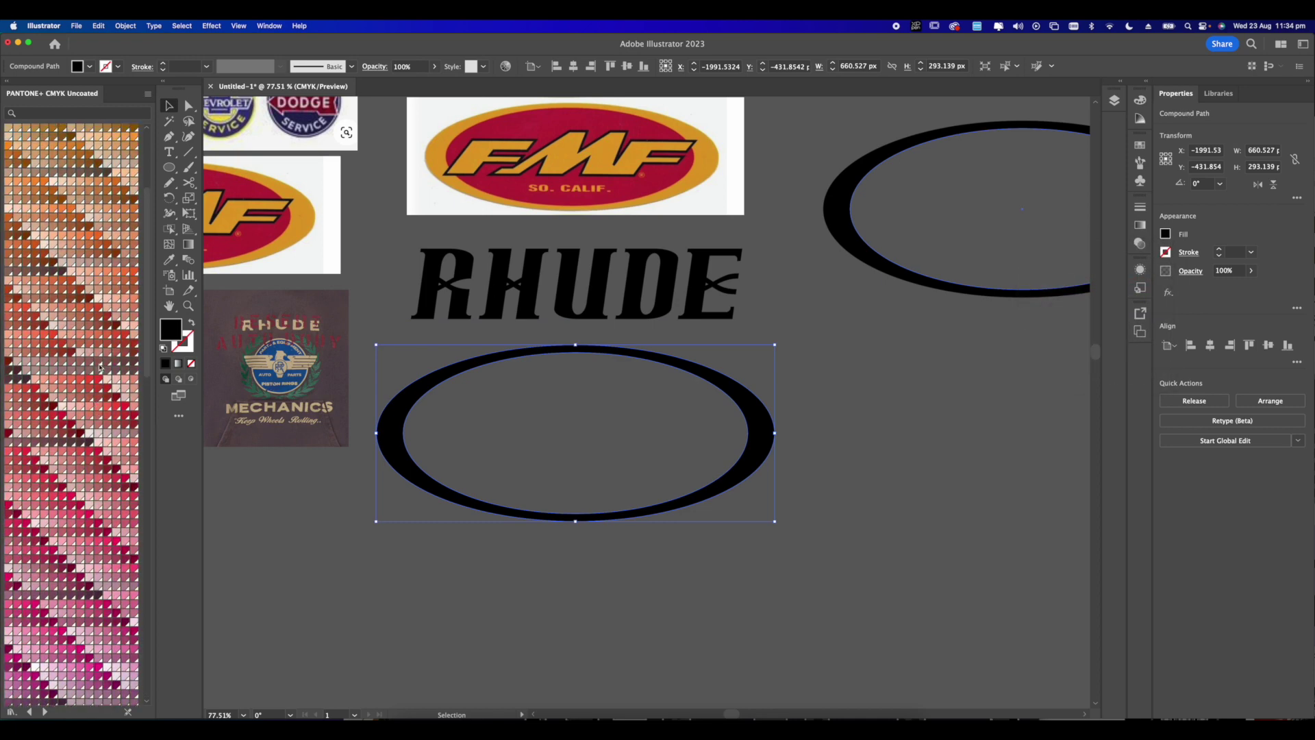
pyautogui.scroll(-15, 99, 367)
pyautogui.scroll(15, 100, 386)
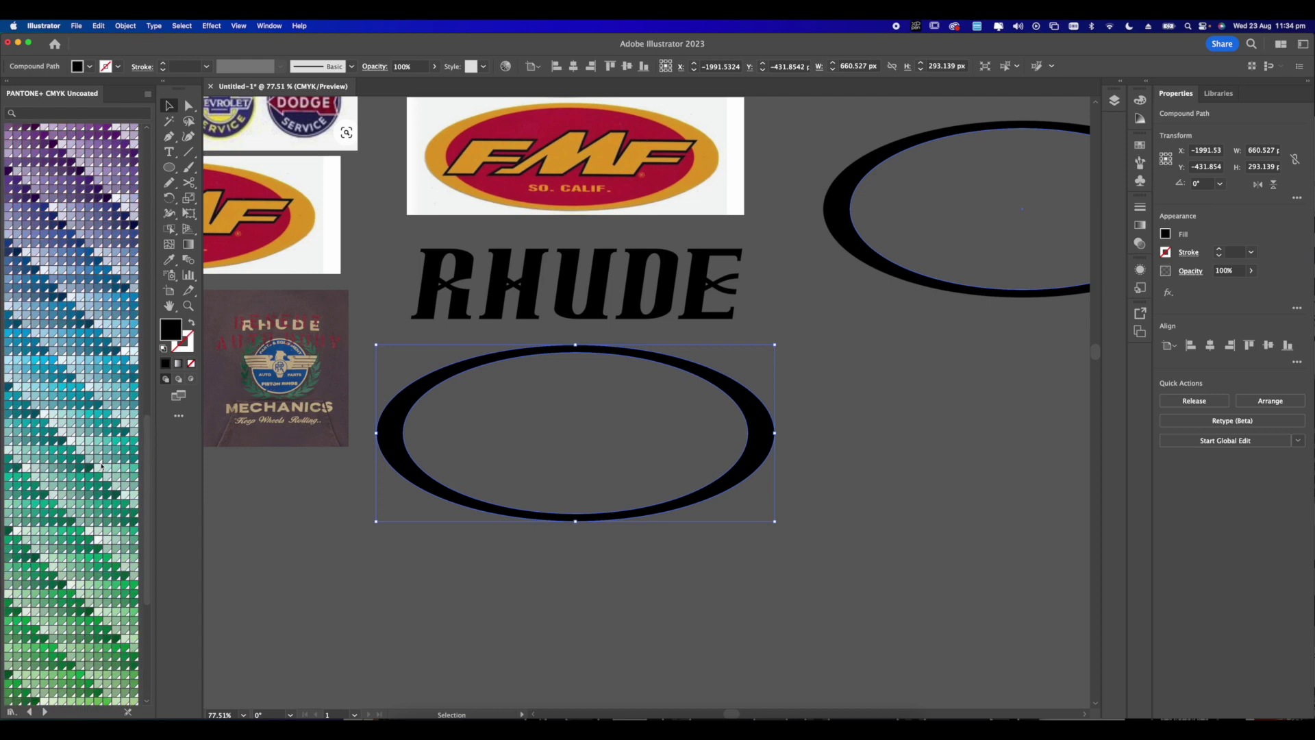
pyautogui.scroll(-15, 100, 386)
pyautogui.click(62, 571)
# - Use the Shape Builder tool to create a filled inner ellipse inside the pale yellow-green ring
pyautogui.scroll(5, 602, 487)
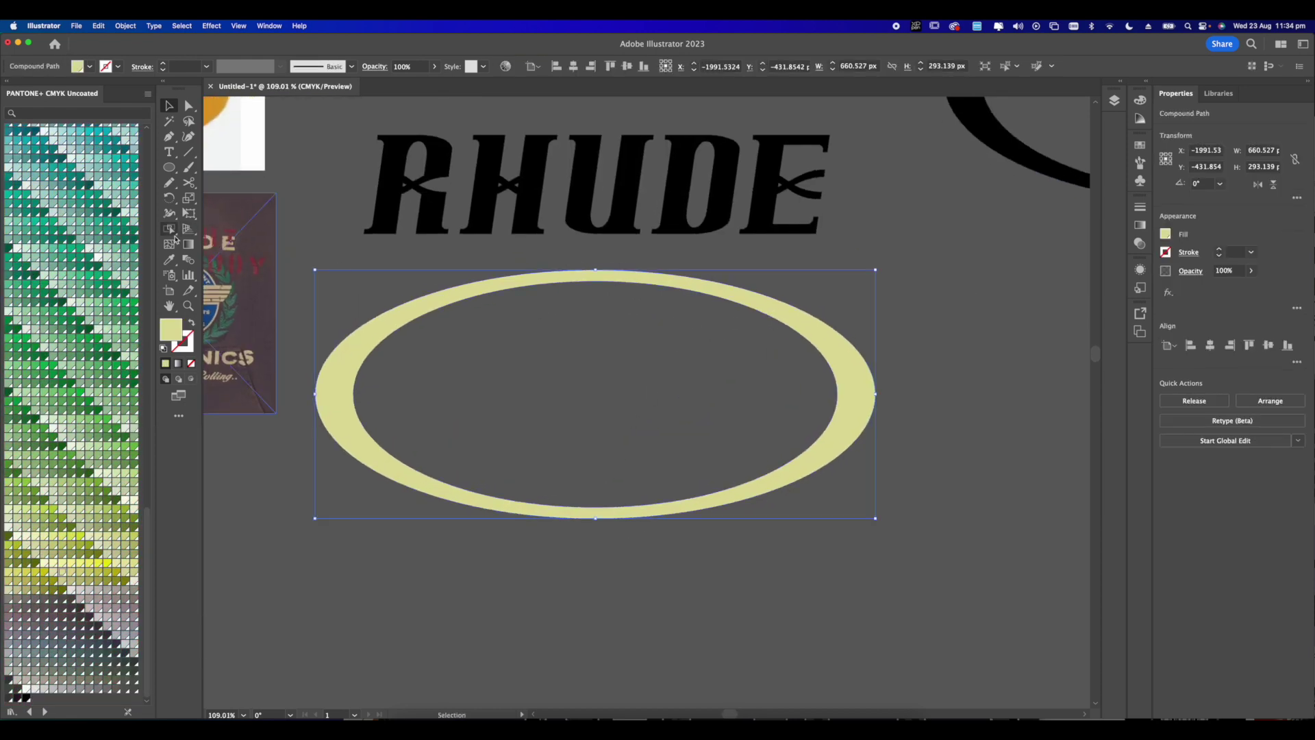
pyautogui.click(175, 237)
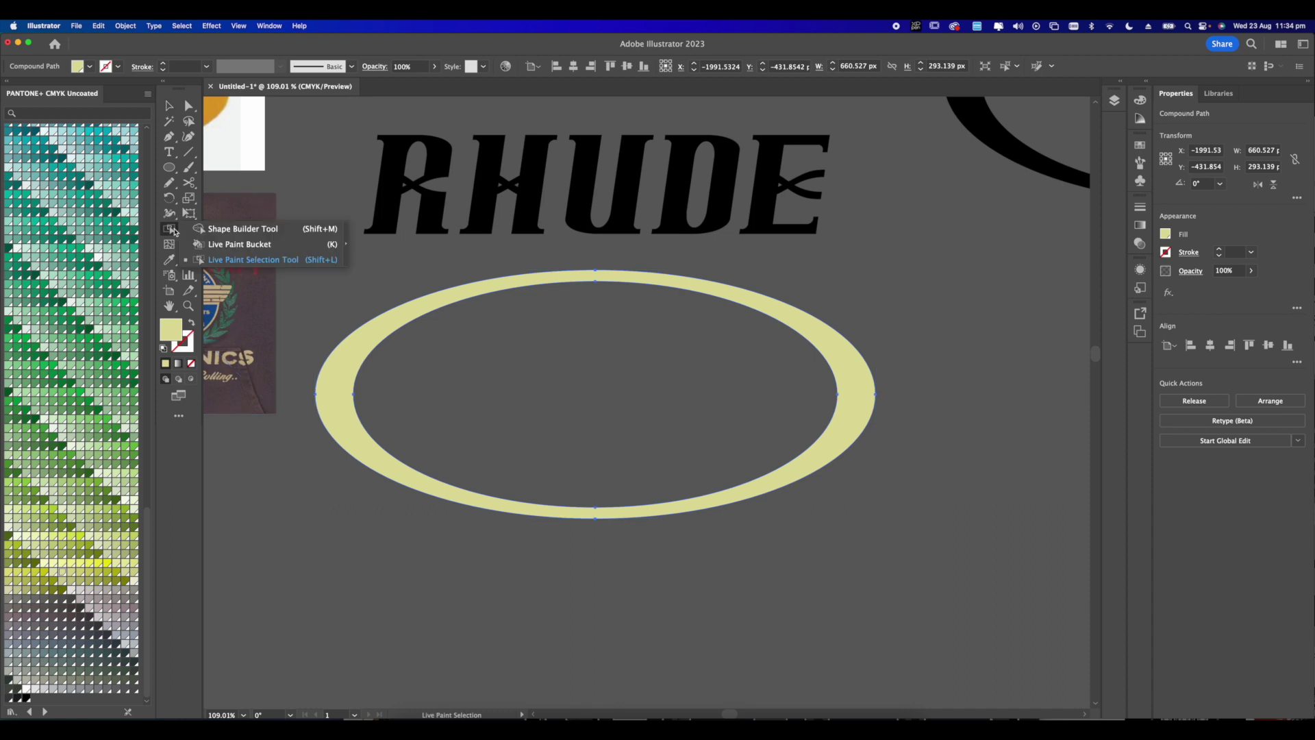
pyautogui.click(236, 229)
pyautogui.click(175, 235)
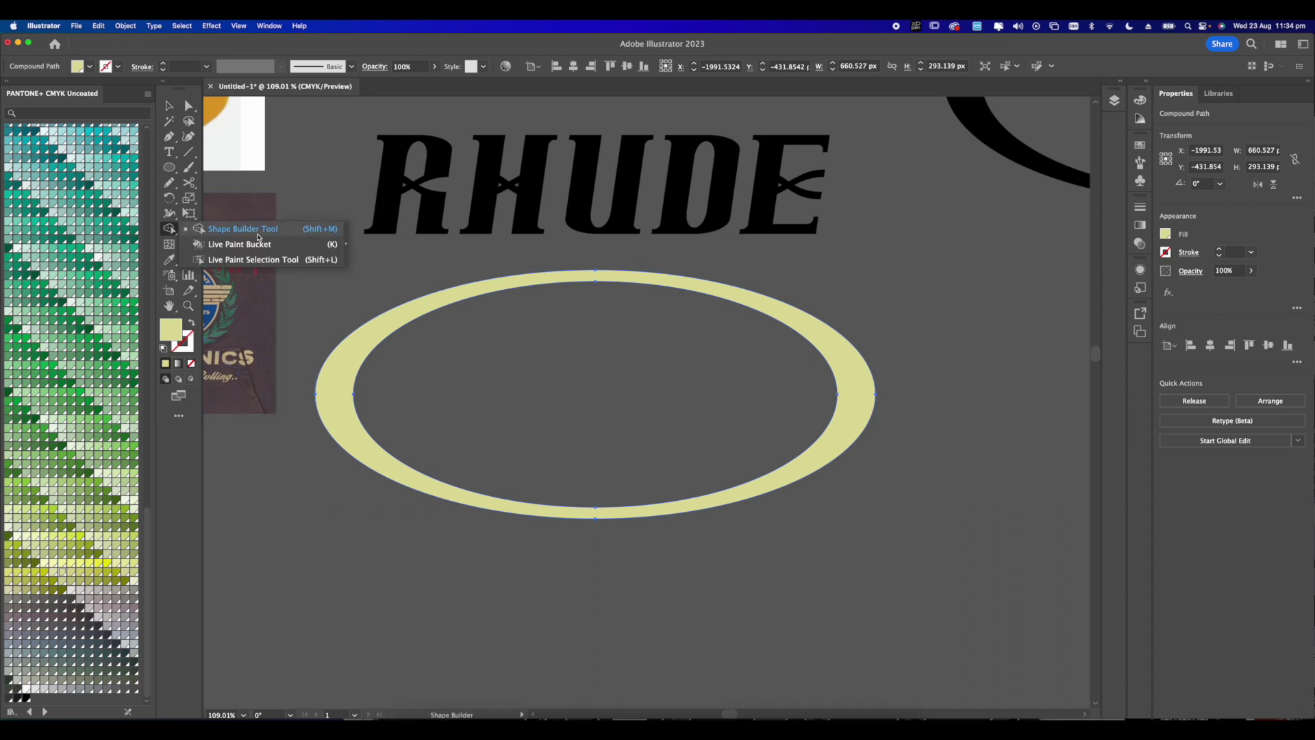
pyautogui.click(590, 388)
pyautogui.hscroll(2, 514, 395)
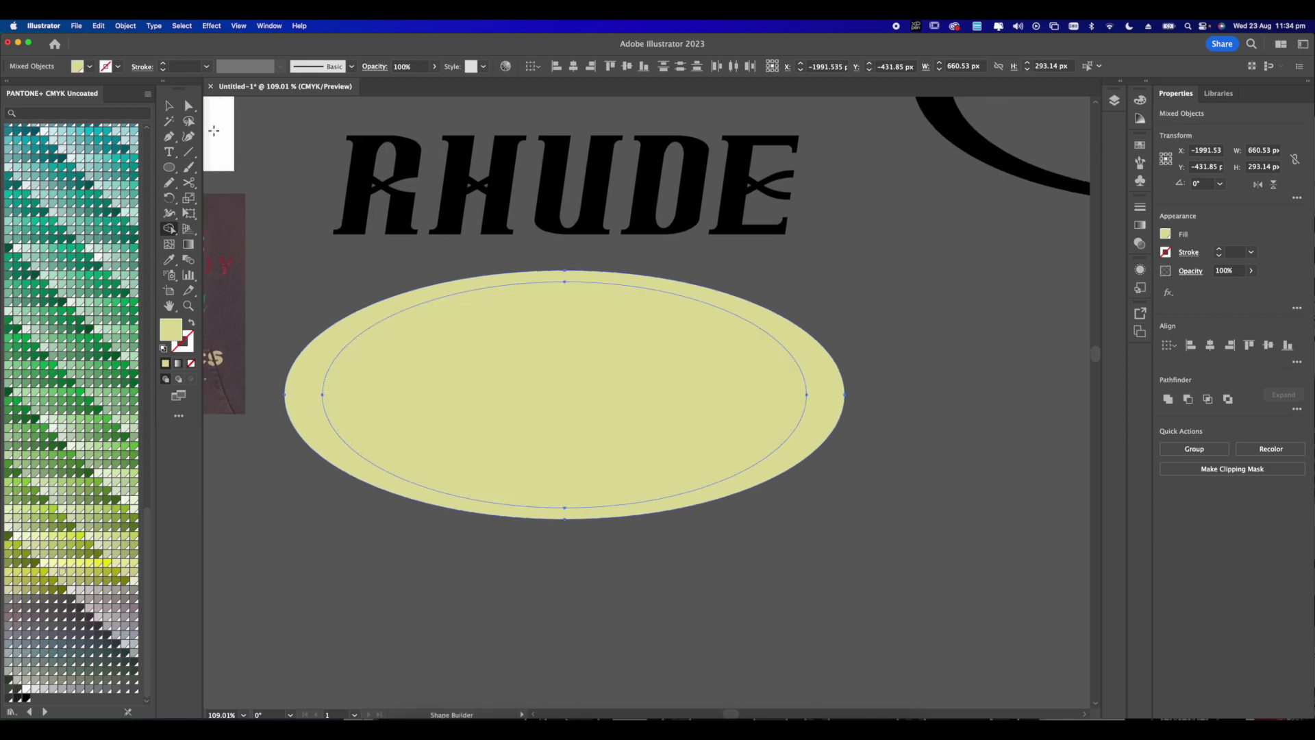
# - Fill the inner ellipse with a muted grey-teal swatch from the PANTONE+ CMYK Uncoated library
pyautogui.click(190, 107)
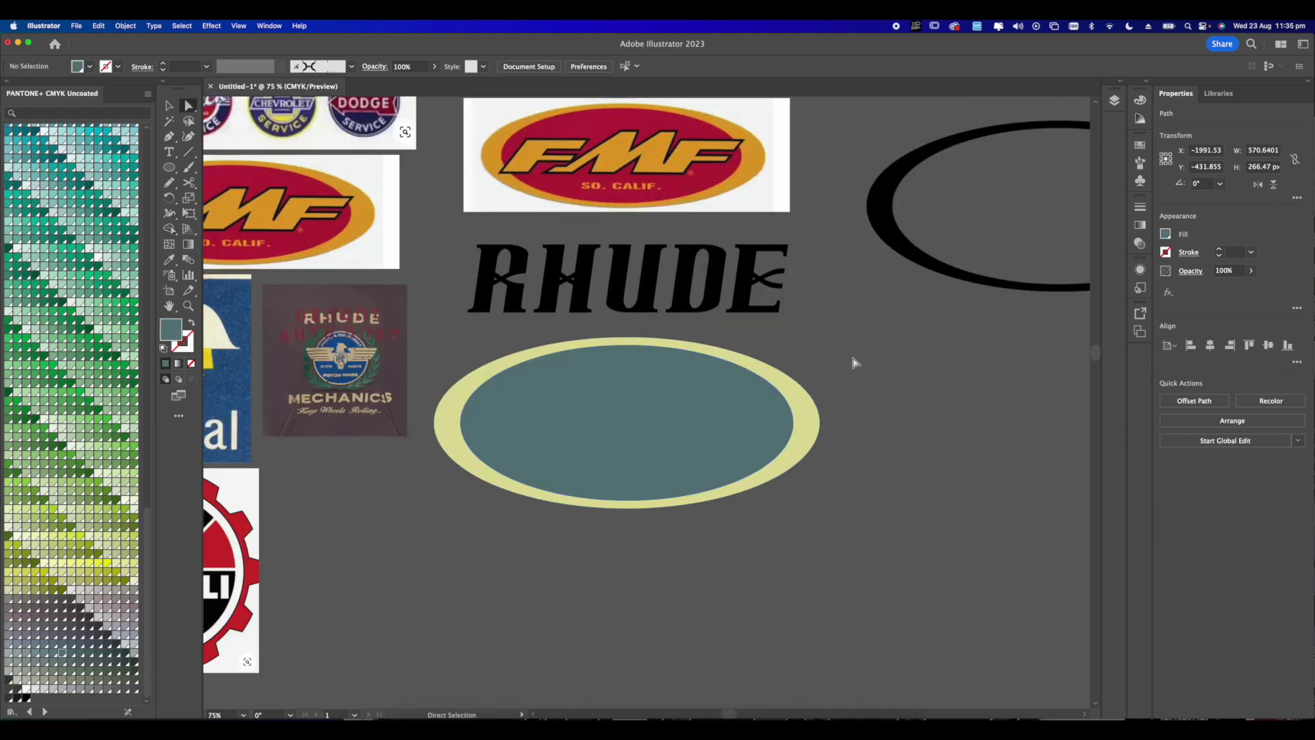
pyautogui.scroll(5, 684, 376)
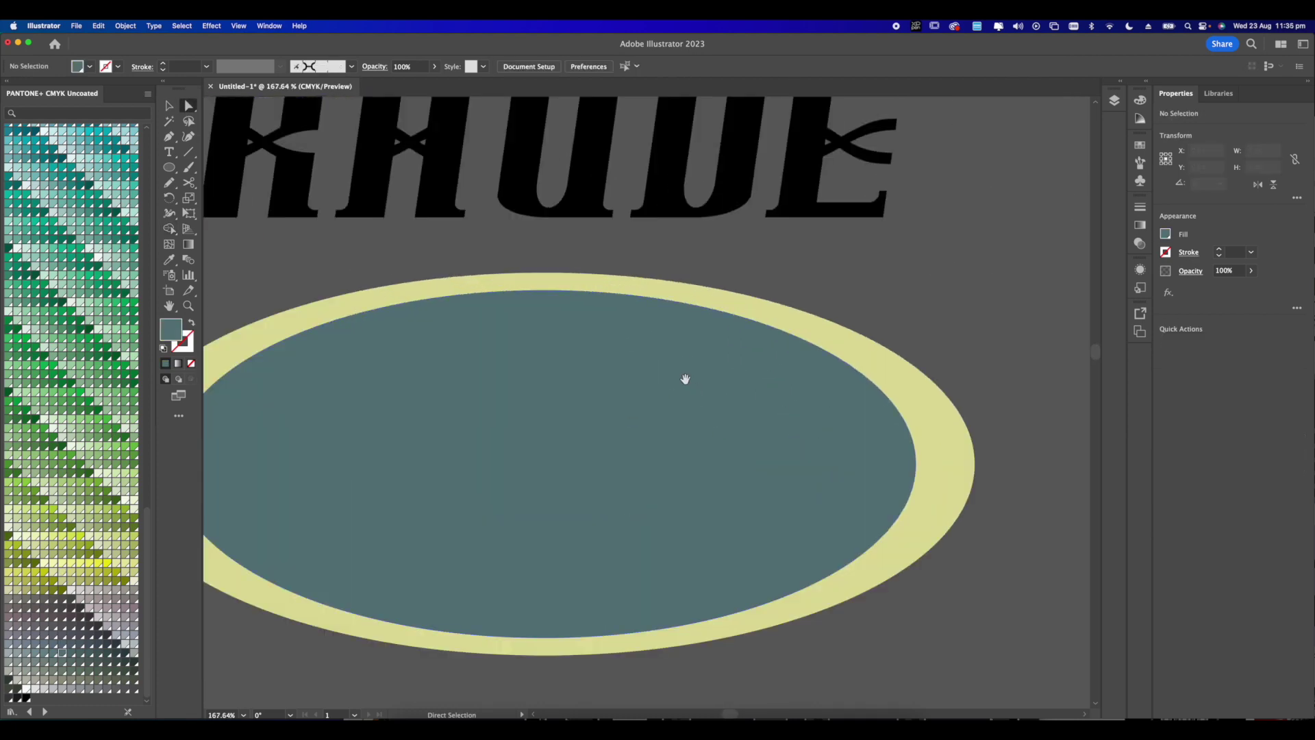
pyautogui.scroll(-6, 683, 372)
# - Keep a copy of the RHUDE text below the oval, move another onto the oval and bring it to the front
pyautogui.click(585, 250)
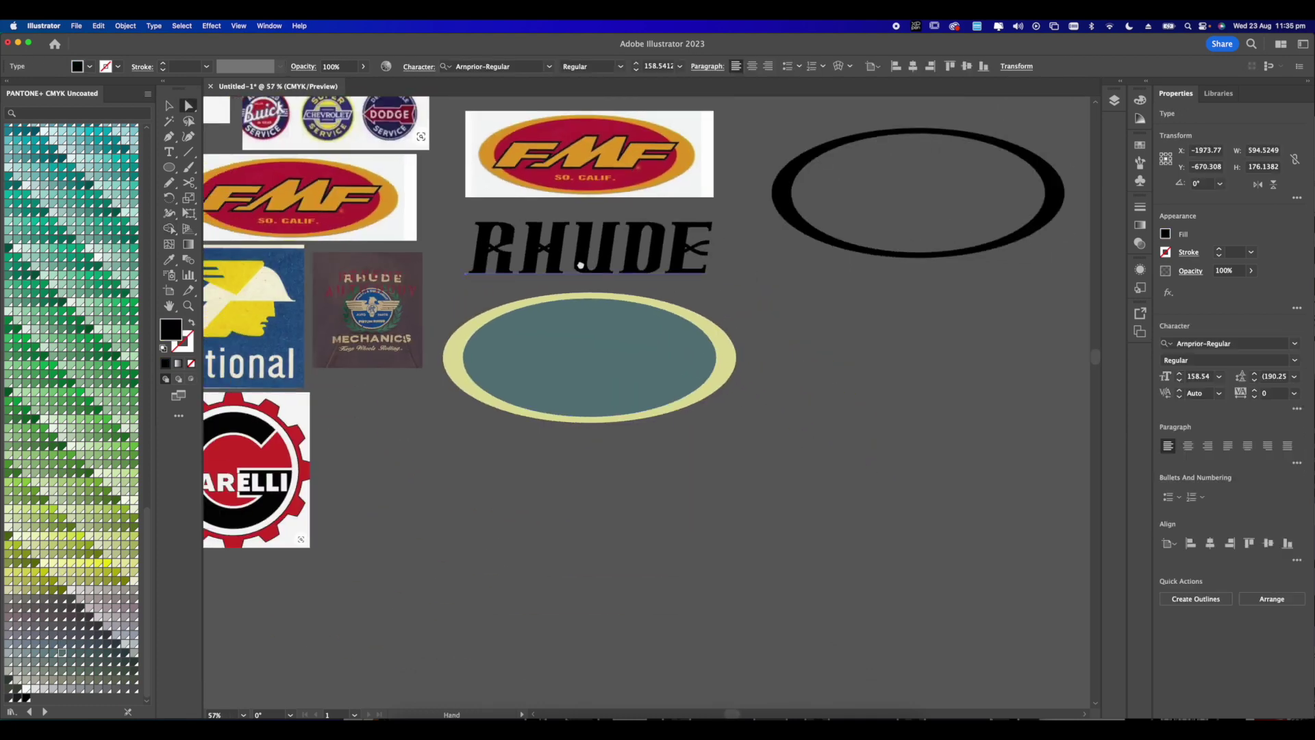
pyautogui.moveTo(586, 250); pyautogui.dragTo(592, 409)
pyautogui.rightClick(592, 409)
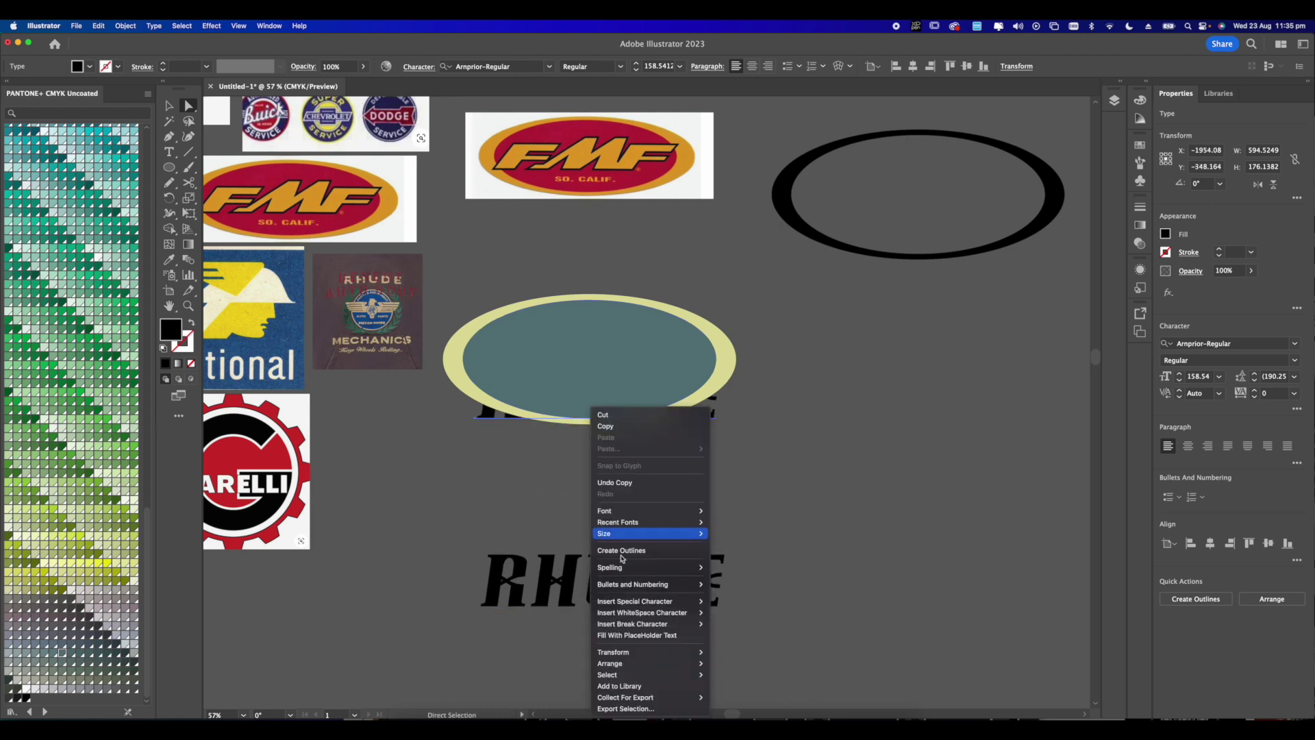
pyautogui.moveTo(617, 663)
pyautogui.click(730, 659)
pyautogui.scroll(3, 599, 467)
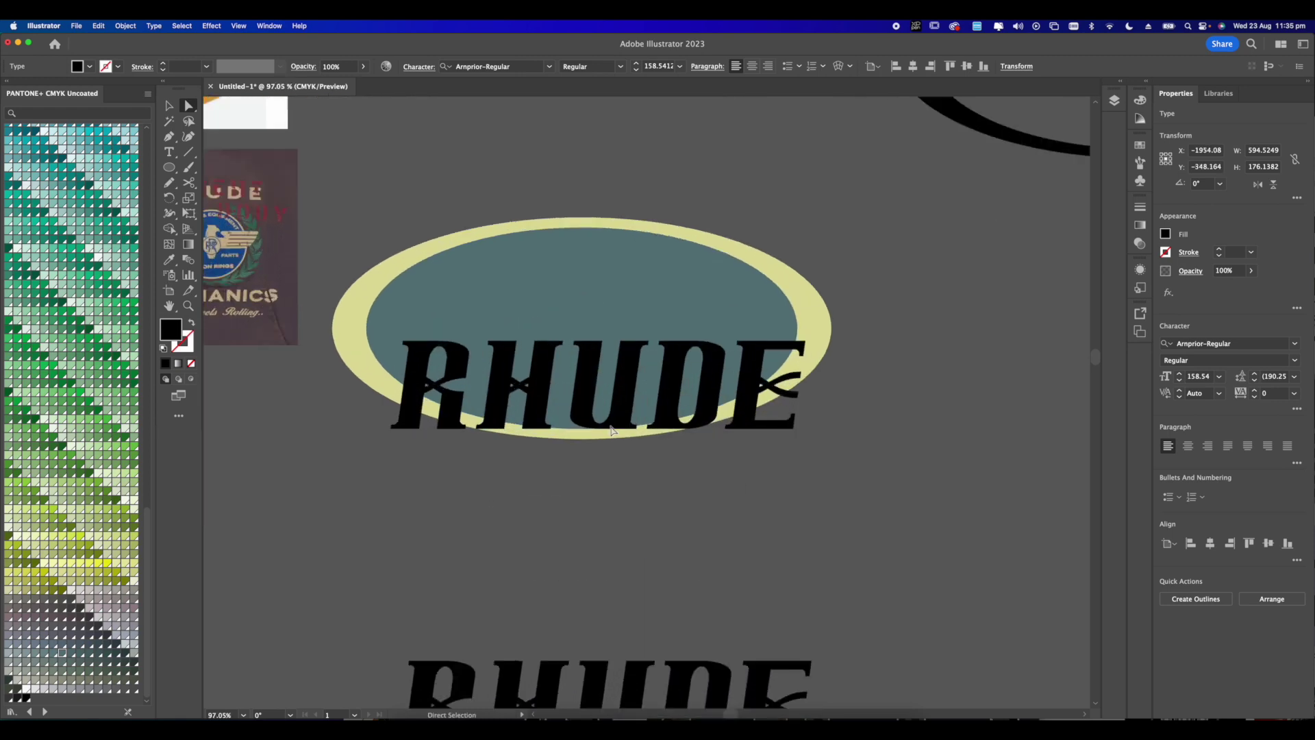
# - Position the RHUDE text inside the oval, enlarge it to about 167 pt and set its tracking to -100
pyautogui.scroll(1, 599, 468)
pyautogui.moveTo(600, 469); pyautogui.dragTo(595, 416)
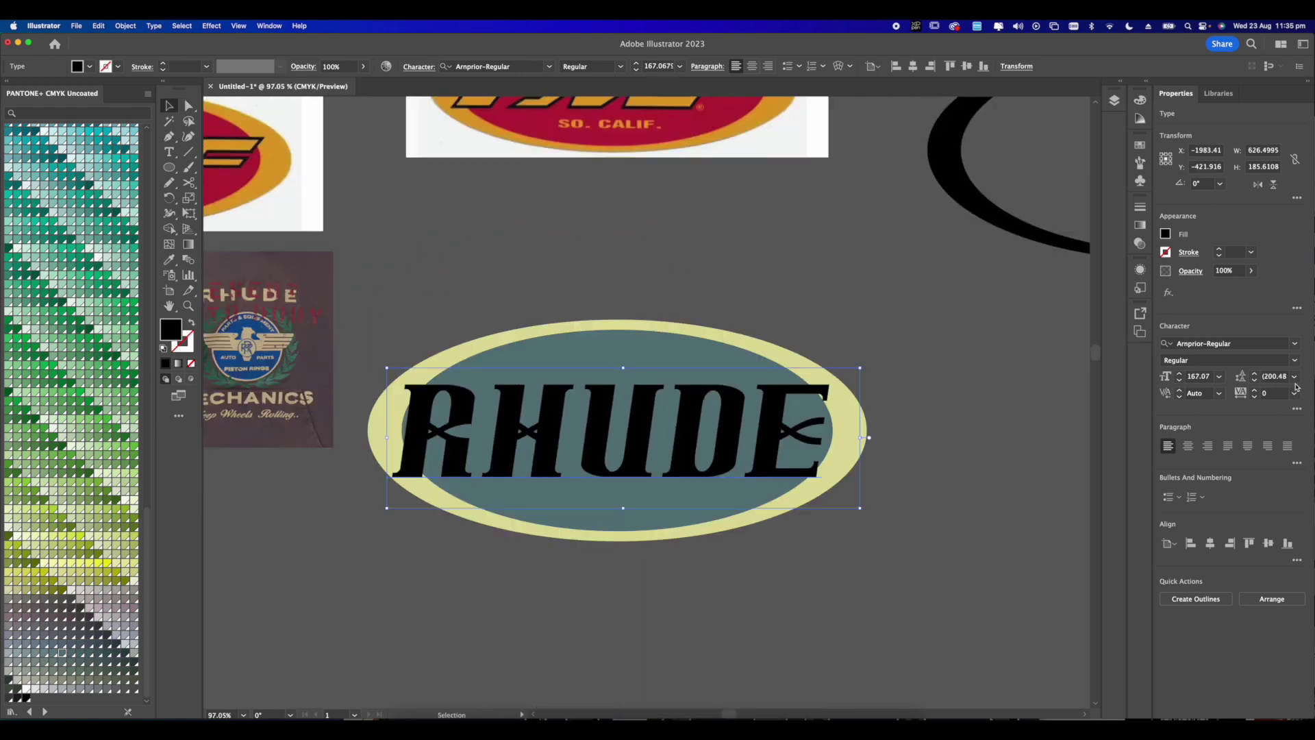
pyautogui.click(1294, 394)
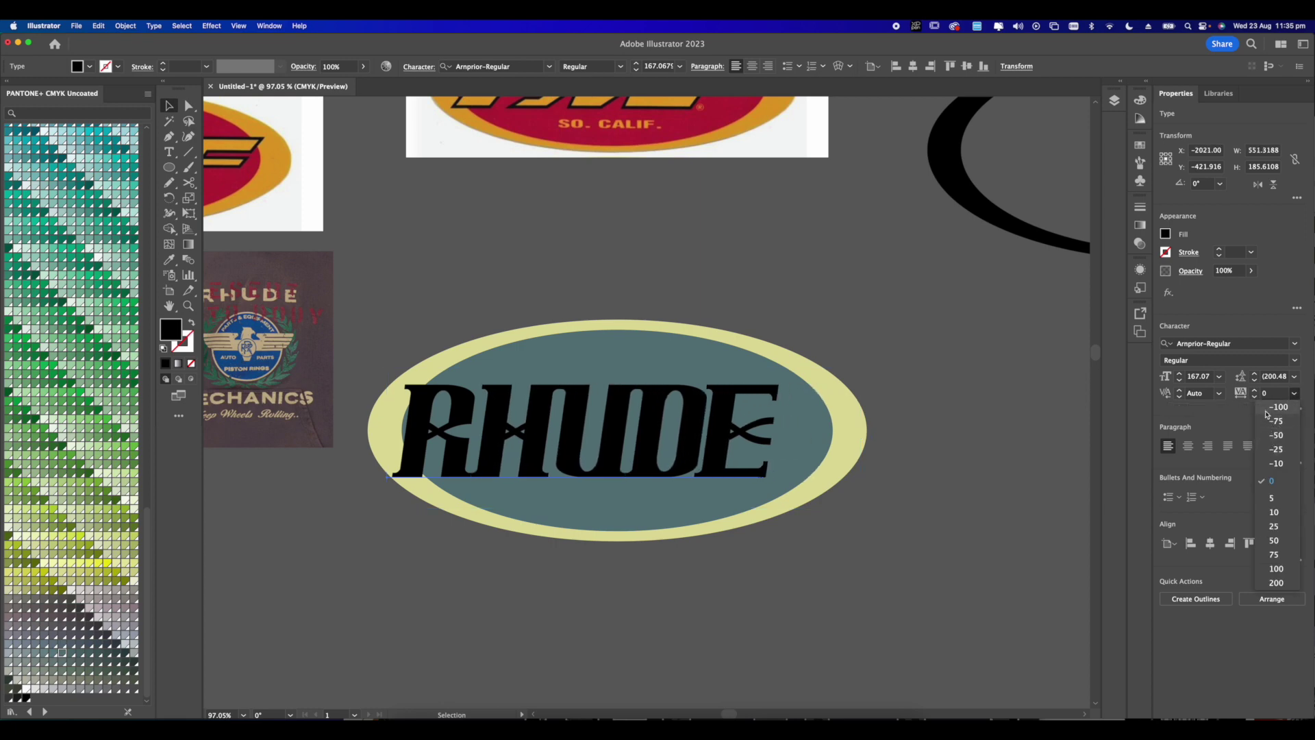
pyautogui.click(1276, 407)
# - Keep a spare copy of the tightened RHUDE text outside the oval and convert the text inside the oval to outlines
pyautogui.scroll(-3, 635, 418)
pyautogui.rightClick(667, 409)
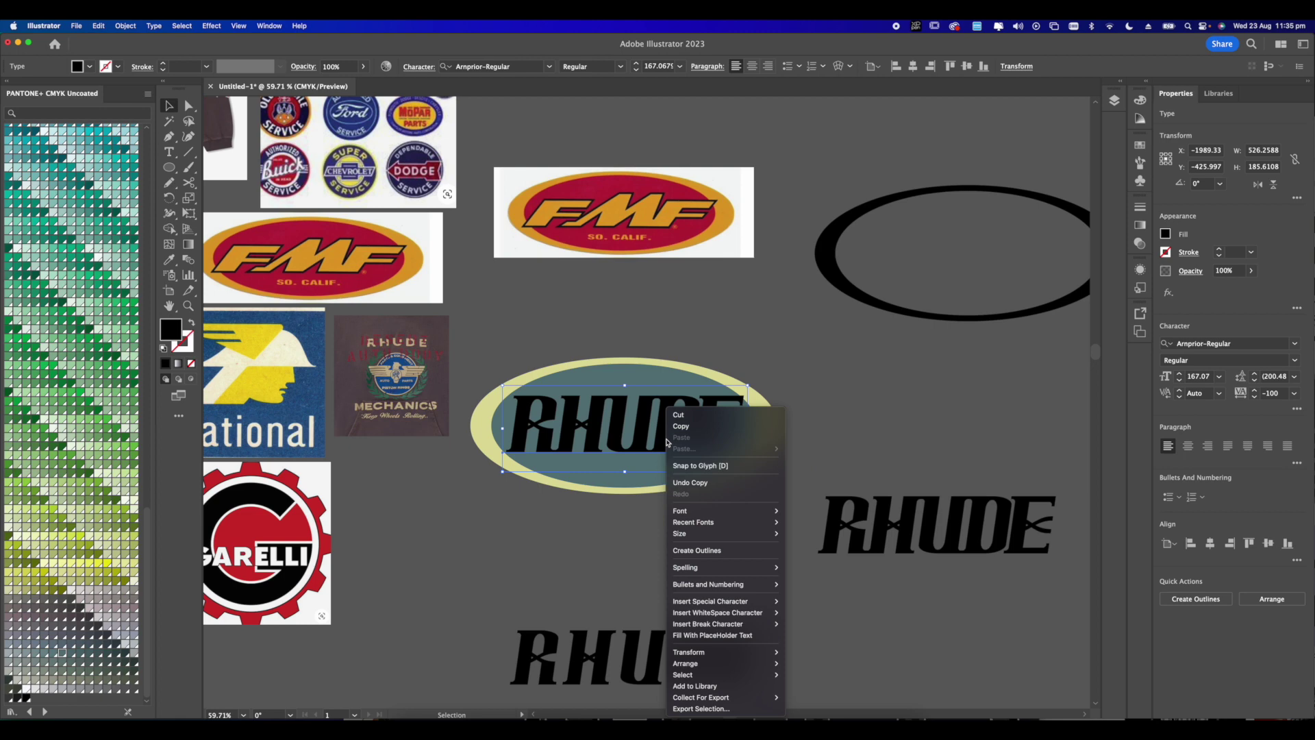
pyautogui.click(708, 558)
pyautogui.scroll(3, 655, 411)
pyautogui.click(841, 393)
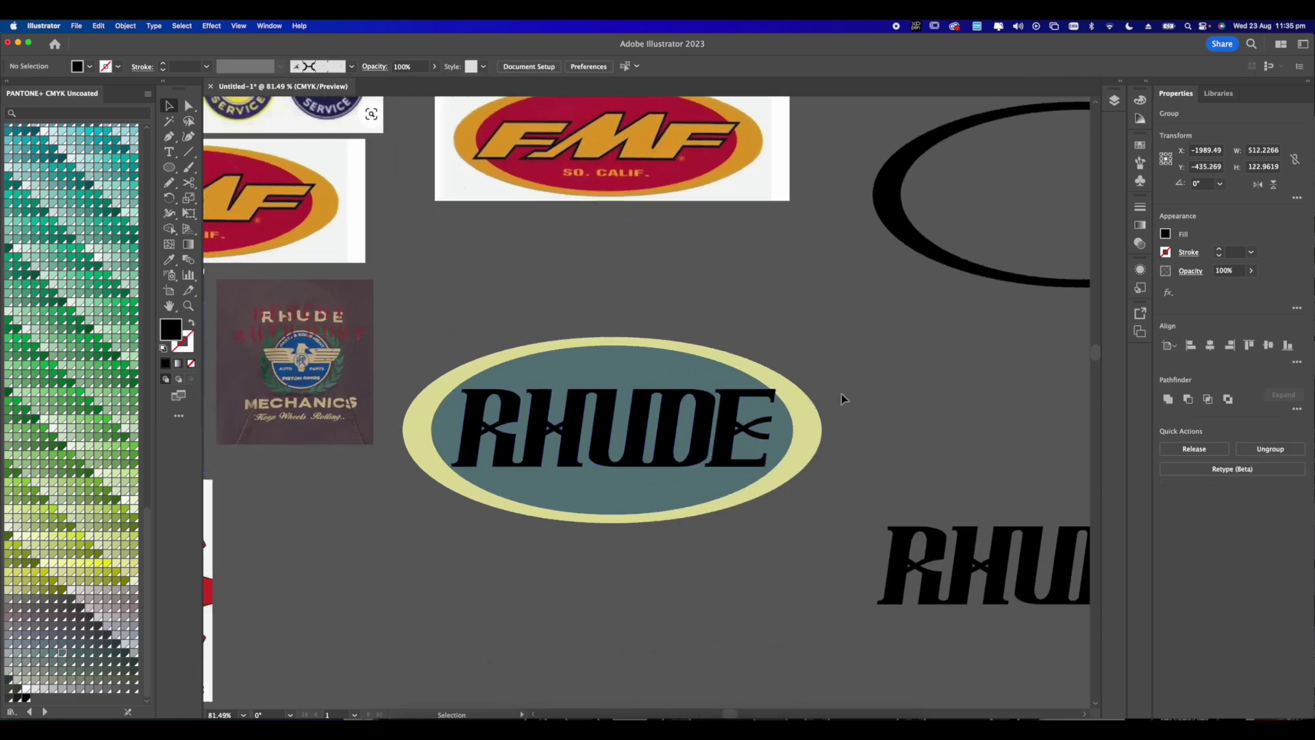
# - Enlarge the letter E to about 132 by 144 px so it extends above and below the other letters
pyautogui.click(189, 105)
pyautogui.scroll(3, 637, 384)
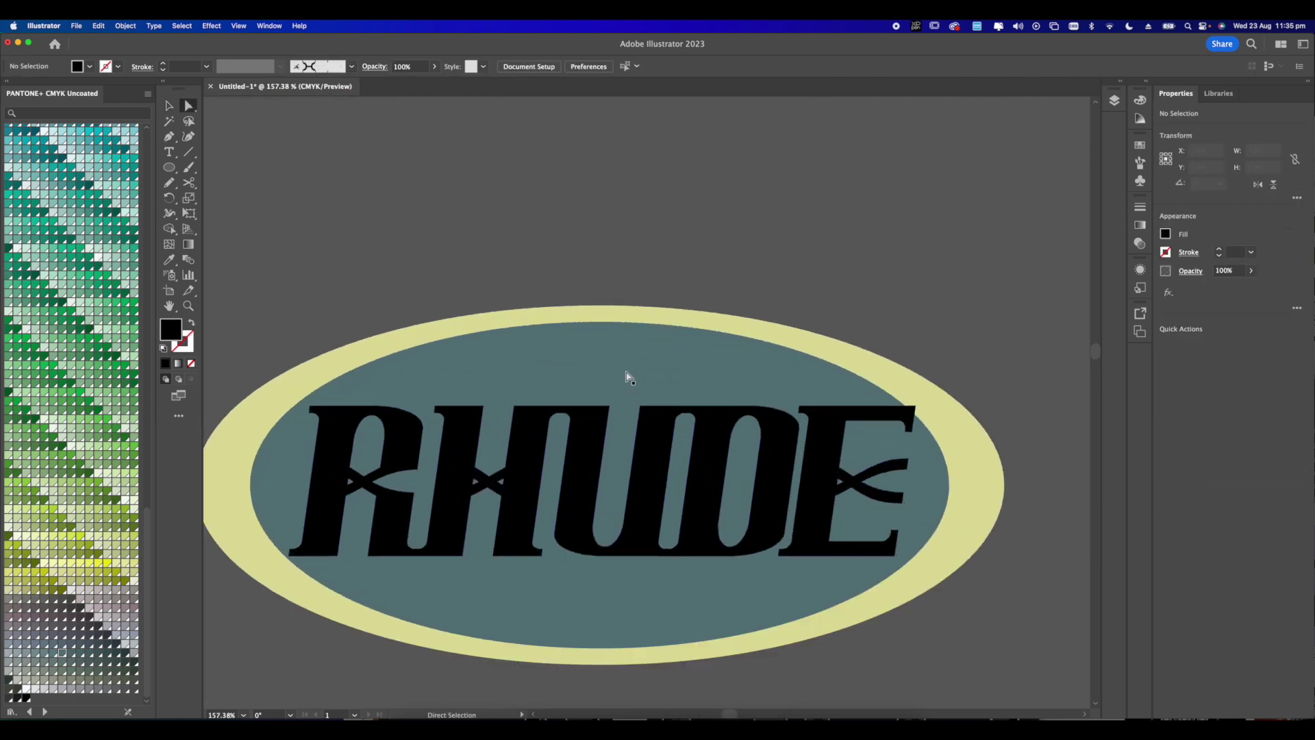
pyautogui.click(793, 342)
pyautogui.click(169, 105)
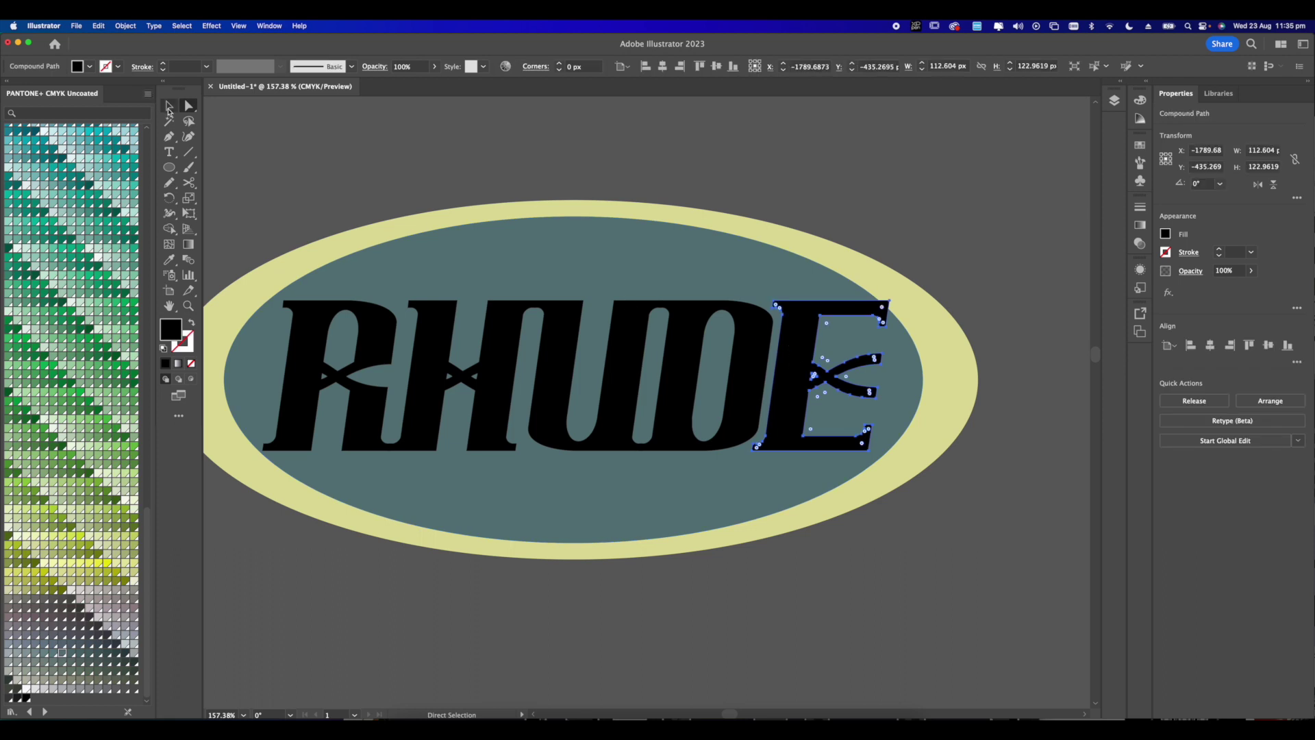
pyautogui.moveTo(822, 302); pyautogui.dragTo(824, 277)
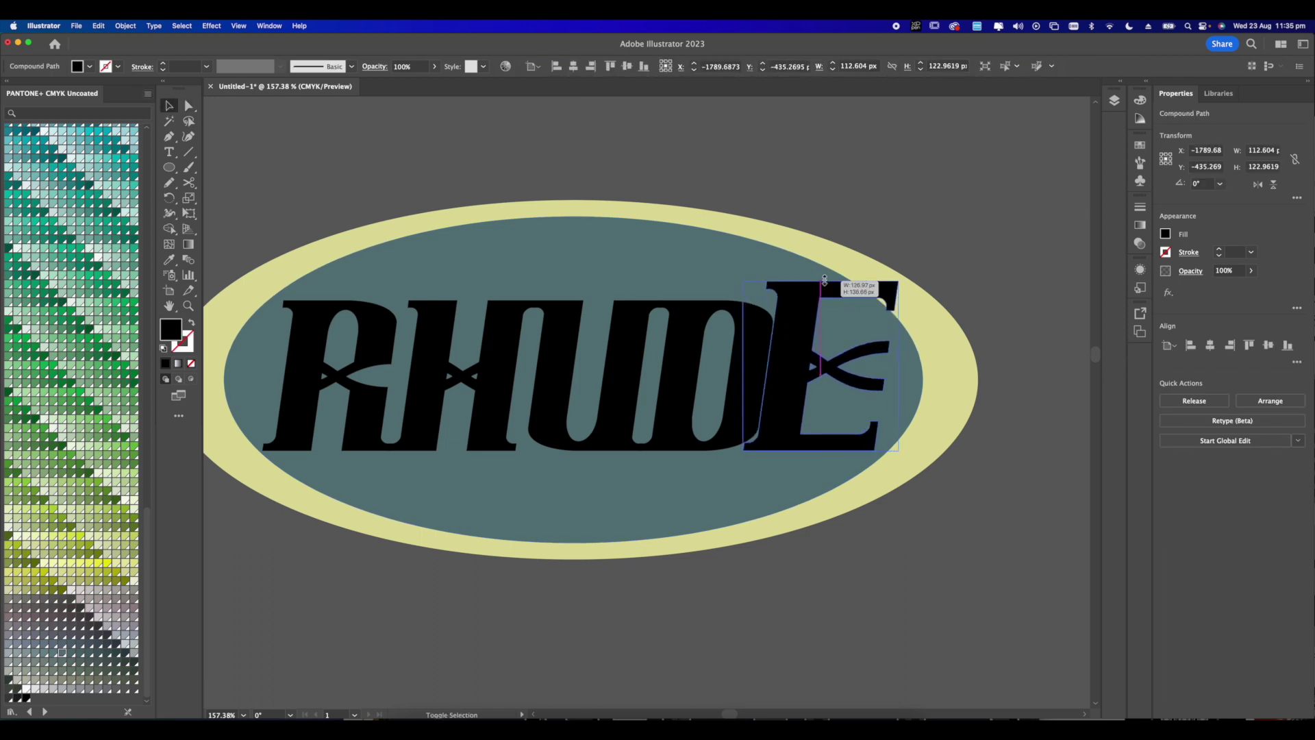
pyautogui.moveTo(797, 364); pyautogui.dragTo(803, 374)
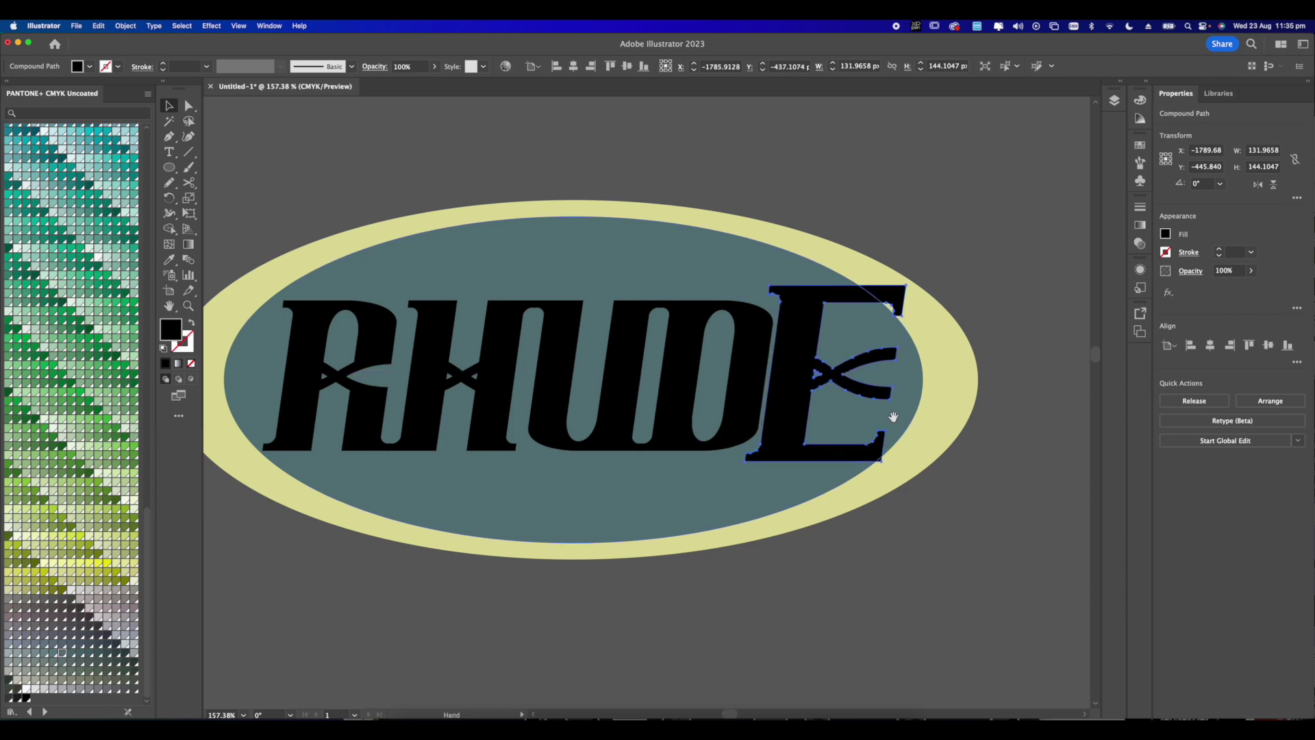
pyautogui.hscroll(-2, 890, 422)
pyautogui.click(936, 617)
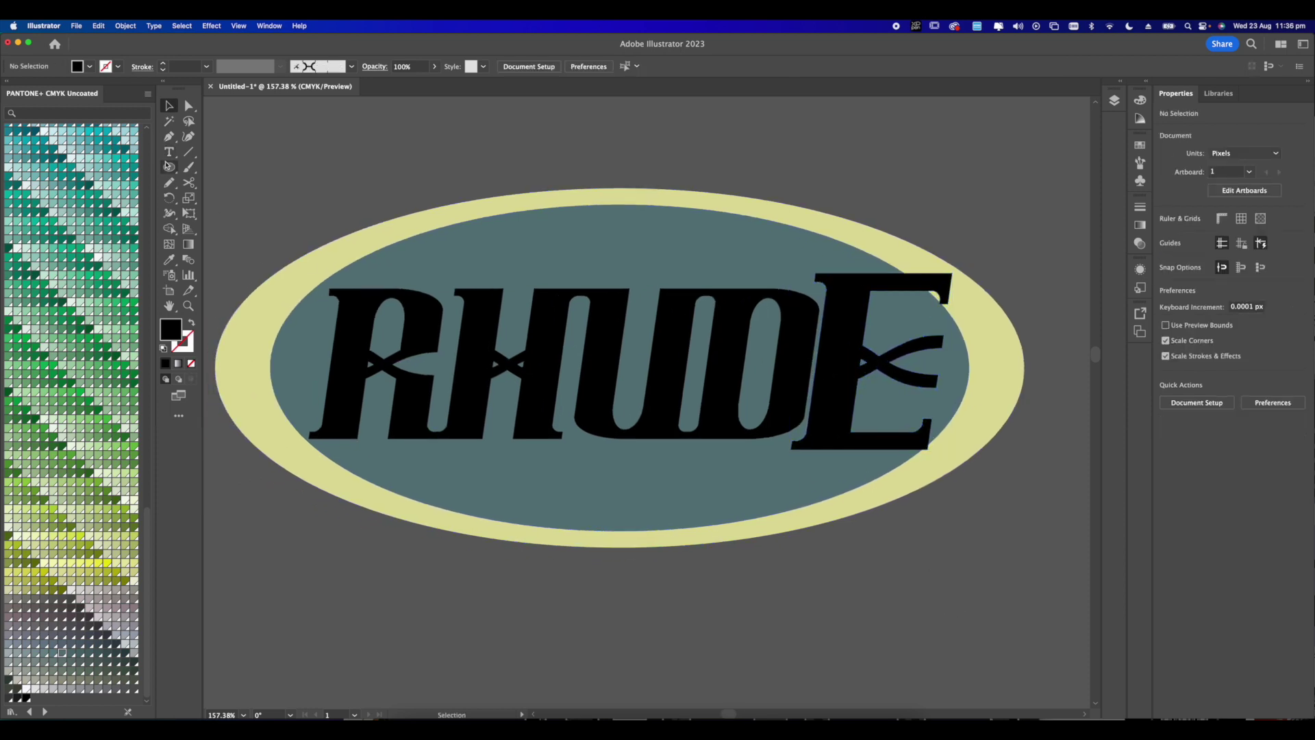
# - Draw a thin black bar about 426 by 7 px leftward from the E's top arm and duplicate it at its bottom arm
pyautogui.moveTo(166, 165); pyautogui.dragTo(219, 170)
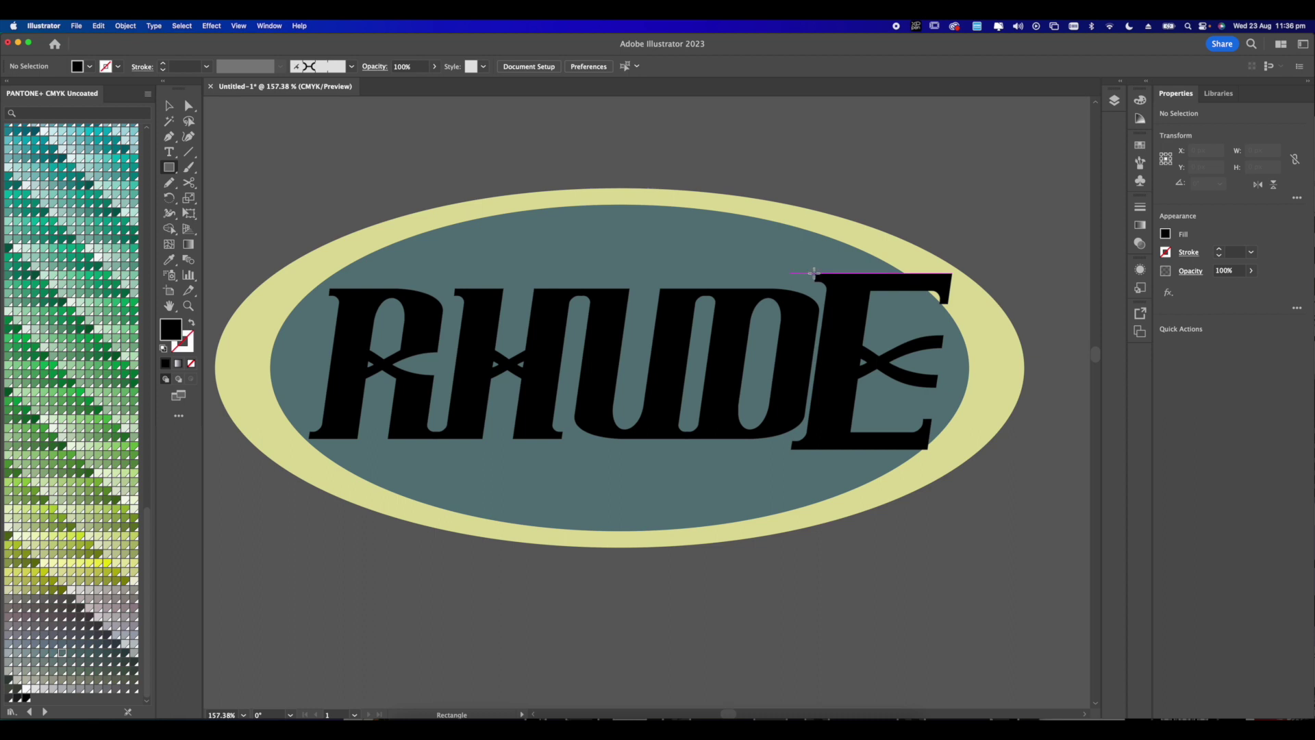
pyautogui.moveTo(814, 274); pyautogui.dragTo(294, 281)
pyautogui.click(168, 106)
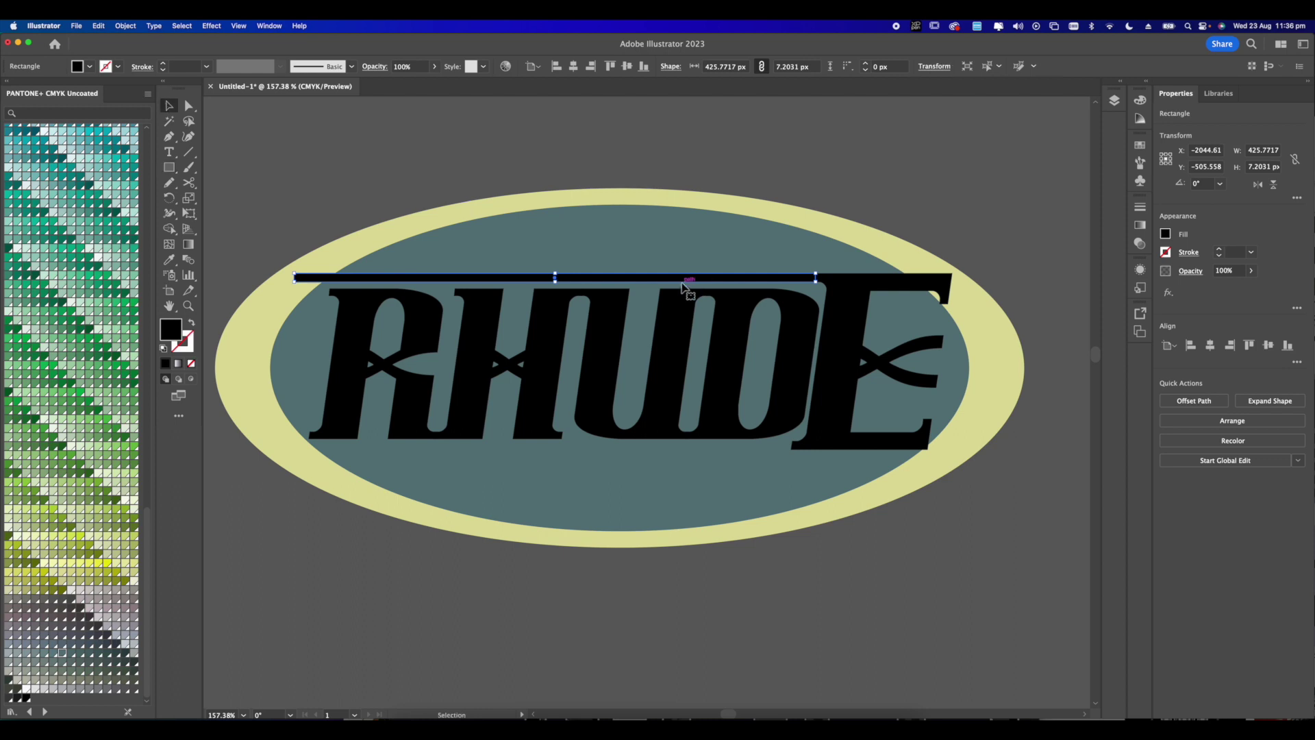
pyautogui.moveTo(683, 287); pyautogui.dragTo(661, 454)
pyautogui.click(839, 570)
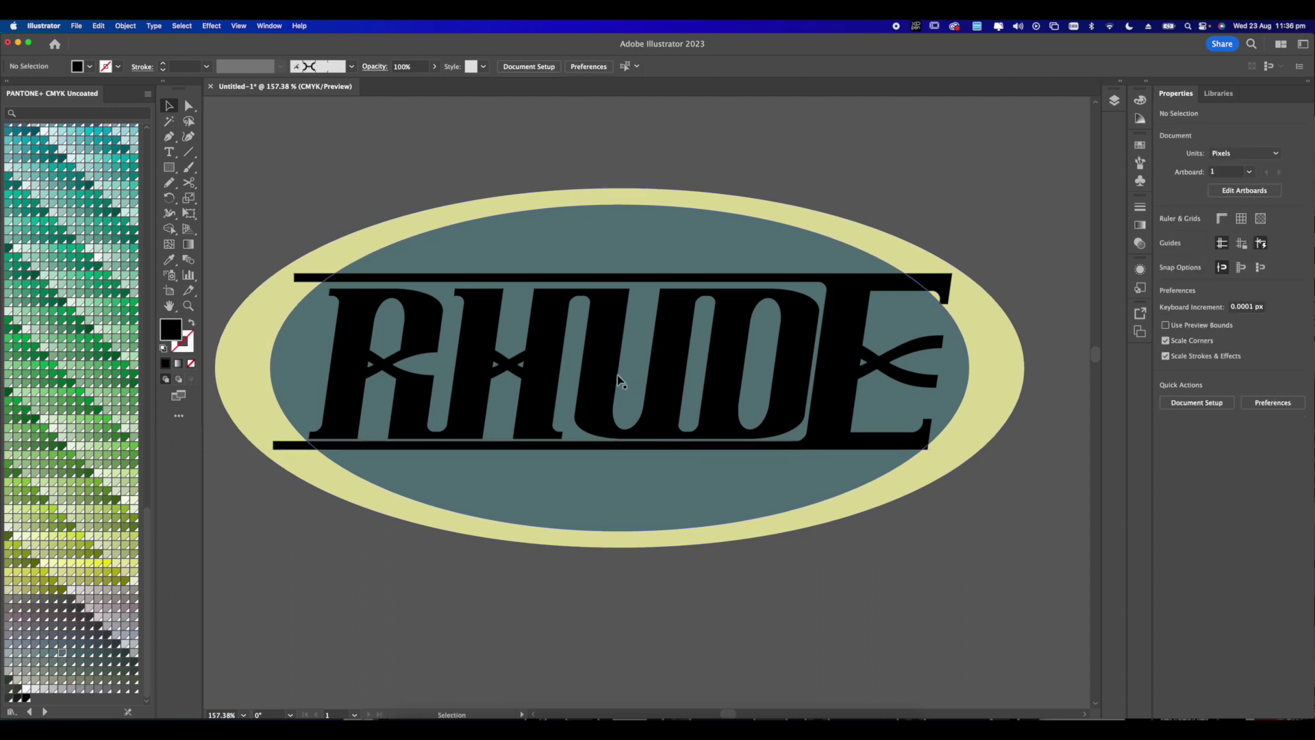
# - Ungroup the lettering and centre the R, H, U and D together vertically between the two bars
pyautogui.click(566, 371)
pyautogui.rightClick(593, 372)
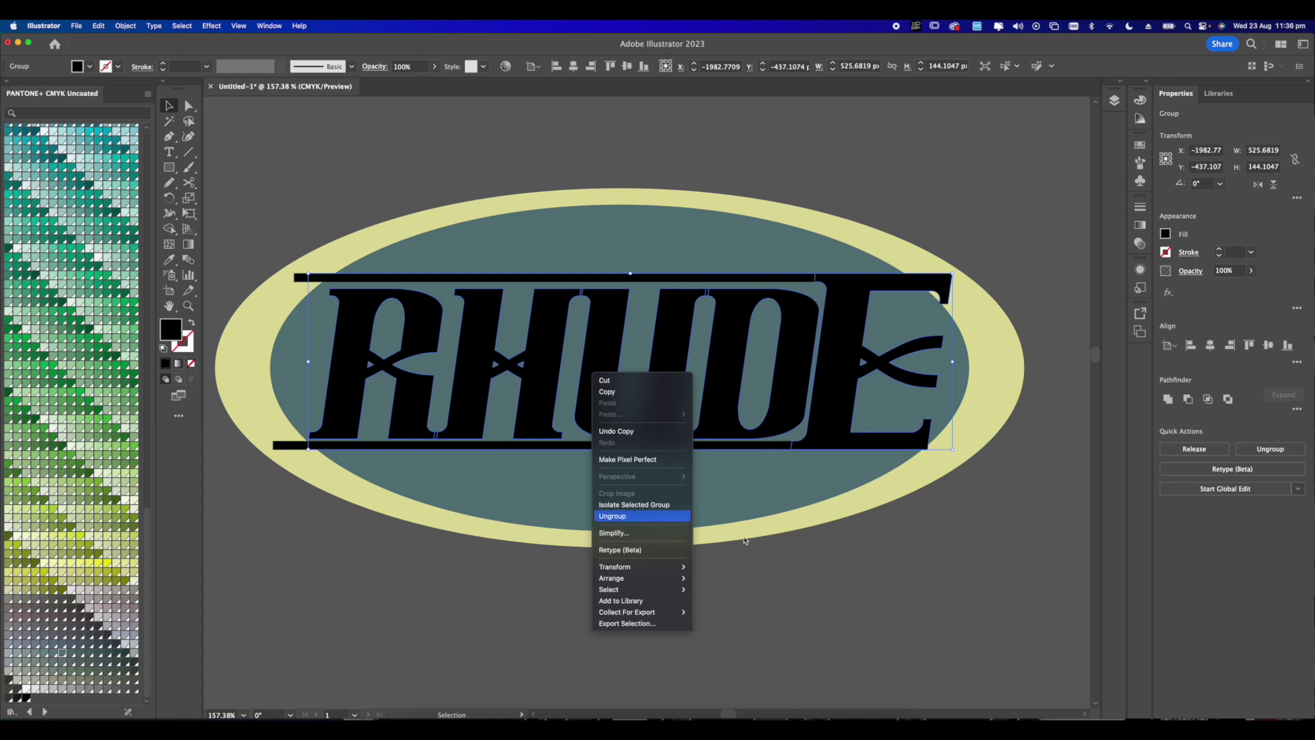
pyautogui.click(618, 517)
pyautogui.click(669, 358)
pyautogui.keyDown('shift'); pyautogui.click(755, 352); pyautogui.keyUp('shift')
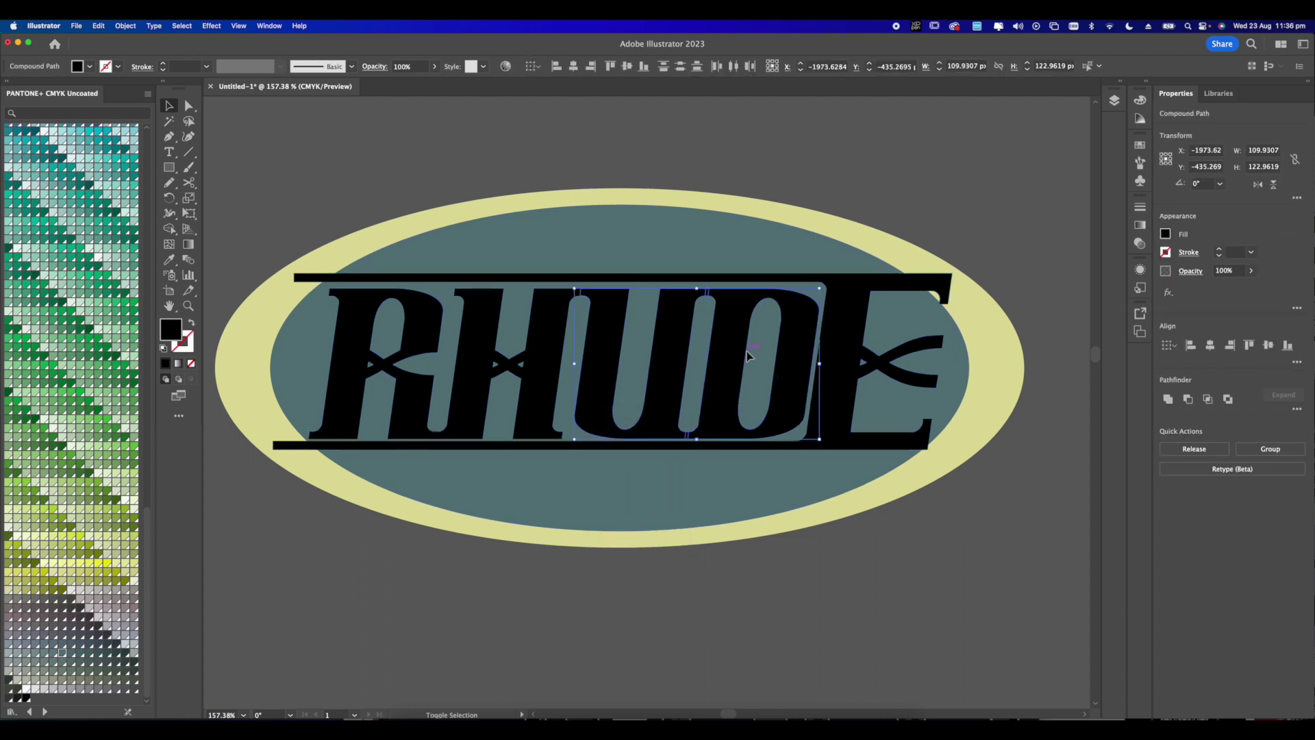
pyautogui.keyDown('shift'); pyautogui.click(423, 405); pyautogui.keyUp('shift')
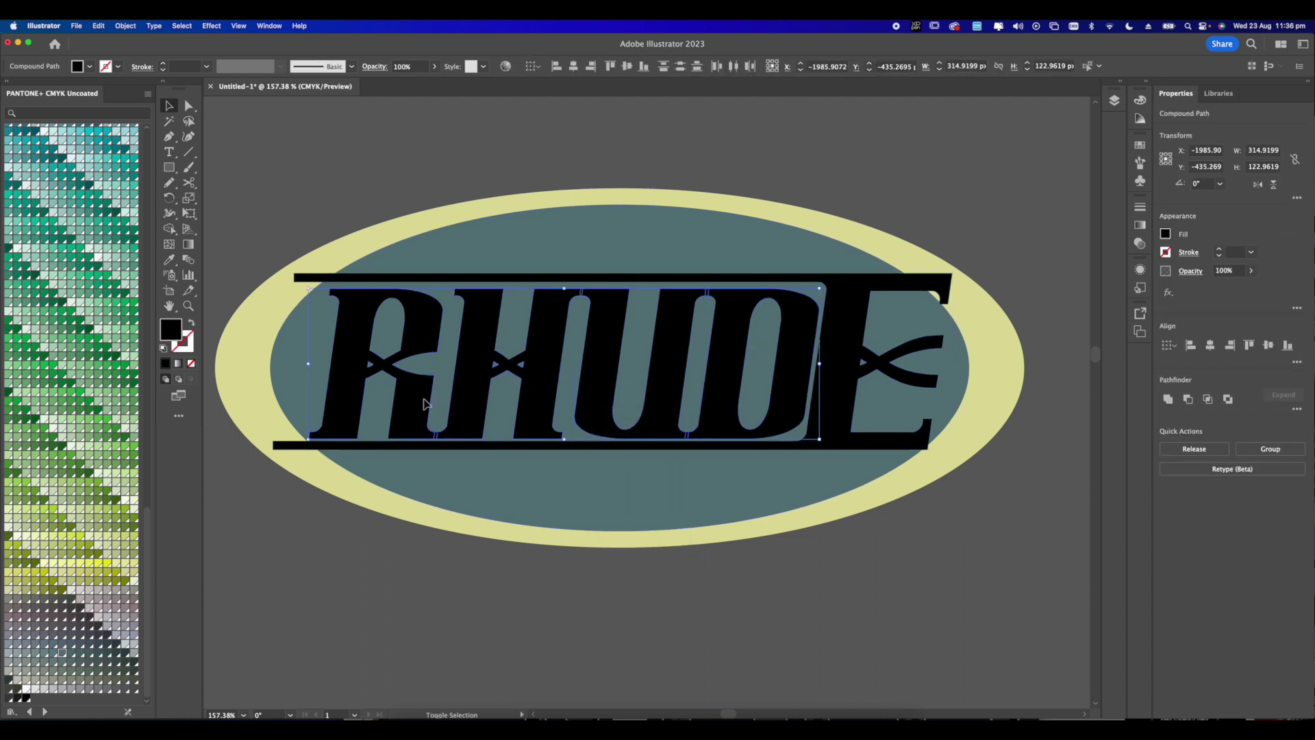
pyautogui.moveTo(419, 408); pyautogui.dragTo(421, 409)
pyautogui.click(675, 167)
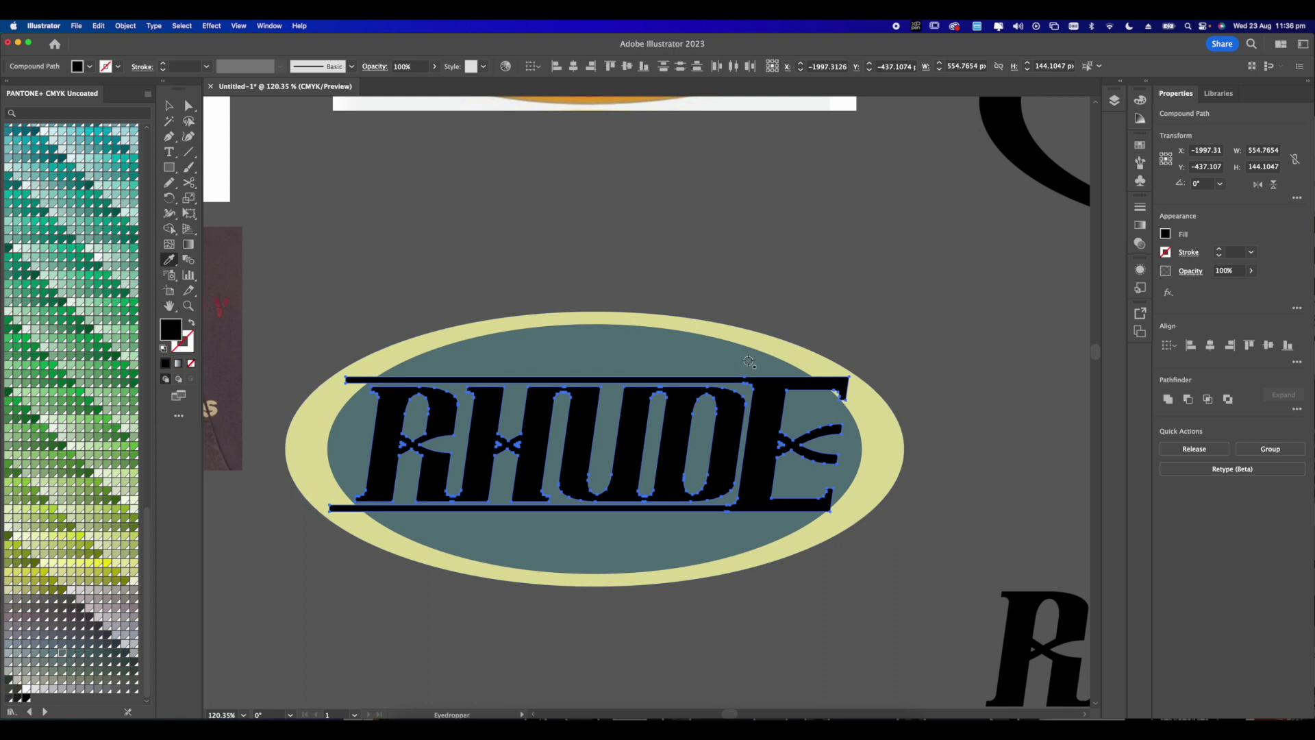
# - Apply the ring's pale yellow-green colour to the RHUDE letters and both bars with the Eyedropper
pyautogui.click(743, 344)
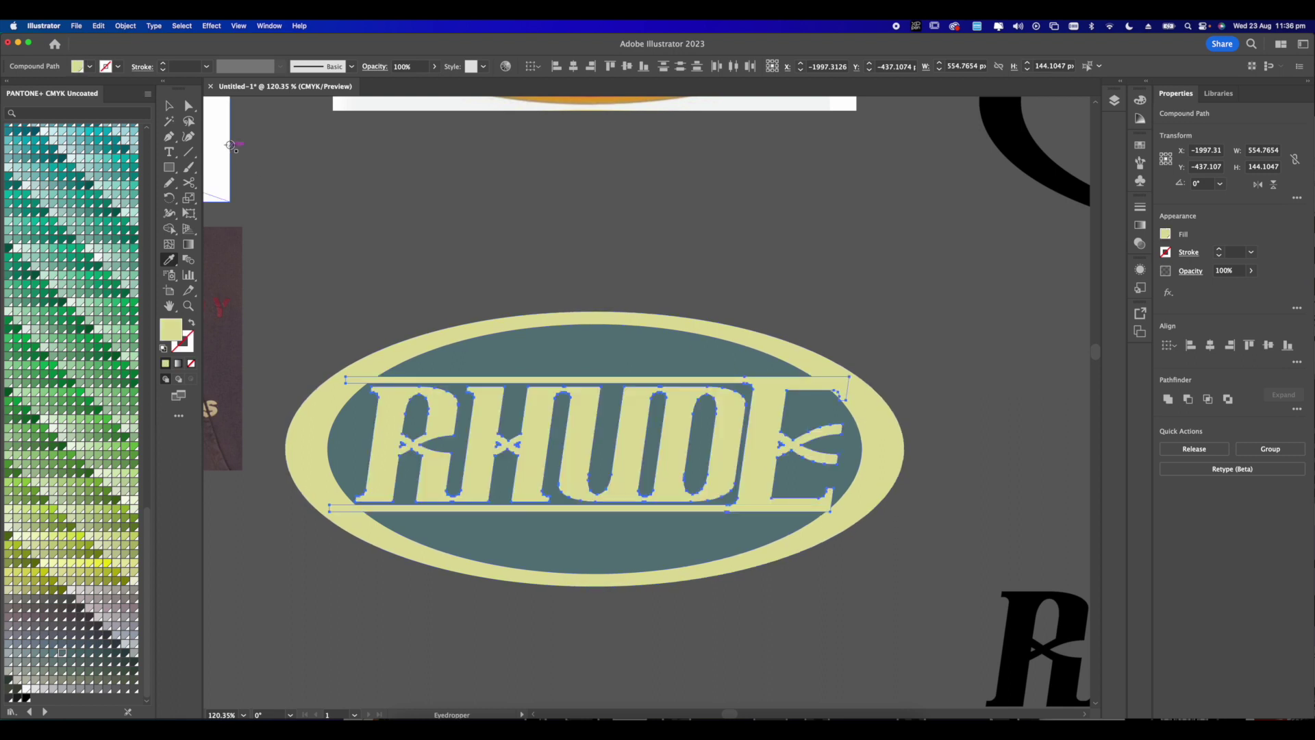
pyautogui.click(171, 108)
pyautogui.click(722, 276)
pyautogui.scroll(-3, 722, 276)
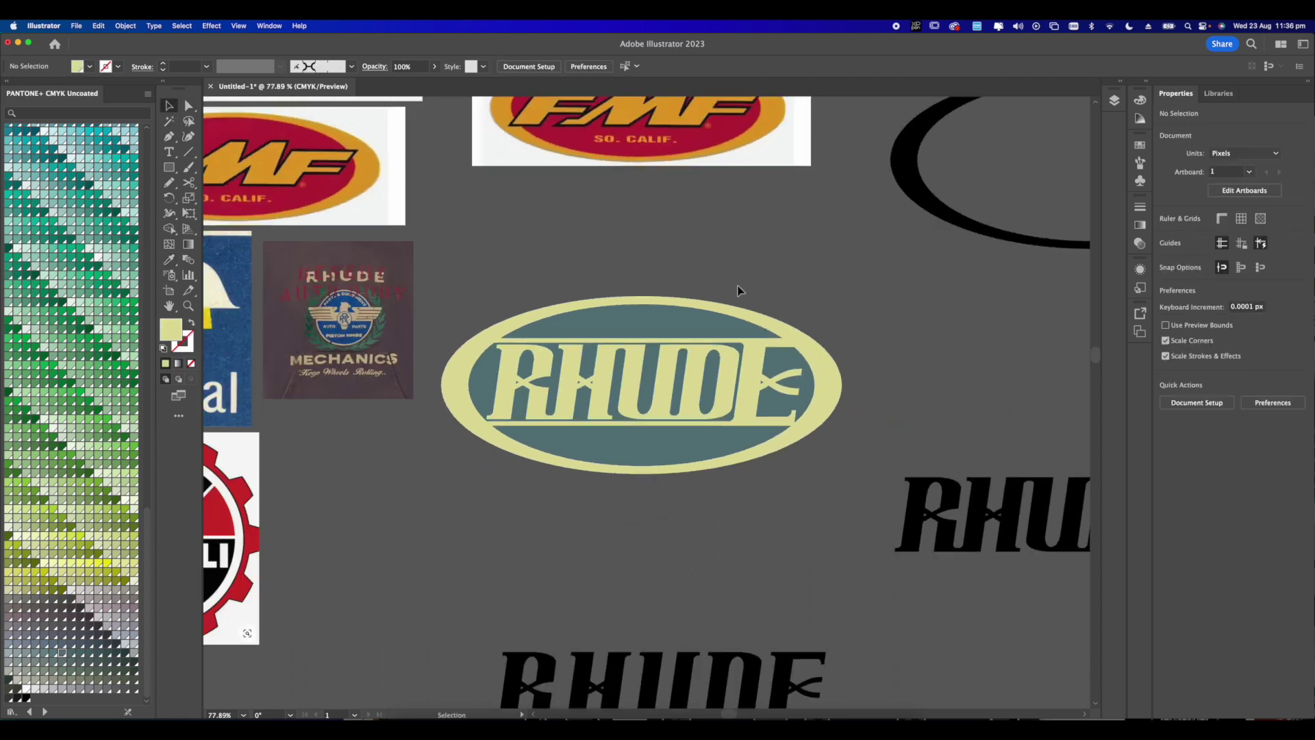
pyautogui.scroll(2, 693, 337)
# - Select all the yellow-green letters and both bars, and place a duplicate of them just below the oval
pyautogui.click(723, 370)
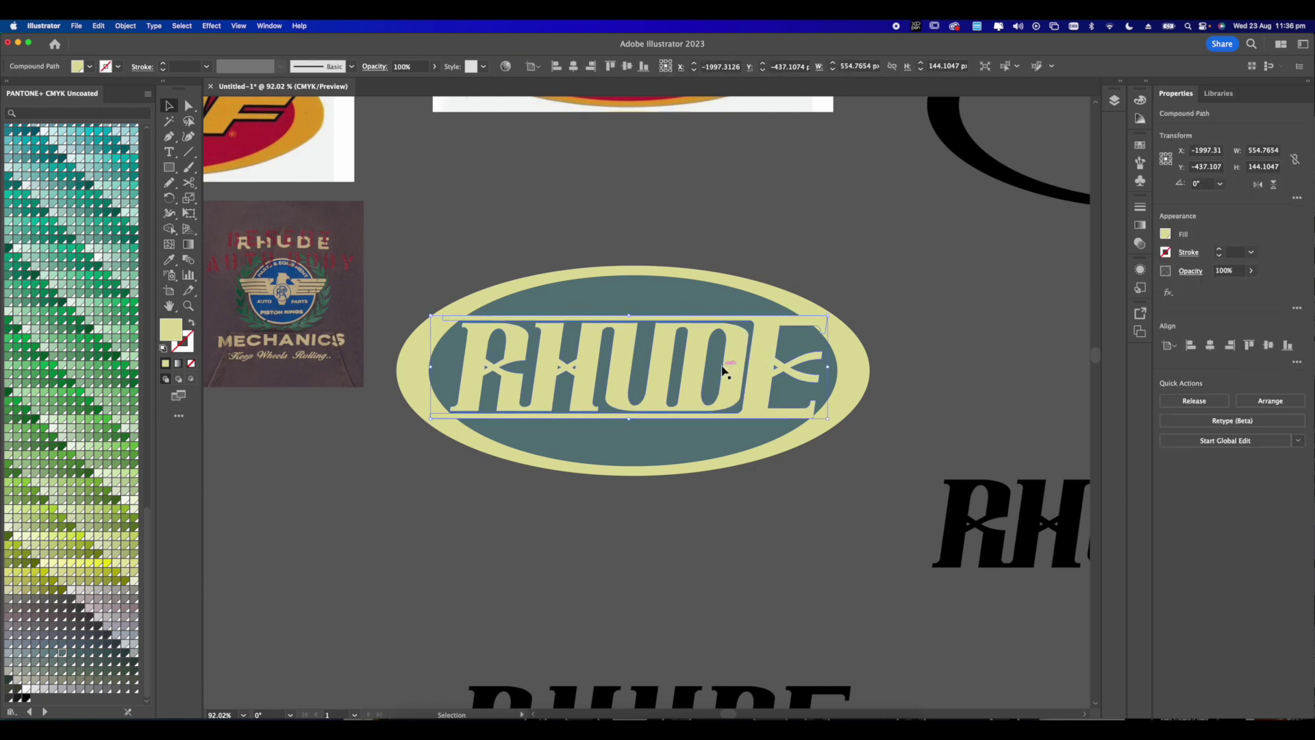
pyautogui.scroll(1, 506, 371)
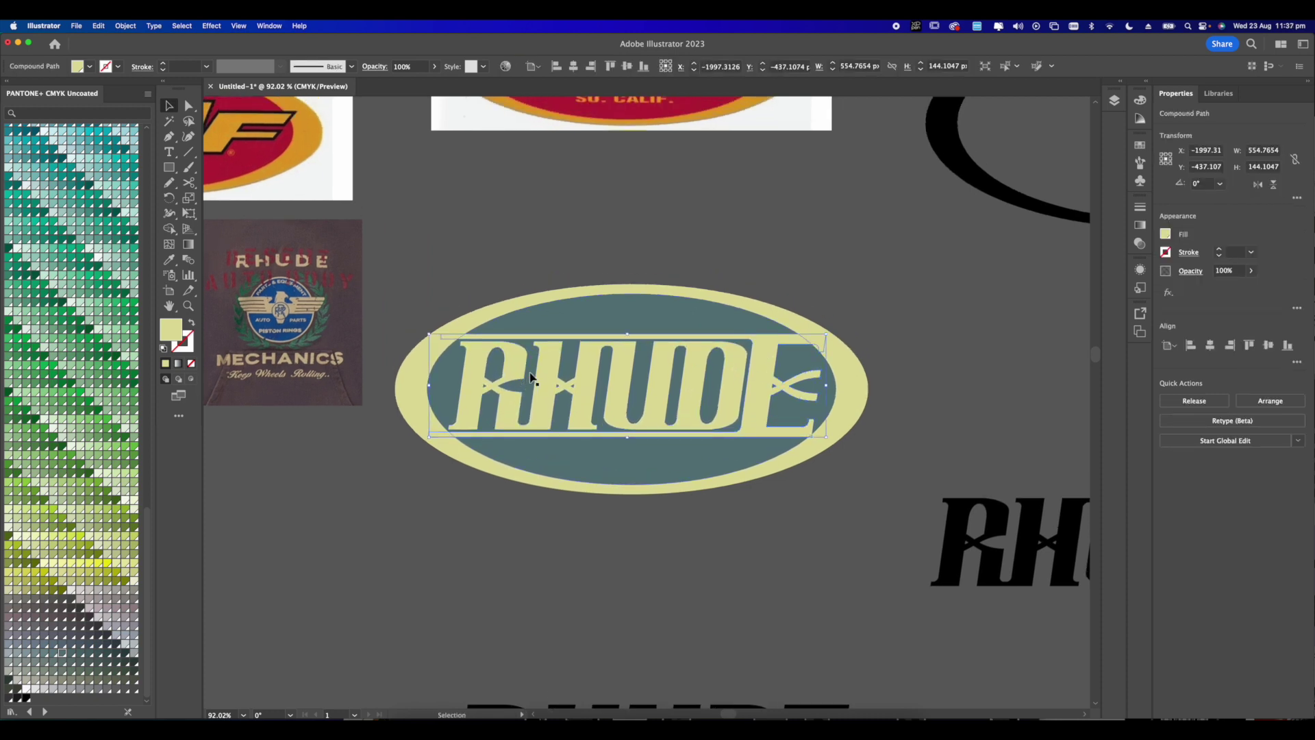
pyautogui.keyDown('shift'); pyautogui.click(772, 382); pyautogui.keyUp('shift')
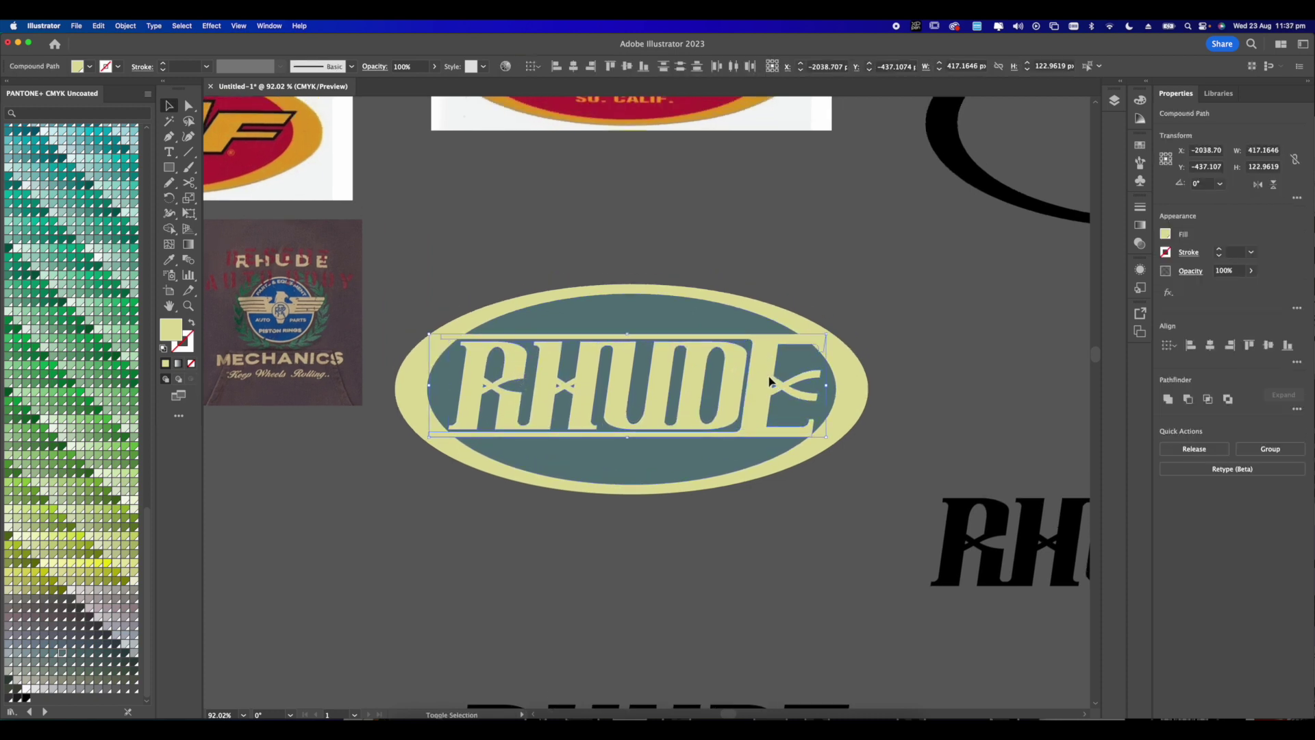
pyautogui.scroll(2, 749, 379)
pyautogui.hscroll(-1, 748, 376)
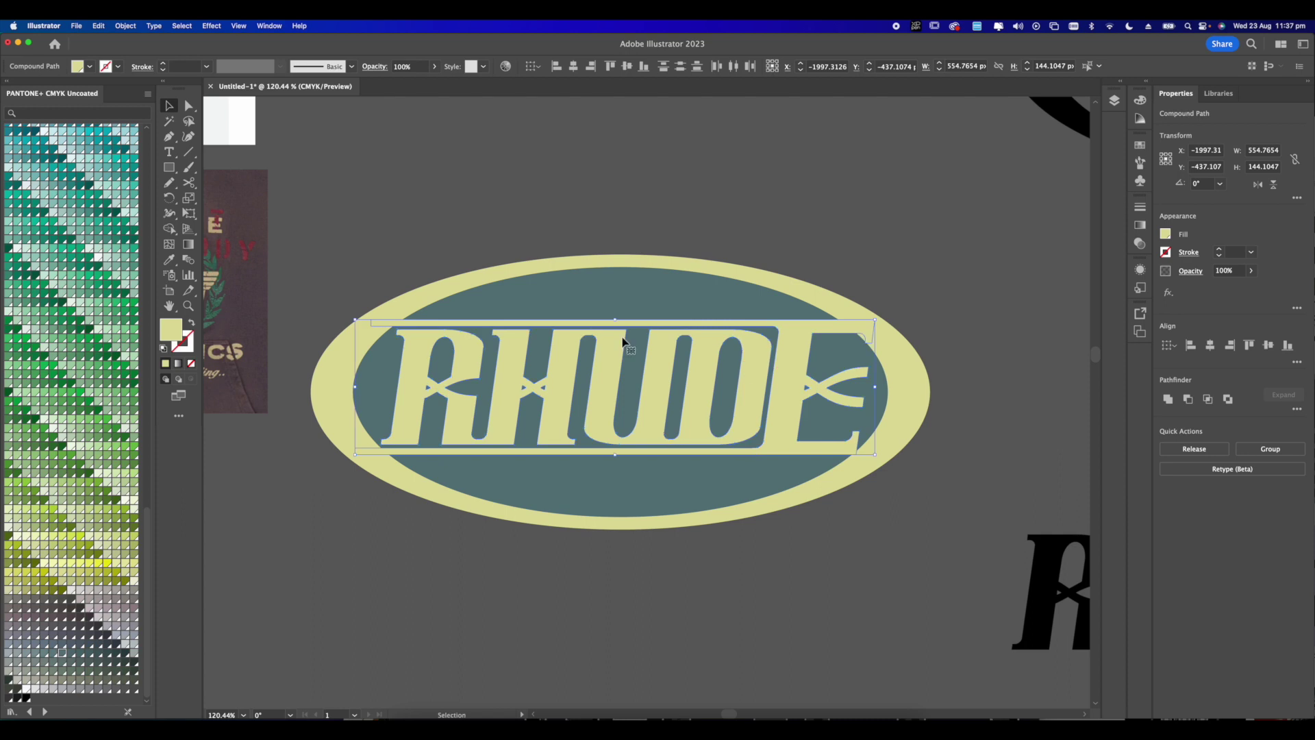
pyautogui.hscroll(-1, 555, 353)
pyautogui.scroll(-2, 754, 363)
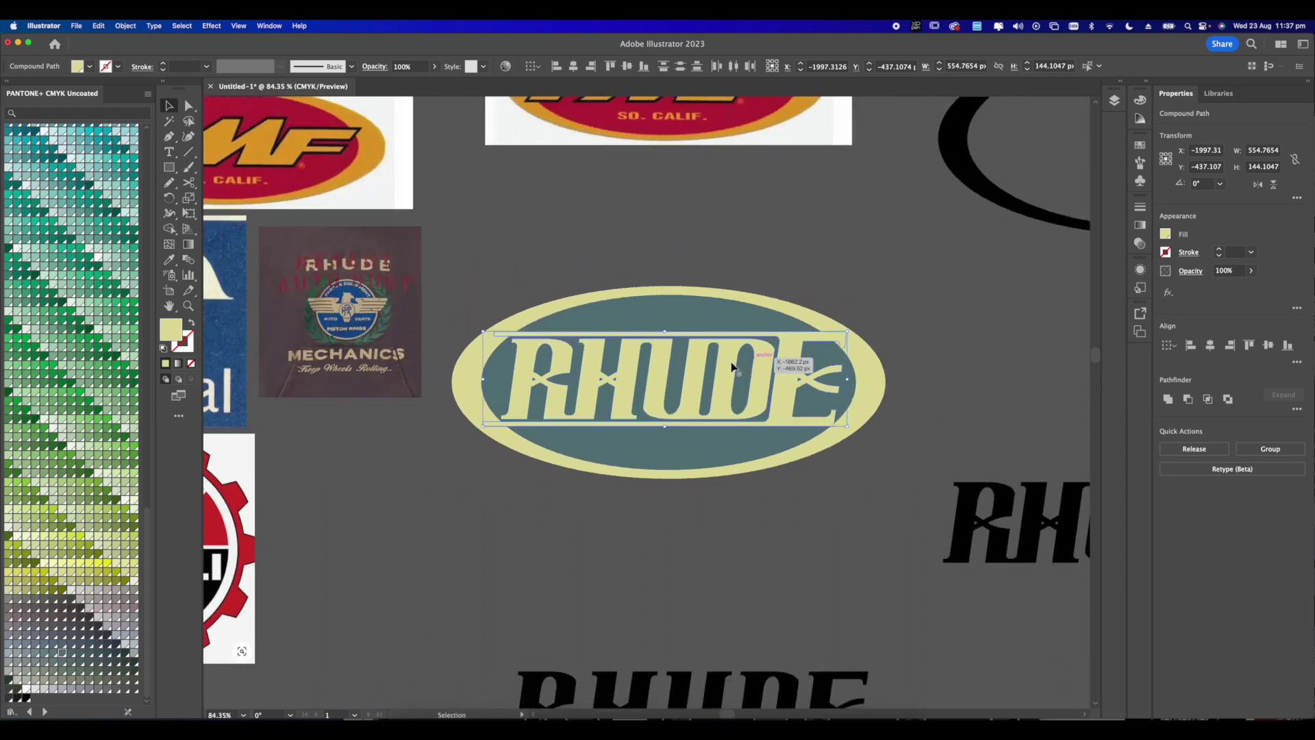
pyautogui.moveTo(772, 364); pyautogui.dragTo(749, 523)
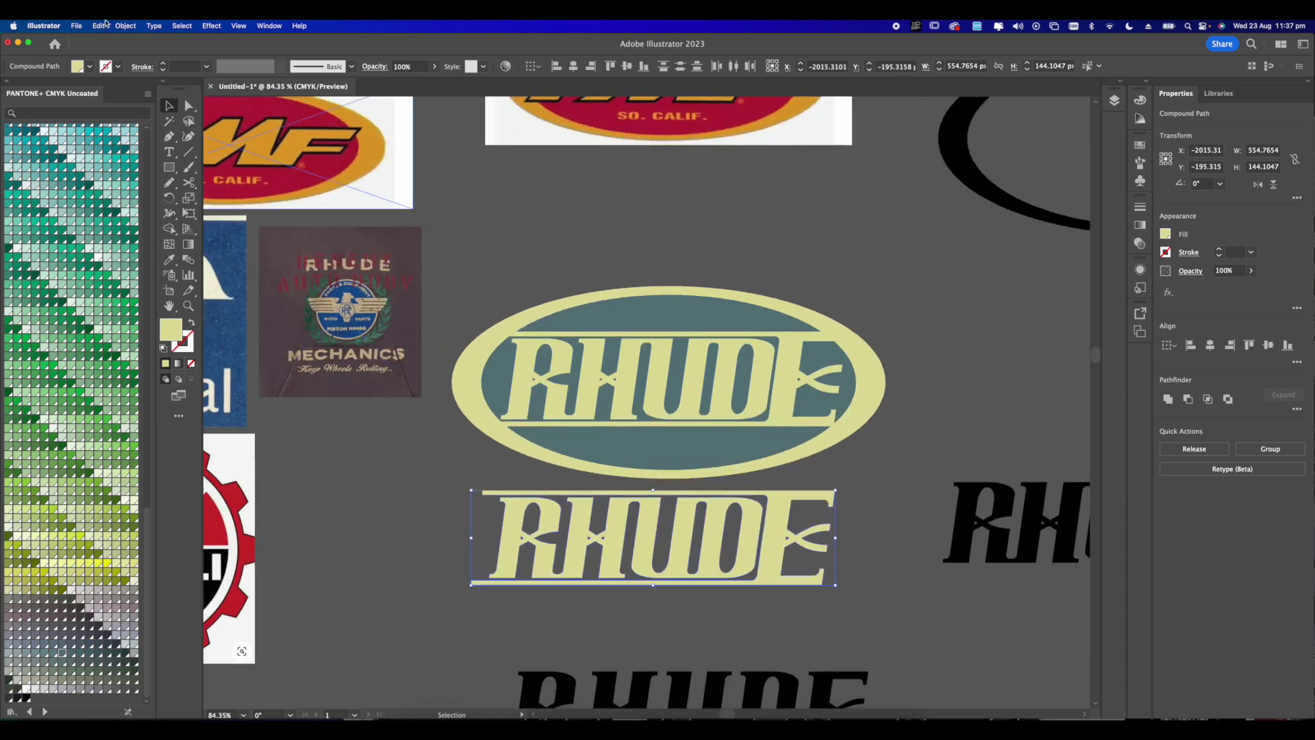
# - Offset the paths of the duplicated RHUDE lettering and bars by 6 px with mitered joins
pyautogui.click(125, 25)
pyautogui.moveTo(199, 296)
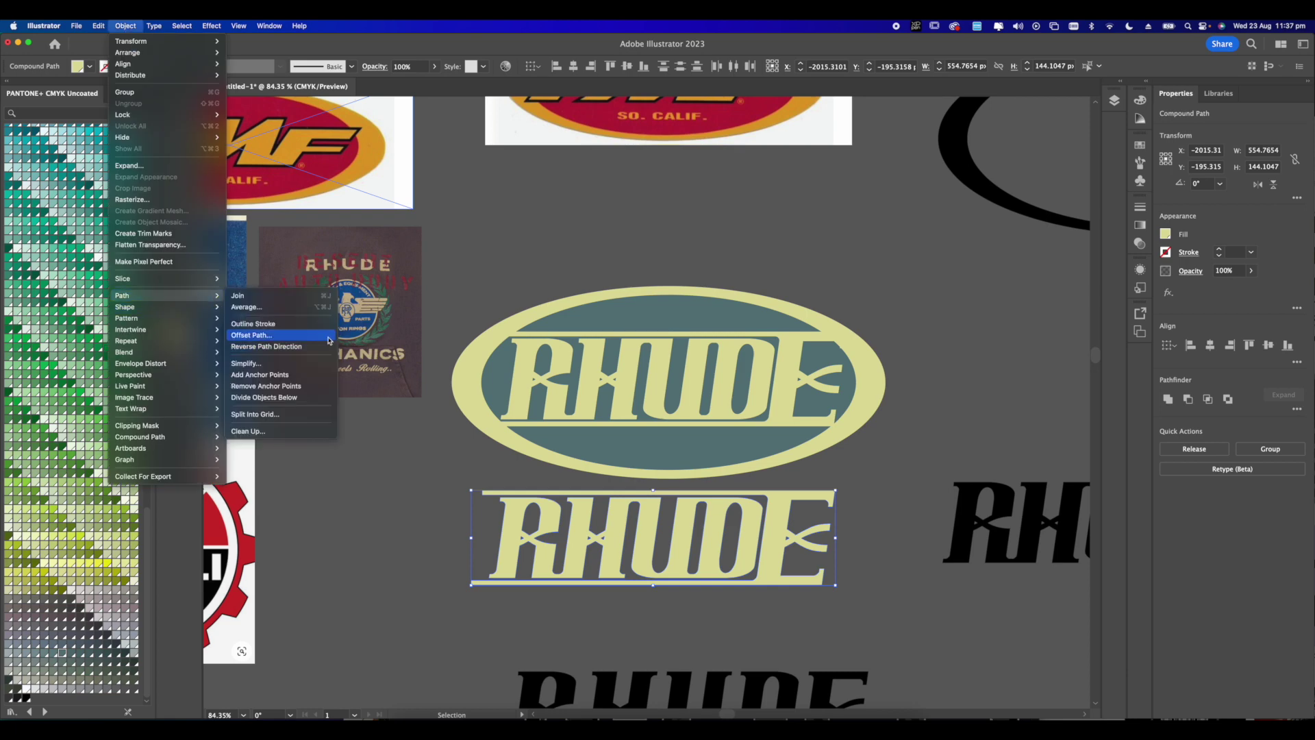
pyautogui.click(331, 335)
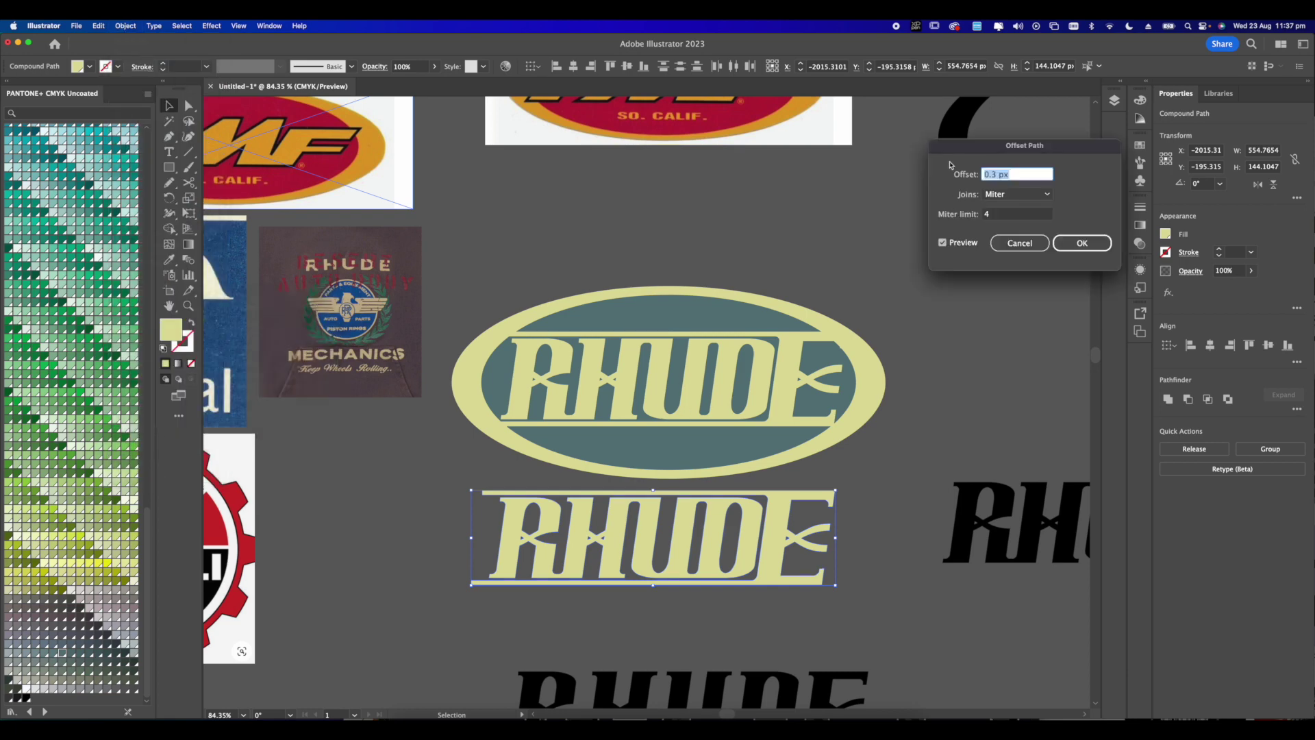
pyautogui.write('15')
pyautogui.press('Tab')
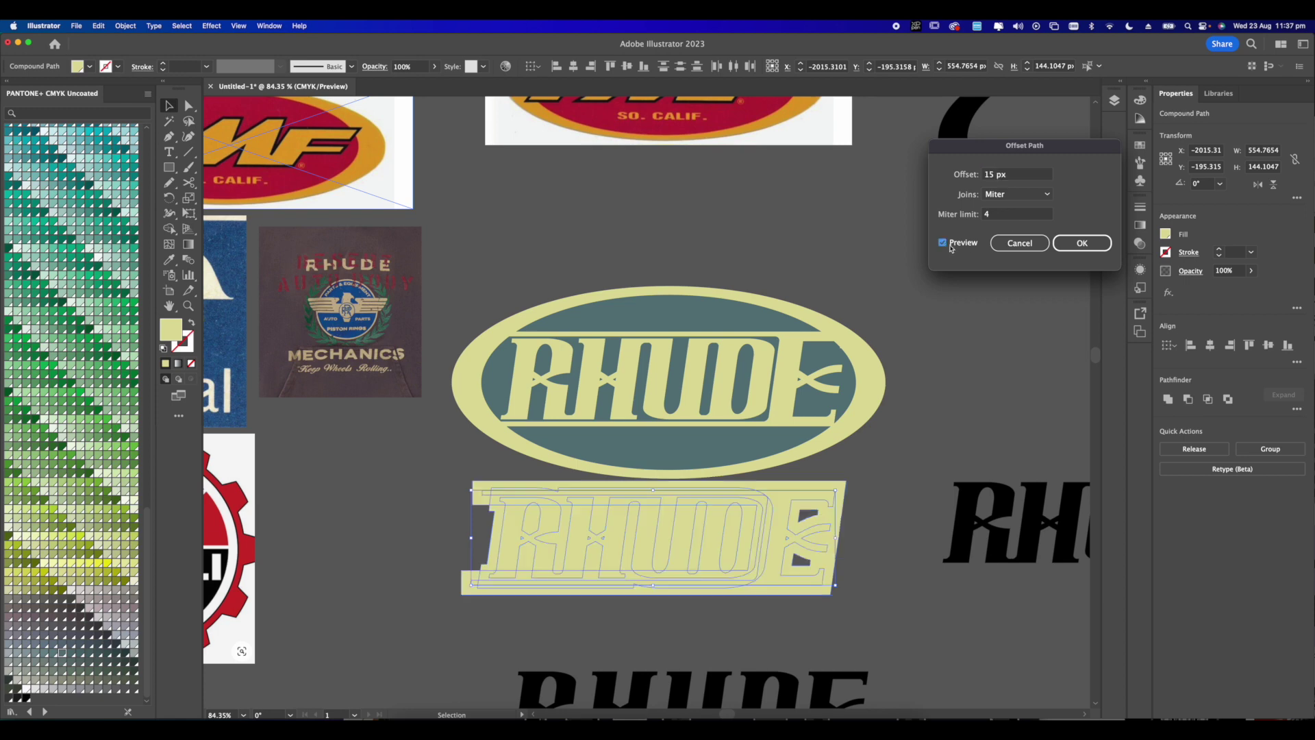
pyautogui.click(941, 242)
pyautogui.click(942, 243)
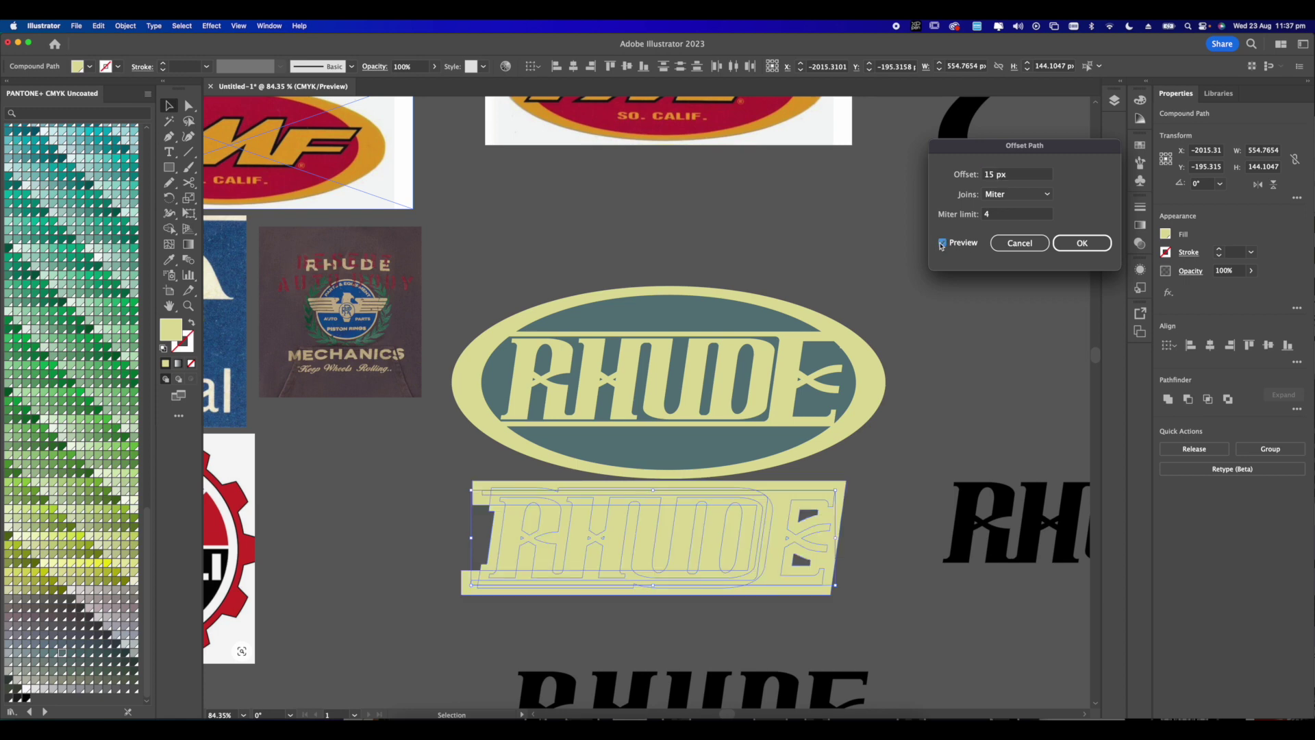
pyautogui.click(1001, 176)
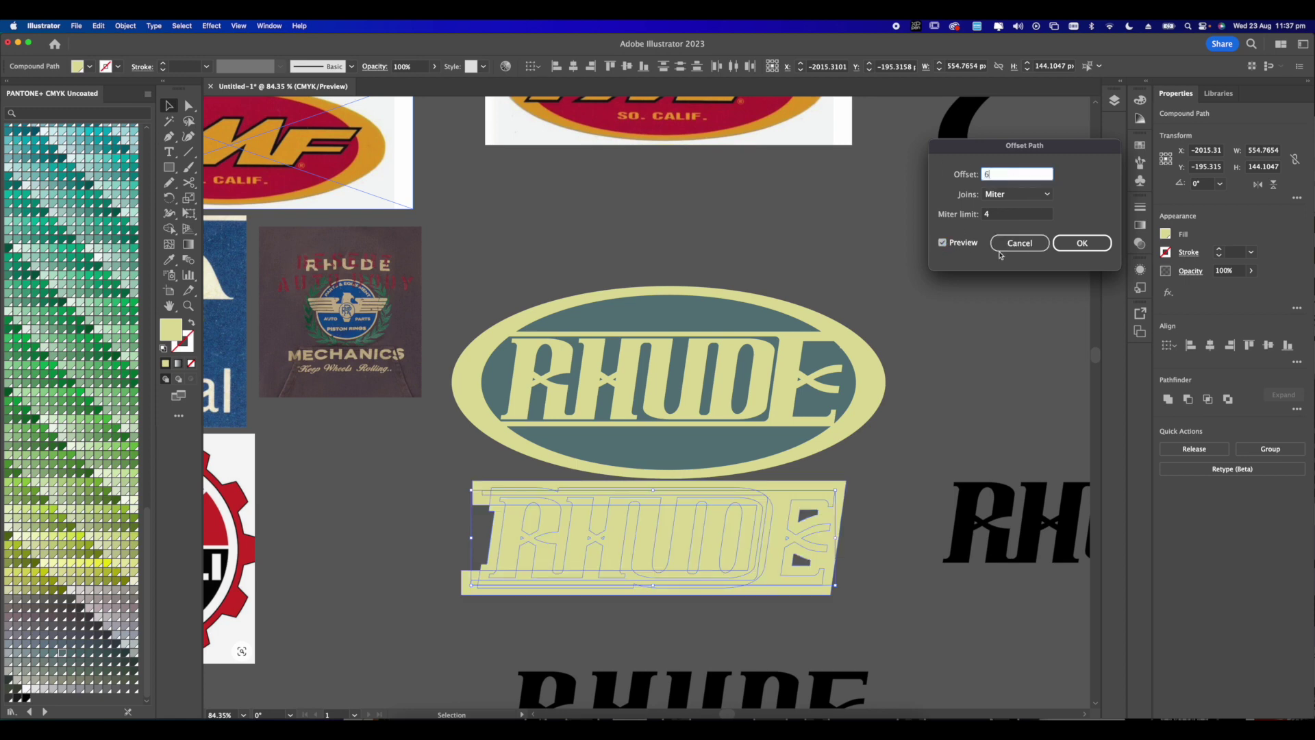
pyautogui.press('Tab')
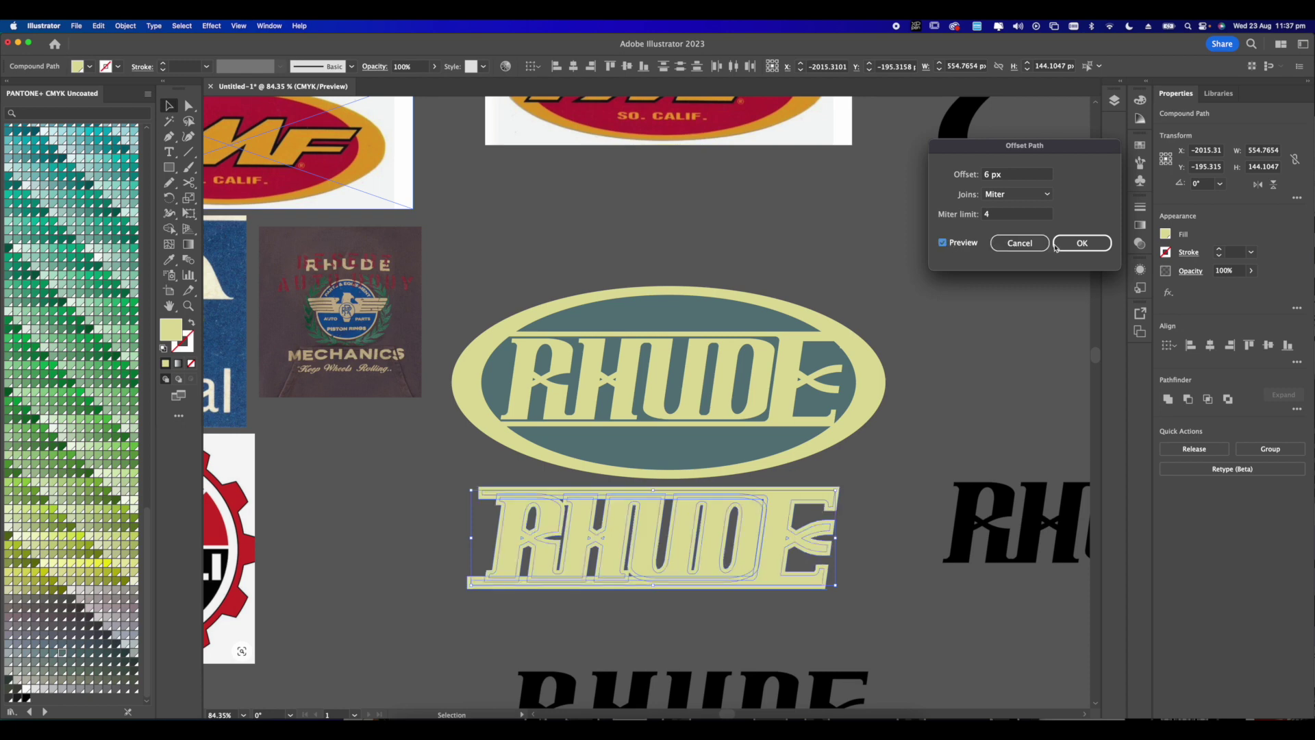
pyautogui.click(1056, 245)
# - Select the duplicated lettering with its offset outlines and unite everything into one shape
pyautogui.scroll(-2, 846, 504)
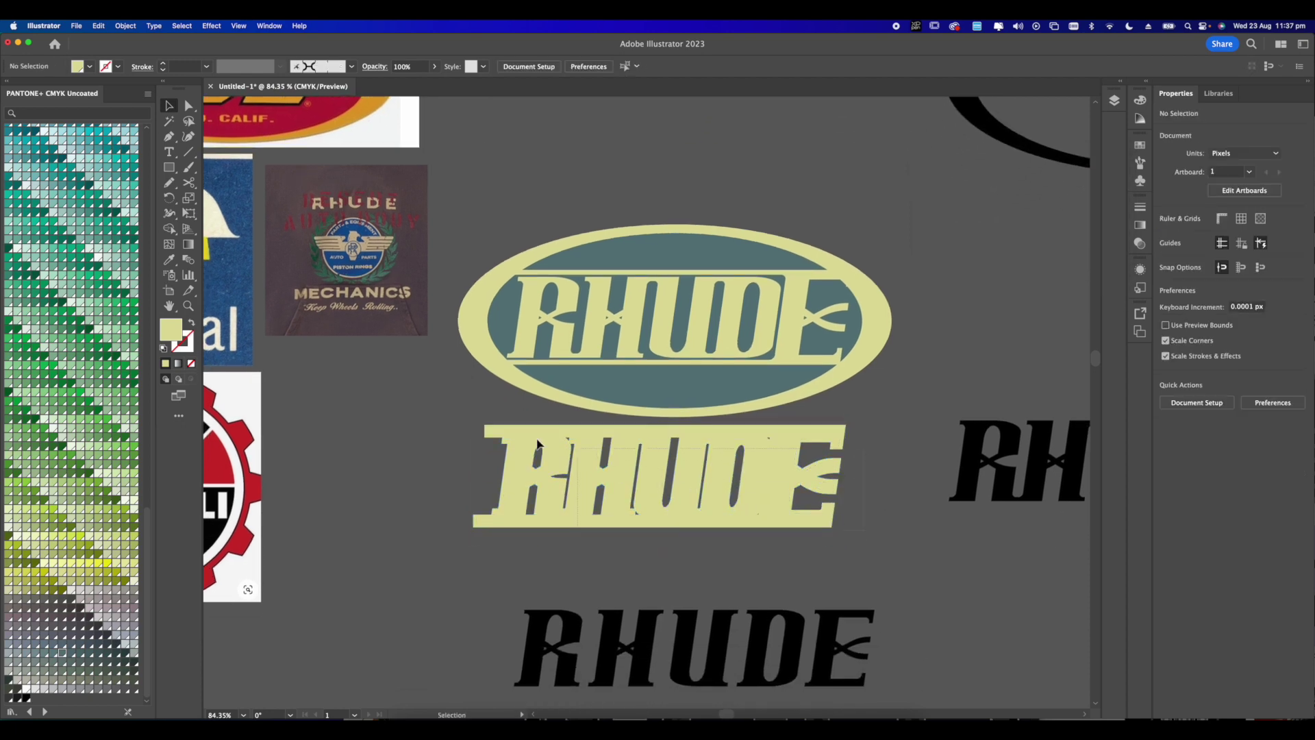
pyautogui.moveTo(538, 444); pyautogui.dragTo(812, 431)
pyautogui.click(1168, 399)
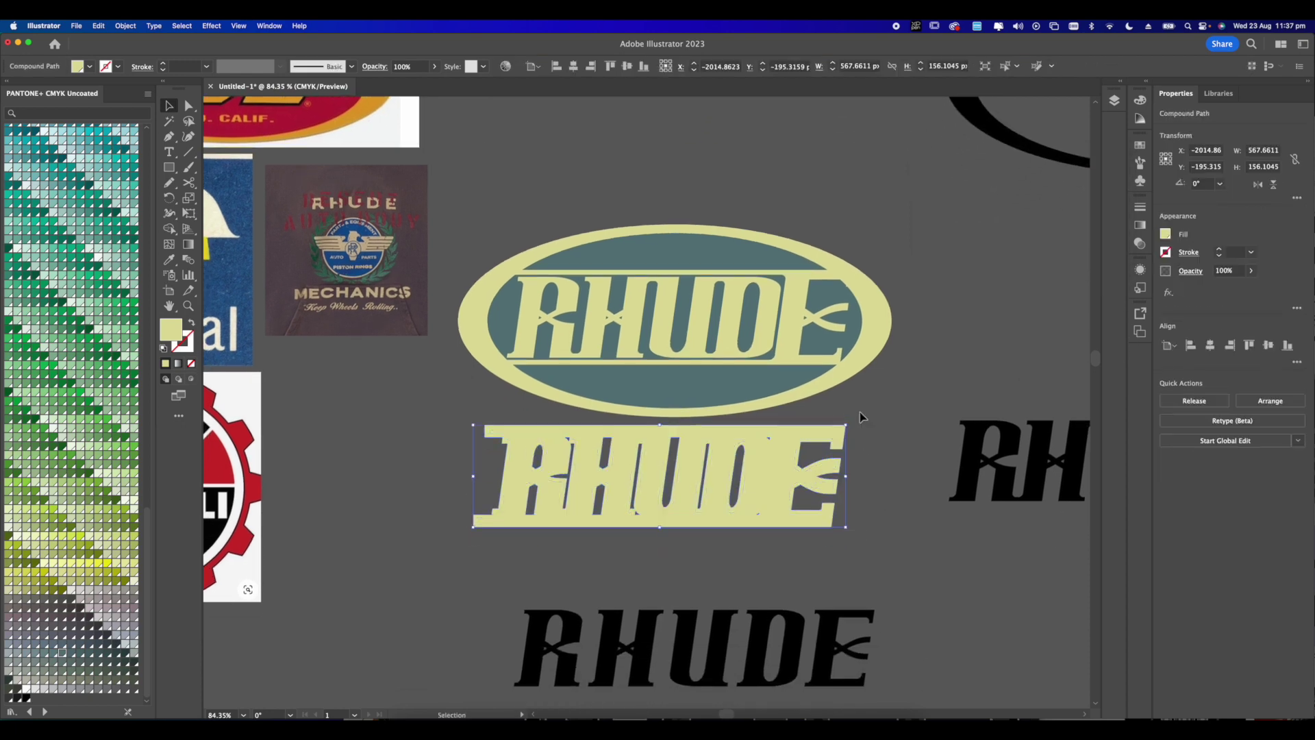
# - Fill the letter counters of the united shape with Shape Builder and delete the leftover inner paths in outline view
pyautogui.click(169, 229)
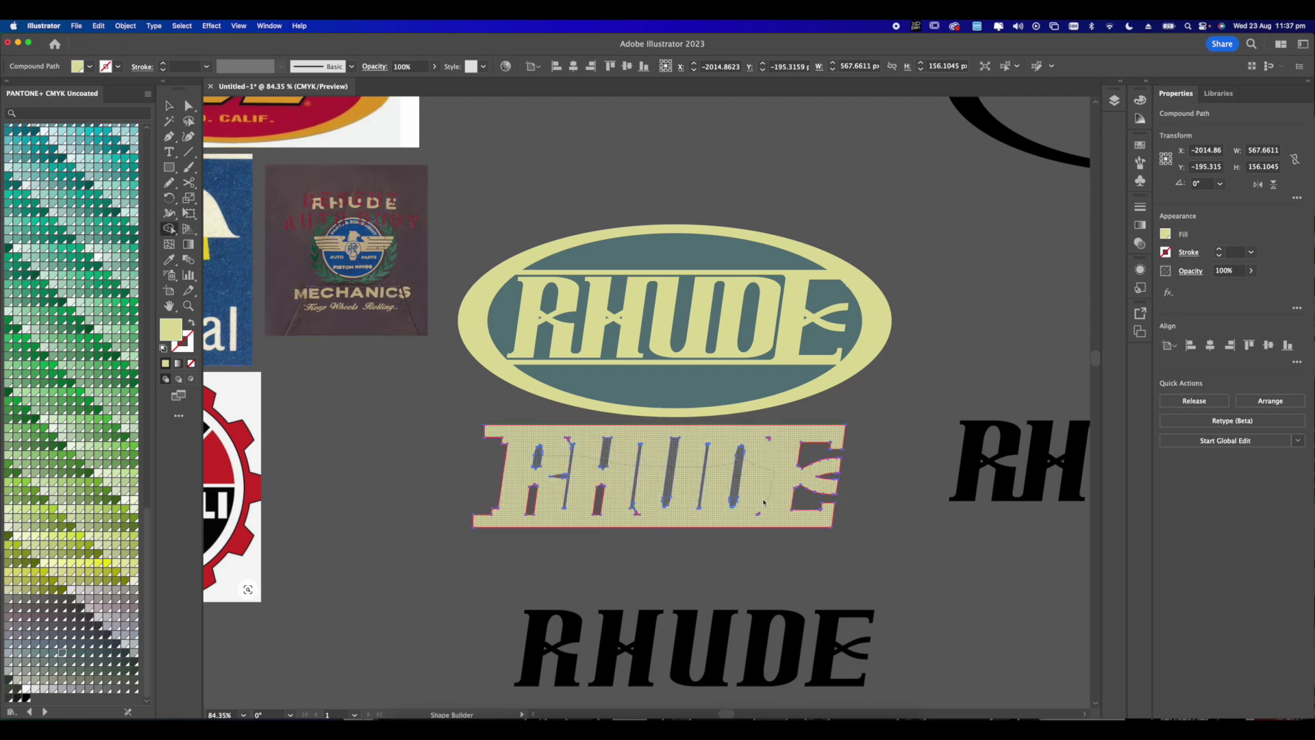
pyautogui.press('super+y')
pyautogui.click(190, 106)
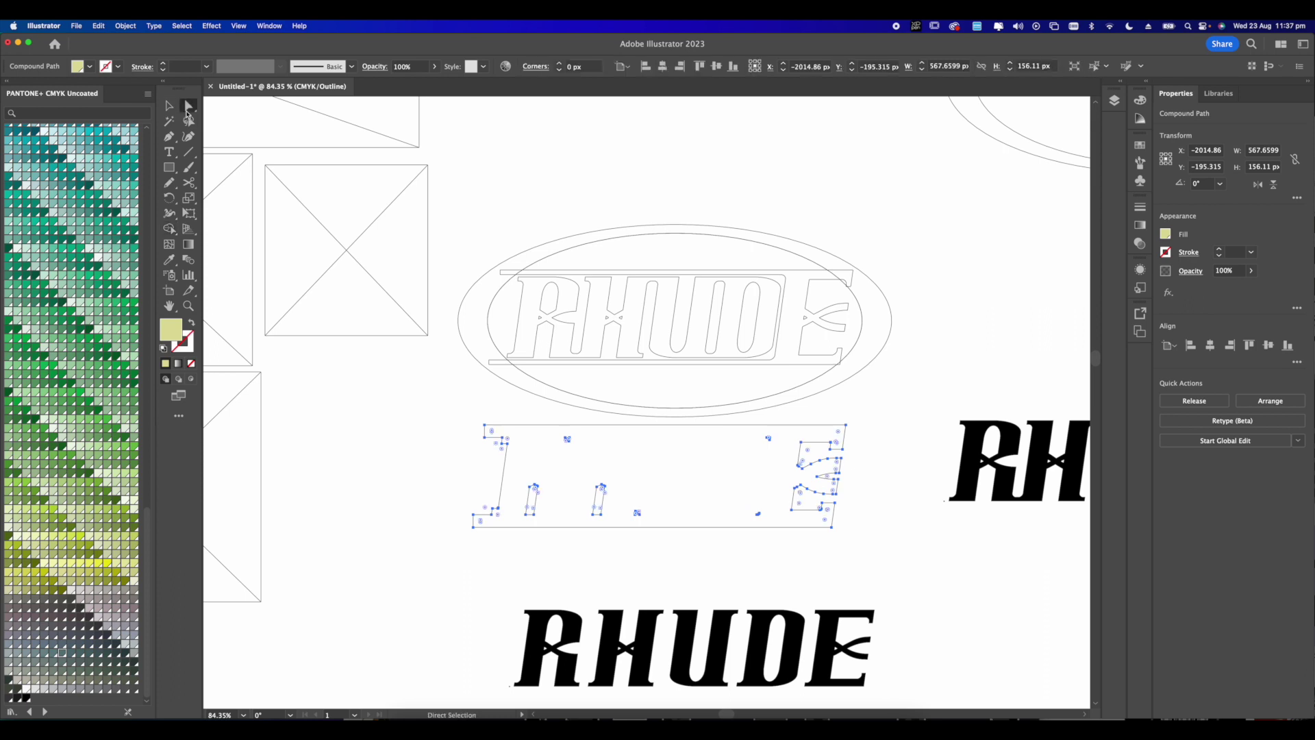
pyautogui.click(402, 482)
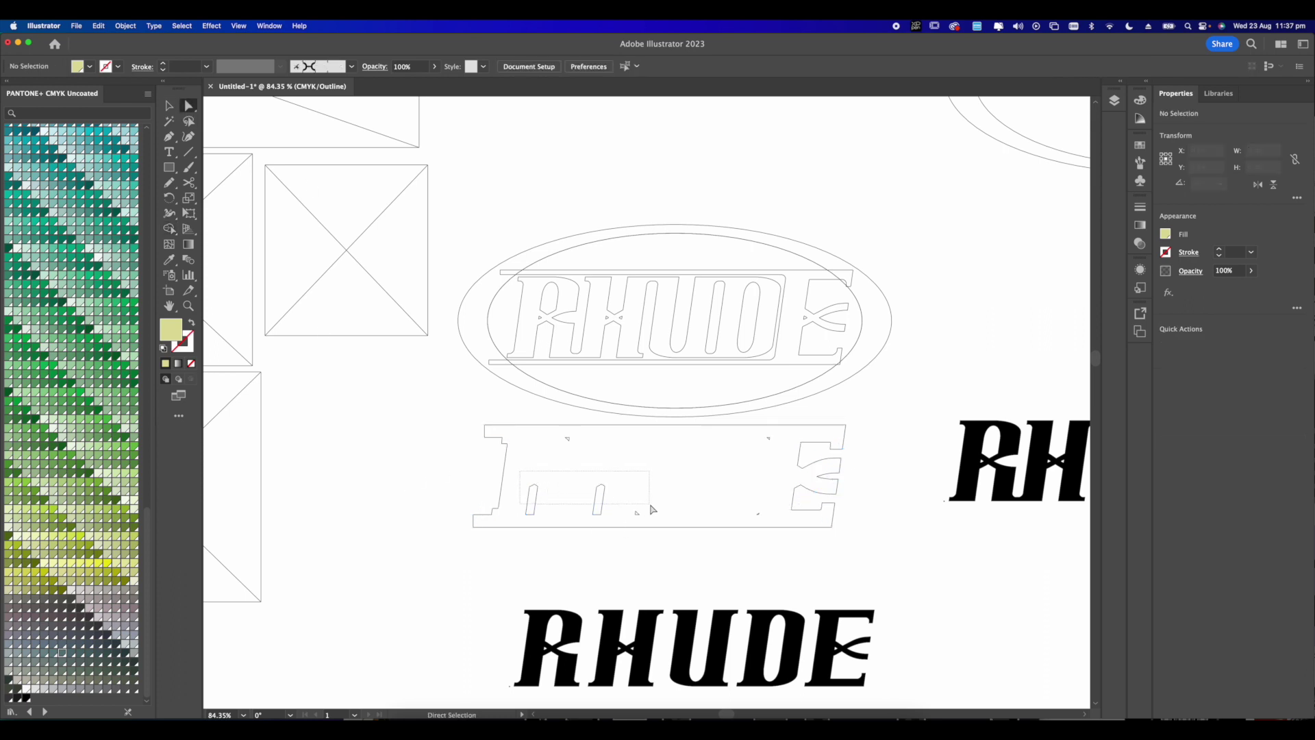
pyautogui.moveTo(651, 505); pyautogui.dragTo(655, 515)
pyautogui.press('Delete')
pyautogui.press('super+y')
# - Select the RHUDE letters and both bars inside the oval and group them
pyautogui.hscroll(2, 753, 507)
pyautogui.click(693, 473)
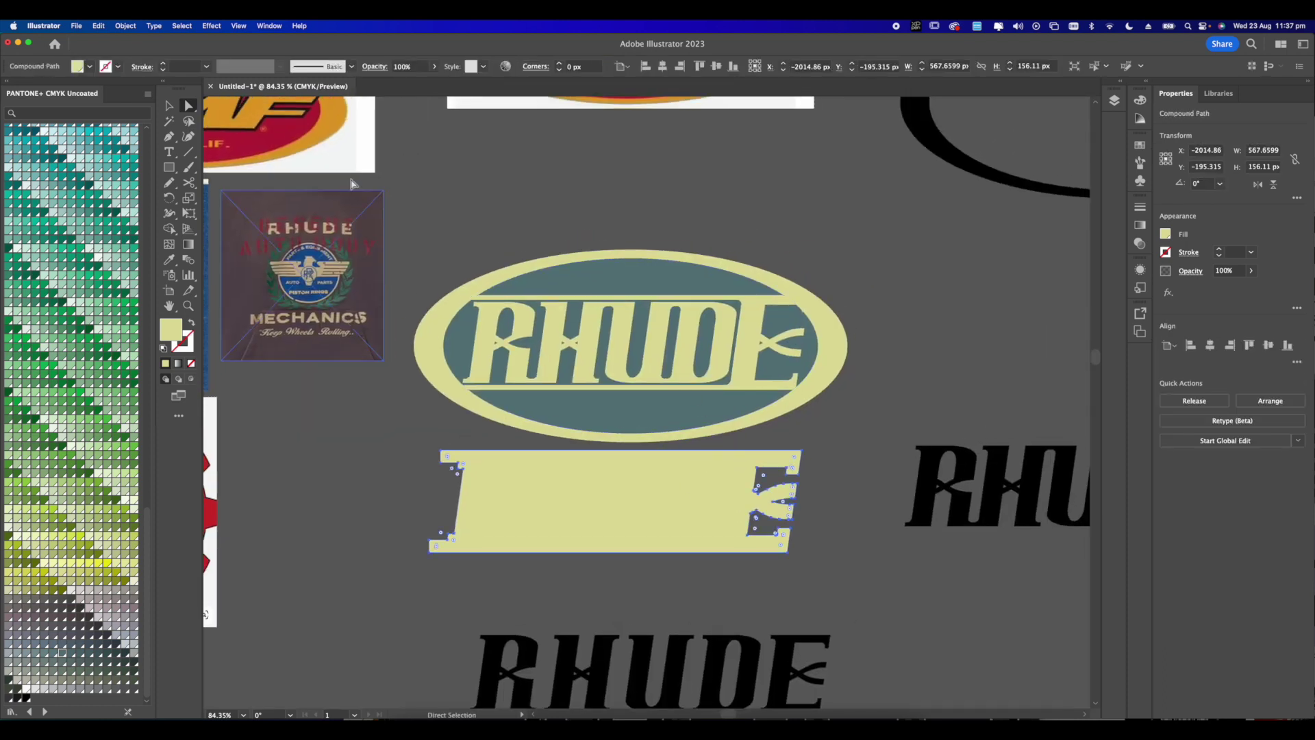
pyautogui.press('v')
pyautogui.click(571, 337)
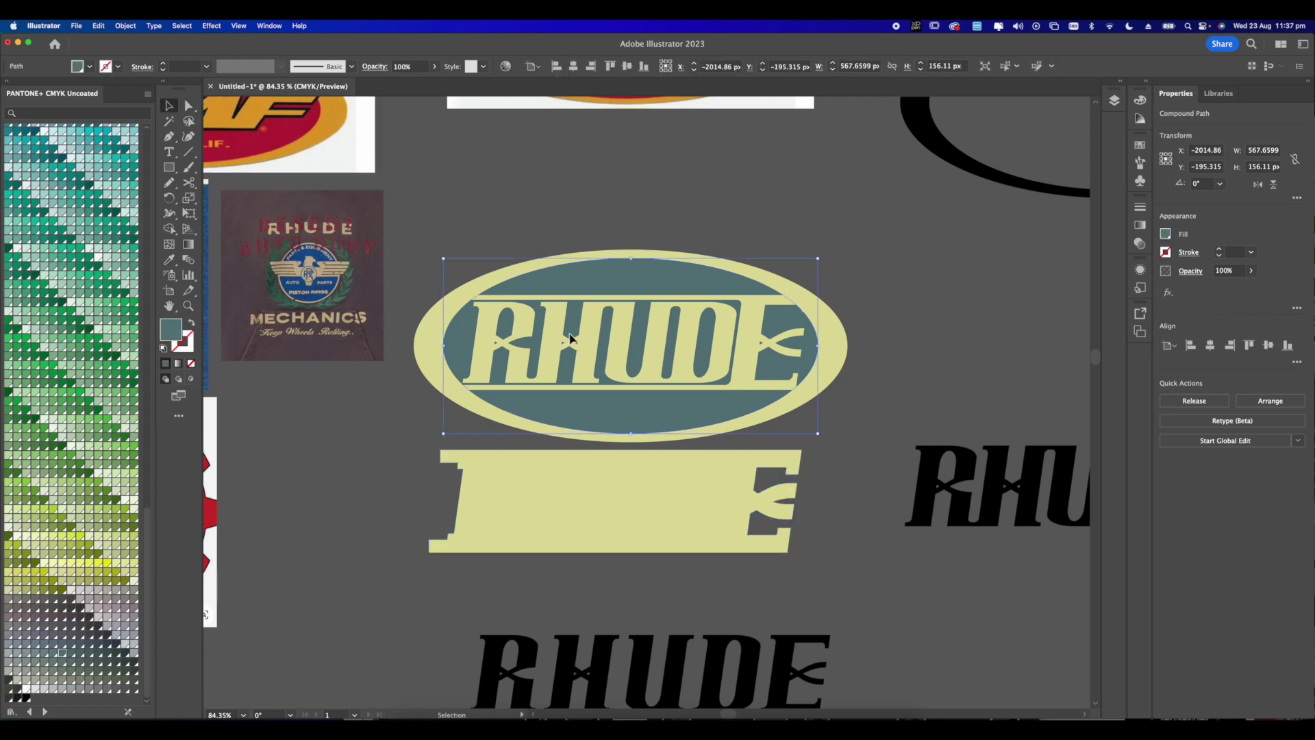
pyautogui.click(572, 338)
pyautogui.scroll(-1, 617, 336)
pyautogui.keyDown('shift'); pyautogui.click(719, 331); pyautogui.keyUp('shift')
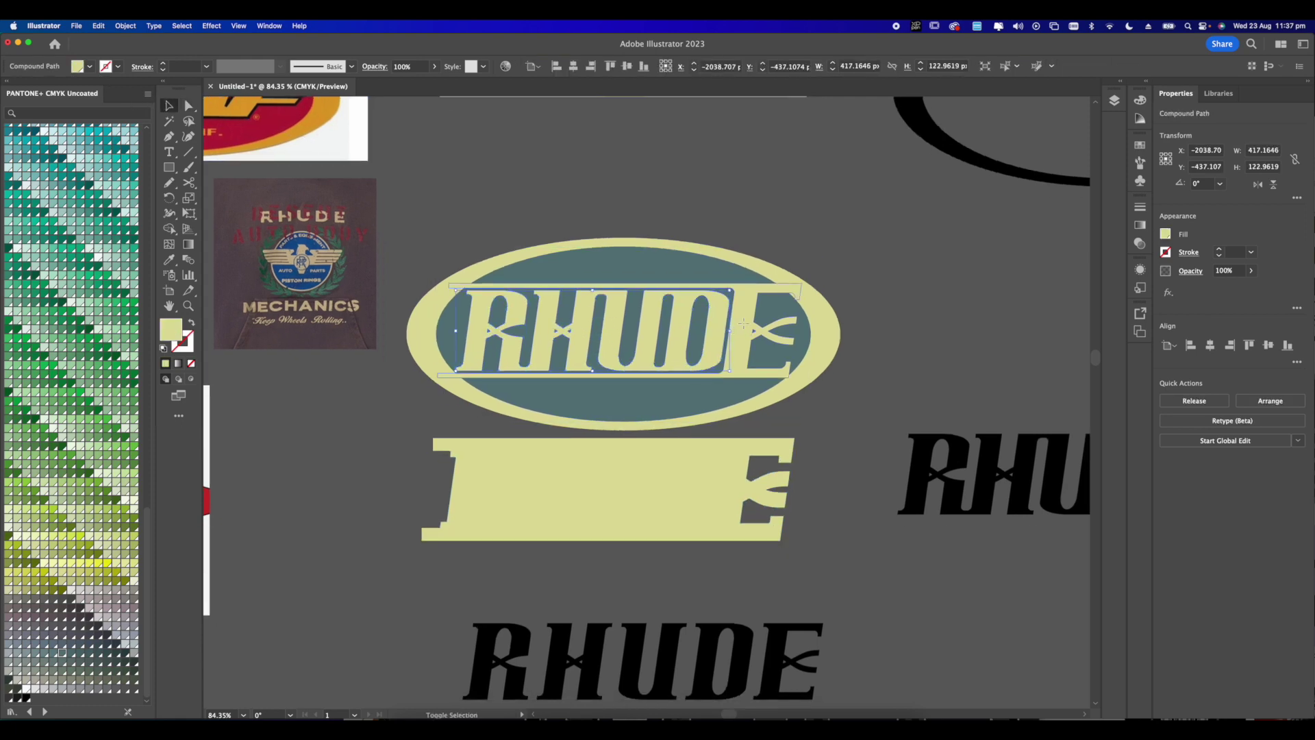
pyautogui.press('super+g')
# - Bring the lettering group to the front and place it over the solid backing shape below the oval
pyautogui.rightClick(754, 335)
pyautogui.moveTo(806, 545)
pyautogui.click(882, 543)
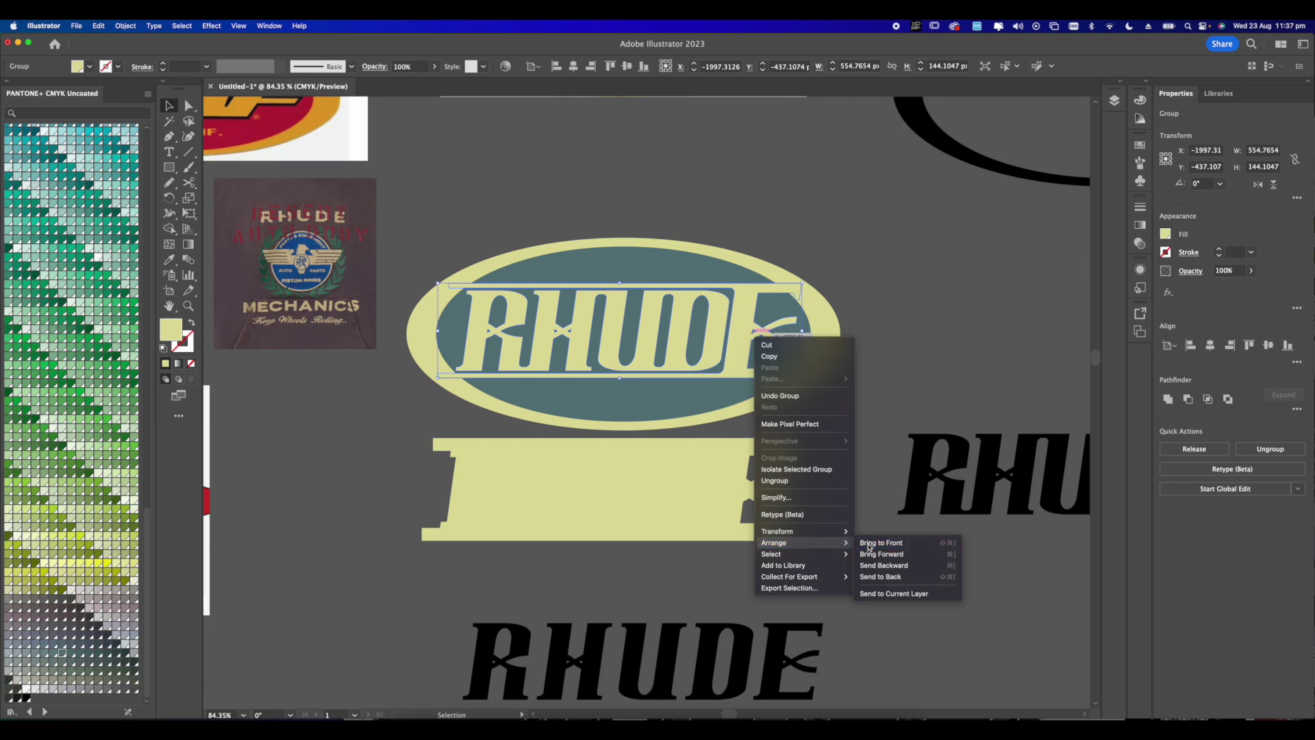
pyautogui.moveTo(739, 349); pyautogui.dragTo(730, 510)
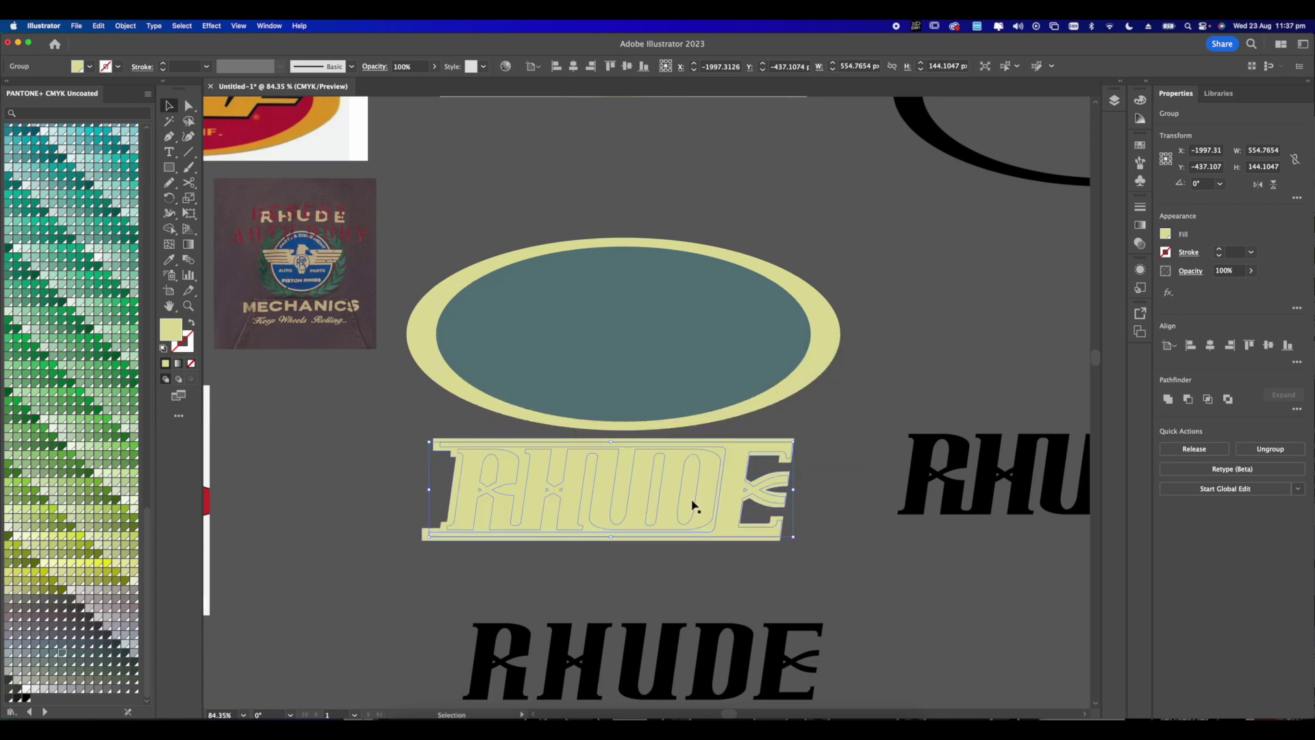
# - Fill the lettering group with a black swatch from the PANTONE+ CMYK Uncoated library
pyautogui.click(1166, 235)
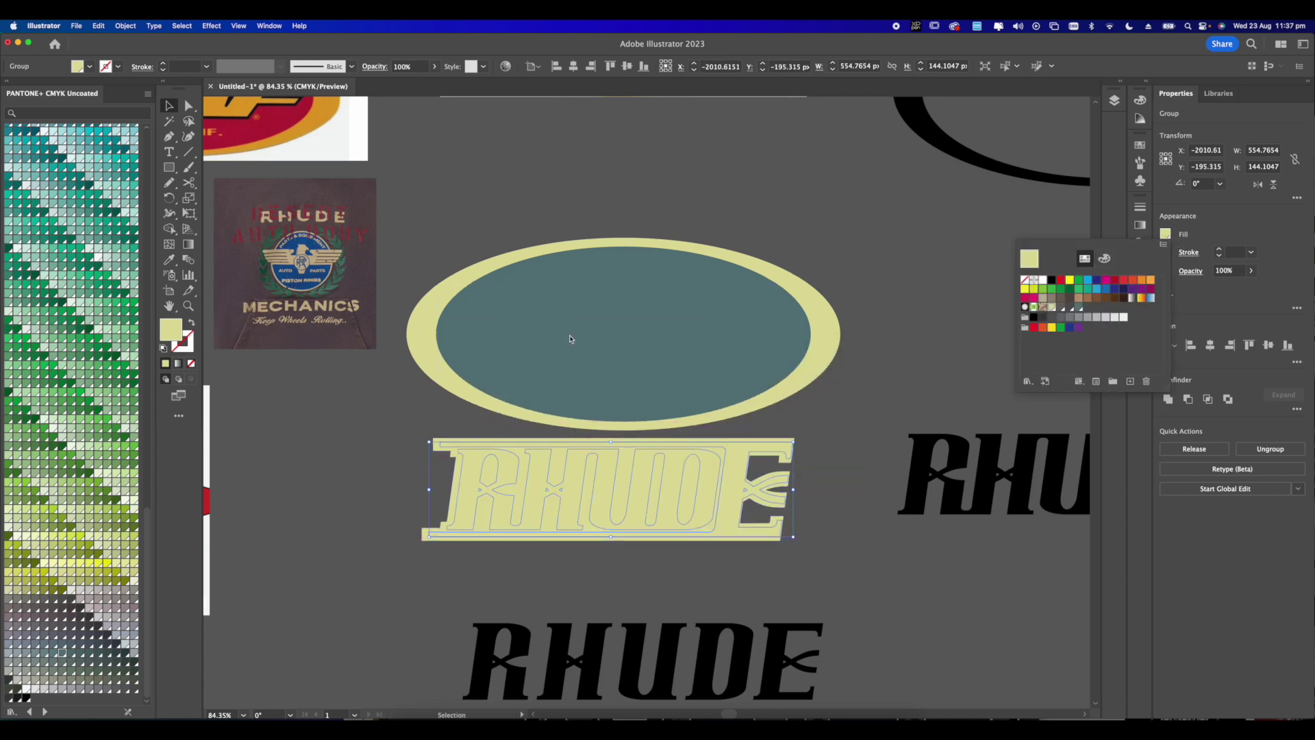
pyautogui.press('Escape')
pyautogui.click(1167, 235)
pyautogui.press('Escape')
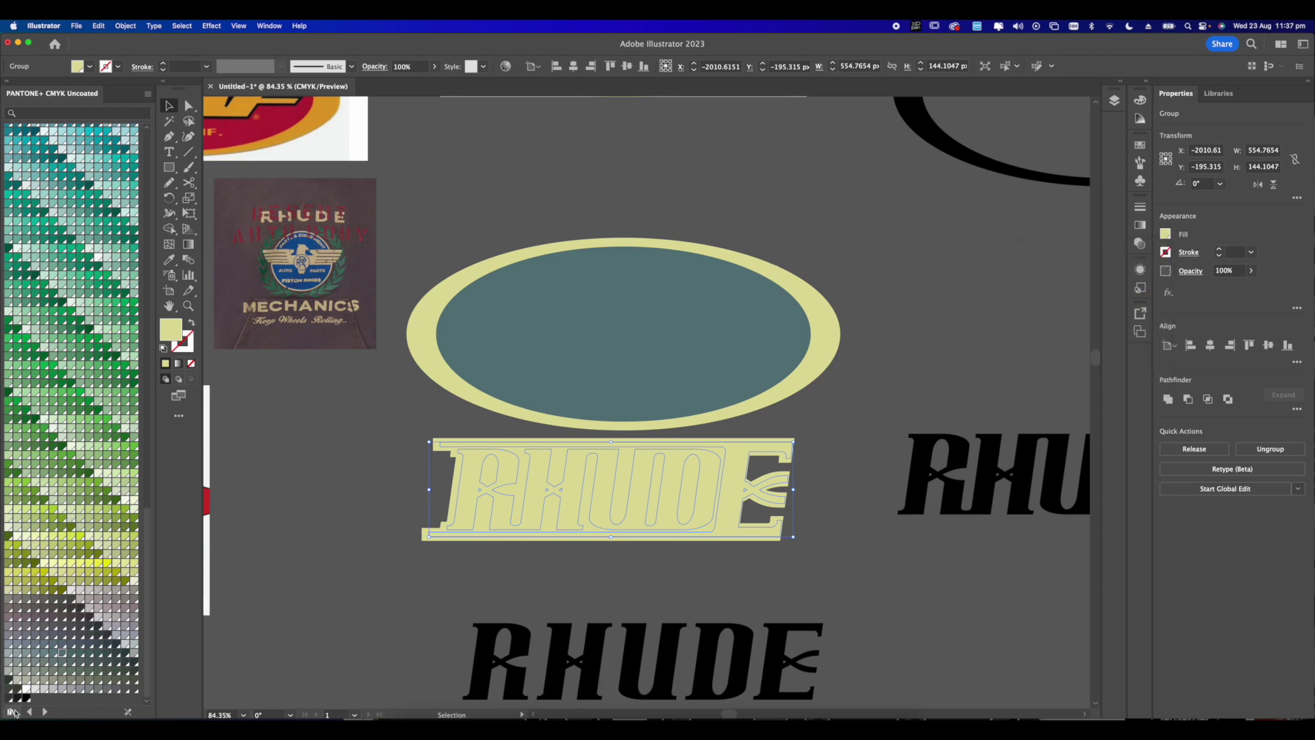
pyautogui.click(17, 697)
pyautogui.click(825, 571)
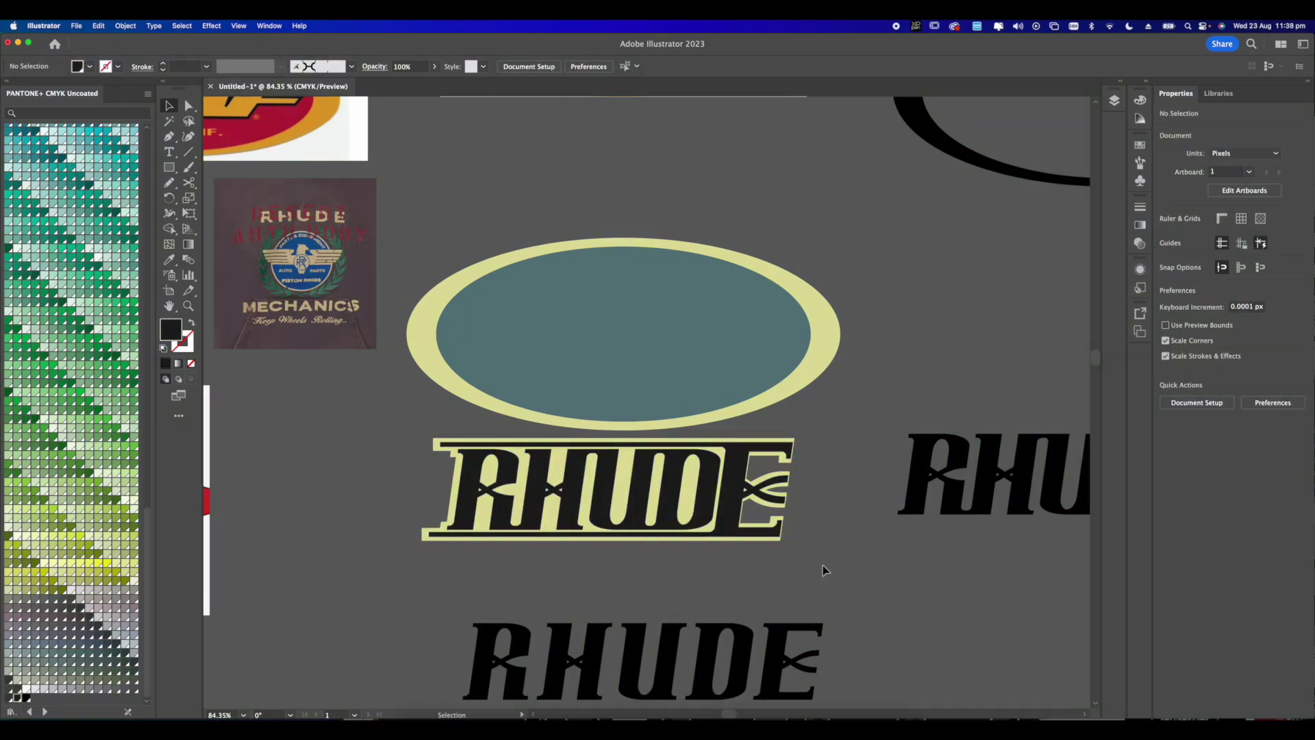
# - Move the black lettering and its backing shape into the centre of the oval, scaled to about 546 by 150 px
pyautogui.click(724, 492)
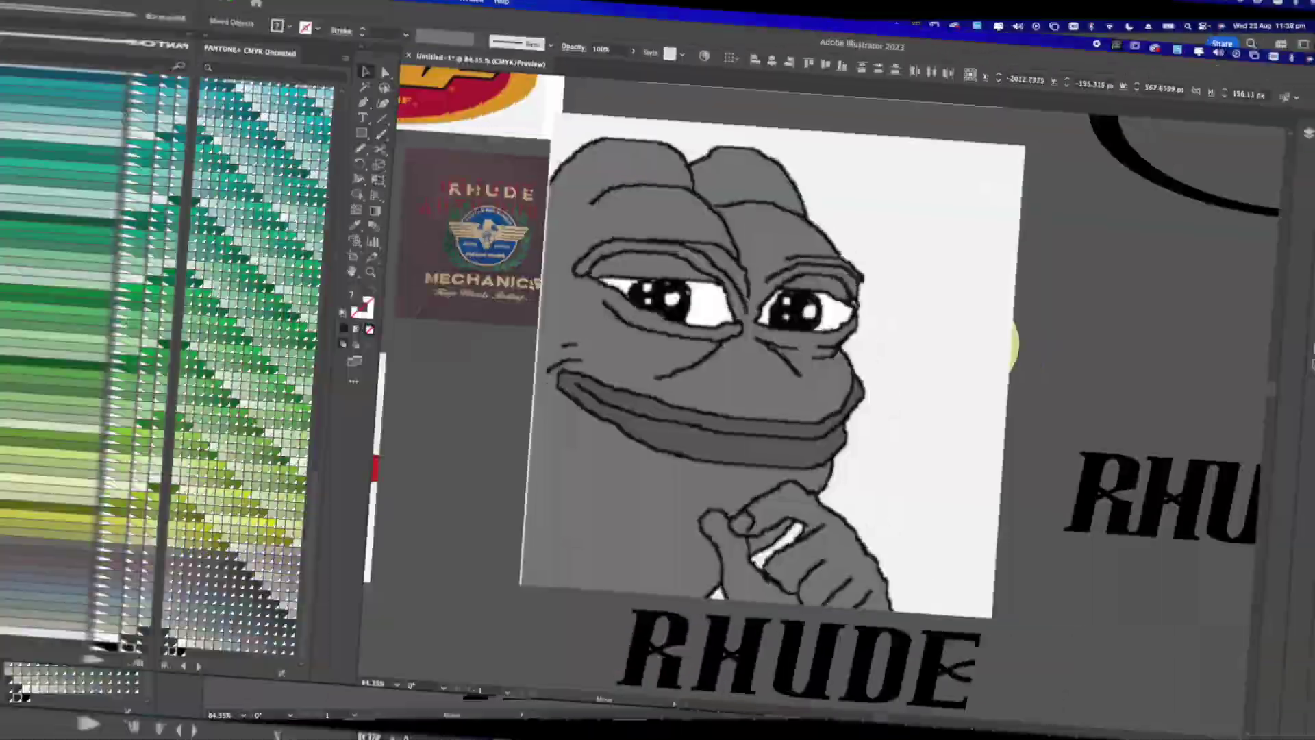
pyautogui.moveTo(549, 488); pyautogui.dragTo(561, 332)
pyautogui.moveTo(623, 384); pyautogui.dragTo(624, 376)
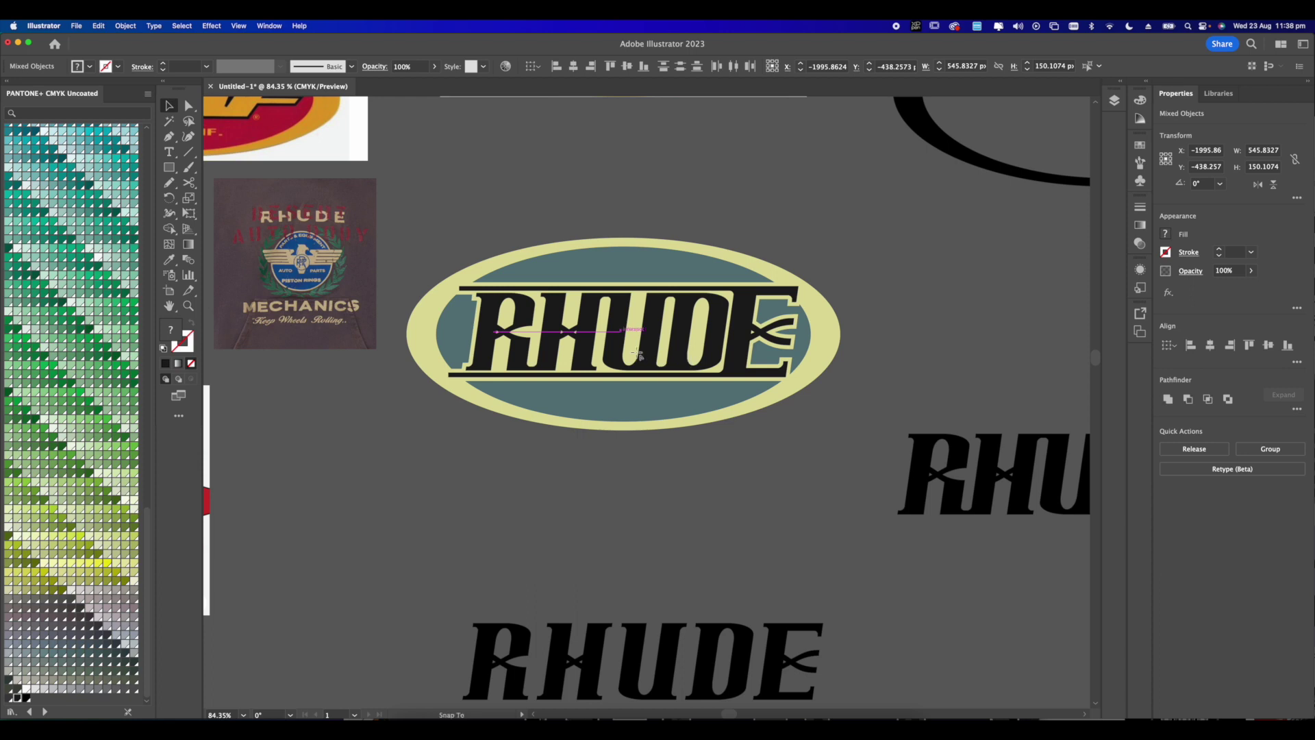
pyautogui.click(713, 494)
# - Select the anchor points of the black RHUDE lettering with the Direct Selection tool
pyautogui.scroll(4, 728, 464)
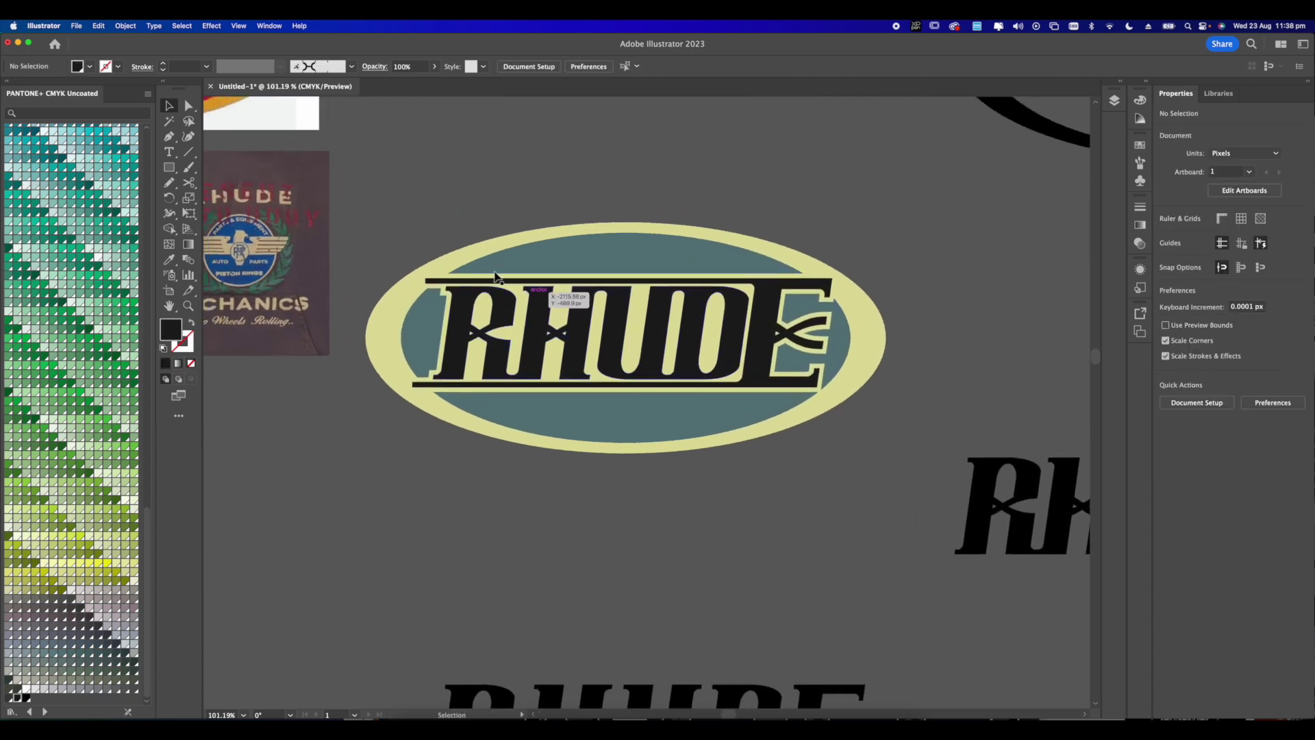
pyautogui.click(191, 107)
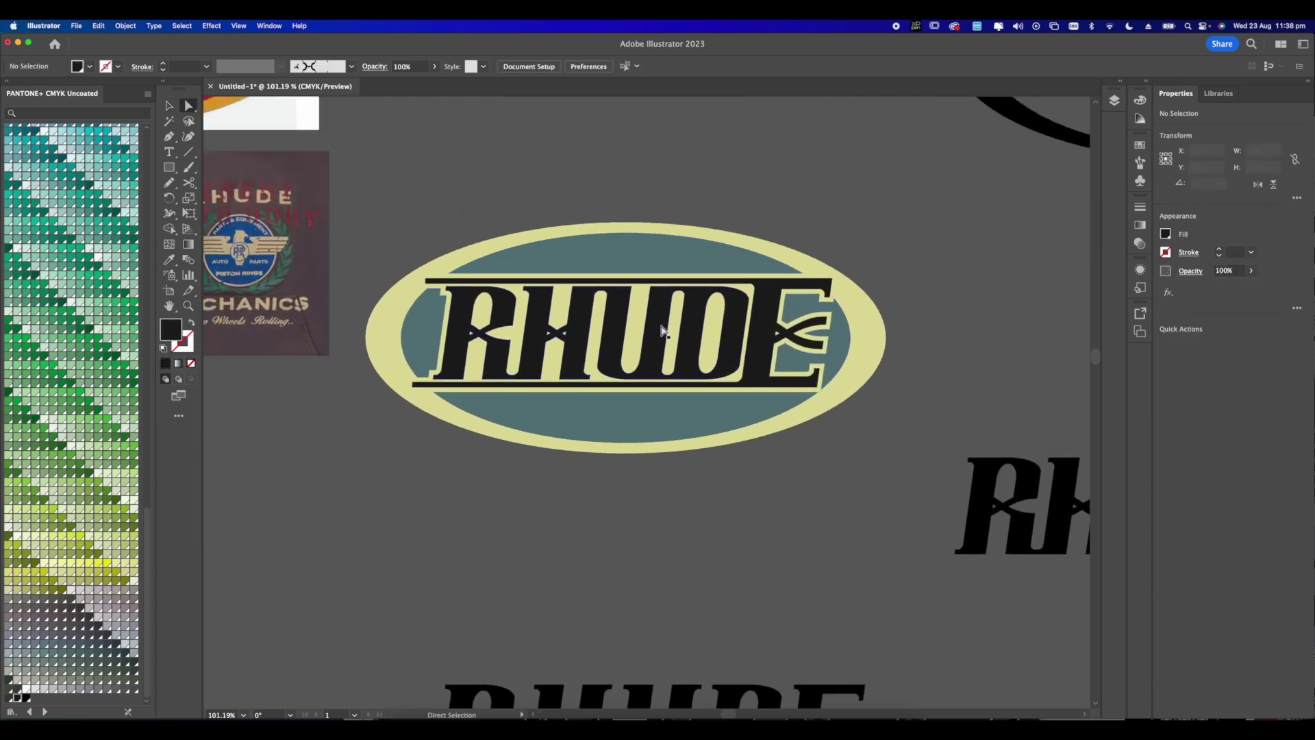
pyautogui.scroll(5, 763, 311)
pyautogui.click(763, 311)
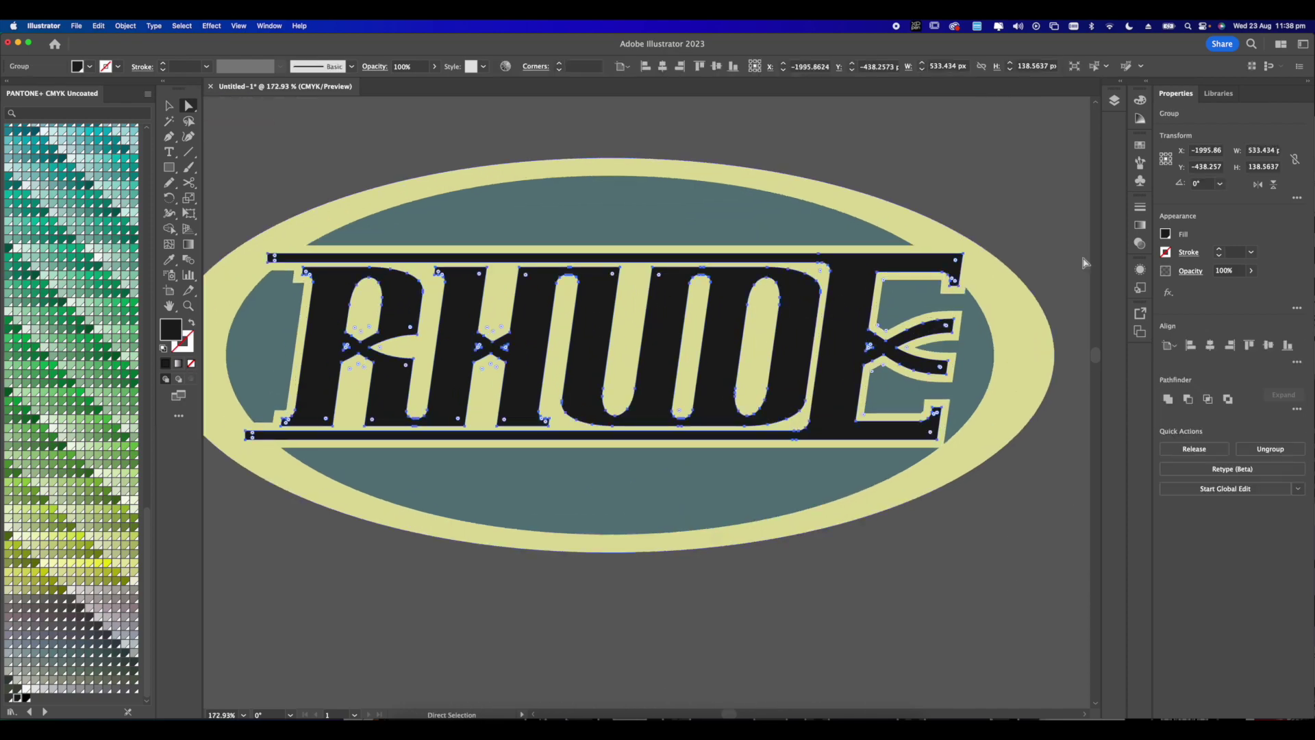
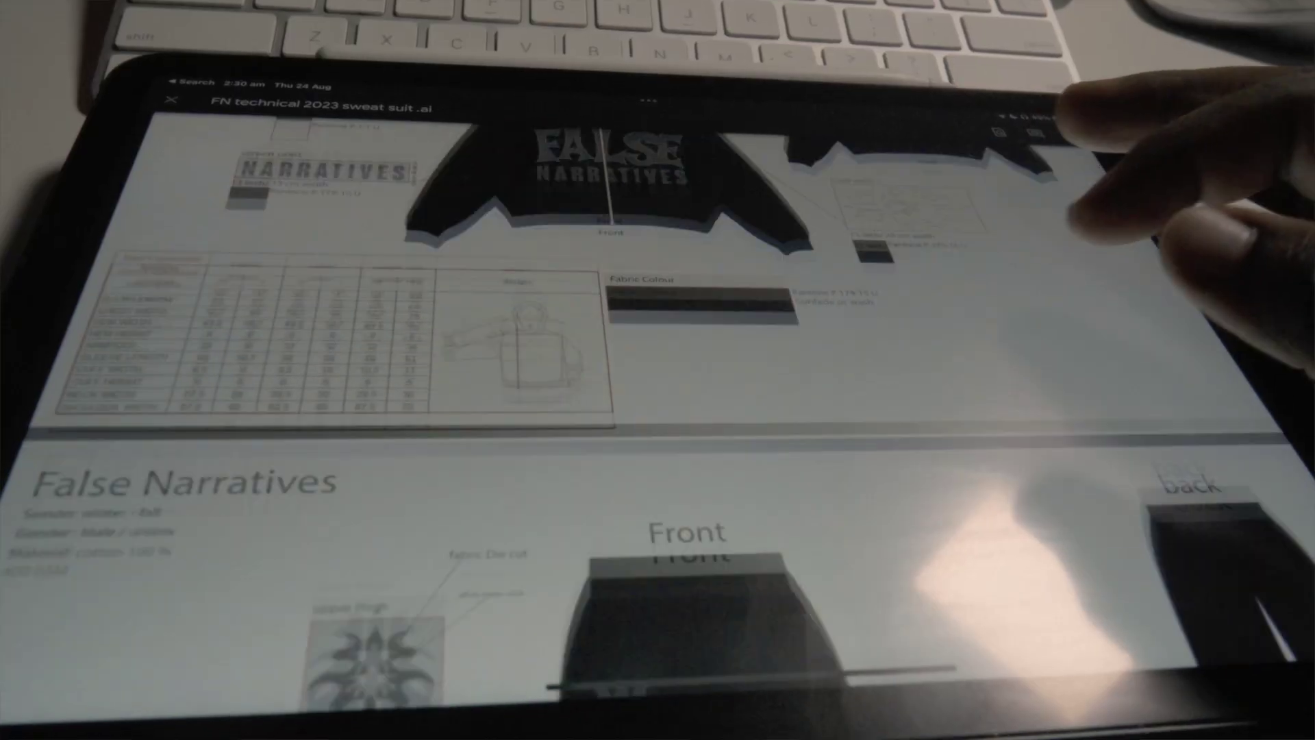
pyautogui.scroll(-5, 754, 342)
pyautogui.scroll(-5, 685, 377)
pyautogui.scroll(-5, 685, 377)
pyautogui.scroll(-3, 754, 342)
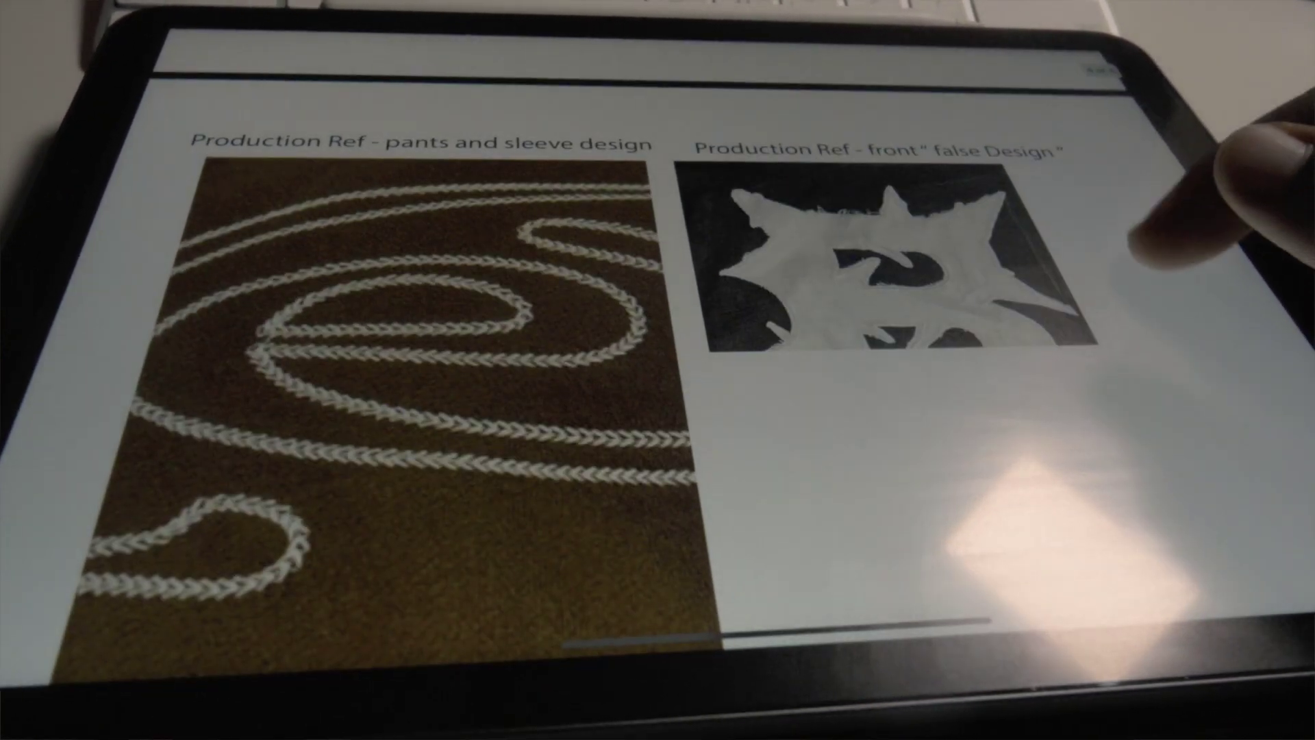
pyautogui.scroll(5, 1164, 219)
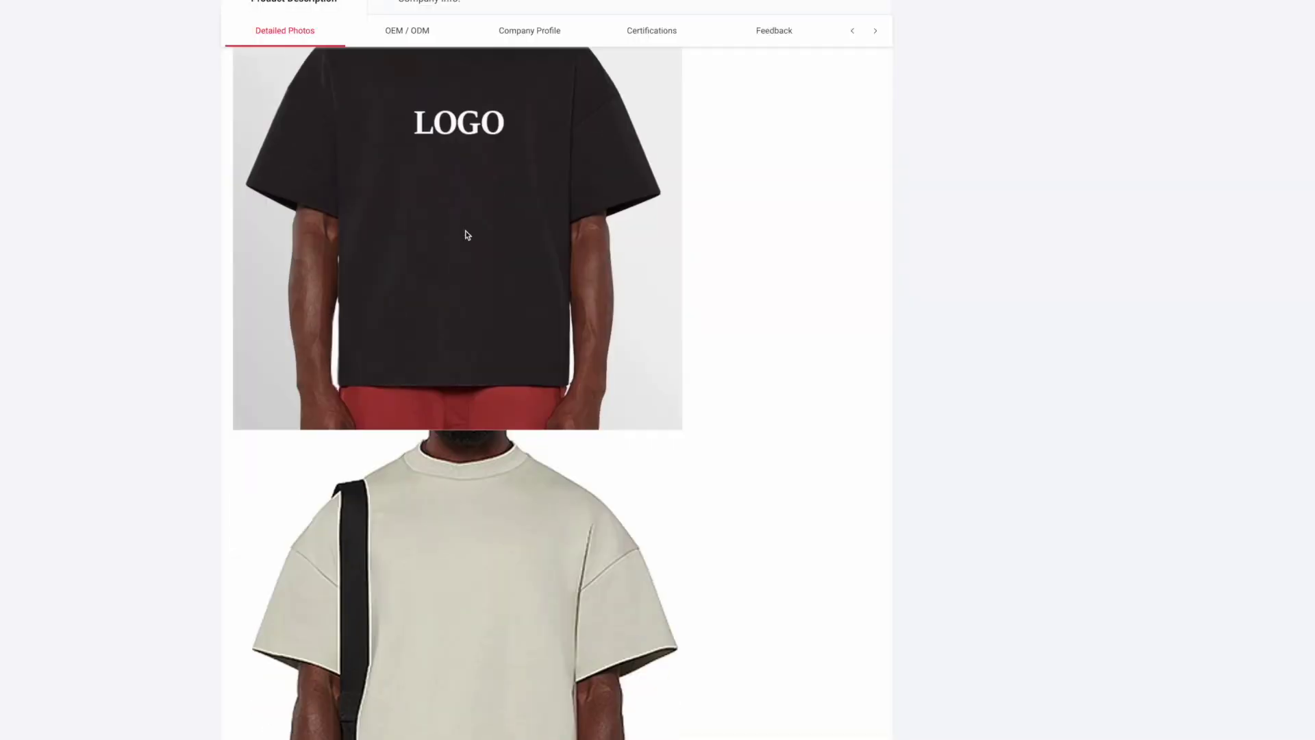
pyautogui.scroll(-10, 465, 235)
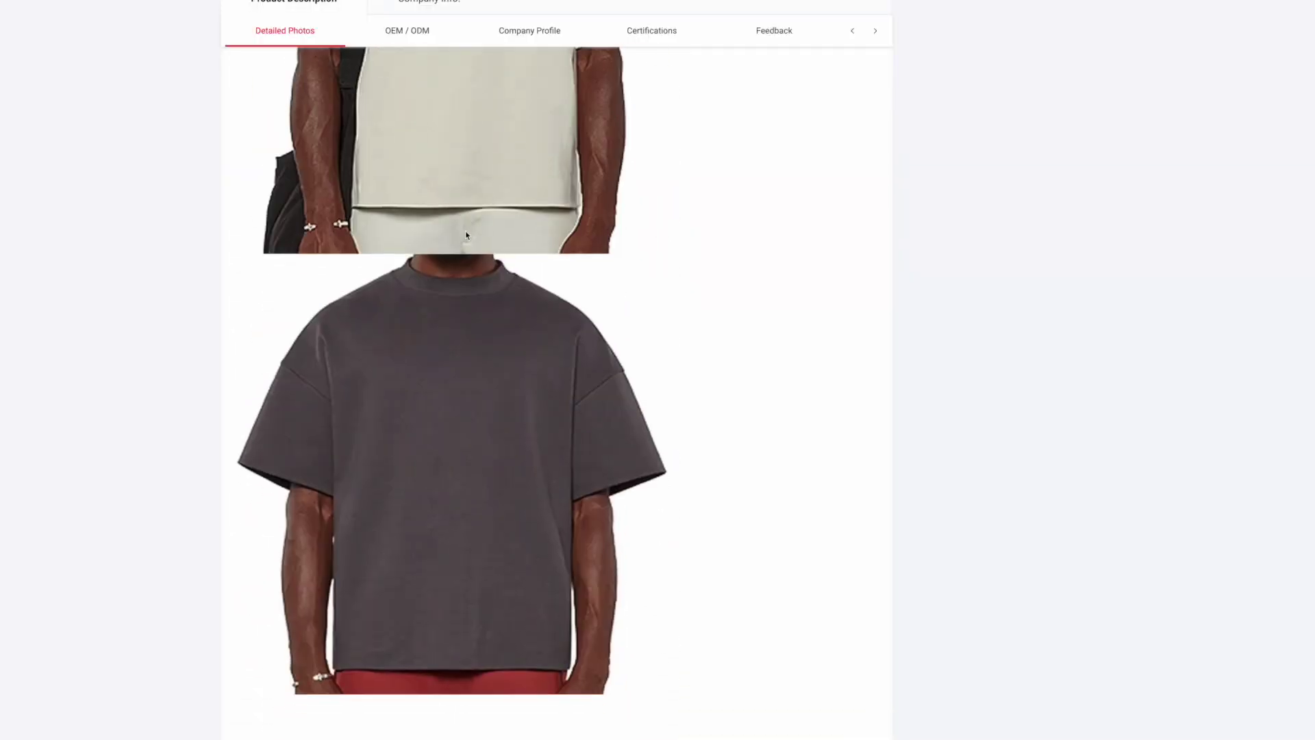
pyautogui.scroll(-5, 467, 235)
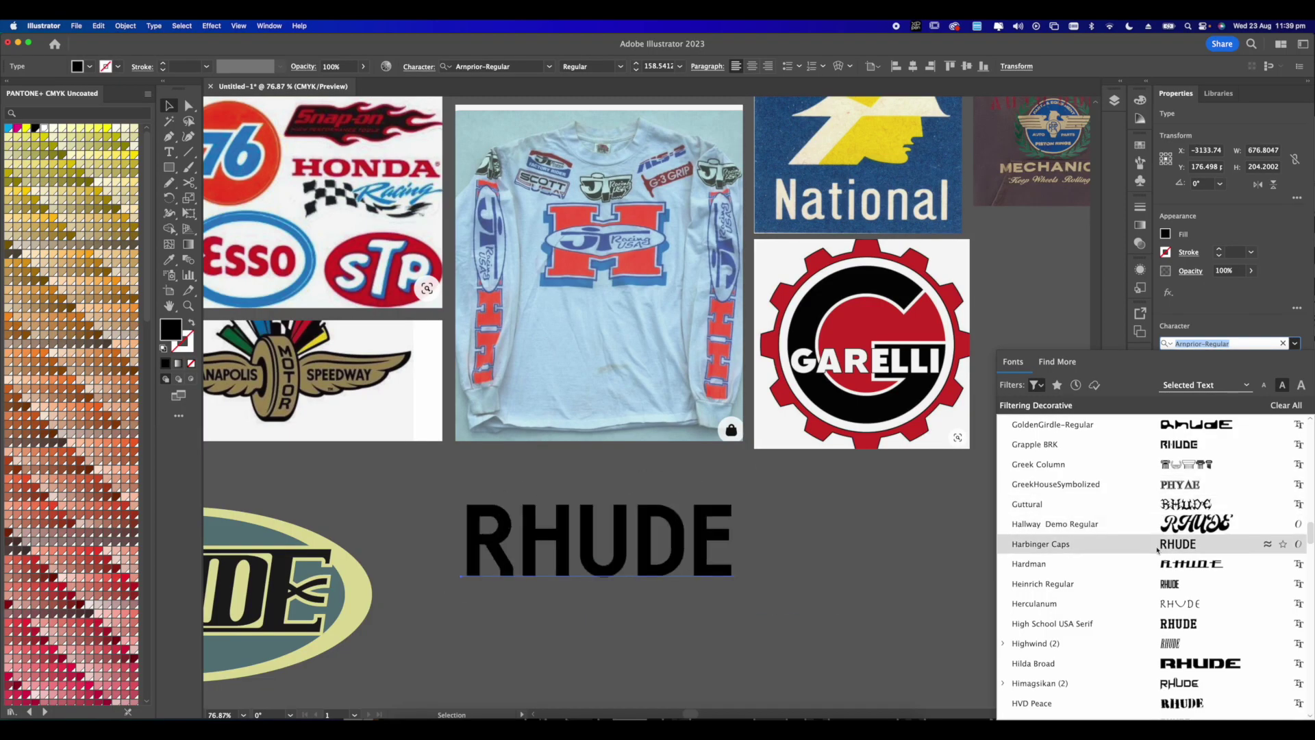
# - Set the new RHUDE text's font to Harbinger Caps and shift the text slightly upward
pyautogui.click(1157, 548)
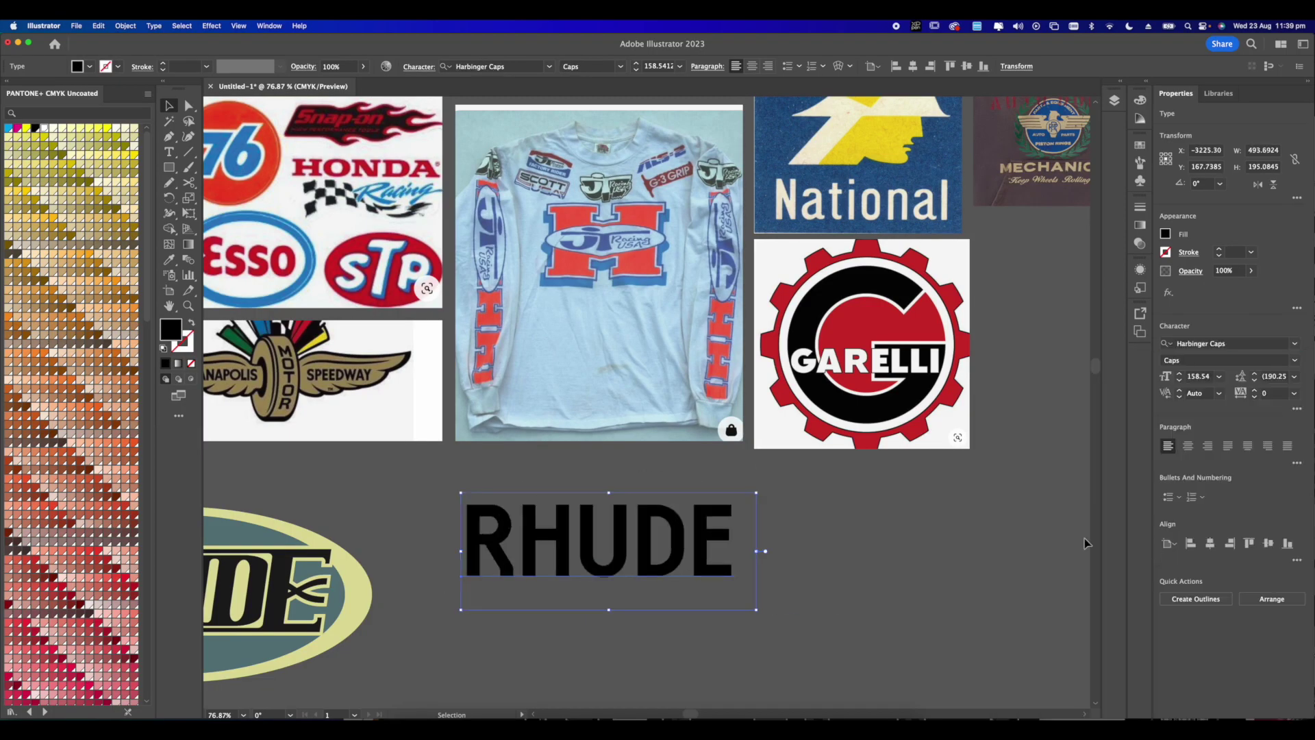
pyautogui.moveTo(612, 555); pyautogui.dragTo(630, 508)
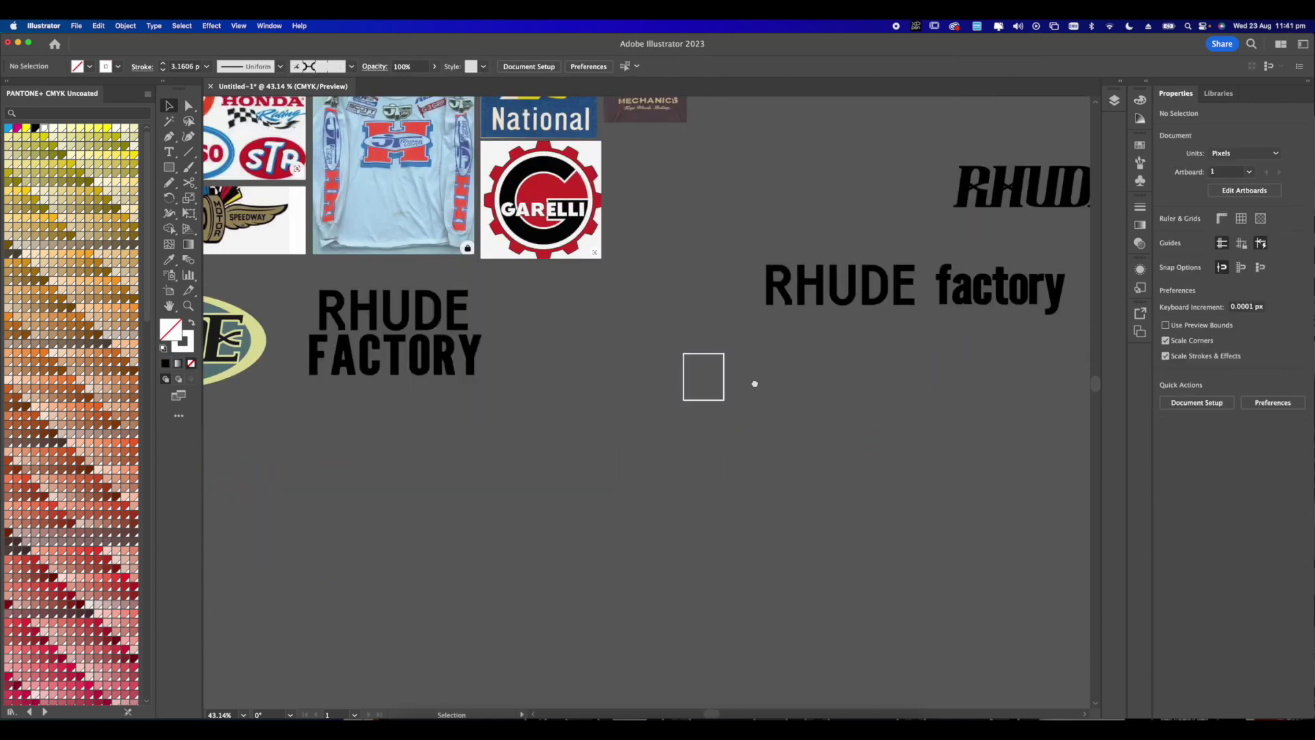
# - Make a copy of the white-outlined rectangle rotated 45° around a point below it
pyautogui.scroll(-1, 706, 363)
pyautogui.click(676, 346)
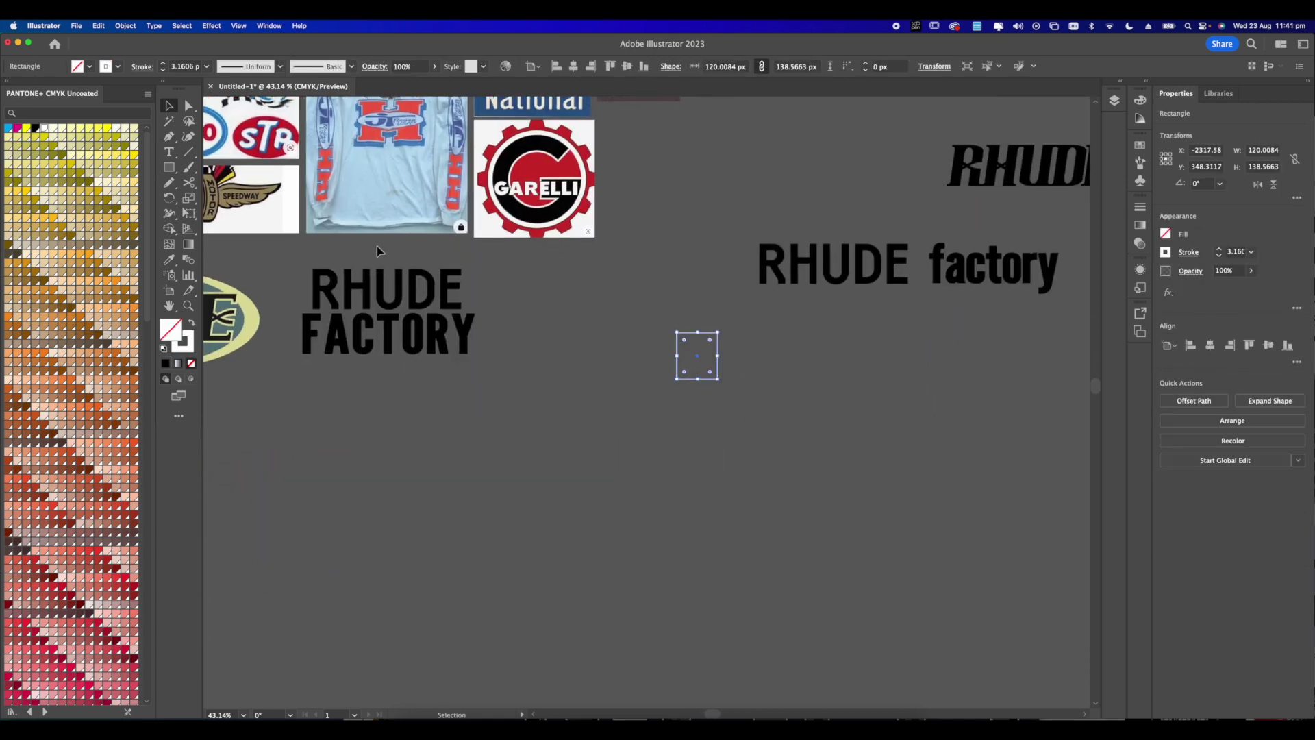
pyautogui.press('r')
pyautogui.scroll(-2, 315, 283)
pyautogui.hscroll(2, 315, 284)
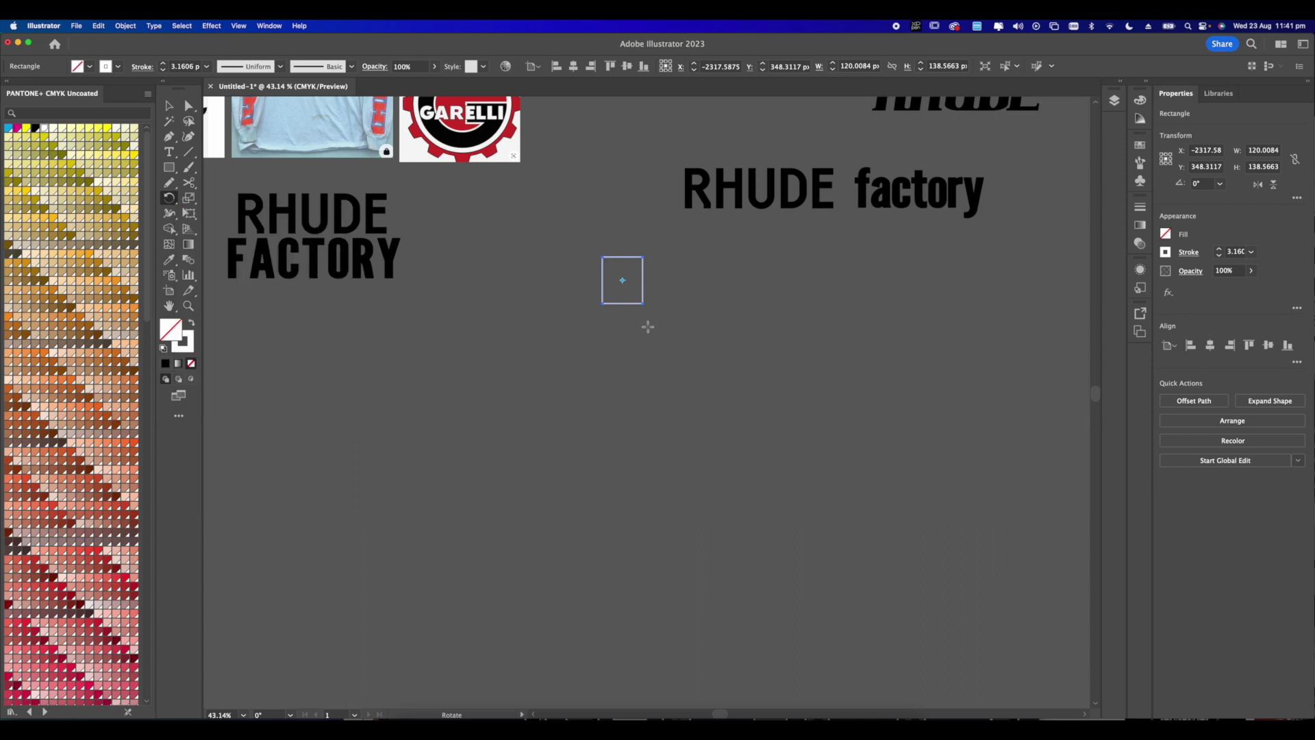
pyautogui.keyDown('alt'); pyautogui.click(629, 407); pyautogui.keyUp('alt')
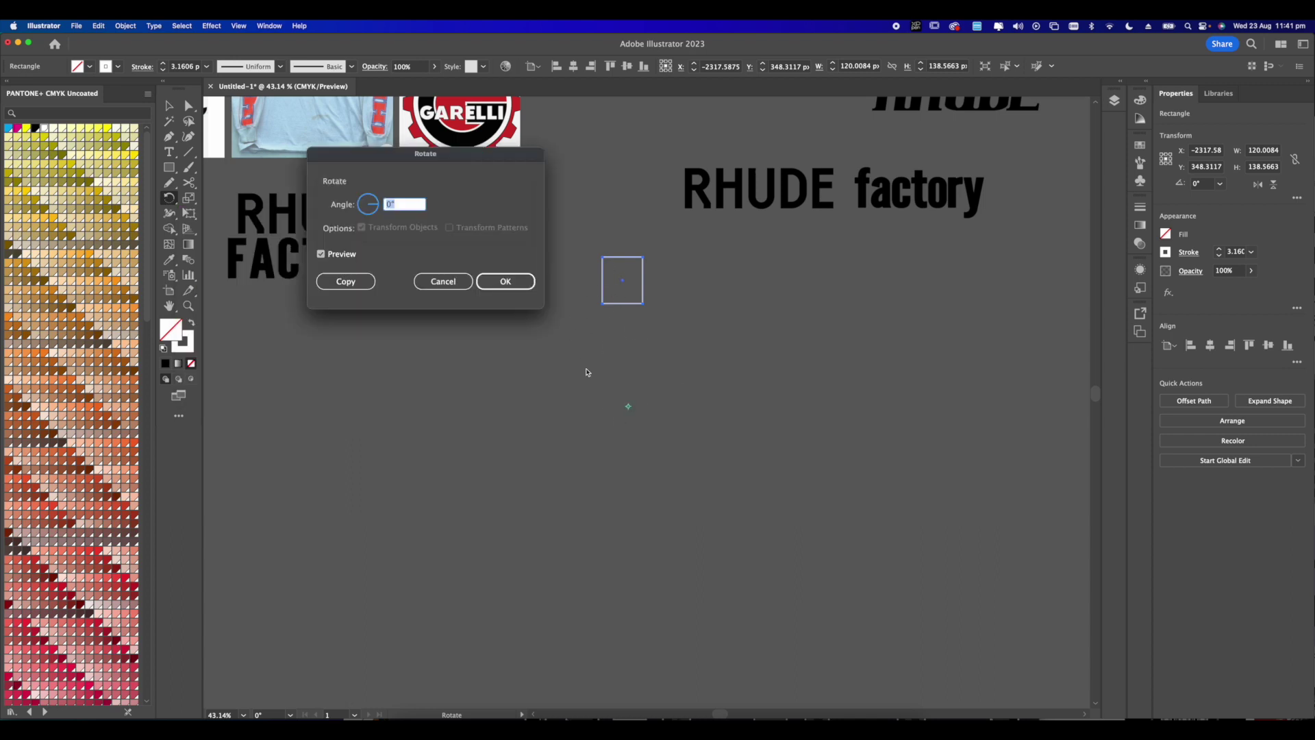
pyautogui.write('45')
pyautogui.click(361, 282)
# - Repeat the rotated copy six more times to complete a ring of eight rectangles
pyautogui.press('super+d')
pyautogui.press('super+d')
pyautogui.press('super+d')
pyautogui.press('super+d')
pyautogui.press('super+d')
pyautogui.press('super+d')
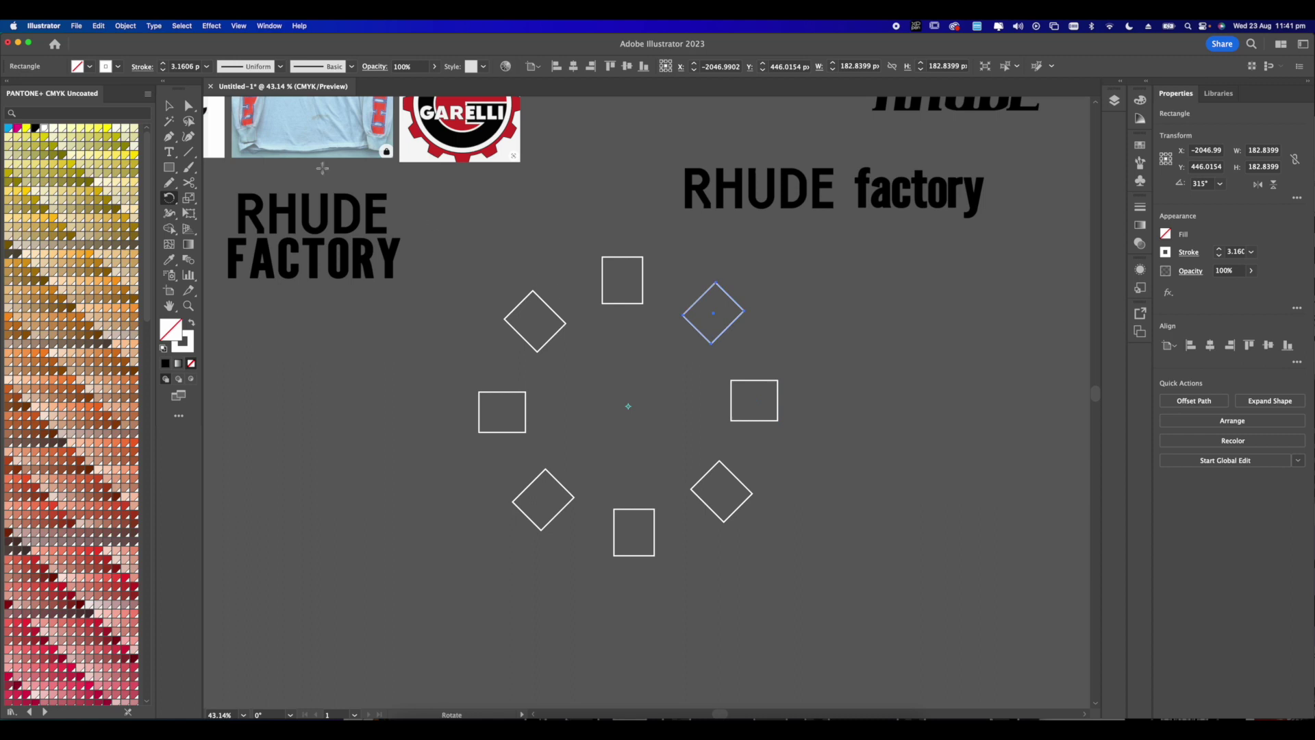
# - Draw an unfilled circle about 695 px in diameter and place it beside the ring of eight rectangles
pyautogui.click(168, 106)
pyautogui.click(435, 206)
pyautogui.scroll(-2, 476, 213)
pyautogui.hscroll(4, 476, 214)
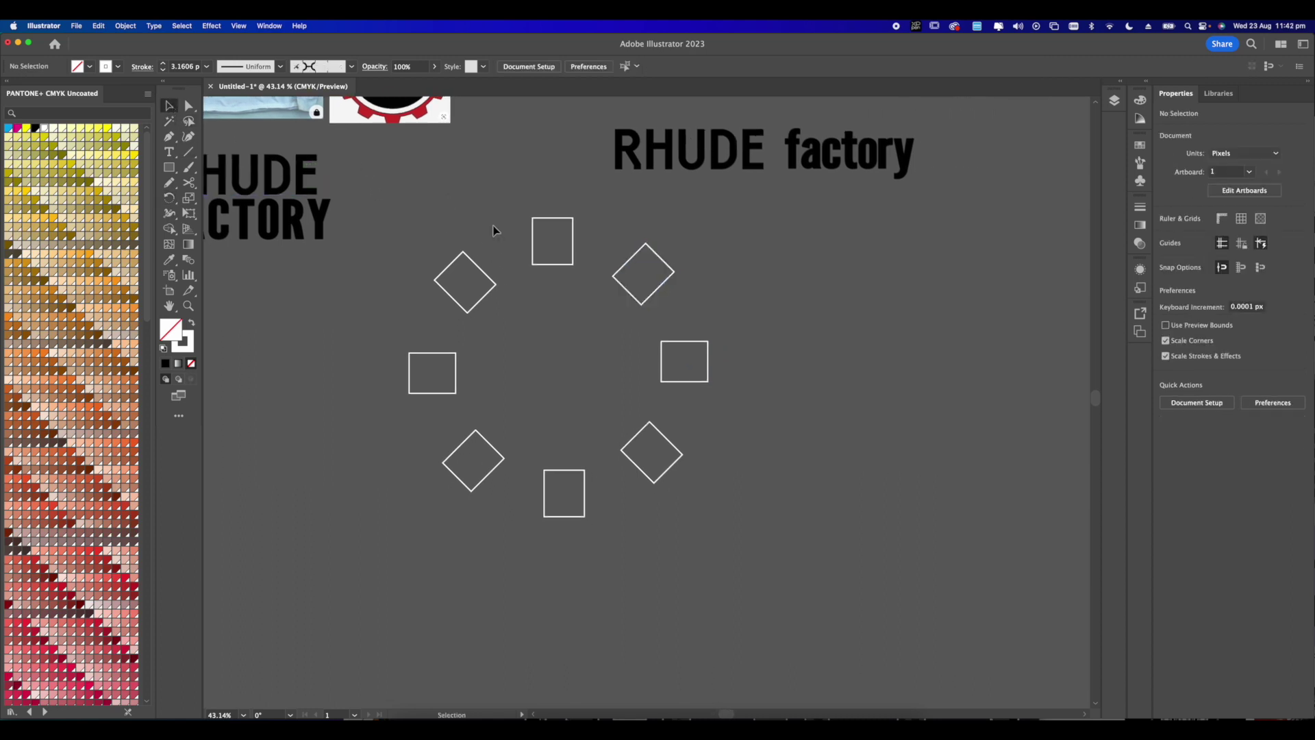
pyautogui.moveTo(170, 167); pyautogui.dragTo(228, 192)
pyautogui.moveTo(382, 238); pyautogui.dragTo(616, 450)
pyautogui.click(168, 106)
pyautogui.moveTo(562, 262); pyautogui.dragTo(914, 277)
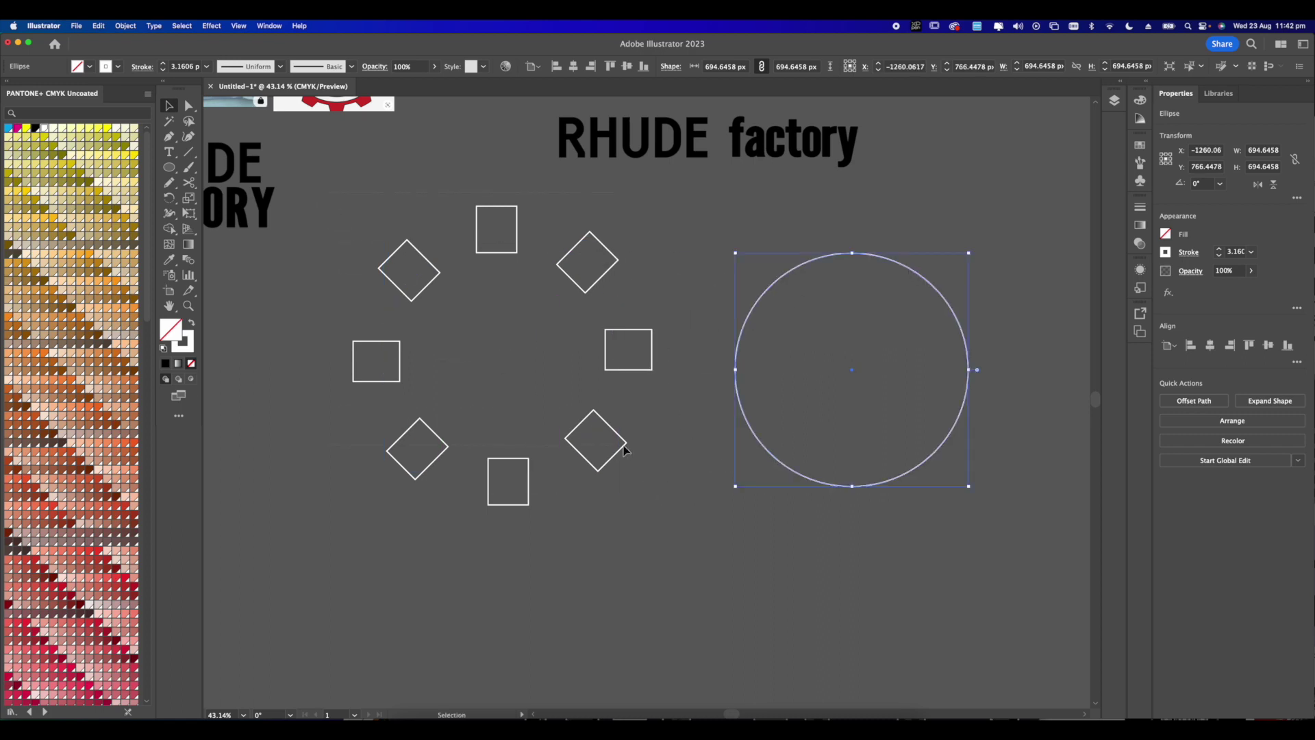
# - Group the eight rectangles of the ring into one object
pyautogui.moveTo(624, 445); pyautogui.dragTo(633, 525)
pyautogui.press('super+g')
pyautogui.doubleClick(753, 315)
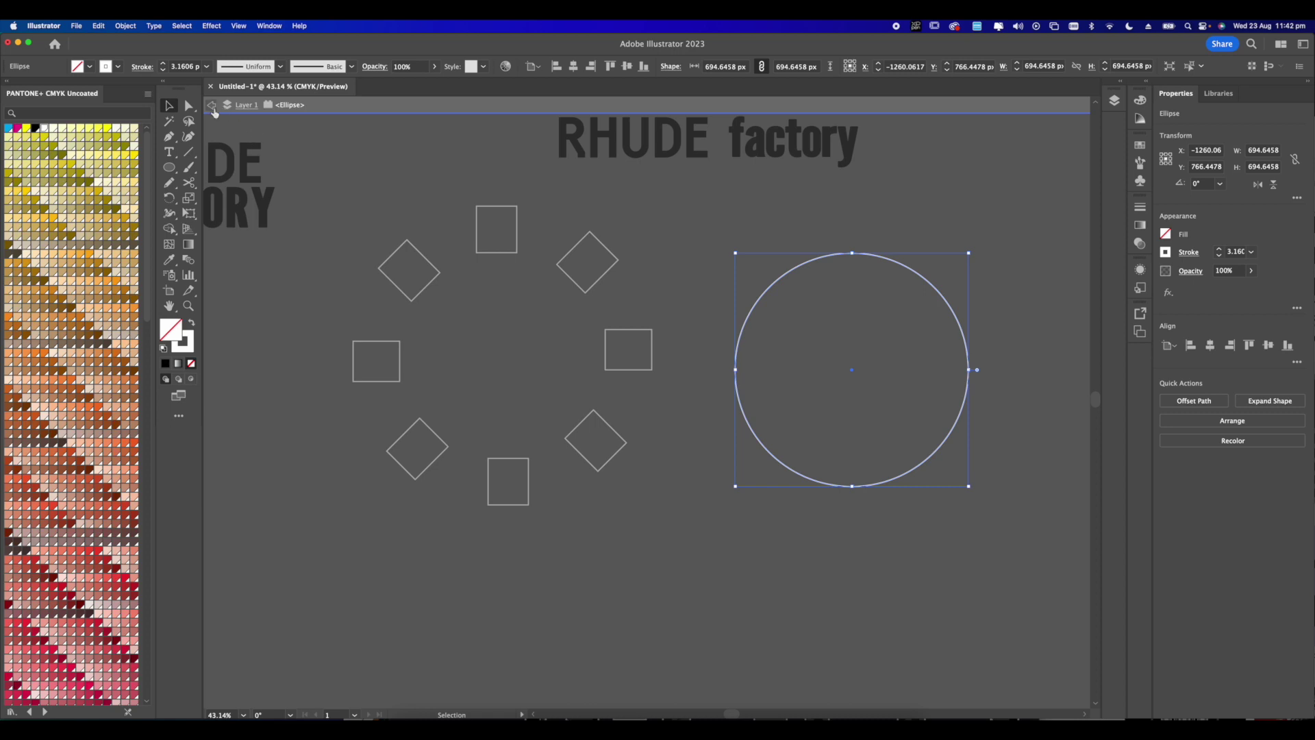
pyautogui.click(212, 104)
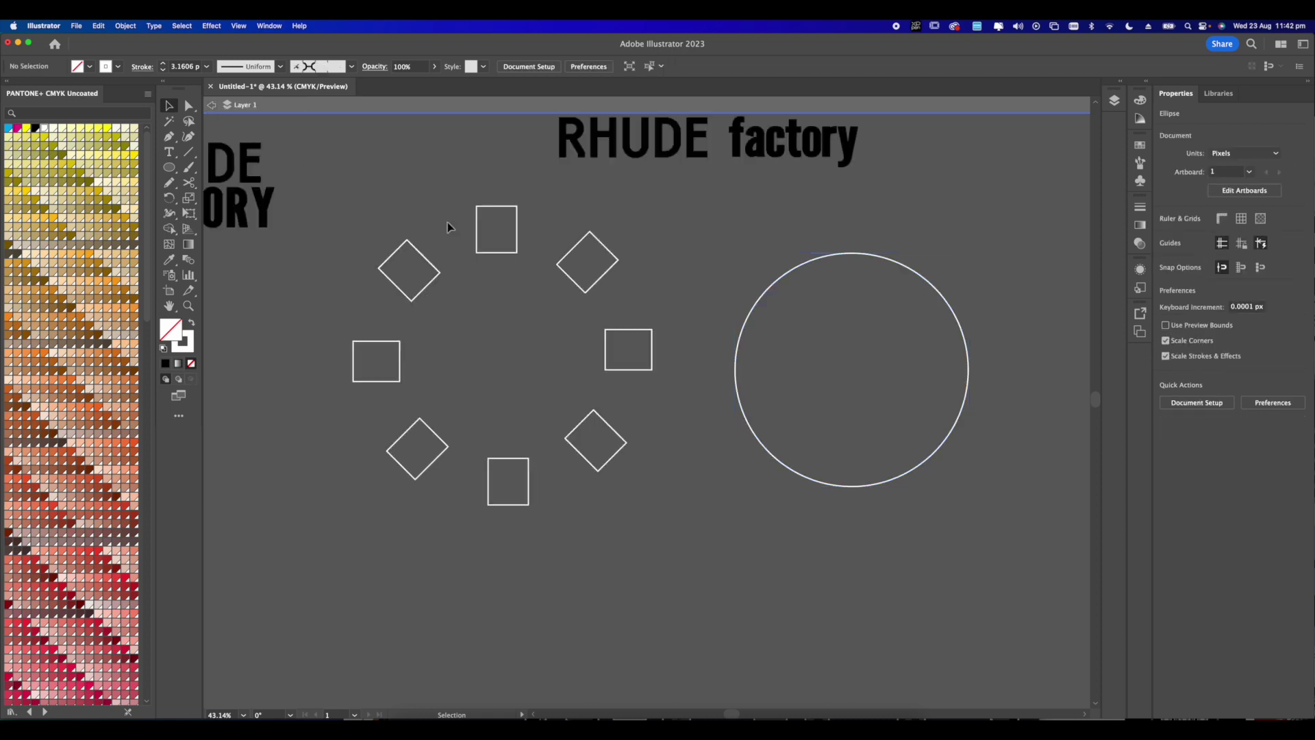
pyautogui.click(210, 105)
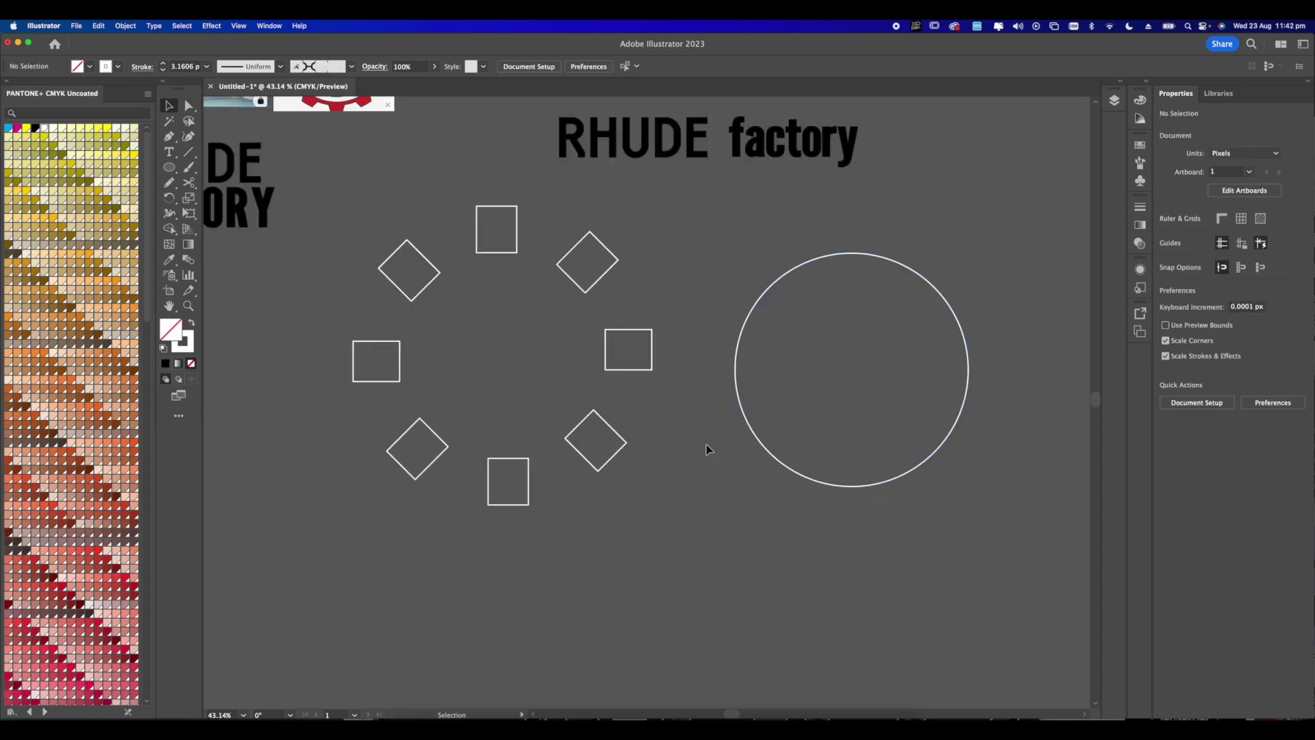
# - Centre the circle and the rectangle ring on each other in both directions and unite them into one gear outline
pyautogui.press('super+a')
pyautogui.click(1264, 346)
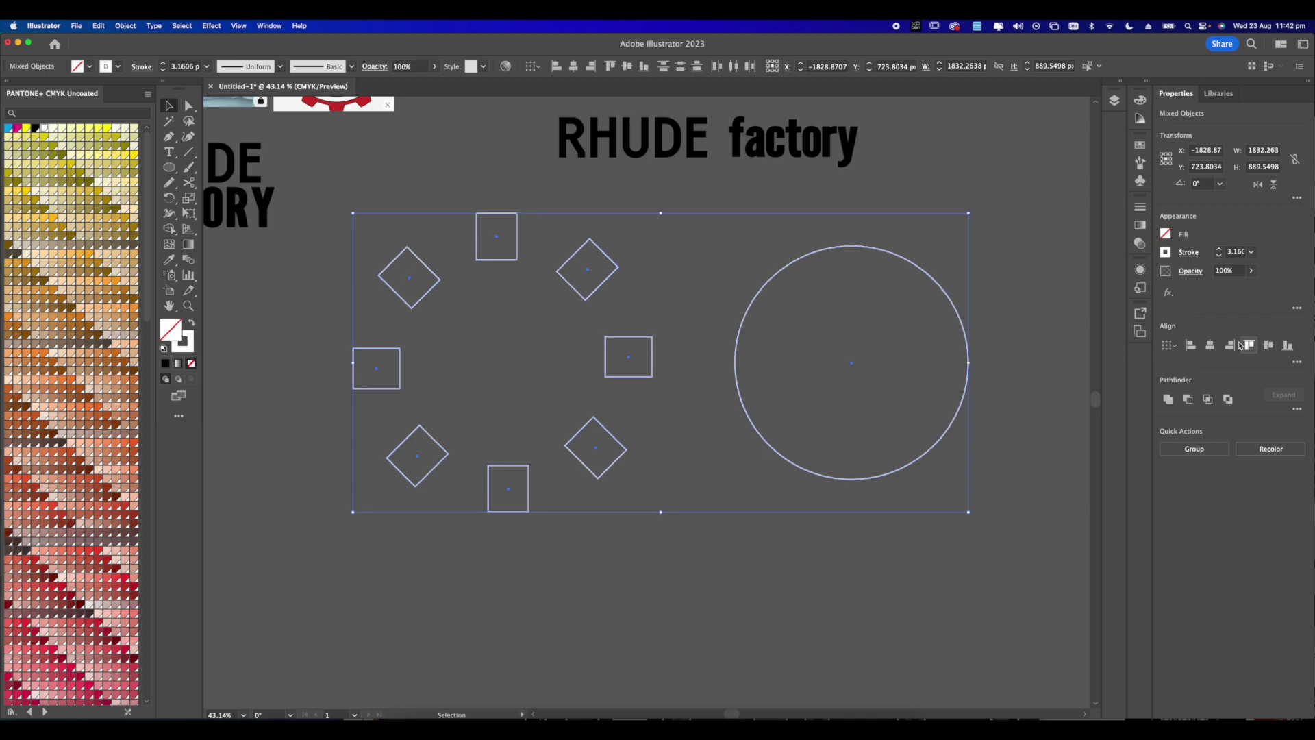
pyautogui.click(1210, 345)
pyautogui.scroll(-2, 858, 349)
pyautogui.hscroll(3, 858, 350)
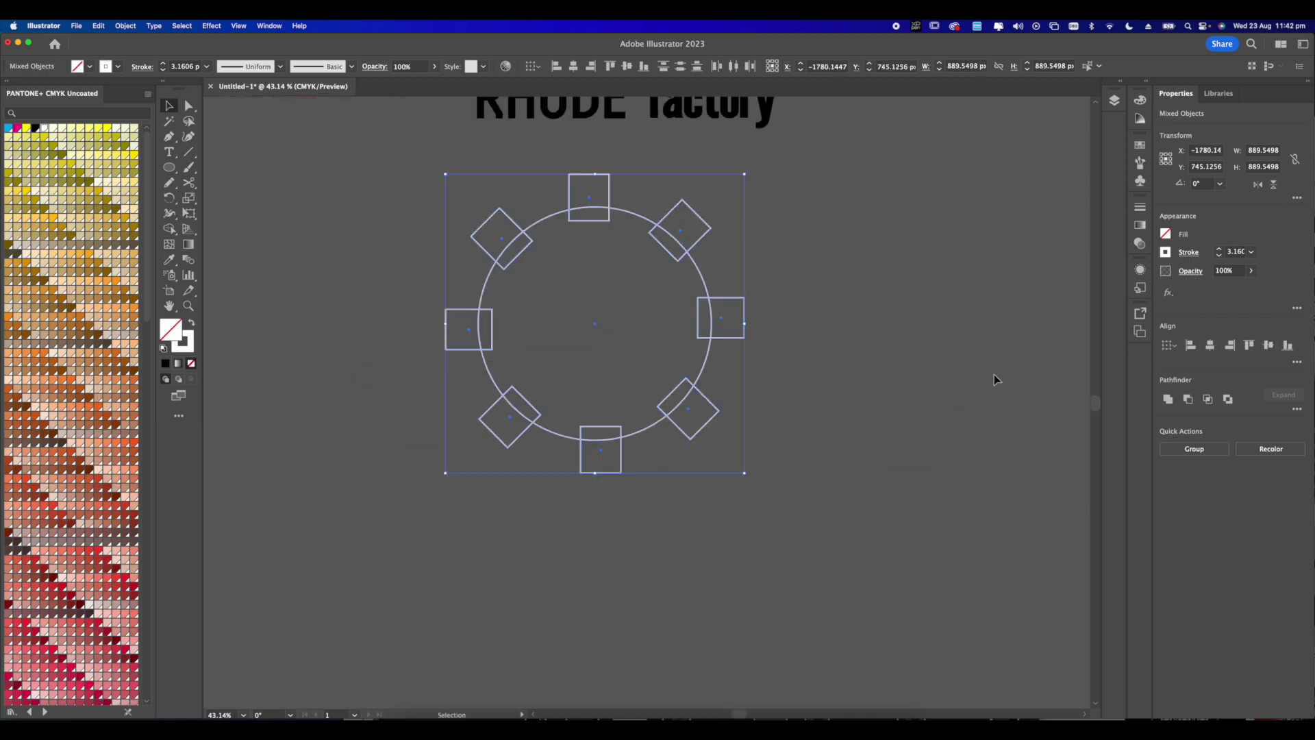
pyautogui.click(1168, 398)
pyautogui.scroll(-3, 678, 334)
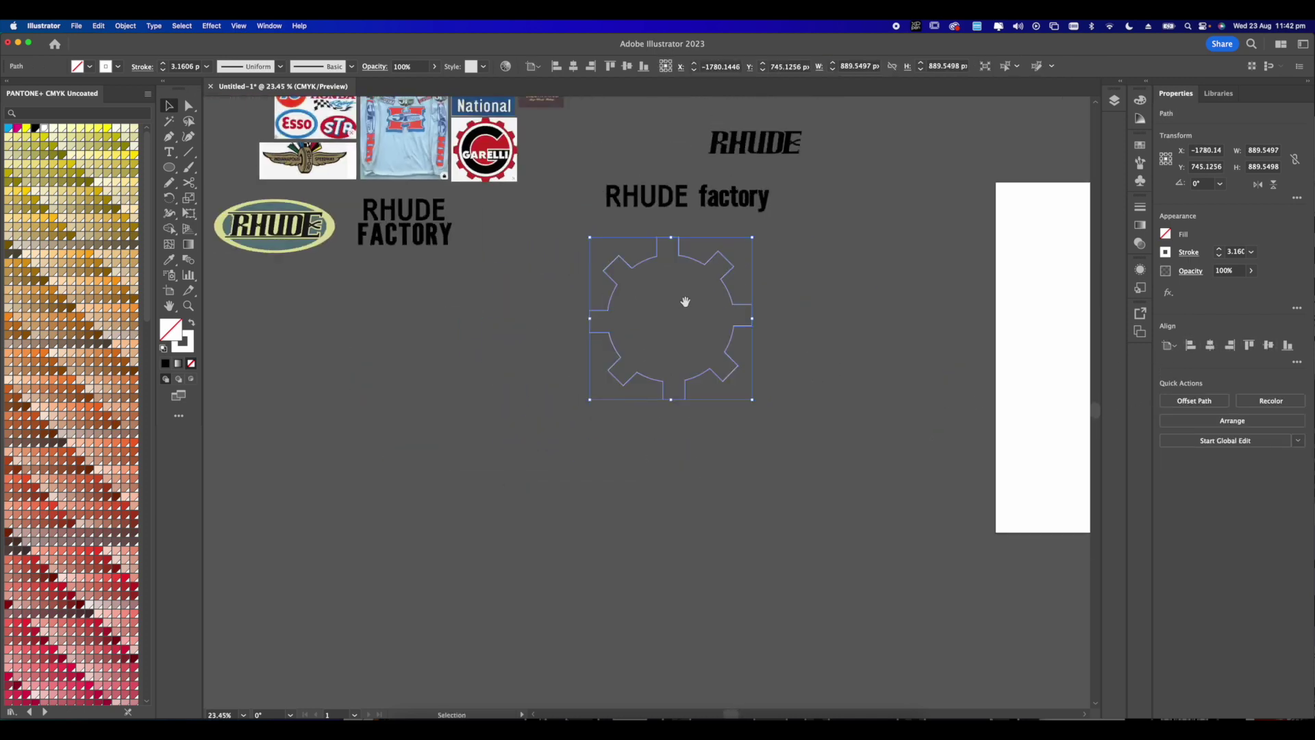
# - Move the gear below the RHUDE FACTORY text and round the inner corners where its teeth meet the body
pyautogui.scroll(-1, 686, 299)
pyautogui.press('a')
pyautogui.scroll(3, 582, 314)
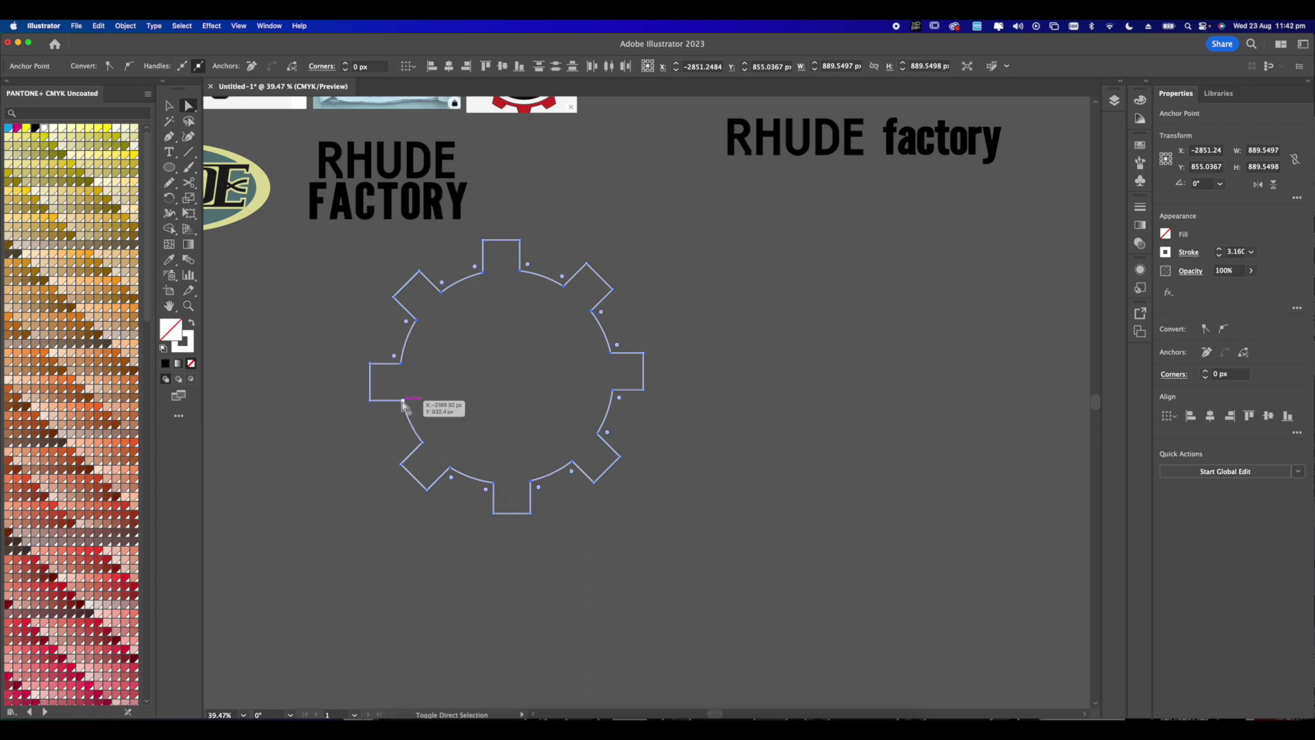
pyautogui.moveTo(436, 457); pyautogui.dragTo(419, 447)
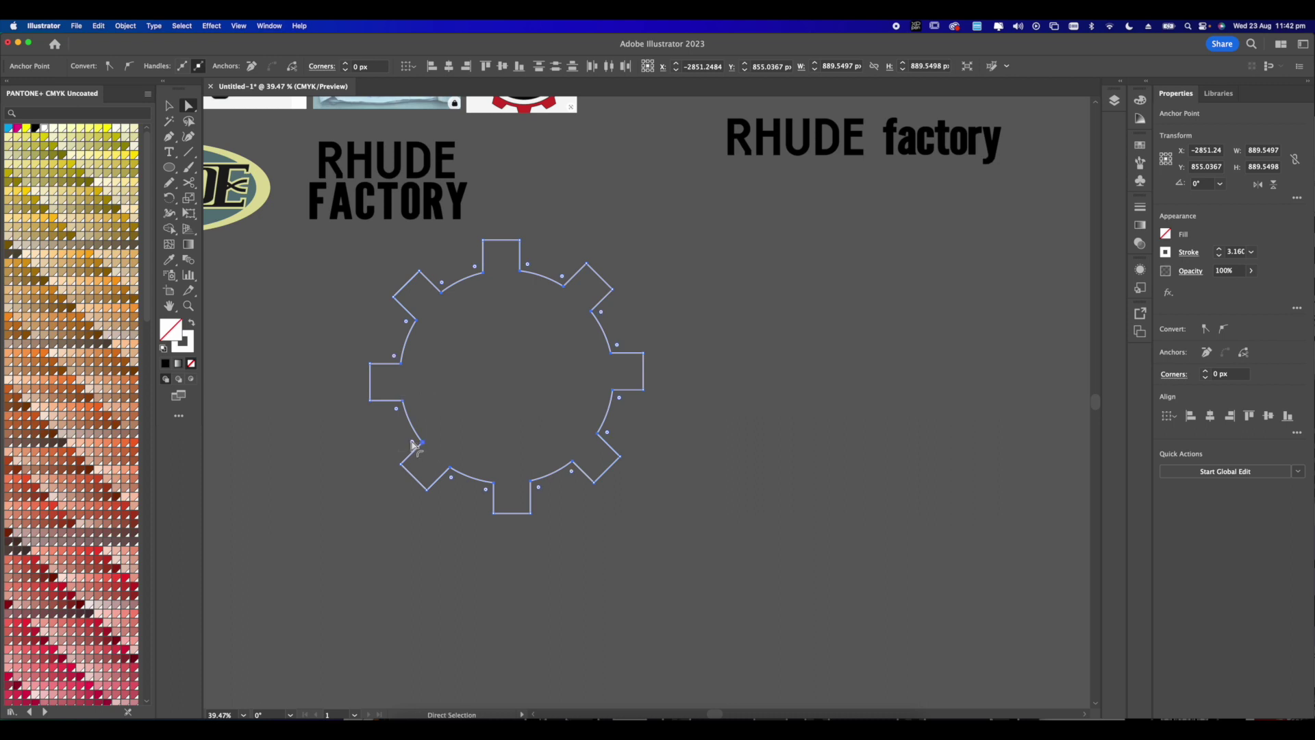
pyautogui.click(515, 397)
pyautogui.scroll(-2, 515, 397)
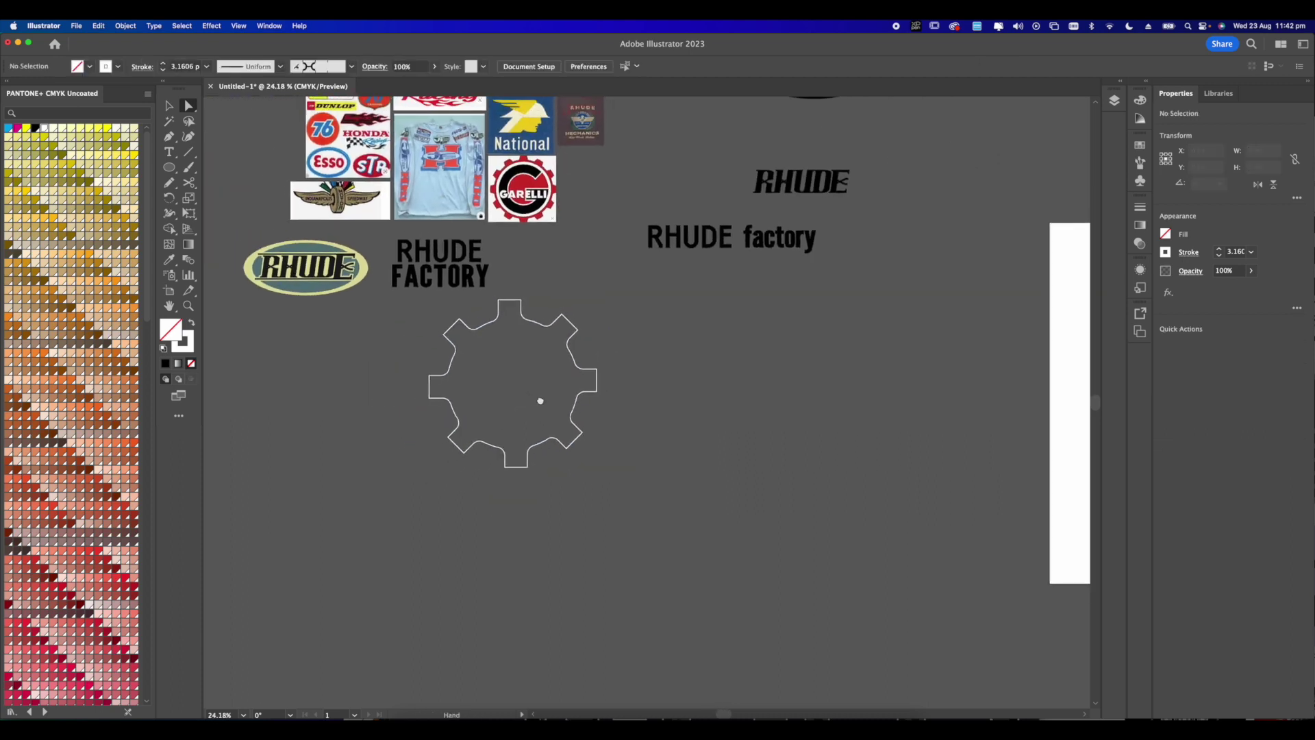
pyautogui.scroll(2, 548, 357)
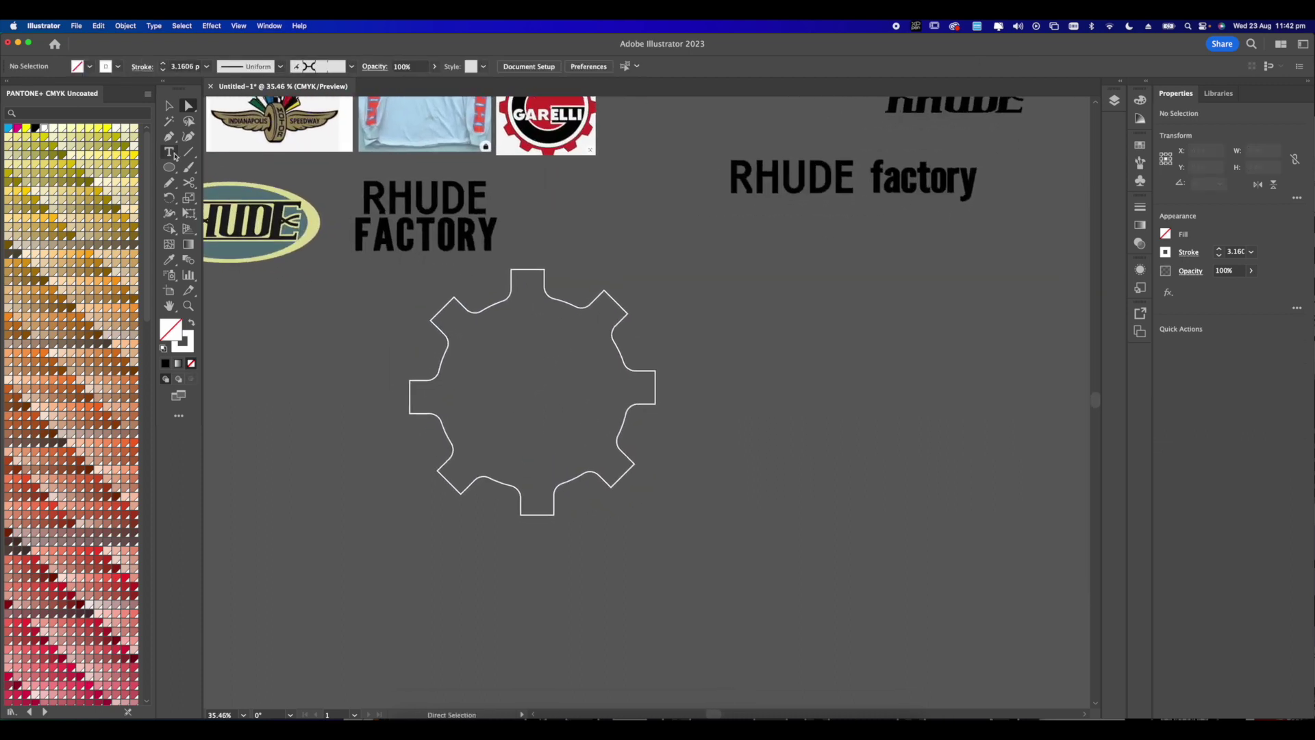
# - Draw a circle inside the gear and scale it to about 516 px in diameter
pyautogui.click(168, 106)
pyautogui.click(168, 167)
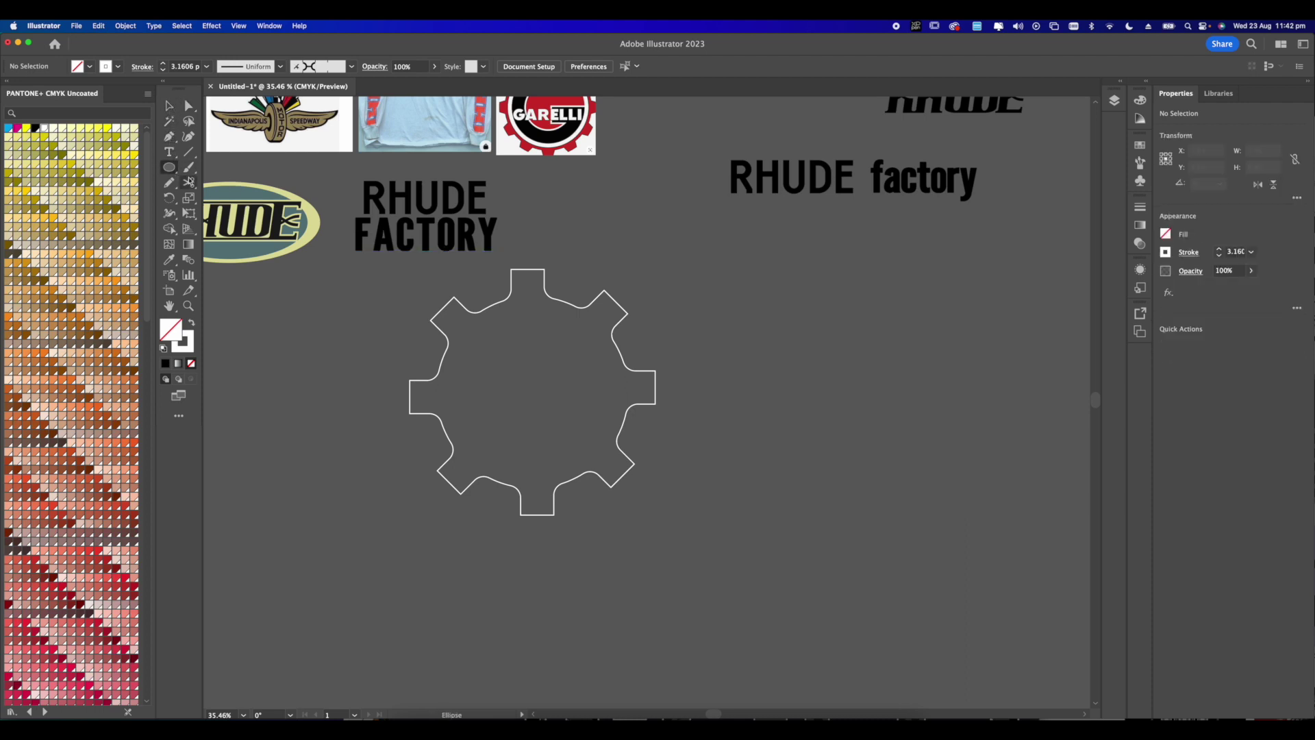
pyautogui.moveTo(526, 400); pyautogui.dragTo(604, 428)
pyautogui.click(169, 106)
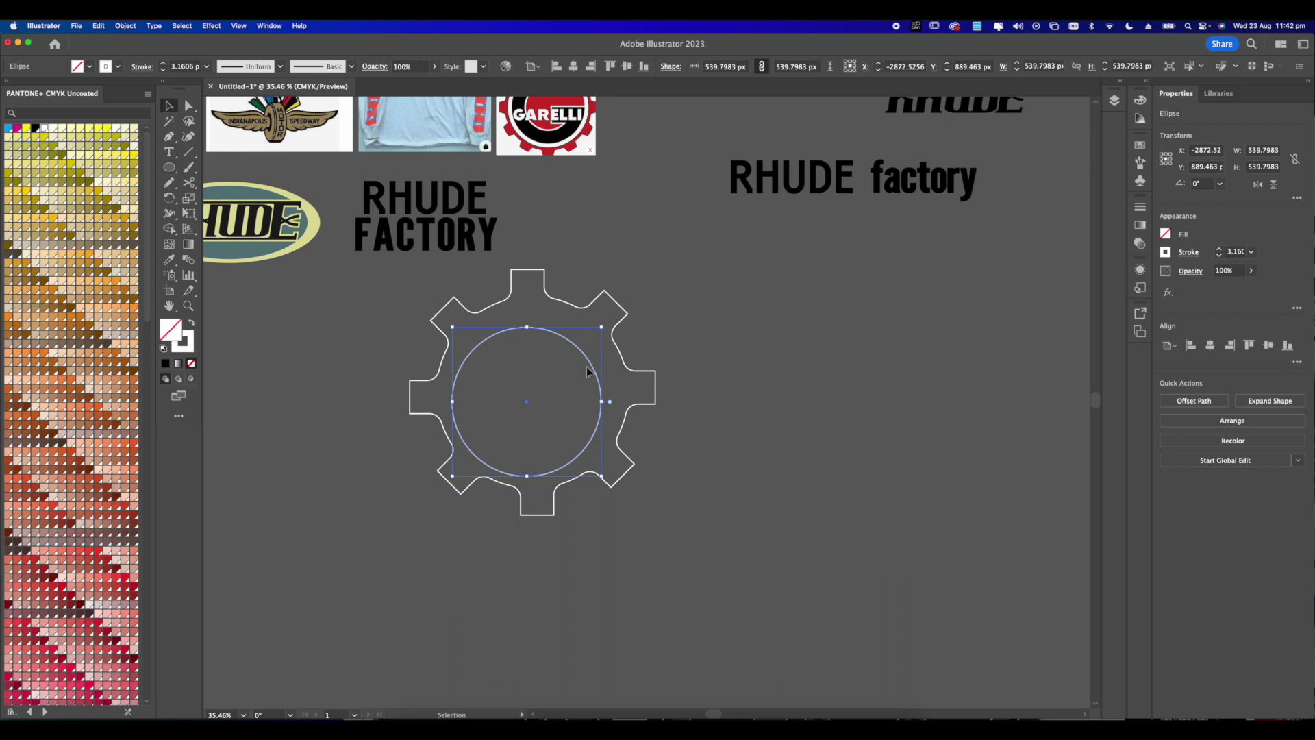
pyautogui.moveTo(585, 359); pyautogui.dragTo(594, 352)
# - Centre the inner circle and the gear on each other vertically and horizontally
pyautogui.moveTo(499, 338); pyautogui.dragTo(644, 351)
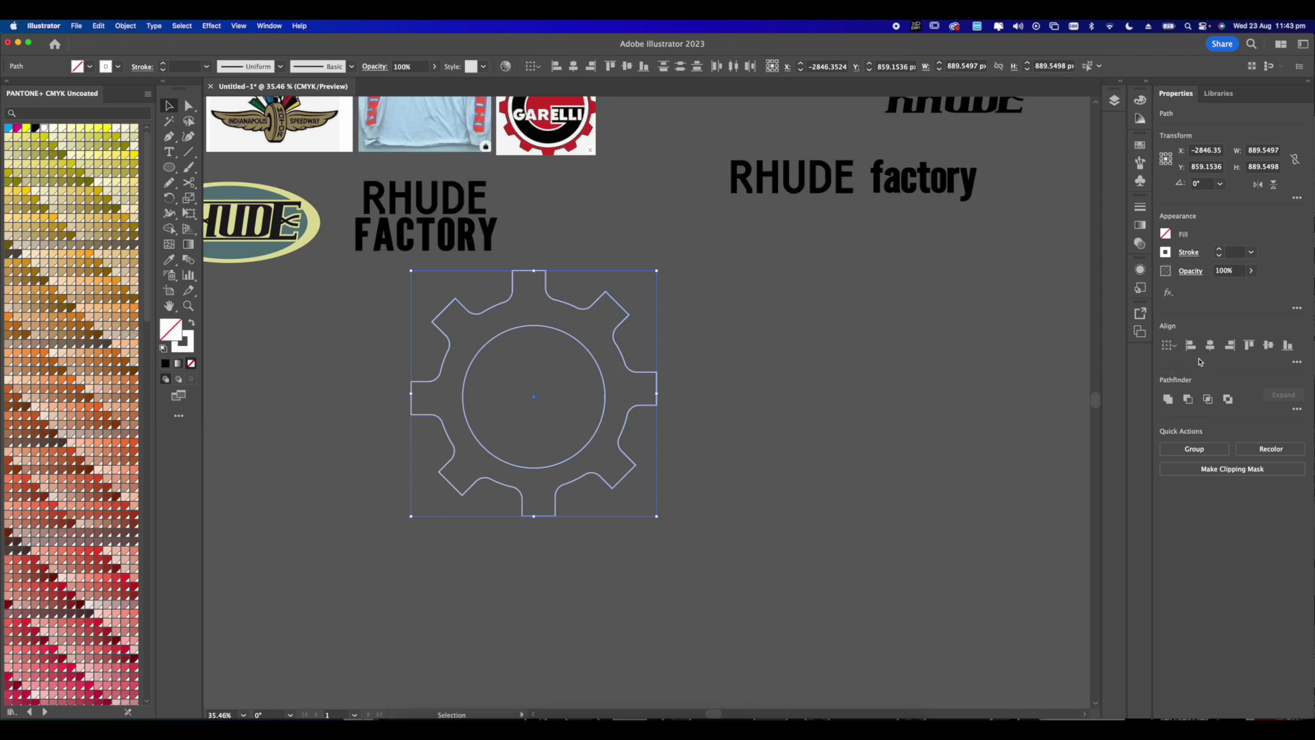
pyautogui.click(1269, 346)
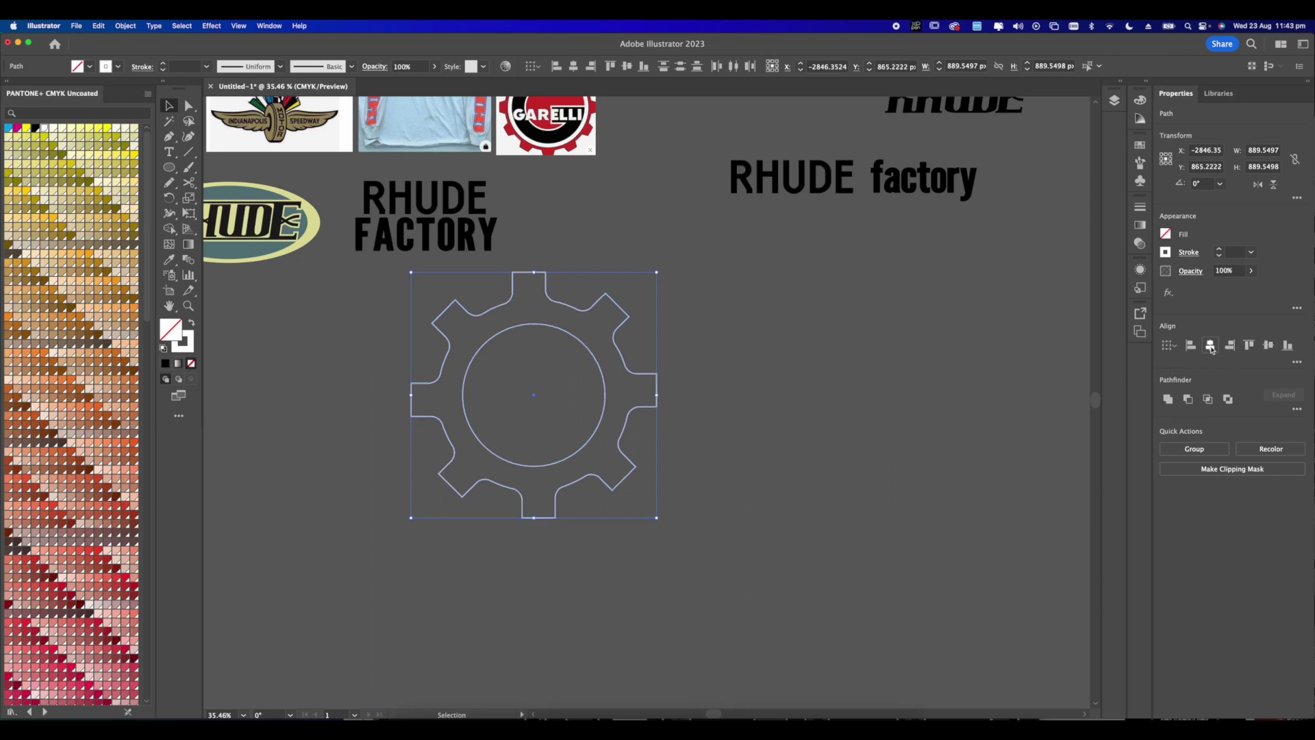
pyautogui.click(796, 454)
pyautogui.scroll(2, 435, 378)
pyautogui.hscroll(3, 459, 405)
pyautogui.hscroll(-2, 525, 438)
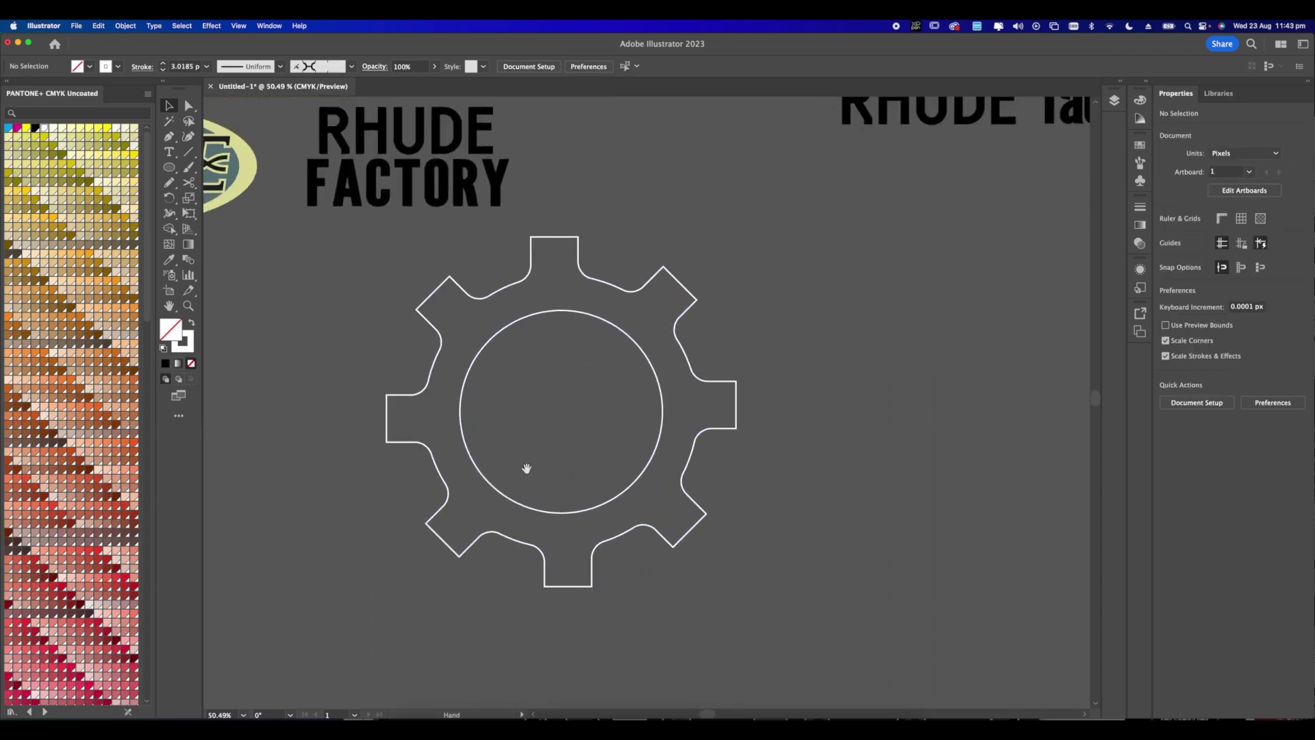
# - Copy the RHUDE line of the RHUDE FACTORY text to the empty area right of it, above the gear
pyautogui.click(387, 142)
pyautogui.hscroll(2, 387, 143)
pyautogui.moveTo(421, 142); pyautogui.dragTo(726, 187)
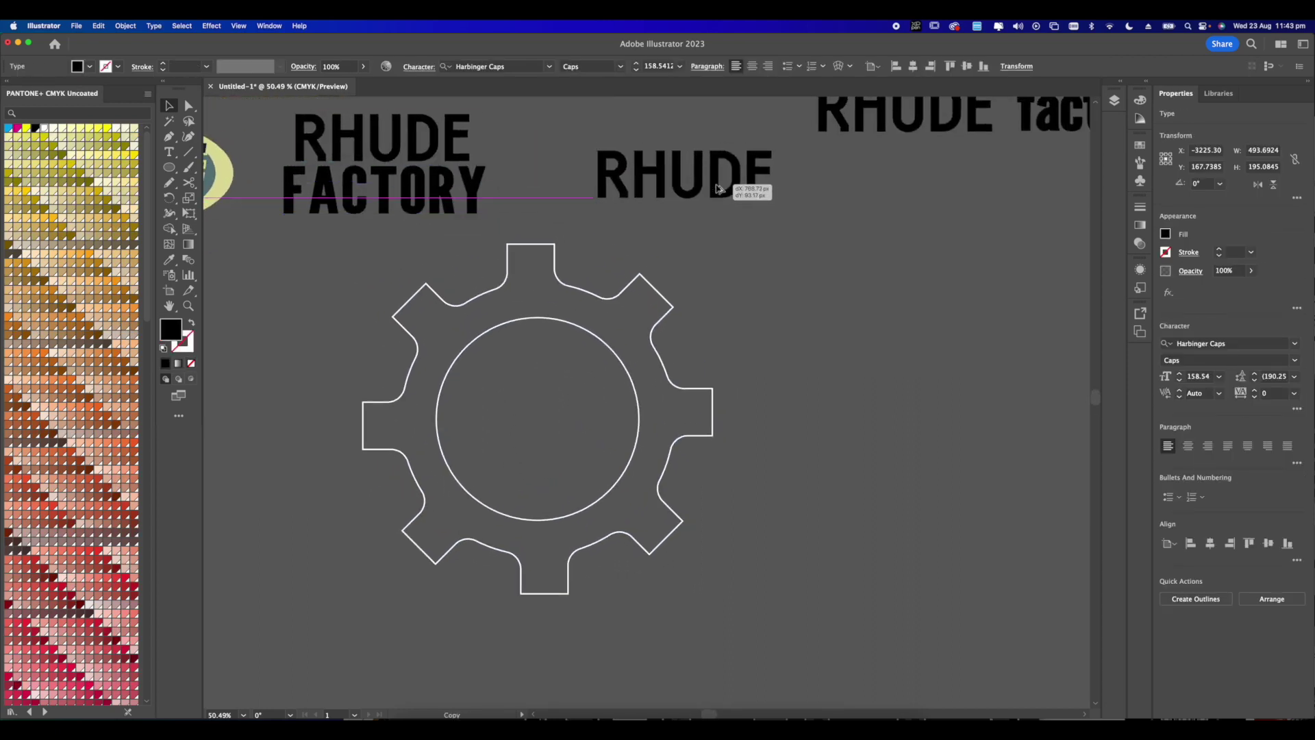
# - Convert the copied RHUDE text into separate letter outlines and place an enlarged copy of its R in the centre of the gear
pyautogui.rightClick(717, 188)
pyautogui.click(746, 331)
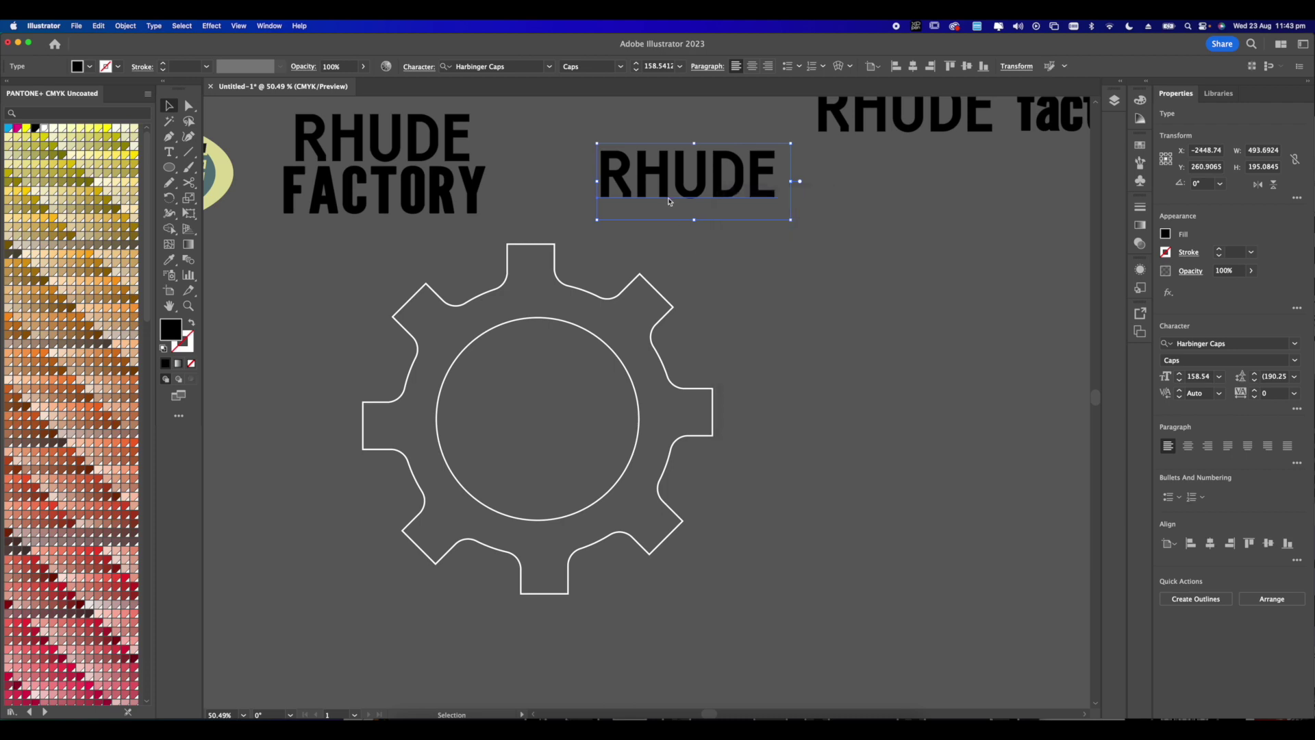
pyautogui.rightClick(675, 191)
pyautogui.click(705, 341)
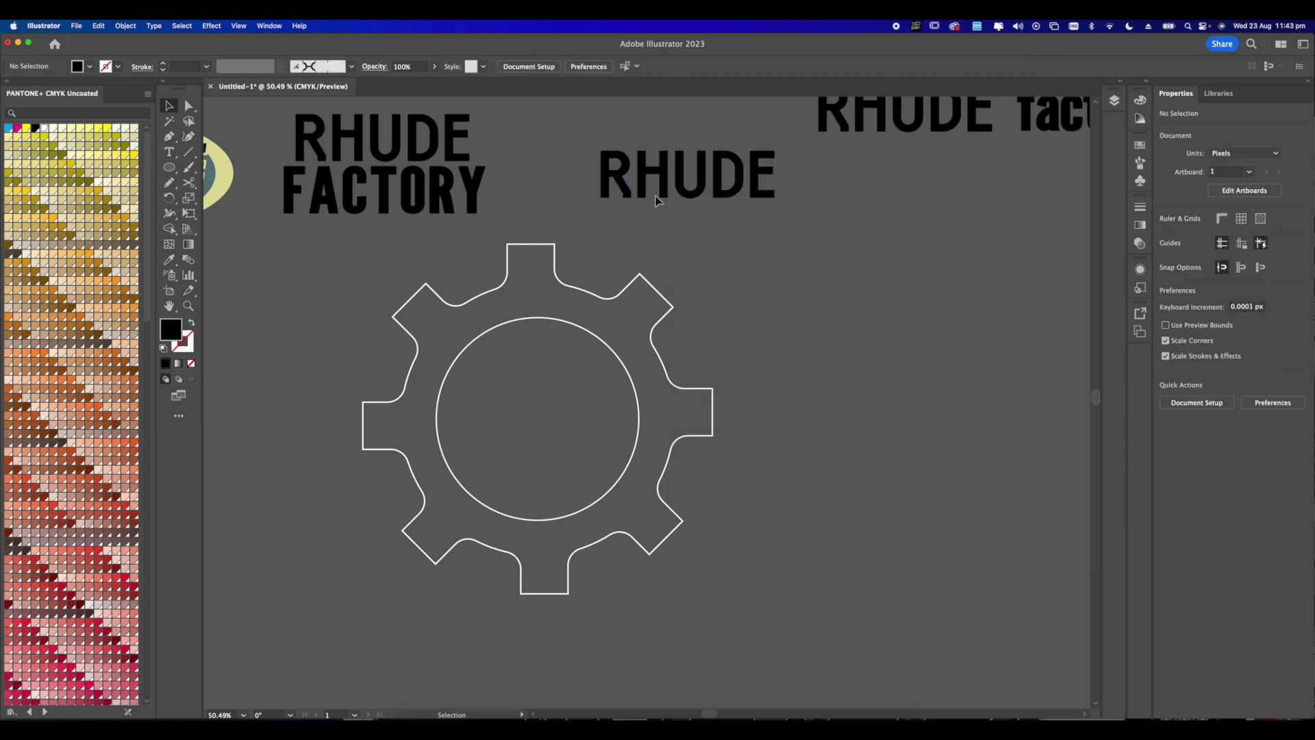
pyautogui.click(609, 179)
pyautogui.moveTo(531, 457); pyautogui.dragTo(582, 431)
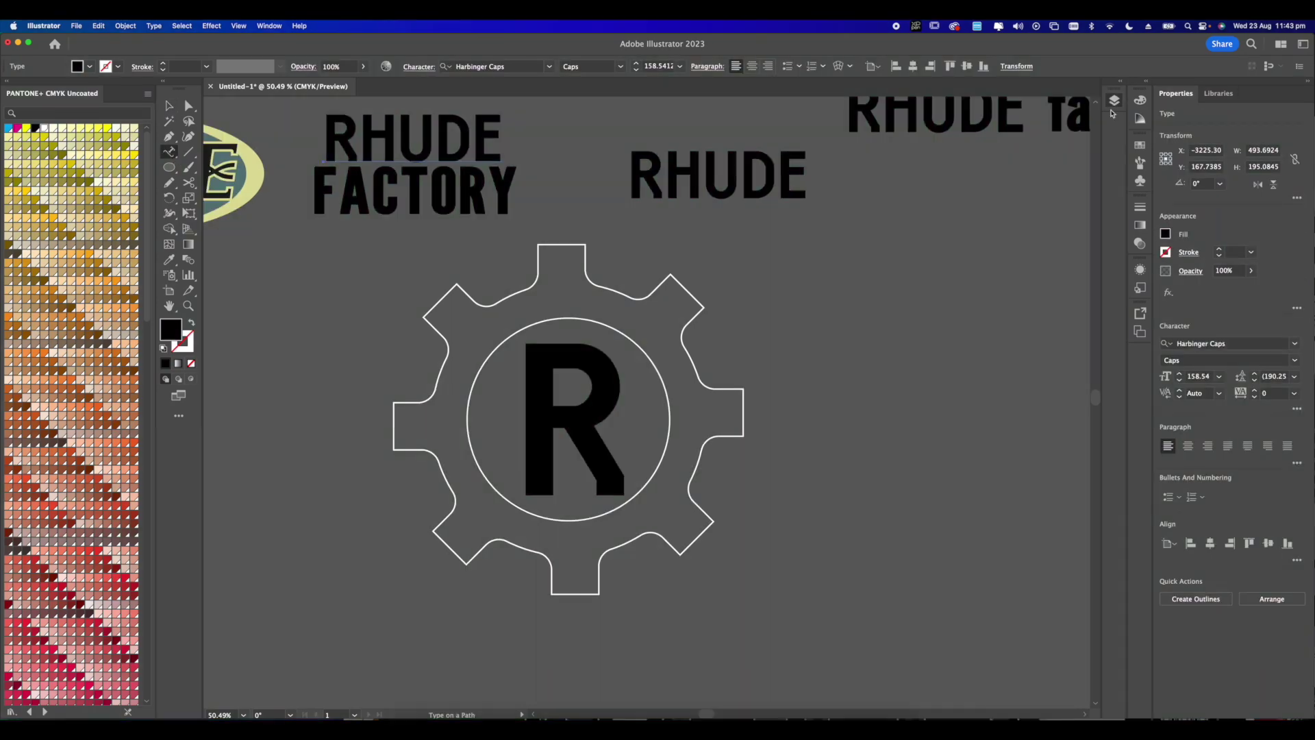
# - Paste a copy of the gear's inner circle directly in front of it and lock the original circle
pyautogui.click(1115, 103)
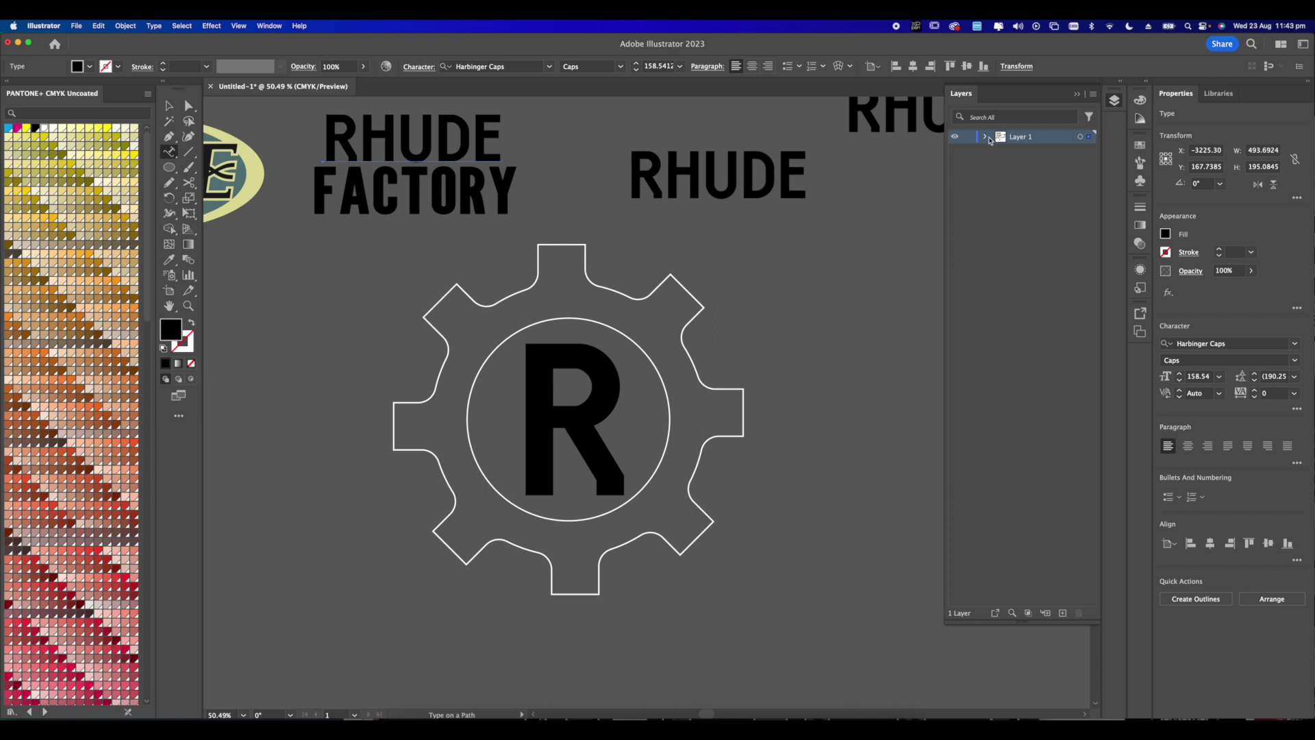
pyautogui.click(985, 137)
pyautogui.click(189, 105)
pyautogui.click(616, 339)
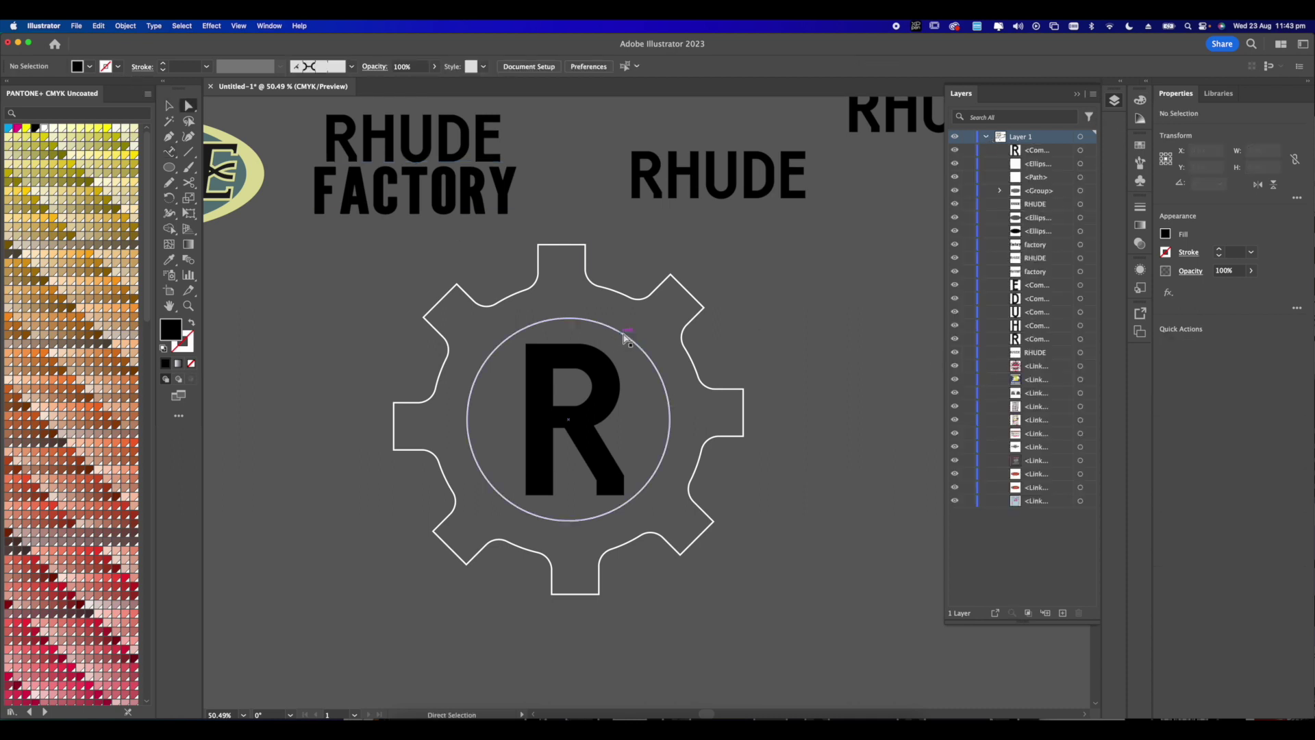
pyautogui.click(1031, 168)
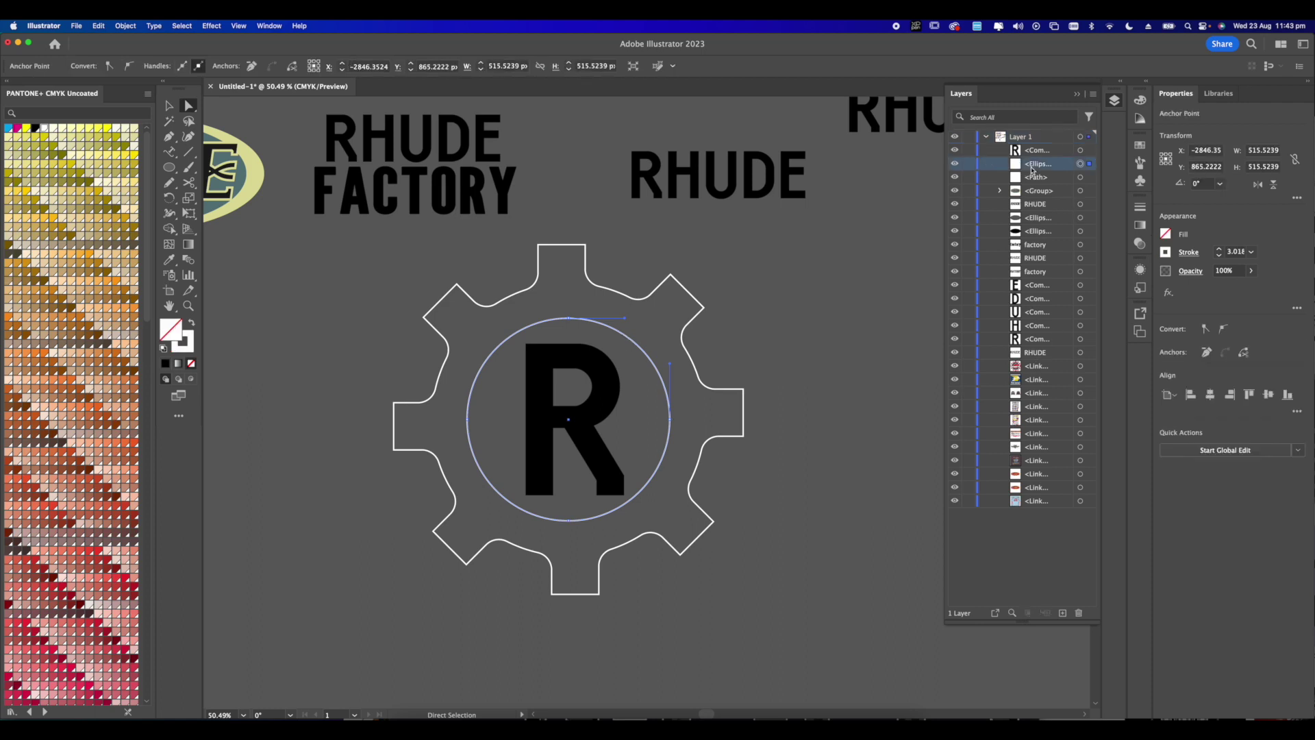
pyautogui.press('super+c')
pyautogui.press('super+f')
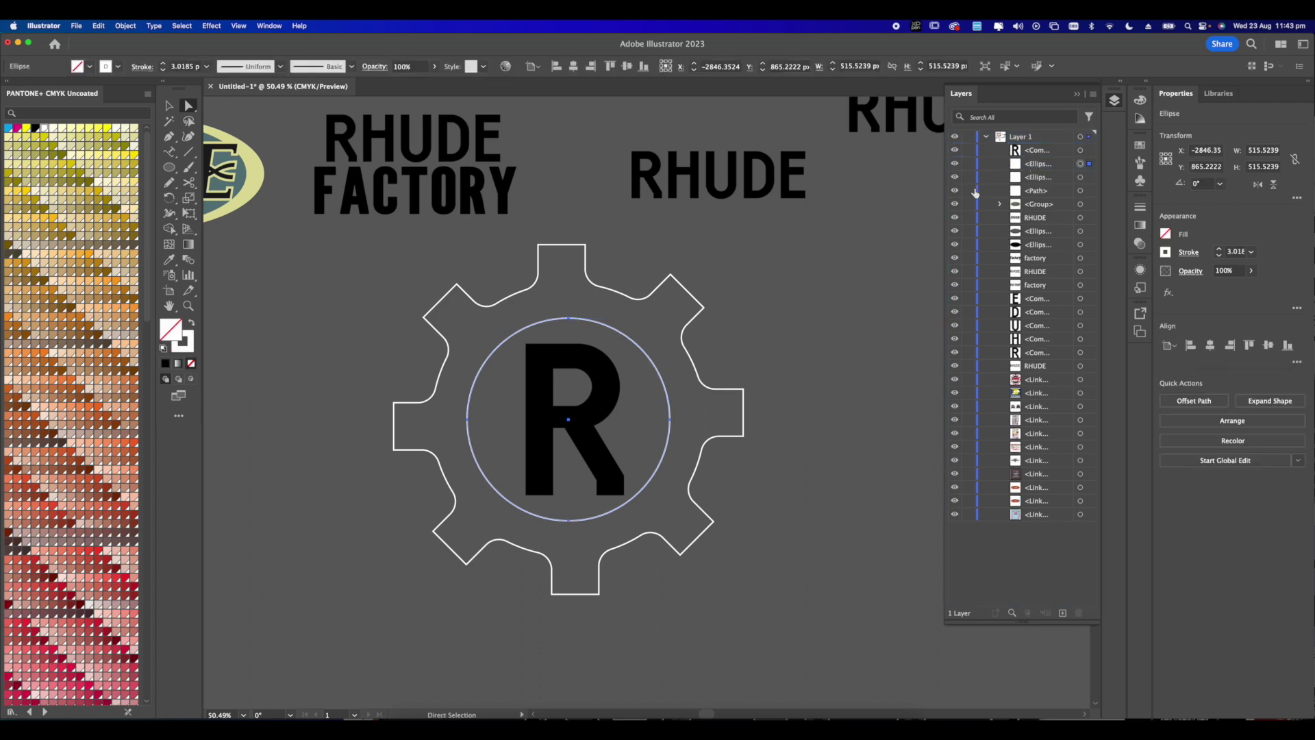
pyautogui.click(1035, 167)
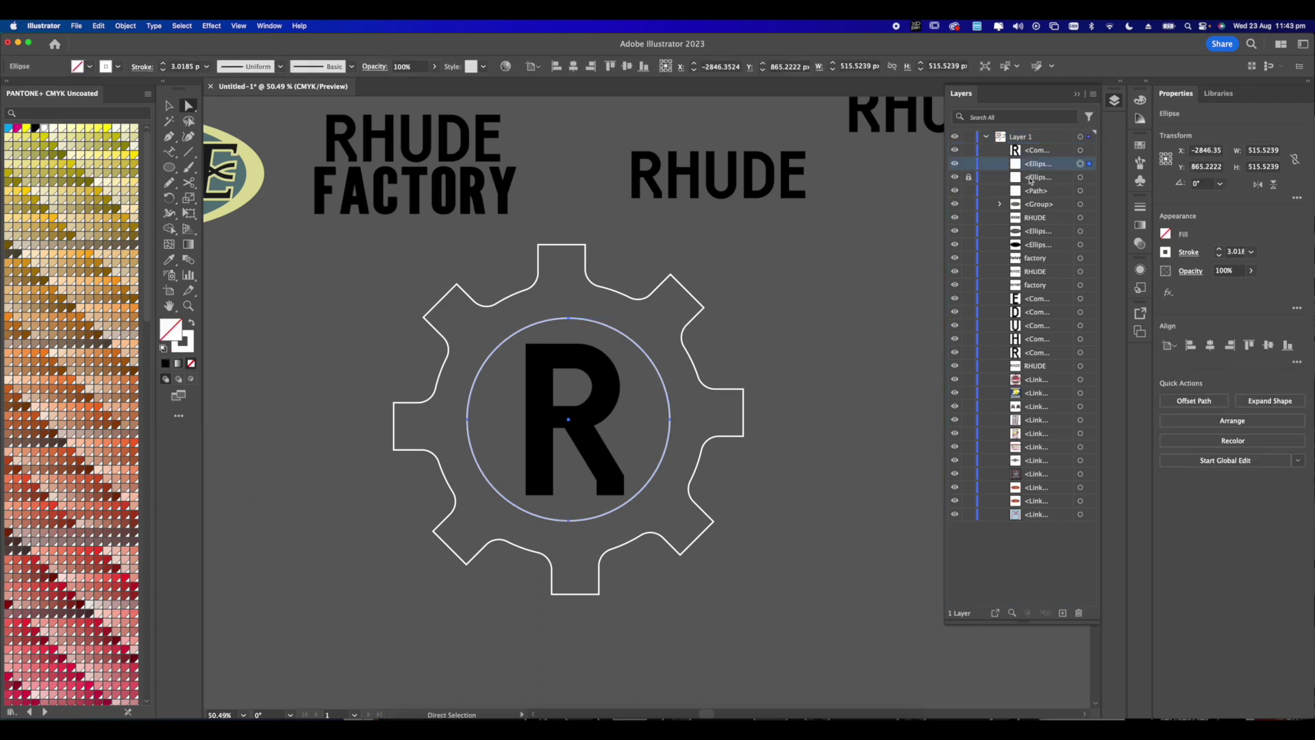
# - Turn the copied circle into a type path and paste the RHUDE text onto it
pyautogui.click(168, 152)
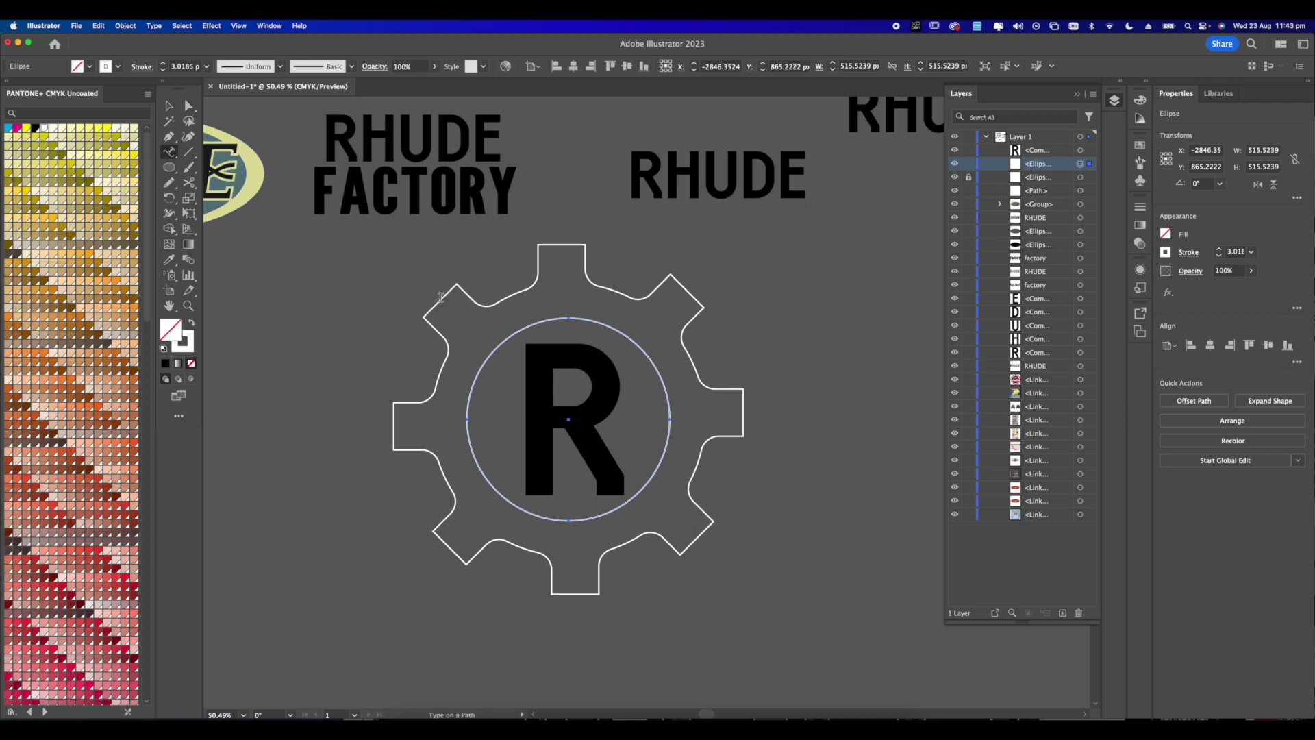
pyautogui.click(467, 428)
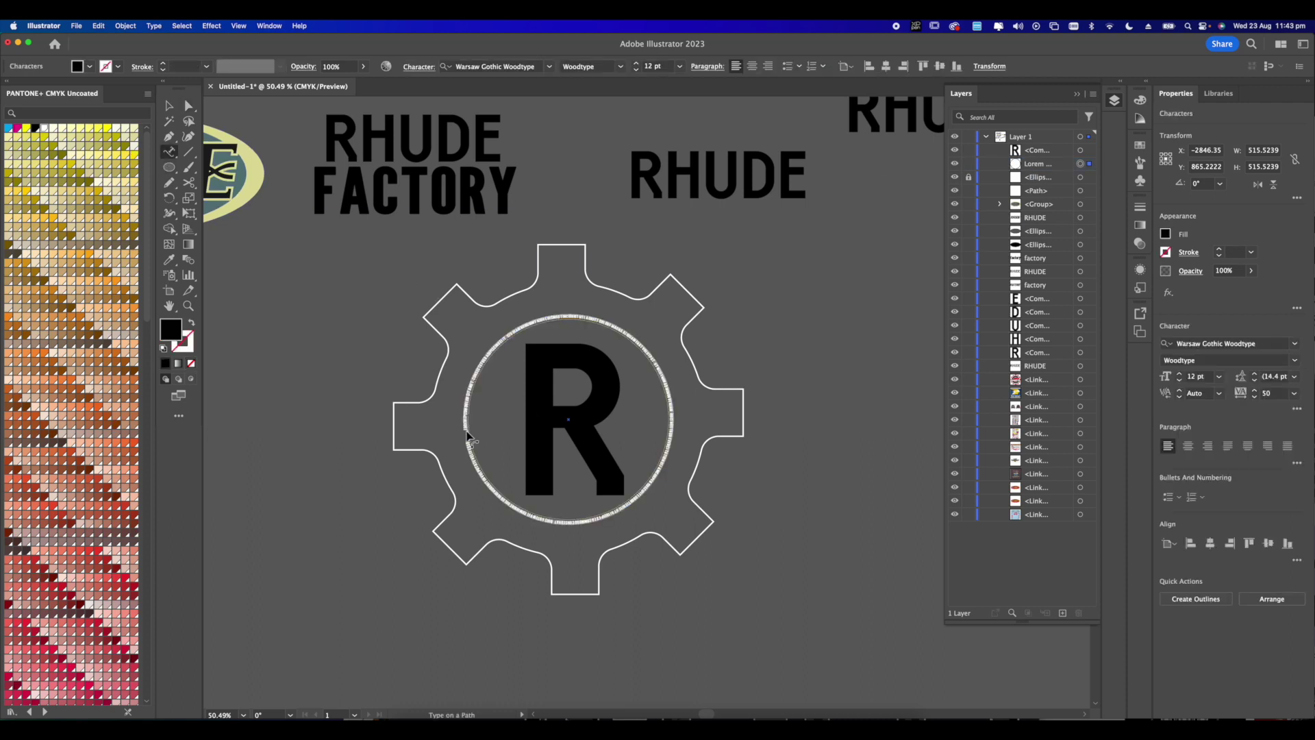
pyautogui.press('super+v')
pyautogui.click(168, 104)
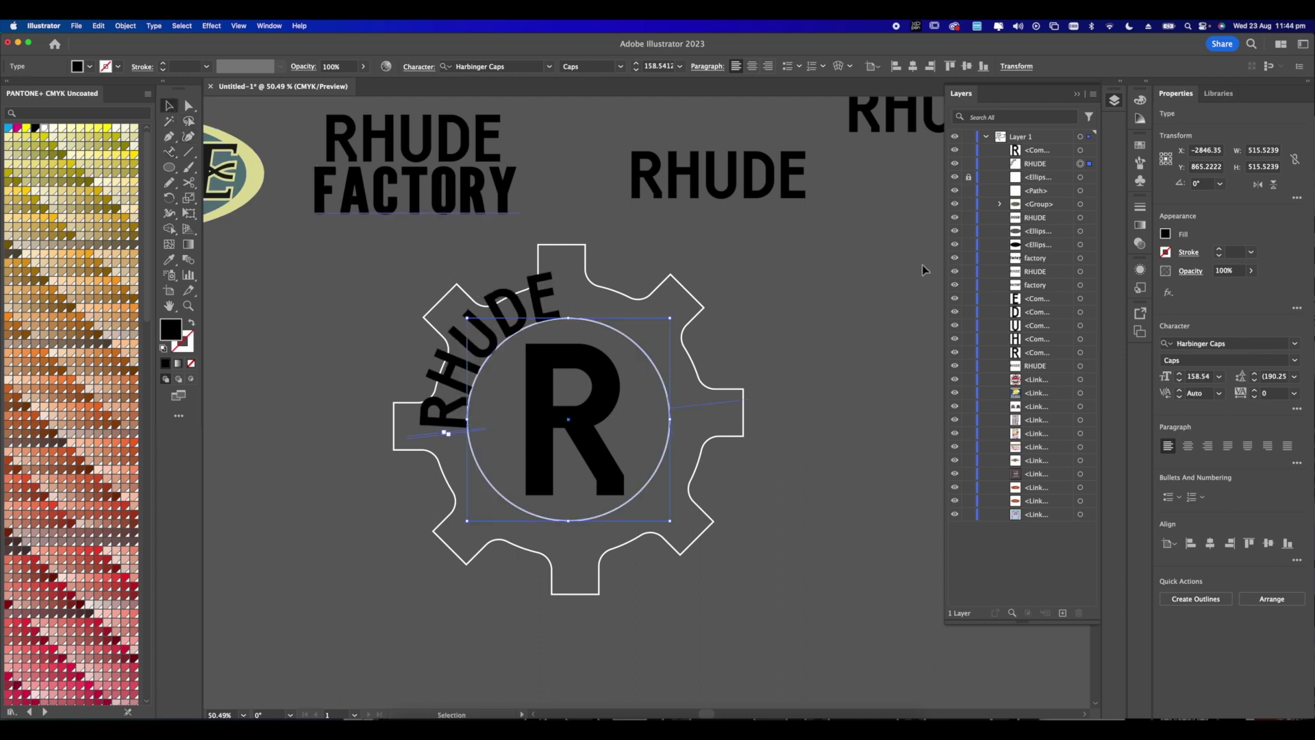
# - Reduce the font size of the curved RHUDE text to 84 pt
pyautogui.click(1179, 382)
pyautogui.click(1178, 382)
pyautogui.click(1179, 383)
pyautogui.click(1179, 382)
pyautogui.click(1179, 382)
pyautogui.click(1178, 383)
pyautogui.click(1178, 383)
pyautogui.click(1179, 382)
pyautogui.click(1178, 383)
pyautogui.click(1178, 382)
pyautogui.click(1179, 382)
pyautogui.click(1179, 382)
pyautogui.click(1179, 382)
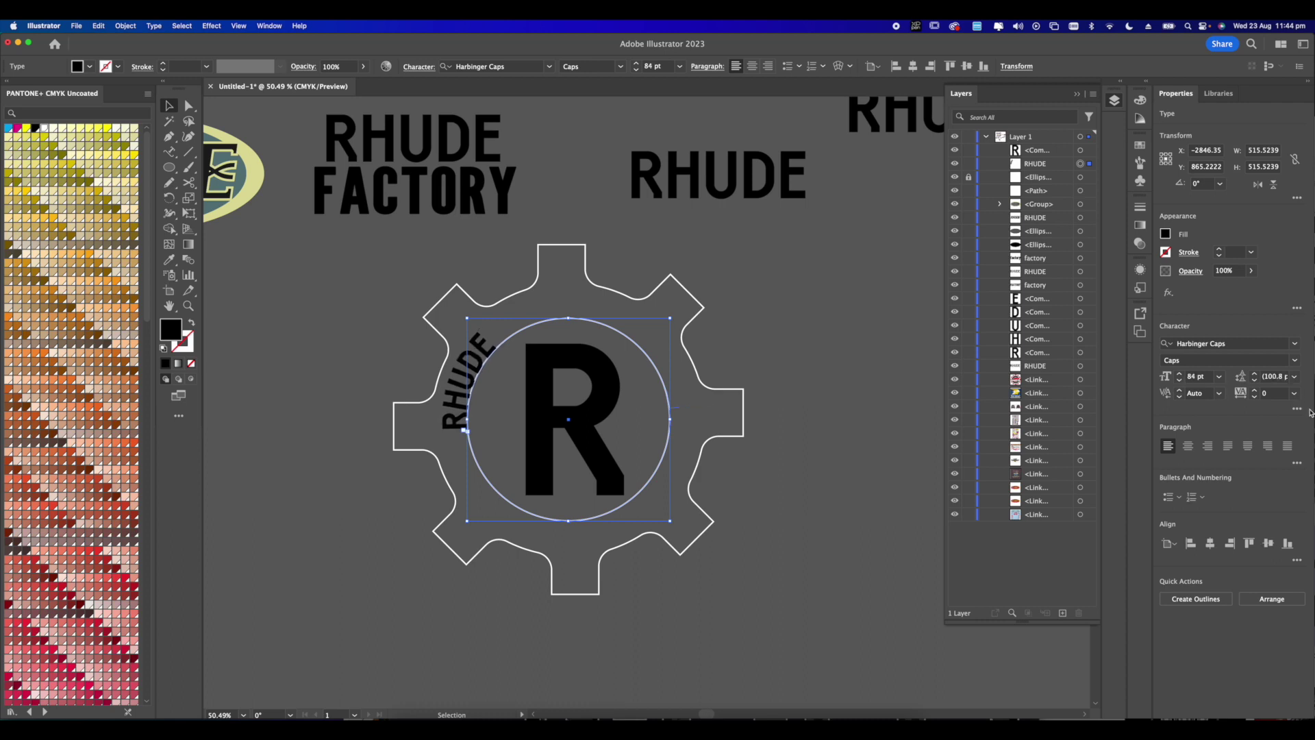
# - Set the tracking of the curved RHUDE text to 200
pyautogui.click(1255, 390)
pyautogui.click(1255, 389)
pyautogui.click(1256, 390)
pyautogui.click(1295, 393)
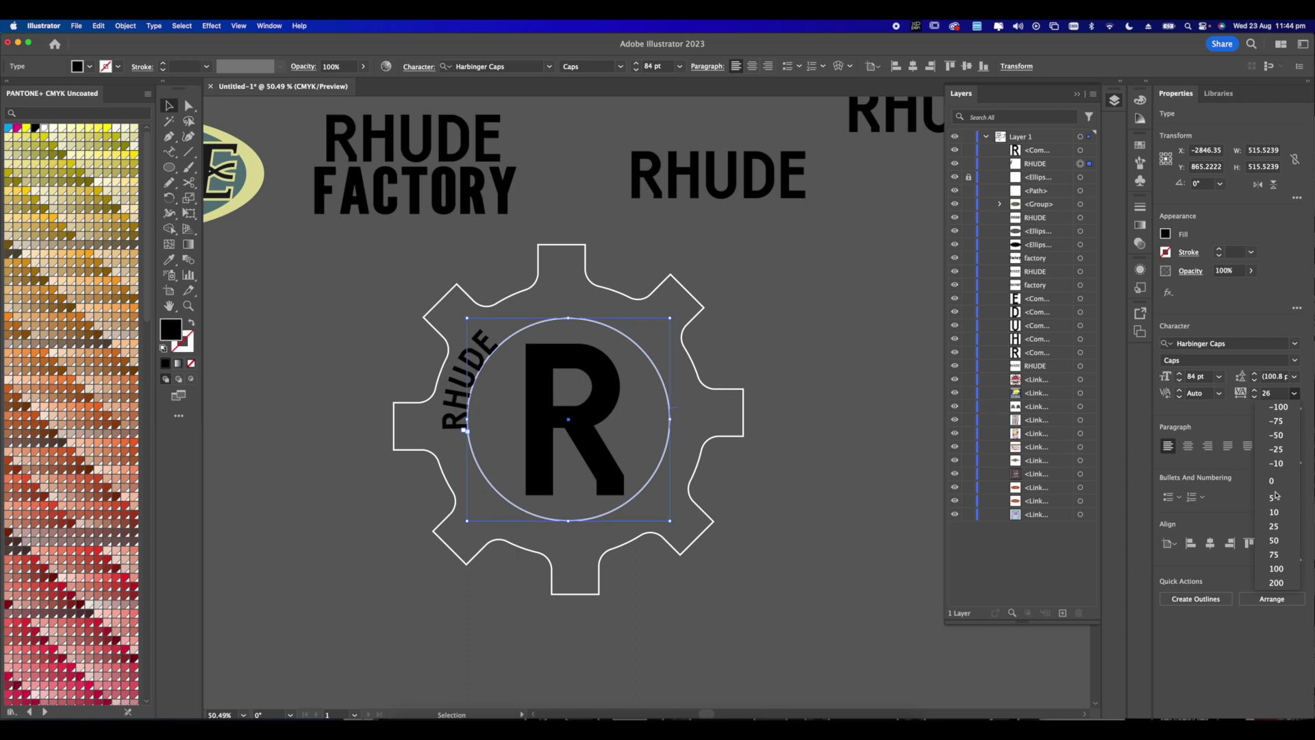
pyautogui.click(1279, 583)
pyautogui.click(801, 292)
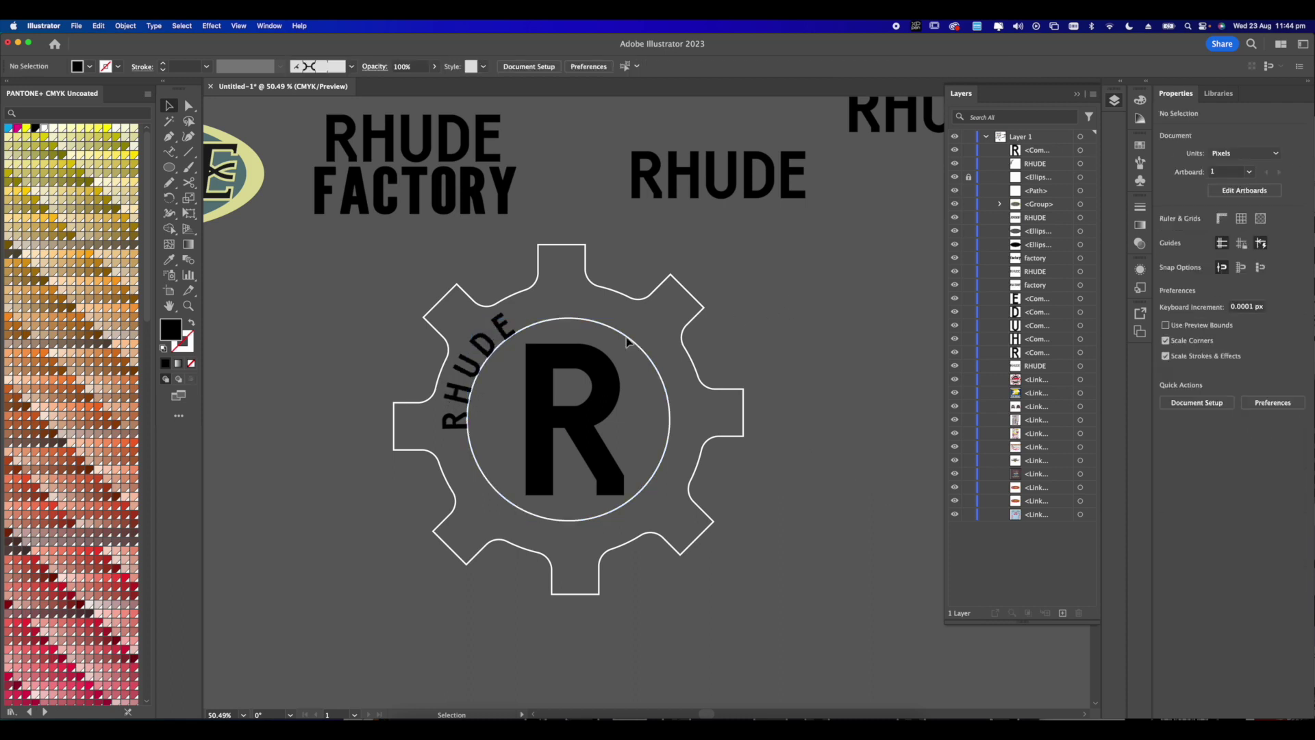
# - Extend the curved RHUDE text around the circle with the words FACTORY 1987
pyautogui.scroll(3, 531, 322)
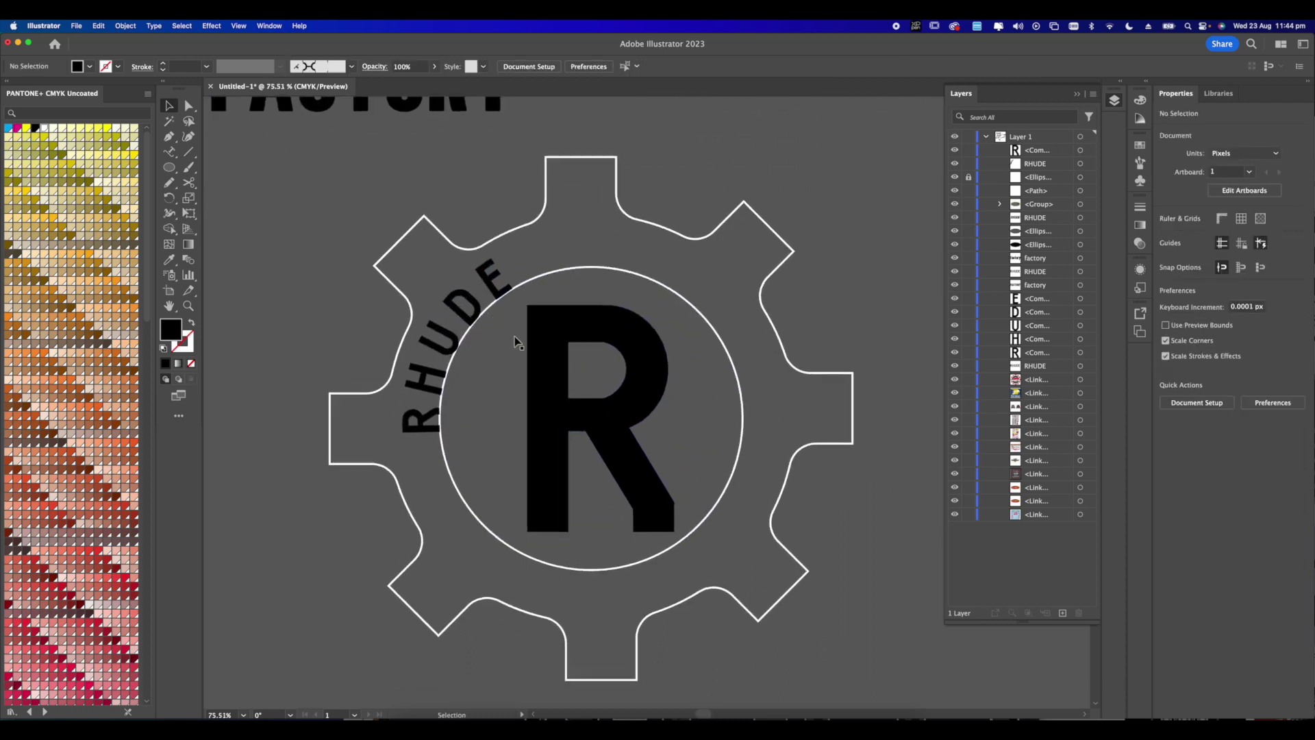
pyautogui.click(451, 307)
pyautogui.scroll(-2, 473, 322)
pyautogui.doubleClick(475, 327)
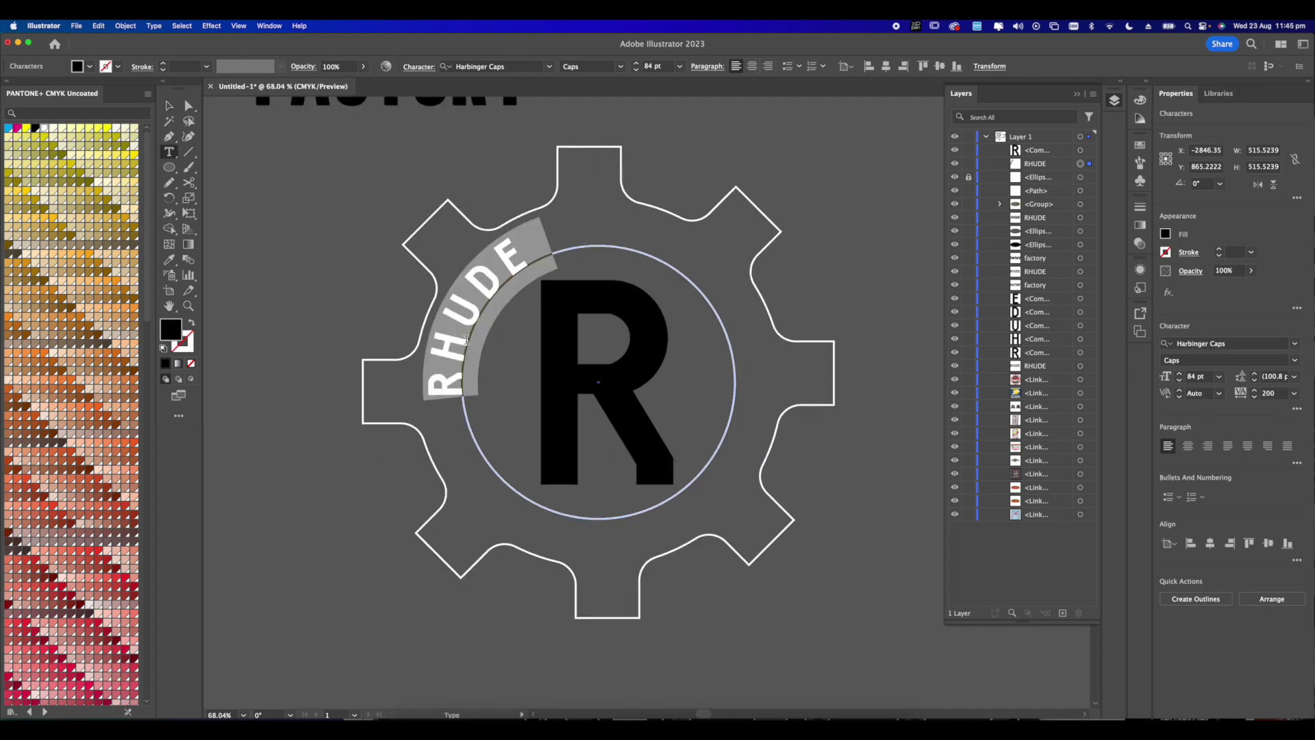
pyautogui.scroll(-3, 466, 339)
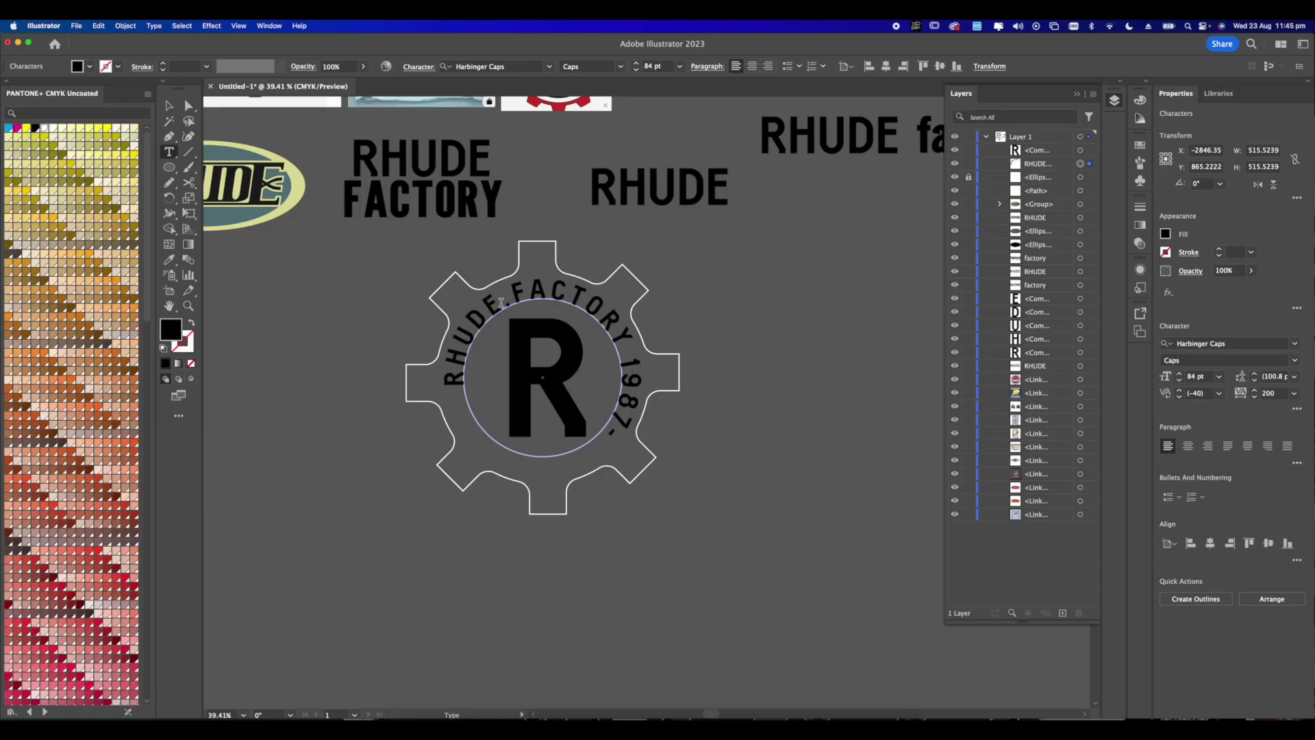
# - Finish the curved text around the circle by adding "99 WORLDS." after the 1987 hyphen
pyautogui.write('99 WORL')
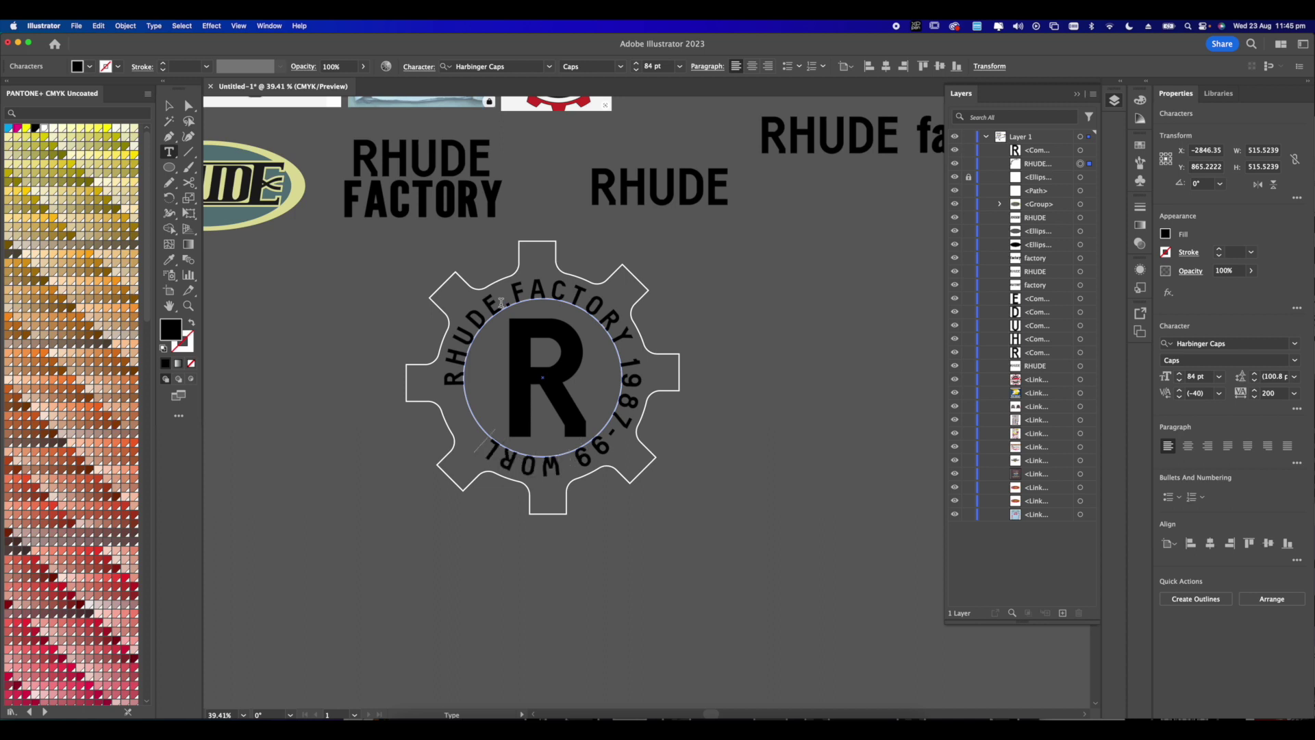
pyautogui.press('BackSpace')
pyautogui.press('BackSpace')
pyautogui.press('BackSpace')
pyautogui.press('BackSpace')
pyautogui.press('BackSpace')
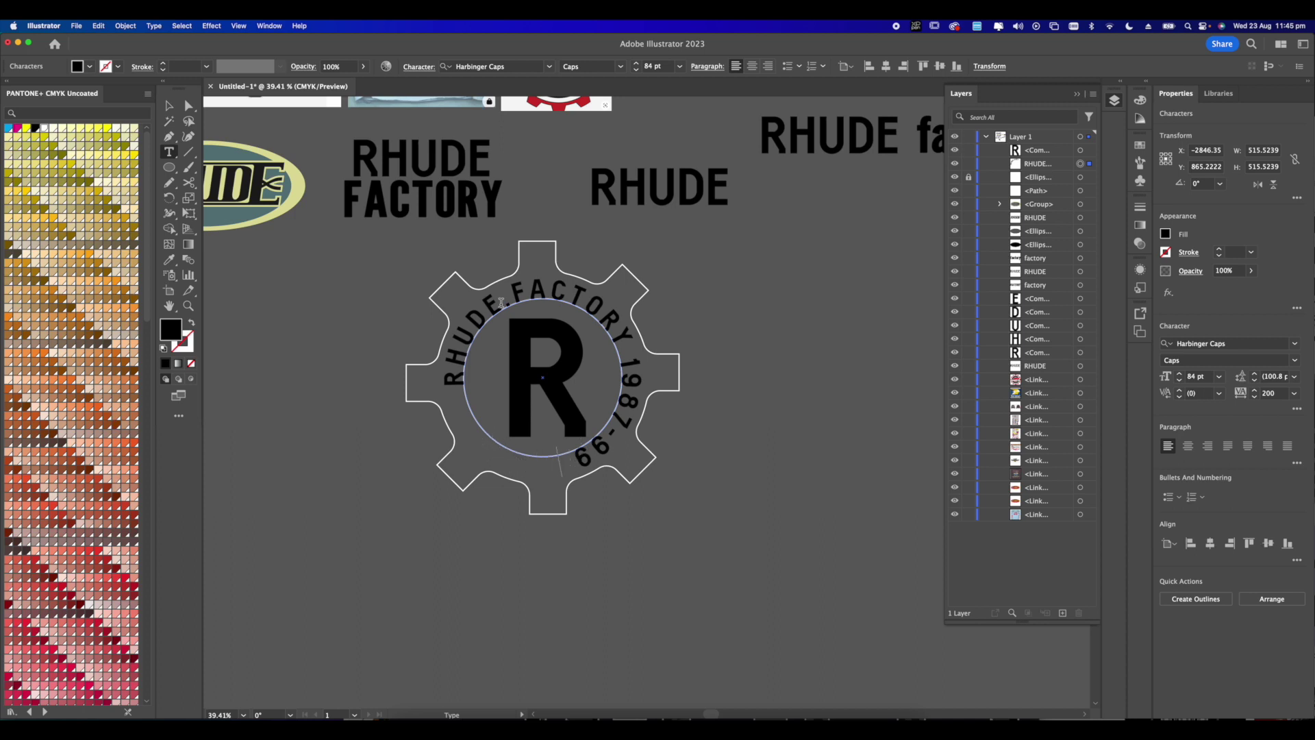
pyautogui.write('WORLD')
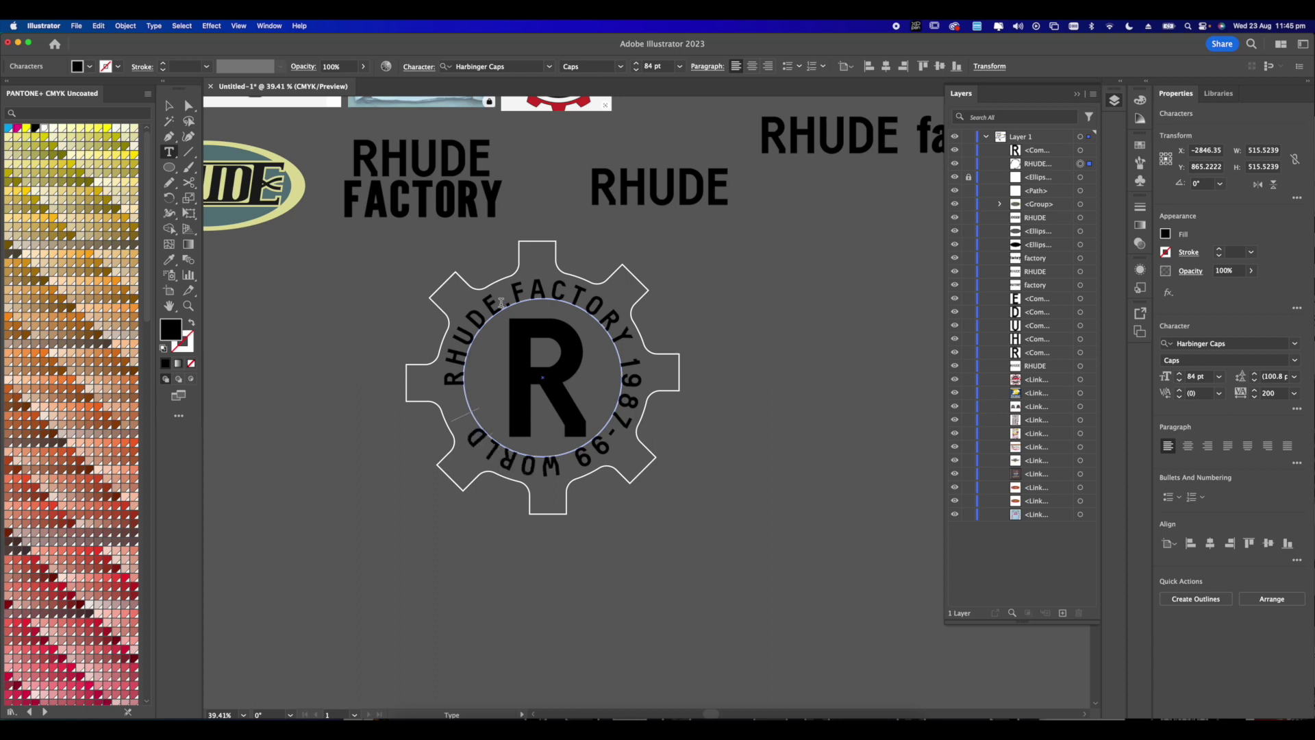
pyautogui.write('S')
pyautogui.press('BackSpace')
pyautogui.write('S.')
pyautogui.press('Escape')
pyautogui.press('super+0')
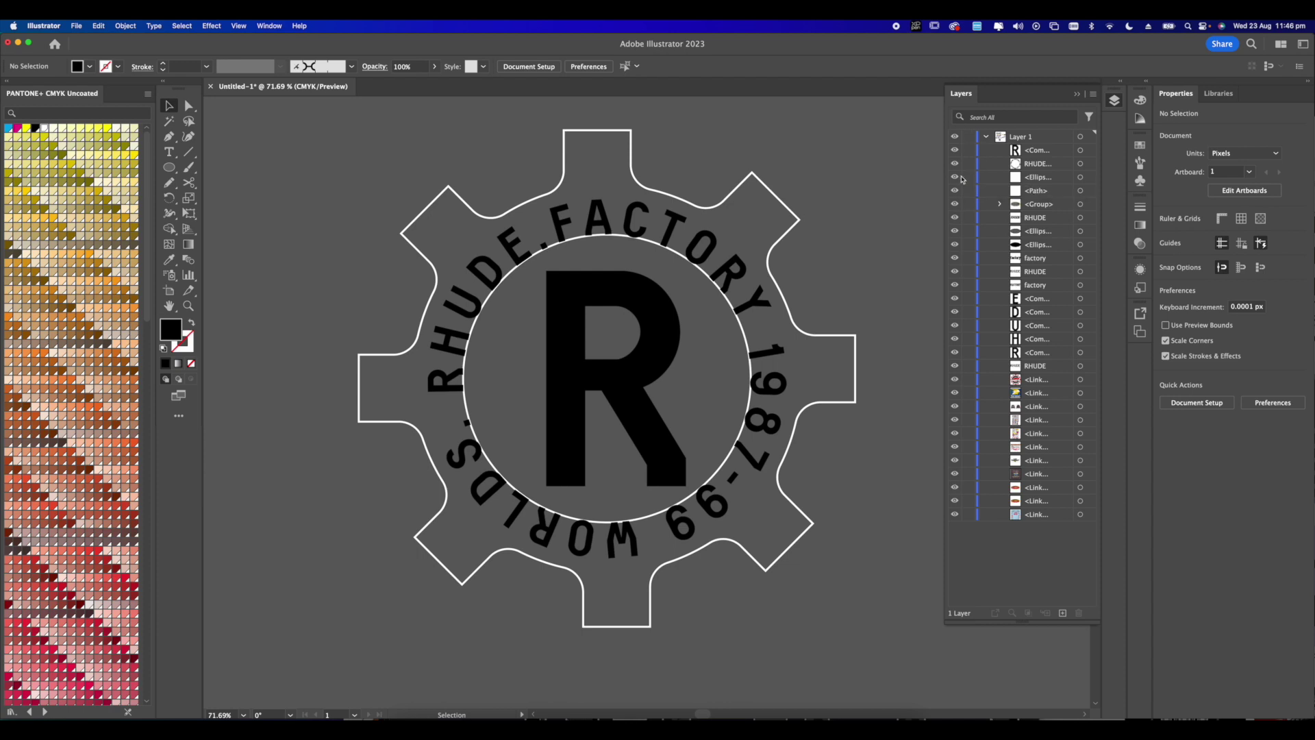
# - Create an offset path from the circle around the R with an offset of -9 px
pyautogui.click(1080, 178)
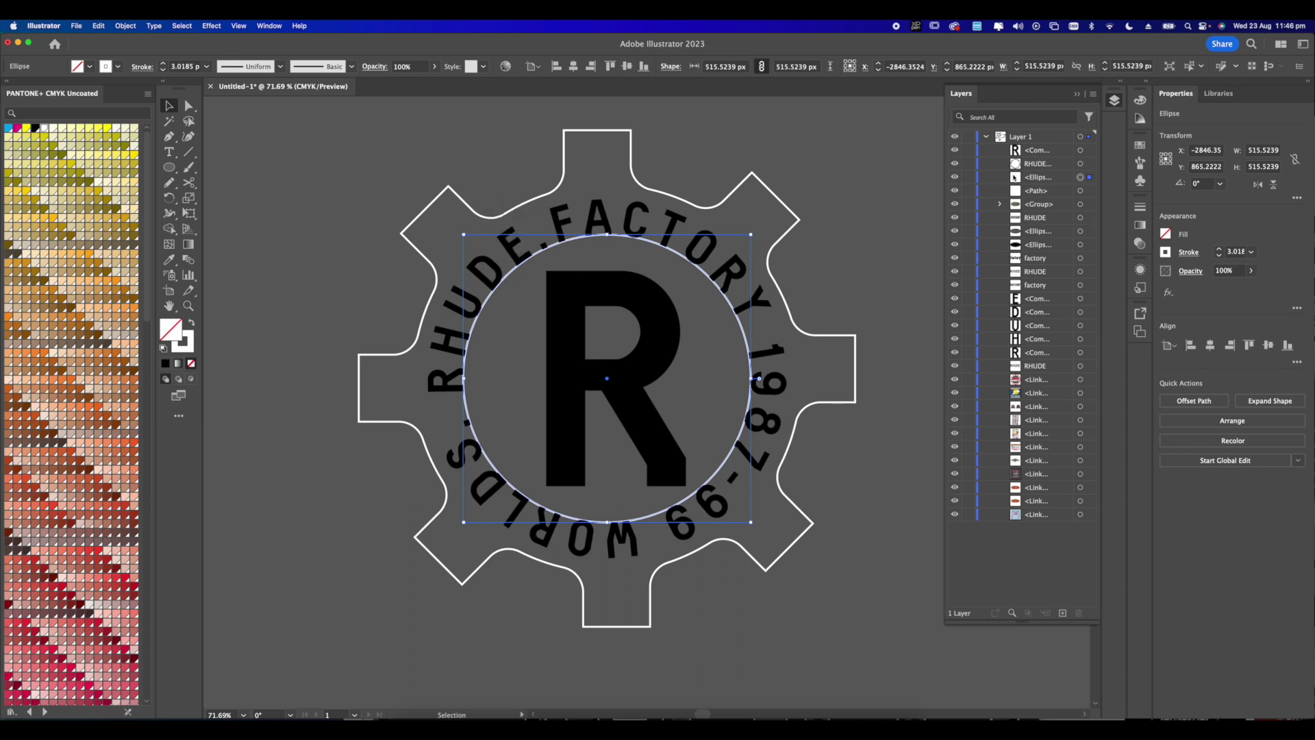
pyautogui.click(128, 26)
pyautogui.moveTo(165, 295)
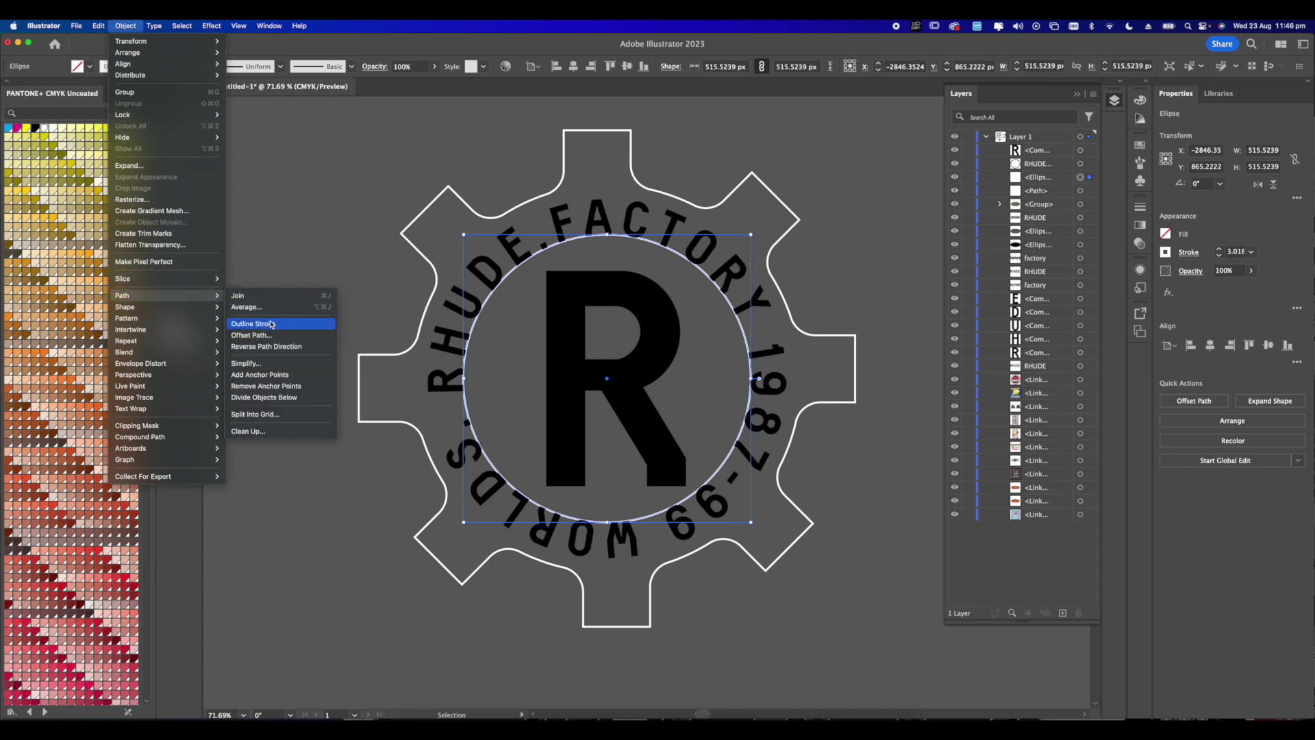
pyautogui.click(252, 335)
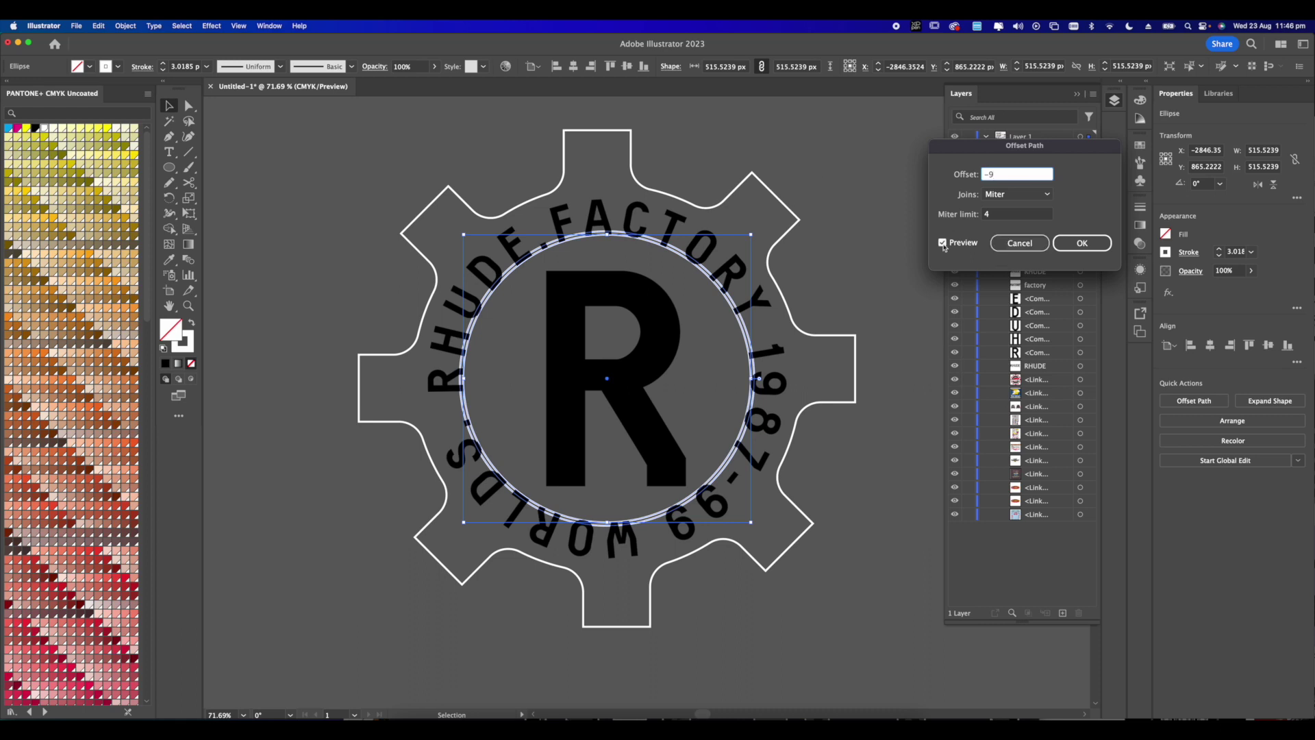
pyautogui.press('Tab')
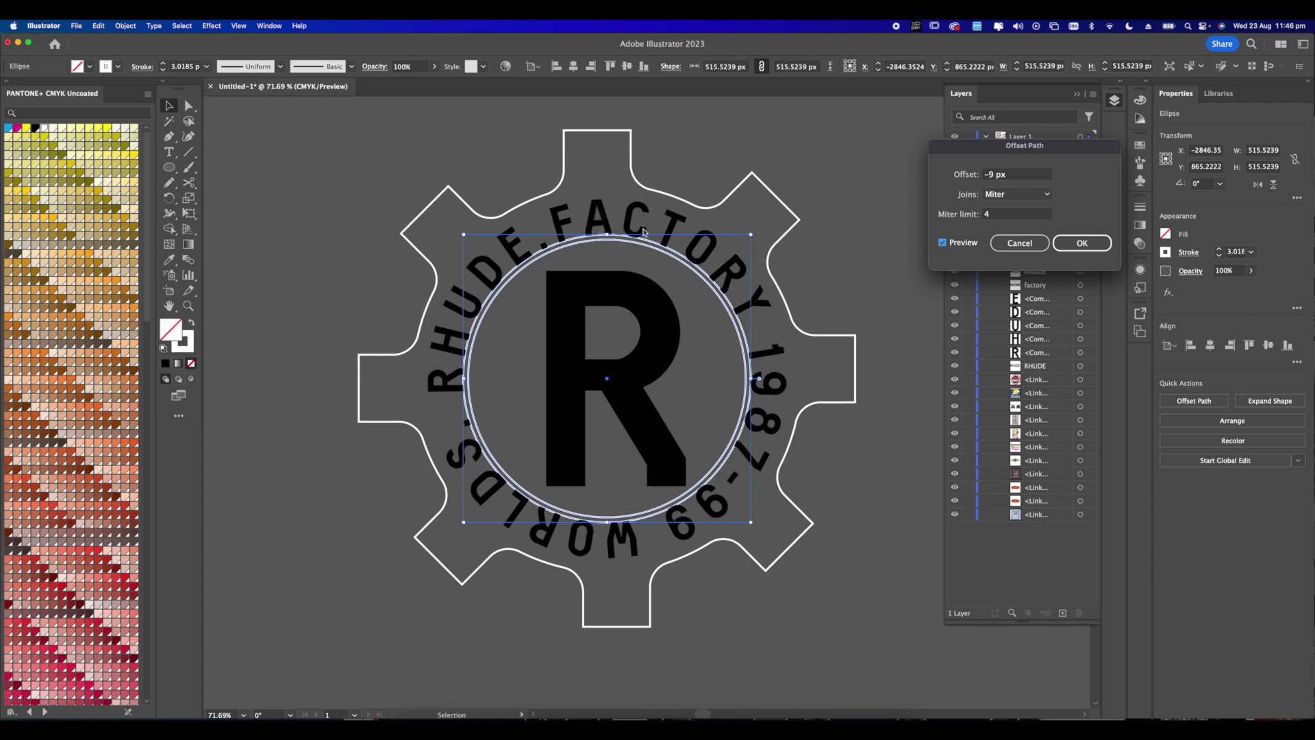
pyautogui.click(1082, 243)
pyautogui.scroll(5, 661, 264)
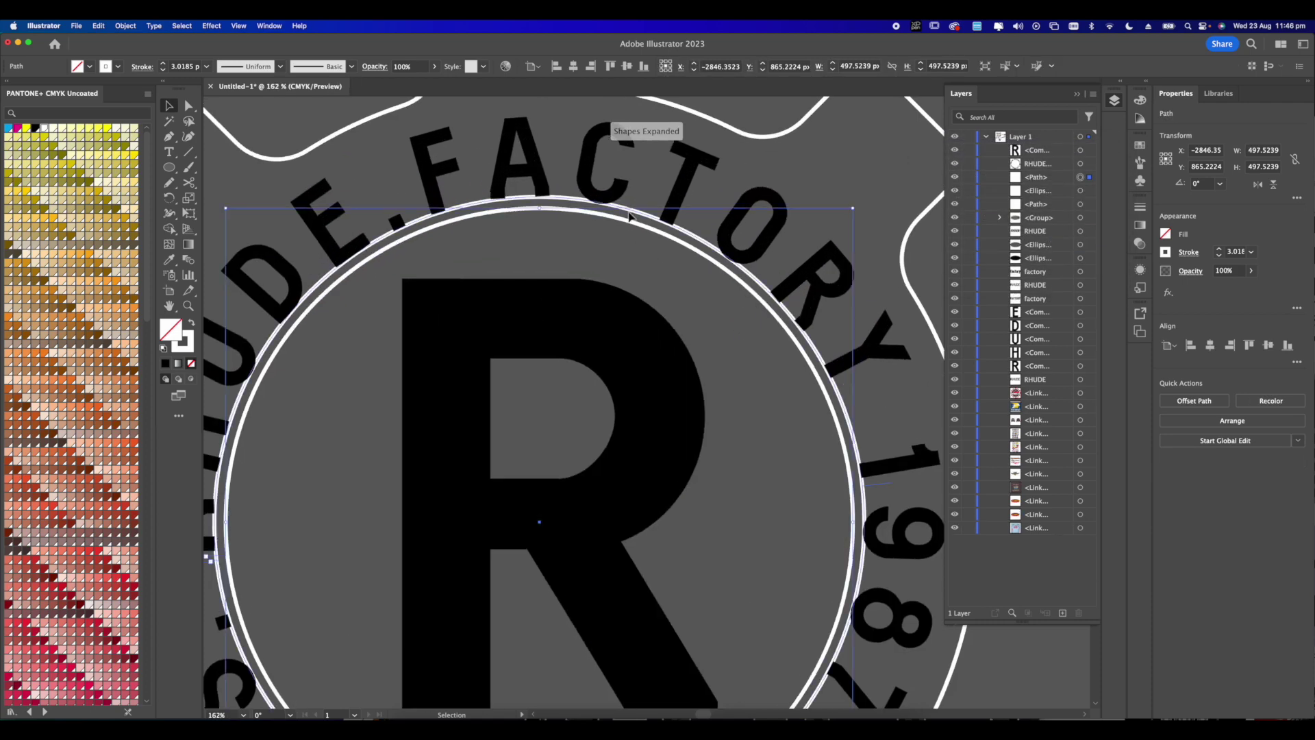
# - Lock the curved text and delete the original outer circle, keeping only the offset circle
pyautogui.press('Delete')
pyautogui.press('super+z')
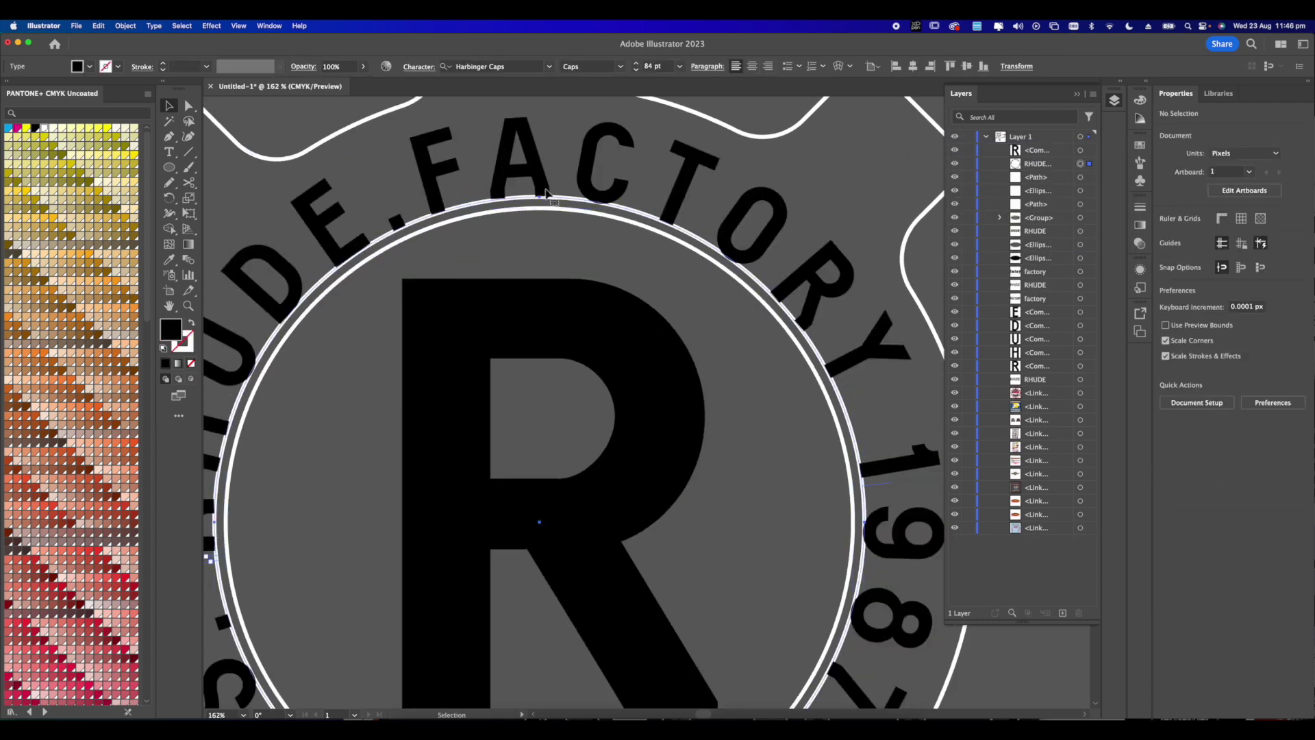
pyautogui.click(189, 105)
pyautogui.click(969, 164)
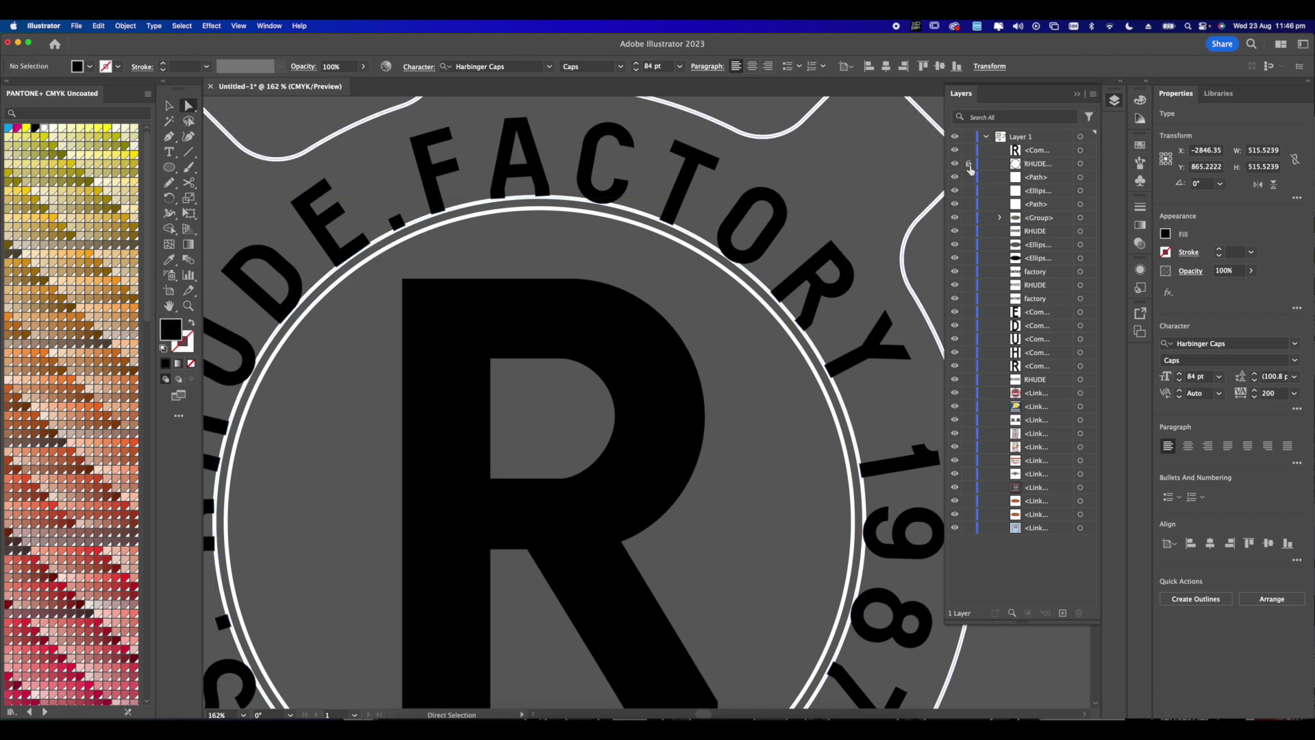
pyautogui.click(709, 248)
pyautogui.press('Delete')
pyautogui.press('Delete')
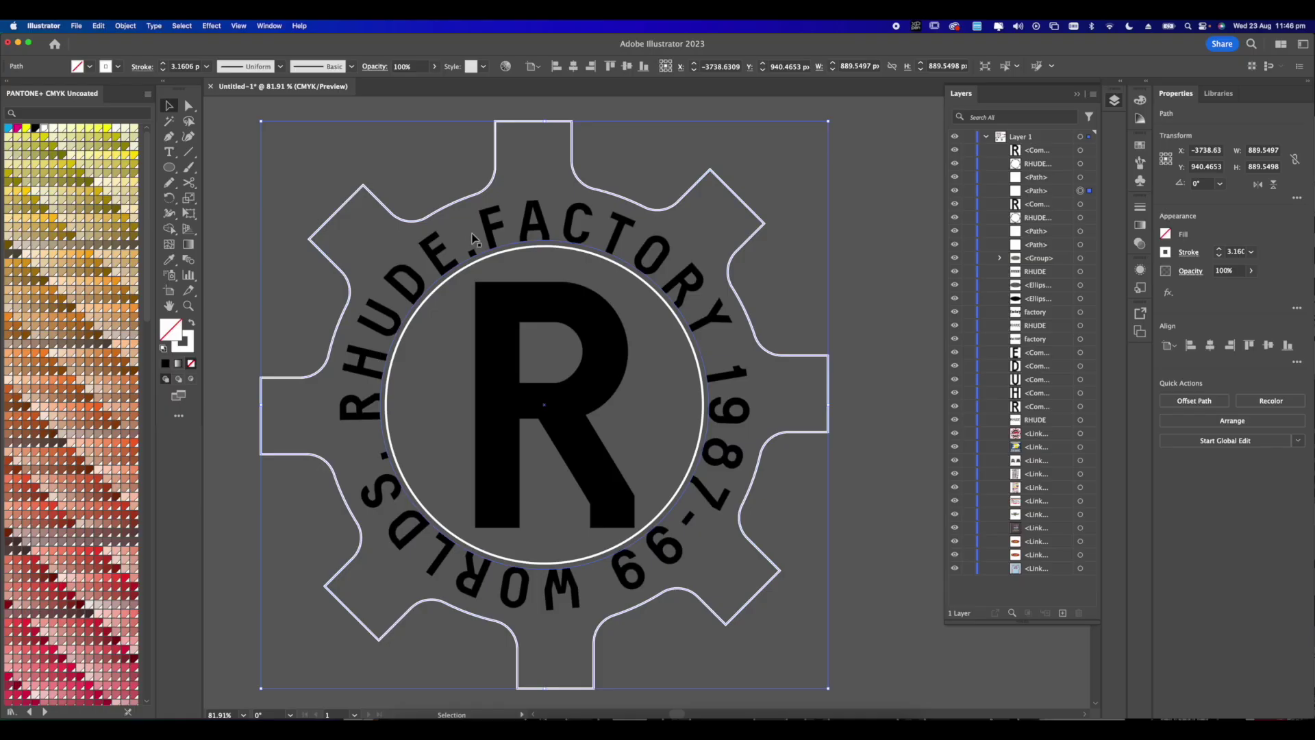
# - Set the stroke weight of the gear outline to 21 pt
pyautogui.scroll(18, 1226, 256)
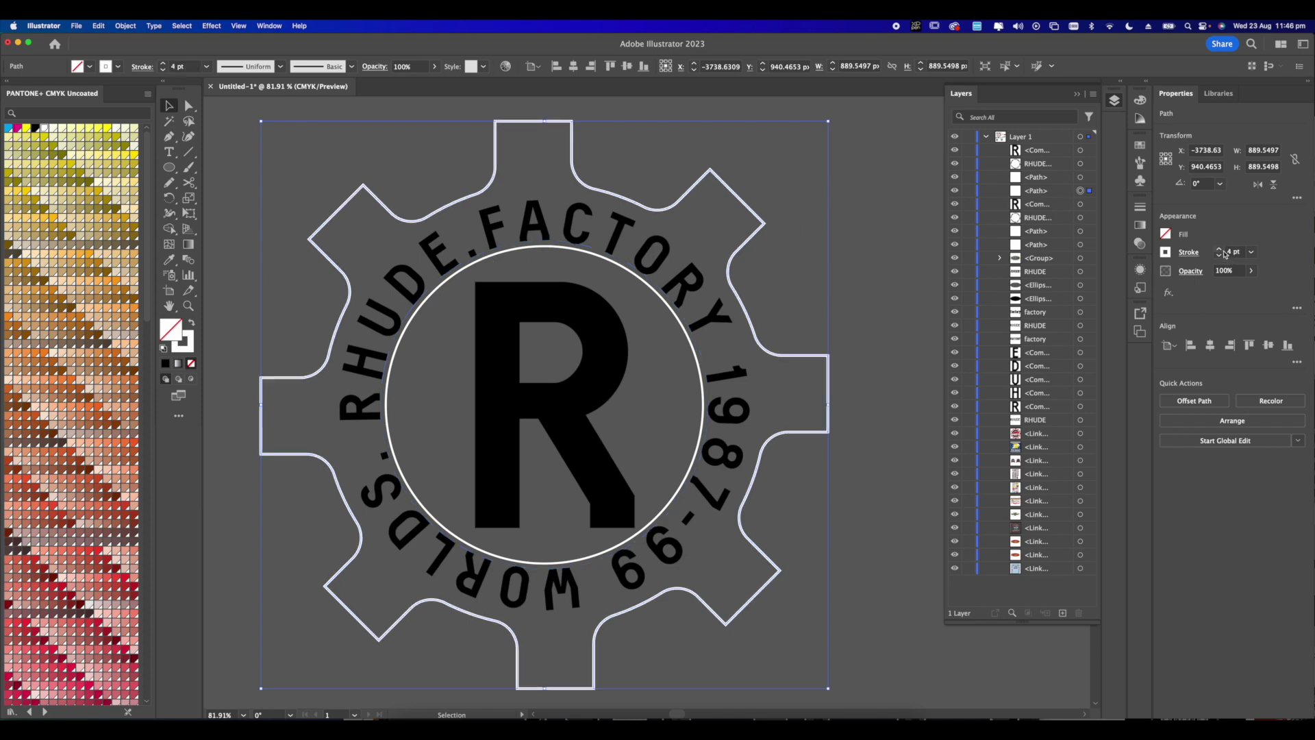
pyautogui.click(854, 262)
pyautogui.scroll(-5, 843, 259)
pyautogui.moveTo(806, 272); pyautogui.dragTo(785, 286)
pyautogui.scroll(3, 716, 293)
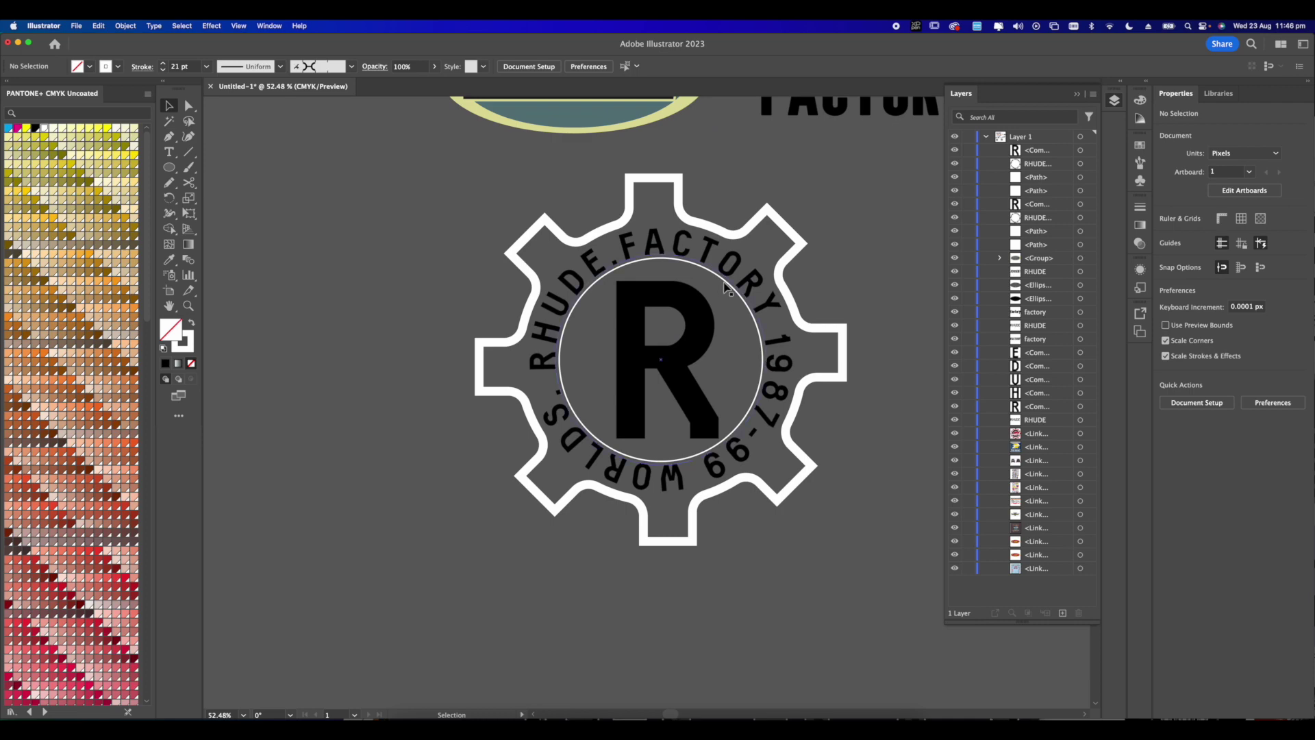
# - Lock the curved text and thicken the stroke of the inner circle around the R
pyautogui.click(726, 288)
pyautogui.scroll(3, 727, 288)
pyautogui.press('a')
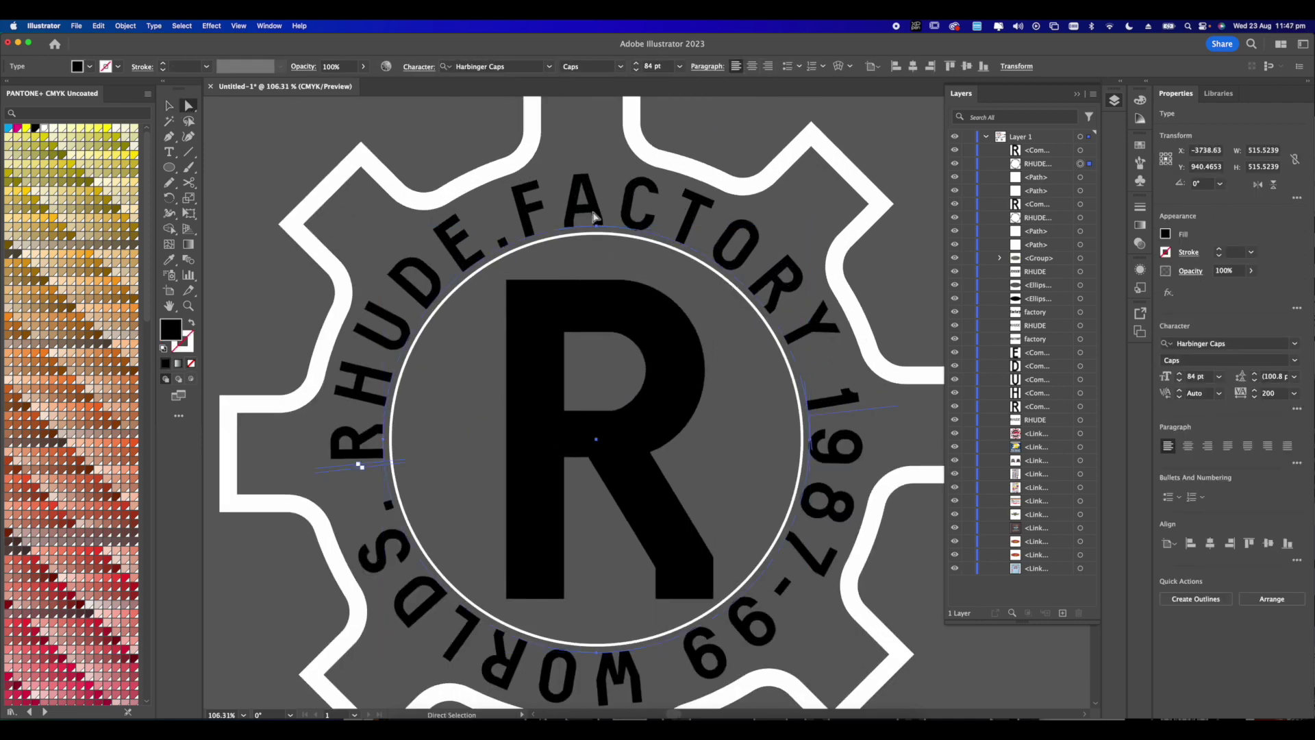
pyautogui.press('v')
pyautogui.click(644, 246)
pyautogui.scroll(1, 644, 246)
pyautogui.scroll(8, 1219, 252)
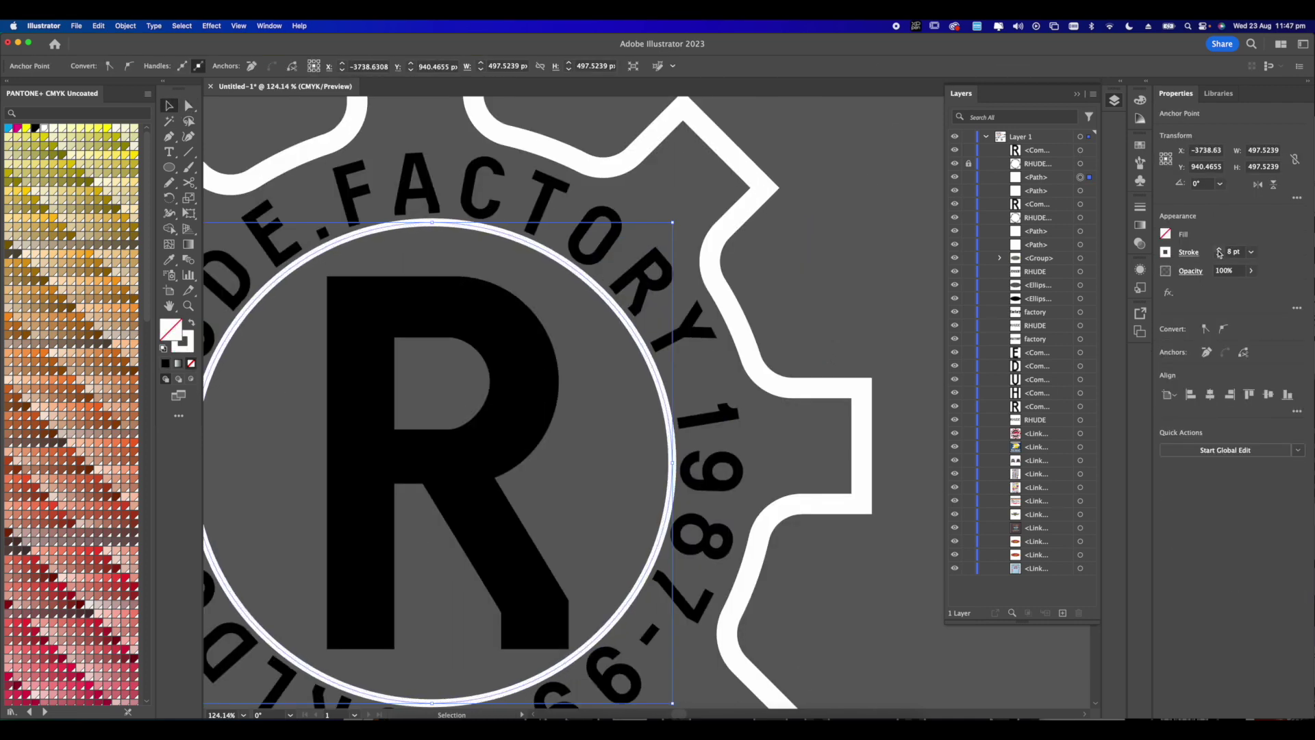
pyautogui.scroll(2, 1219, 253)
pyautogui.click(822, 228)
pyautogui.scroll(-4, 821, 229)
# - Fill the area between the gear outline and the inner circle with white using the Shape Builder
pyautogui.moveTo(700, 252); pyautogui.dragTo(706, 202)
pyautogui.scroll(-4, 606, 322)
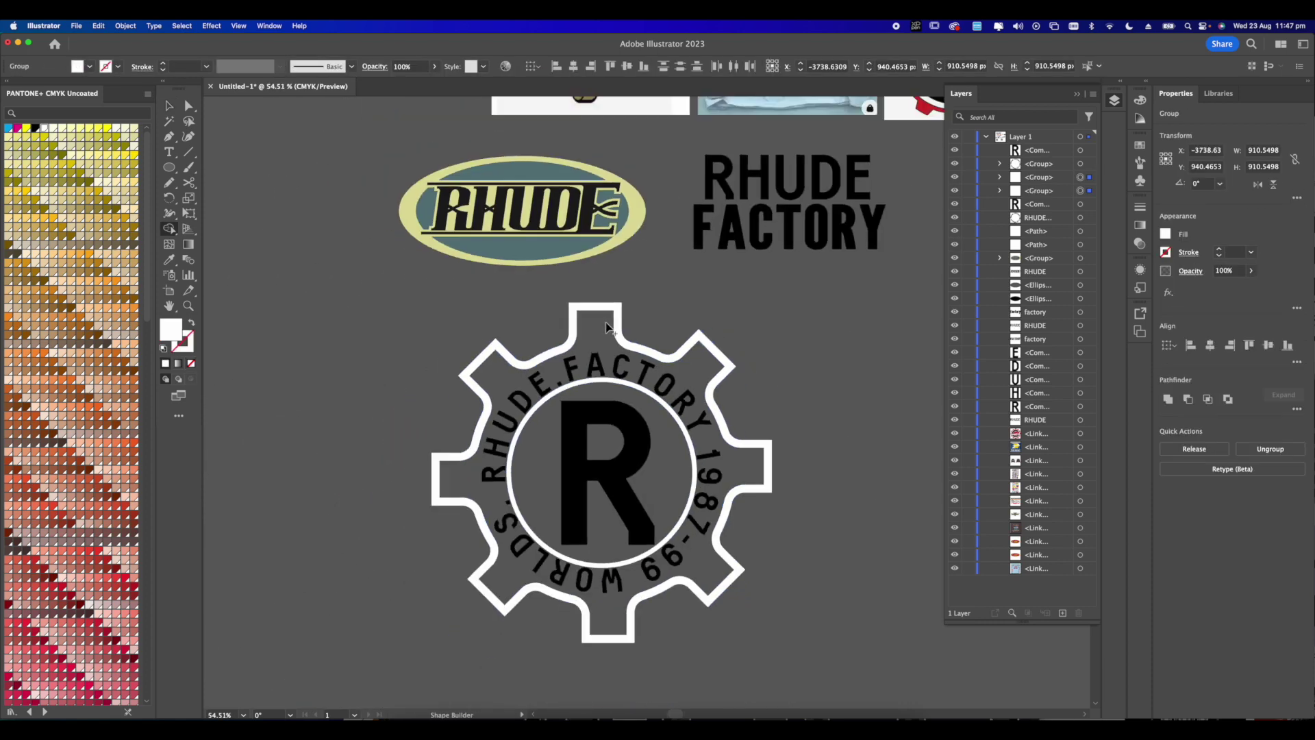
pyautogui.scroll(5, 718, 404)
pyautogui.click(678, 274)
pyautogui.click(169, 107)
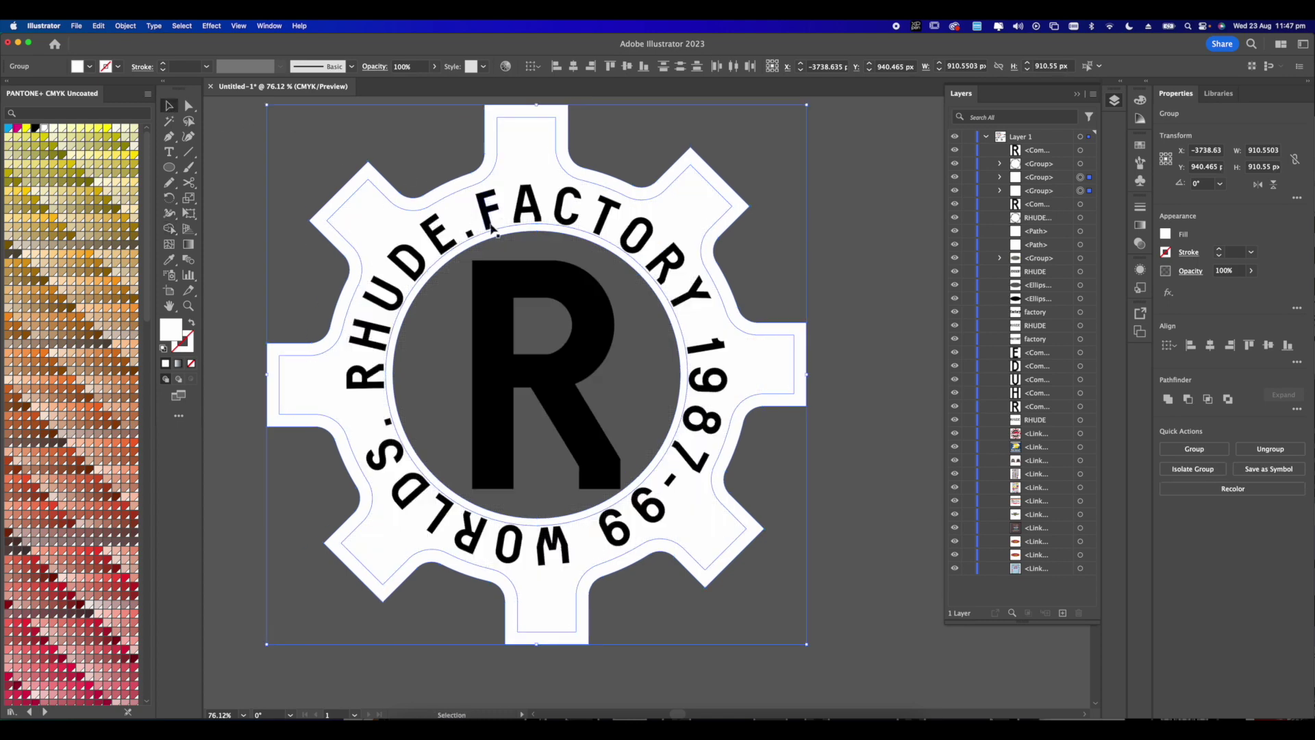
# - Combine the filled gear shapes into a compound path and sample a tan fill with the Eyedropper
pyautogui.press('super+8')
pyautogui.scroll(-4, 548, 226)
pyautogui.press('i')
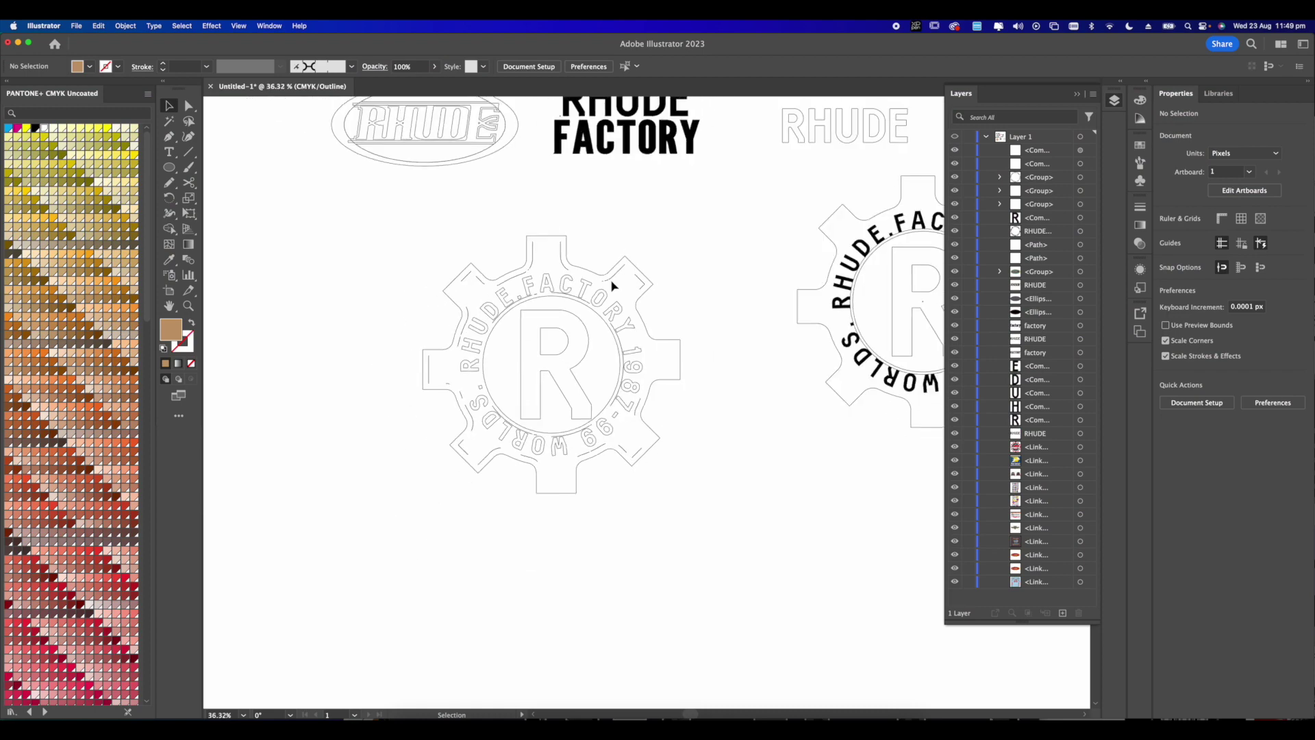
# - Return to preview mode and recolour the tan gear badge with a pale cream swatch
pyautogui.press('super+y')
pyautogui.scroll(-3, 663, 294)
pyautogui.scroll(3, 617, 308)
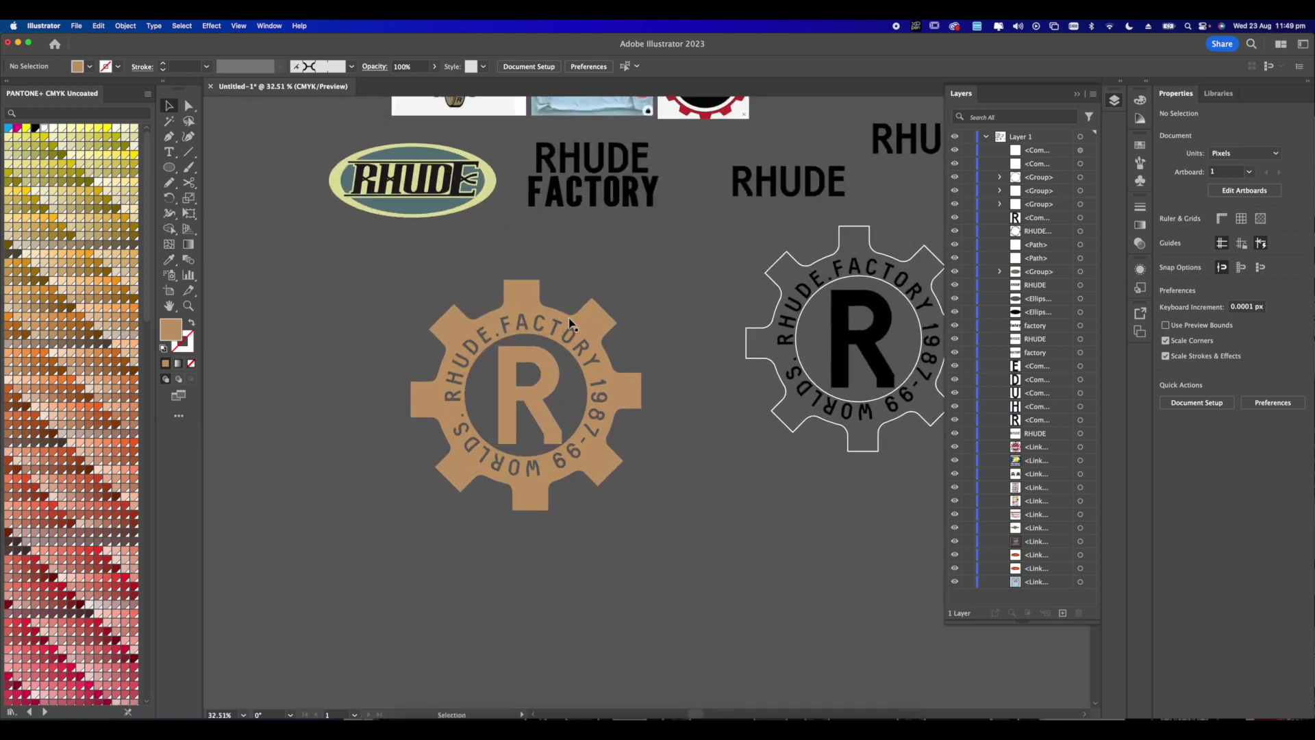
pyautogui.scroll(-5, 616, 316)
pyautogui.moveTo(608, 338); pyautogui.dragTo(607, 481)
pyautogui.click(602, 479)
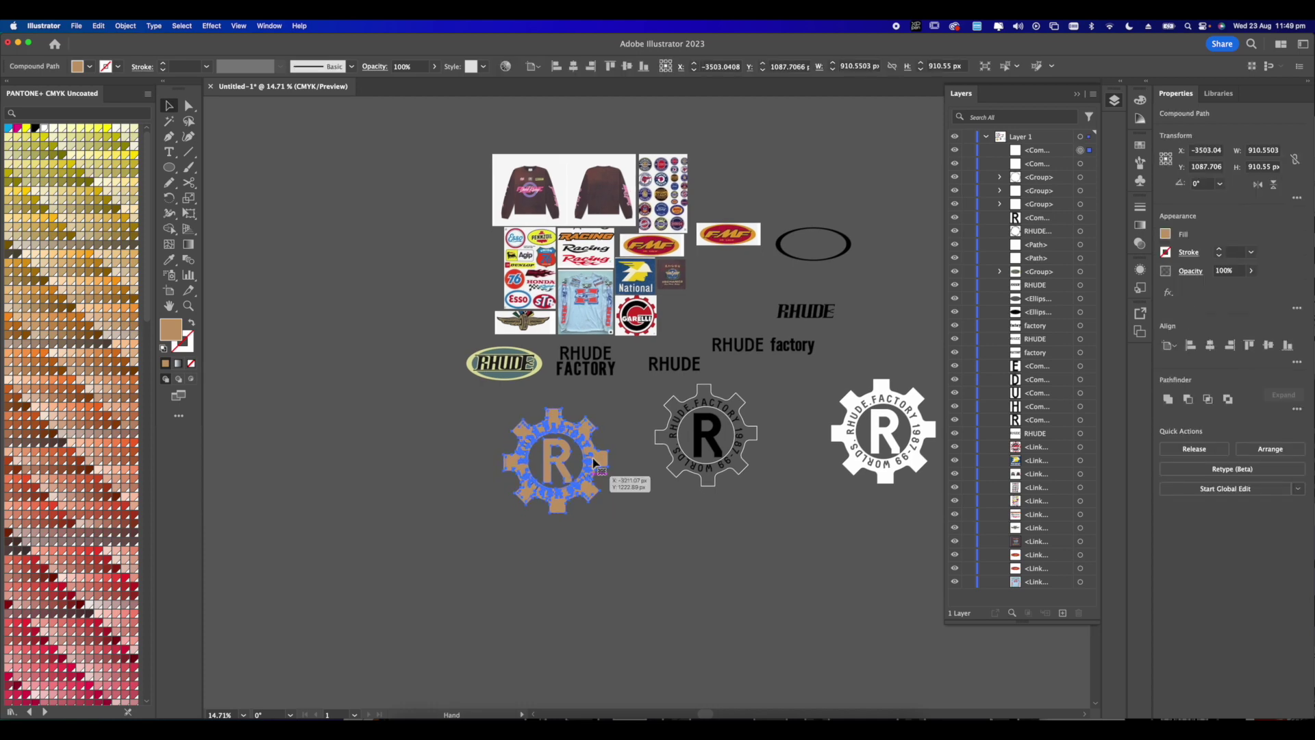
pyautogui.click(1165, 234)
pyautogui.press('Escape')
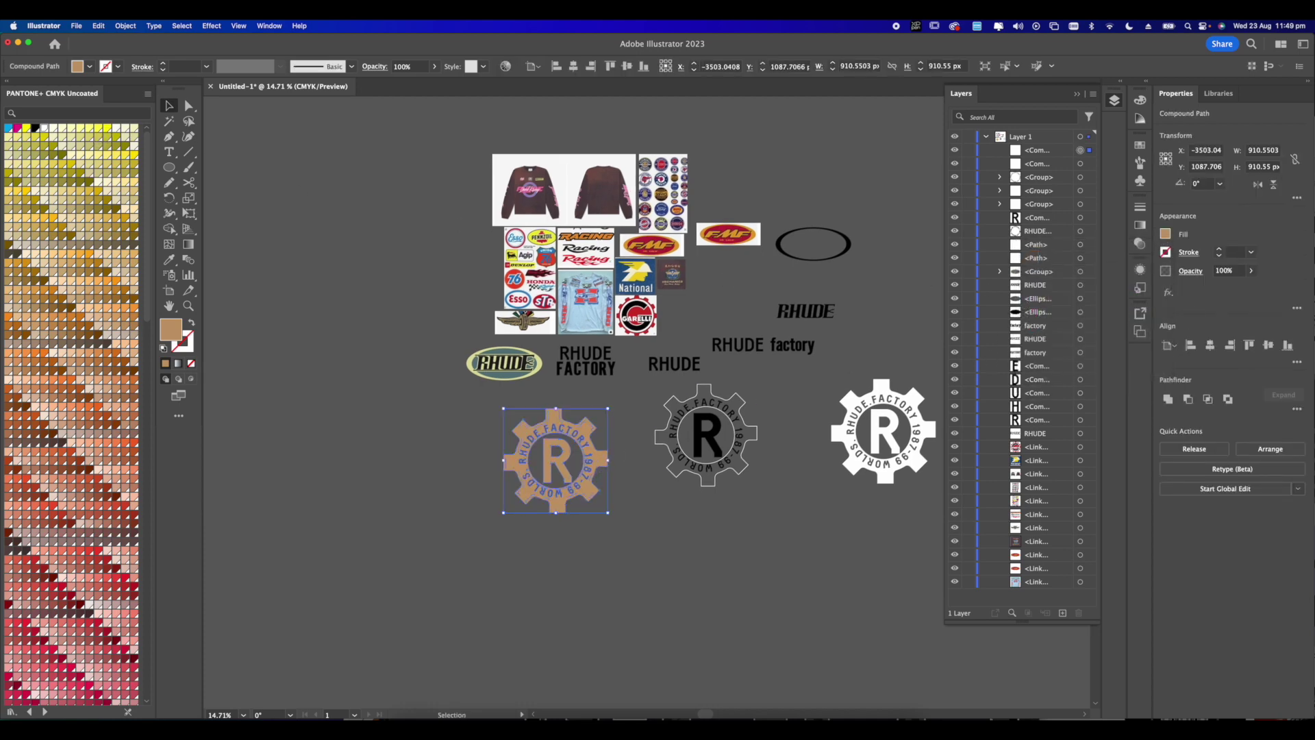
pyautogui.click(55, 129)
pyautogui.click(454, 434)
# - Move the cream gear badge beside the RHUDE oval badge
pyautogui.scroll(3, 455, 434)
pyautogui.moveTo(569, 394); pyautogui.dragTo(402, 273)
pyautogui.moveTo(426, 404); pyautogui.dragTo(430, 350)
# - Trace the upper half of the arrow in the Dodge reference logo with the Pen tool, starting at the arrow's tip
pyautogui.scroll(5, 455, 286)
pyautogui.click(455, 287)
pyautogui.scroll(-5, 455, 288)
pyautogui.scroll(10, 794, 113)
pyautogui.press('p')
pyautogui.click(347, 359)
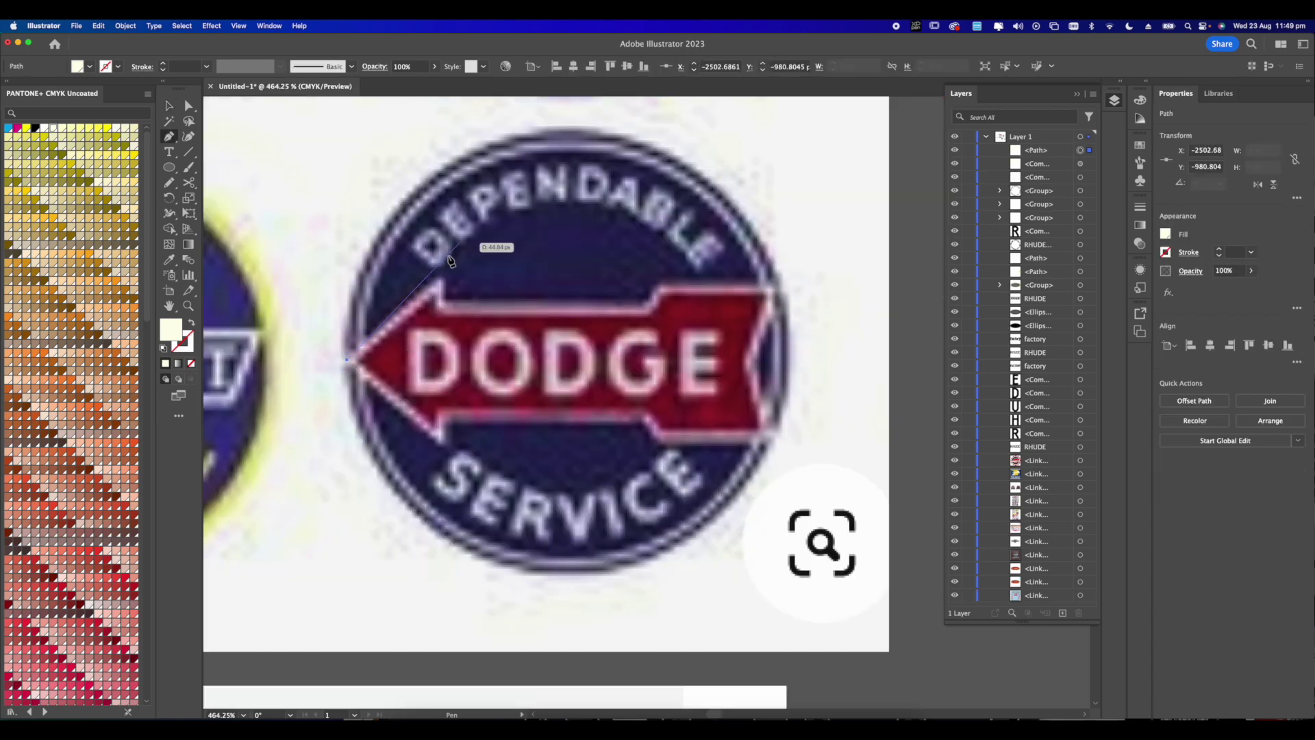
pyautogui.click(459, 226)
pyautogui.click(459, 301)
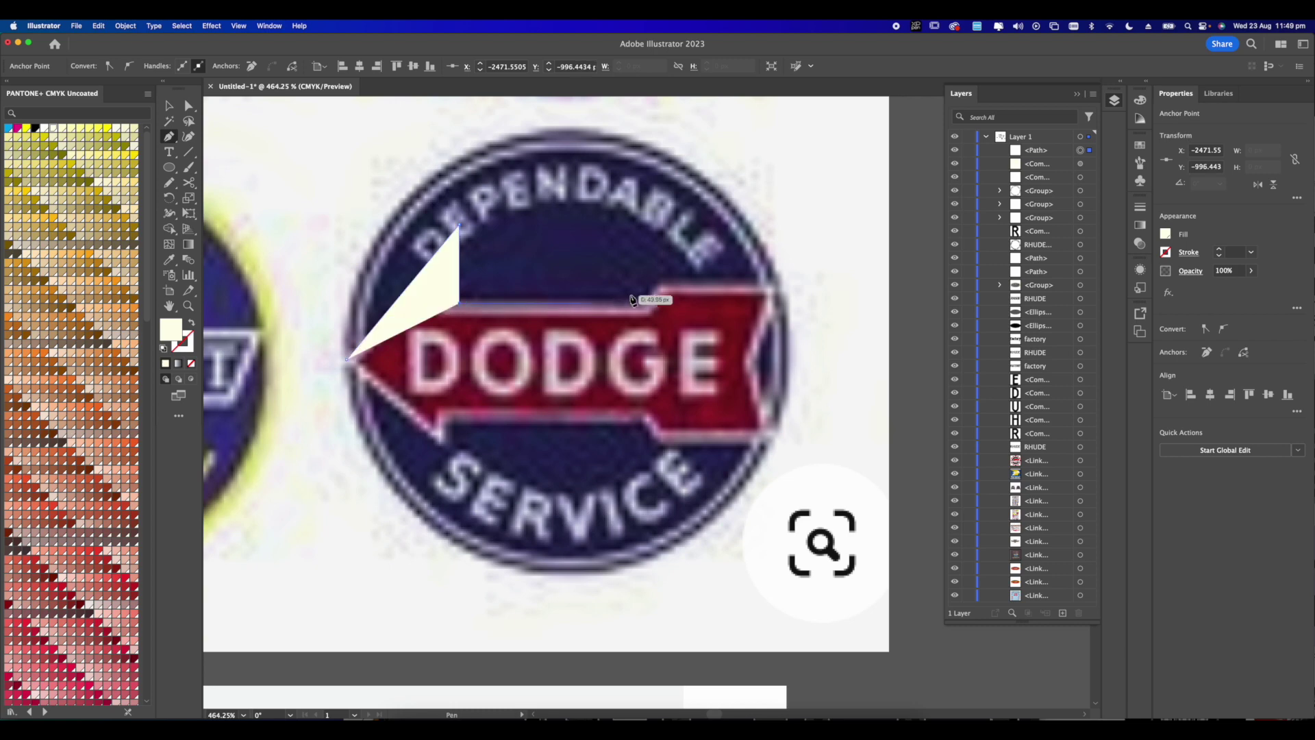
pyautogui.click(649, 308)
pyautogui.click(663, 279)
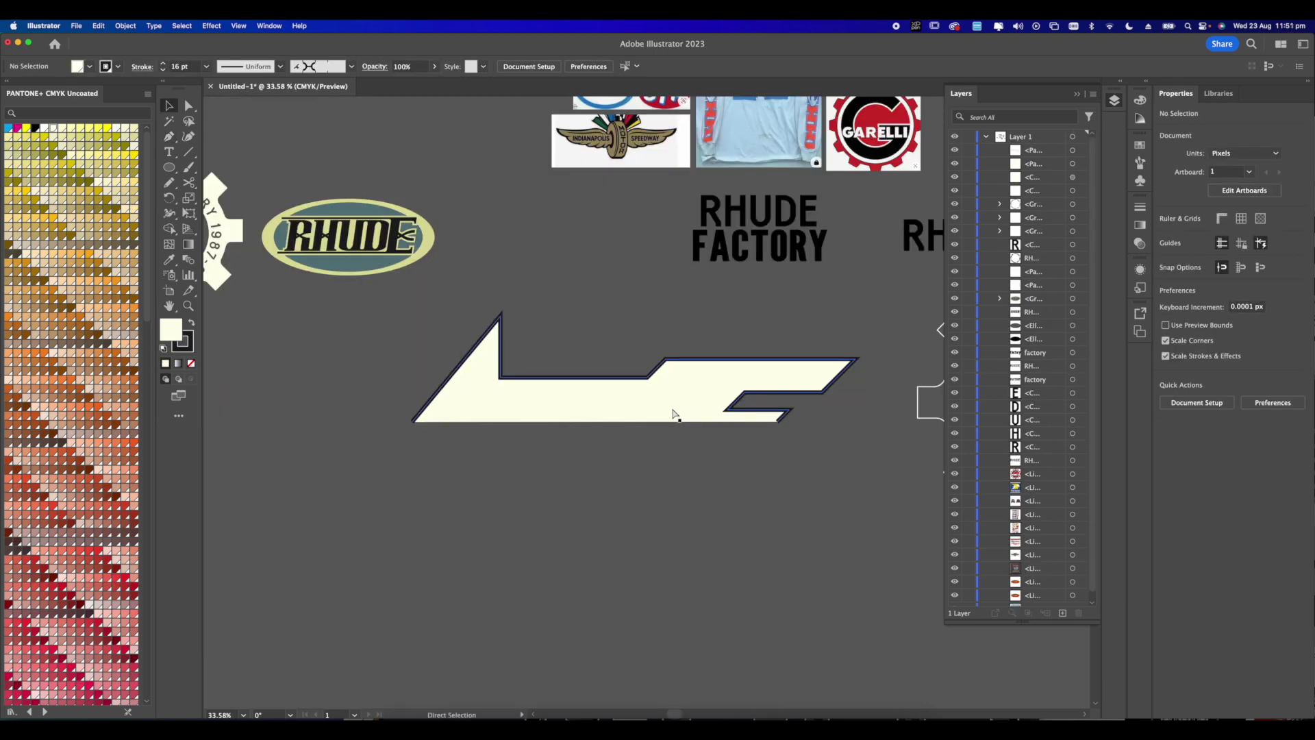
# - Show the rulers and try a horizontal guide along the lower edge of the half-arrow
pyautogui.press('v')
pyautogui.press('super+r')
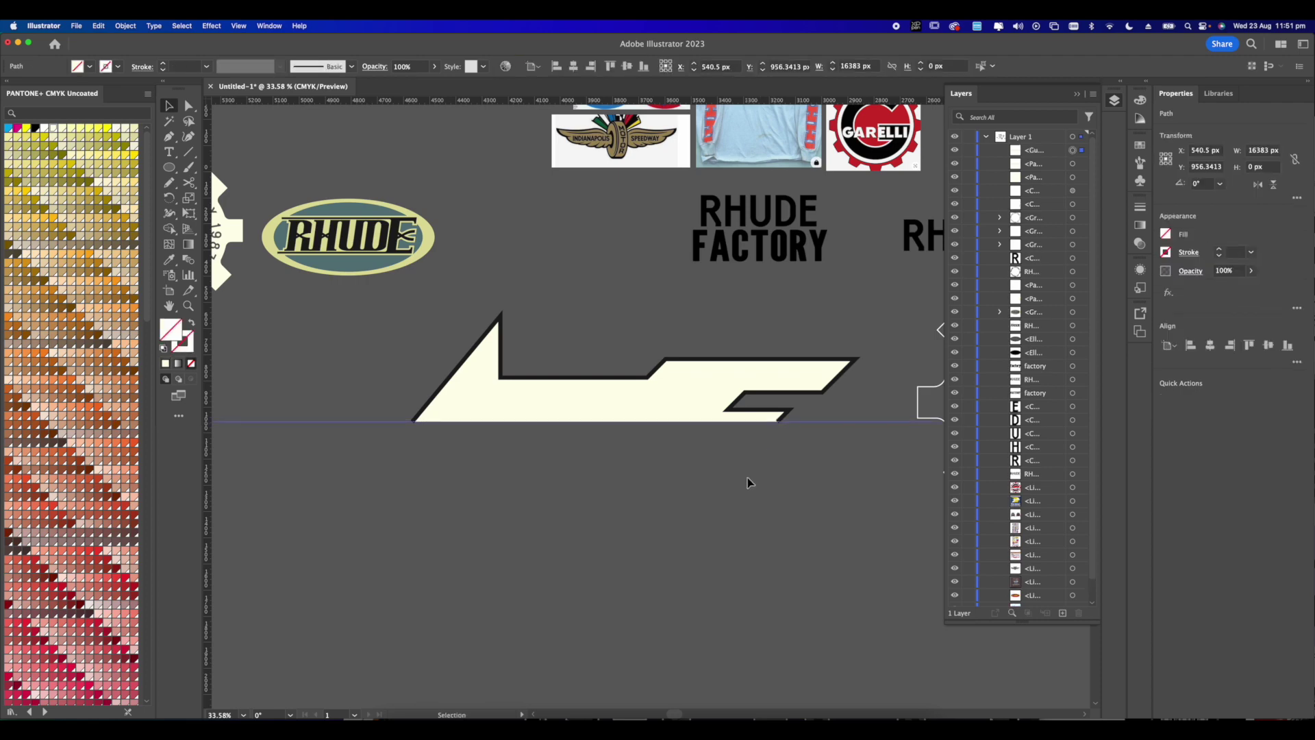
pyautogui.scroll(3, 734, 462)
pyautogui.scroll(-5, 733, 461)
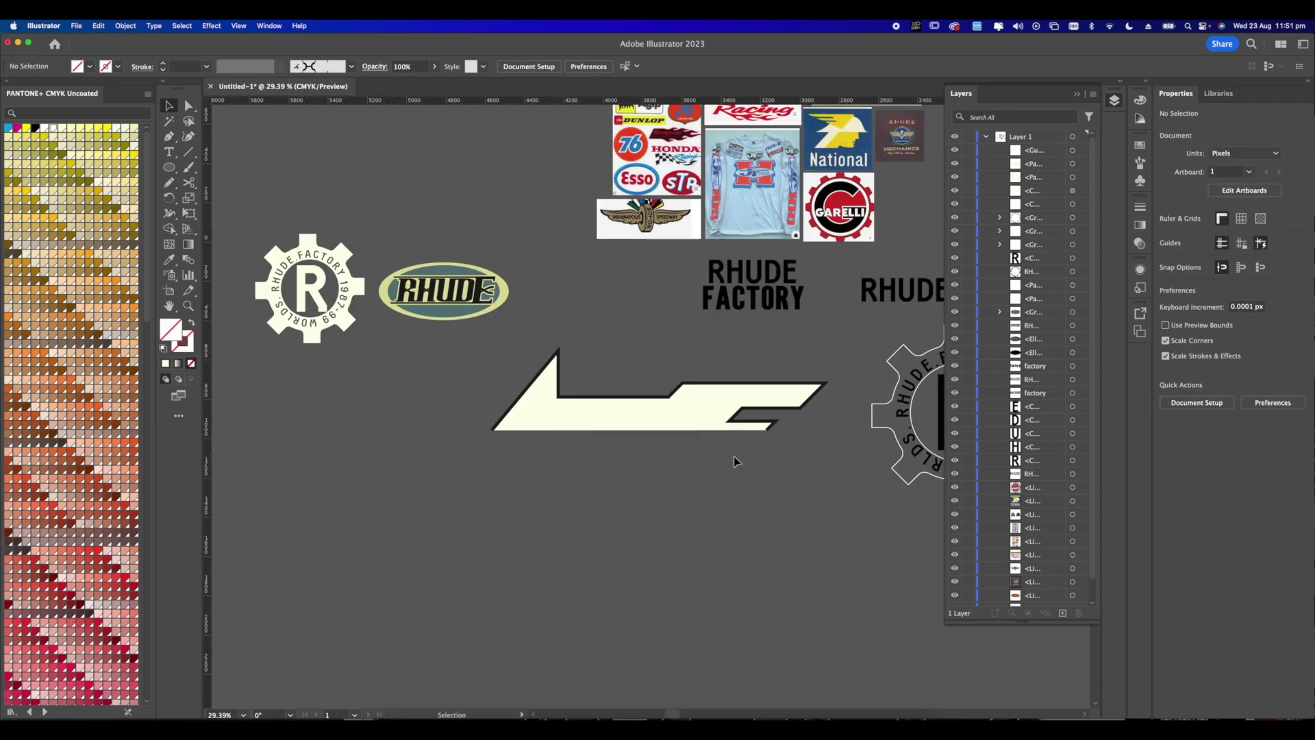
pyautogui.click(829, 432)
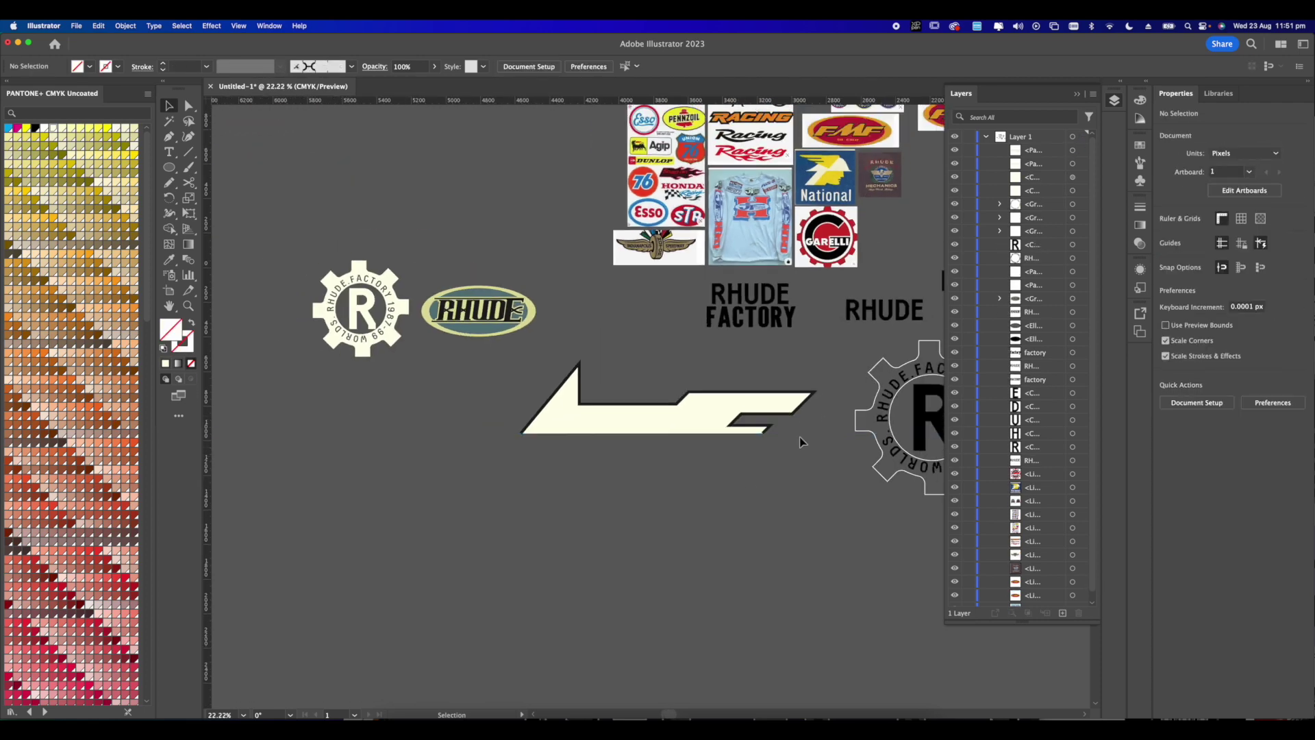
# - Duplicate the half-arrow below the original and reflect the copy across the horizontal axis
pyautogui.click(672, 420)
pyautogui.moveTo(672, 420); pyautogui.dragTo(670, 466)
pyautogui.rightClick(747, 461)
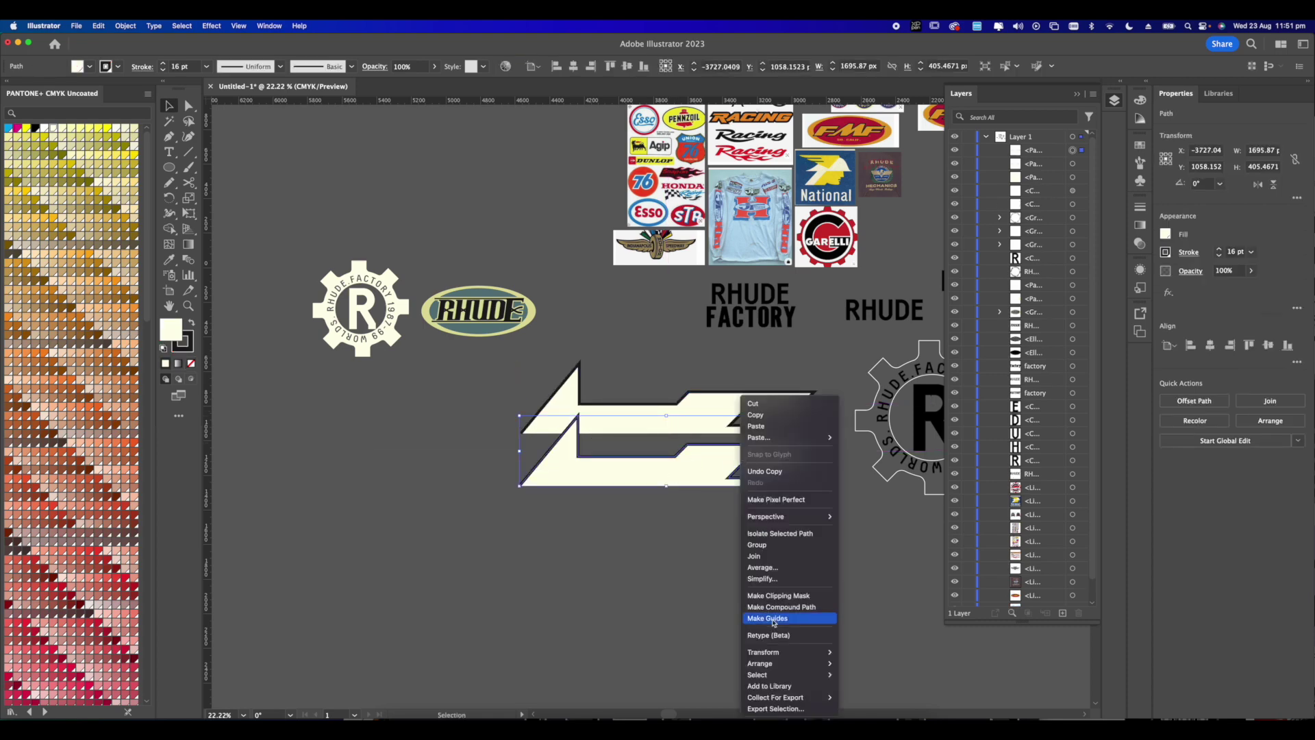
pyautogui.moveTo(815, 652)
pyautogui.click(858, 652)
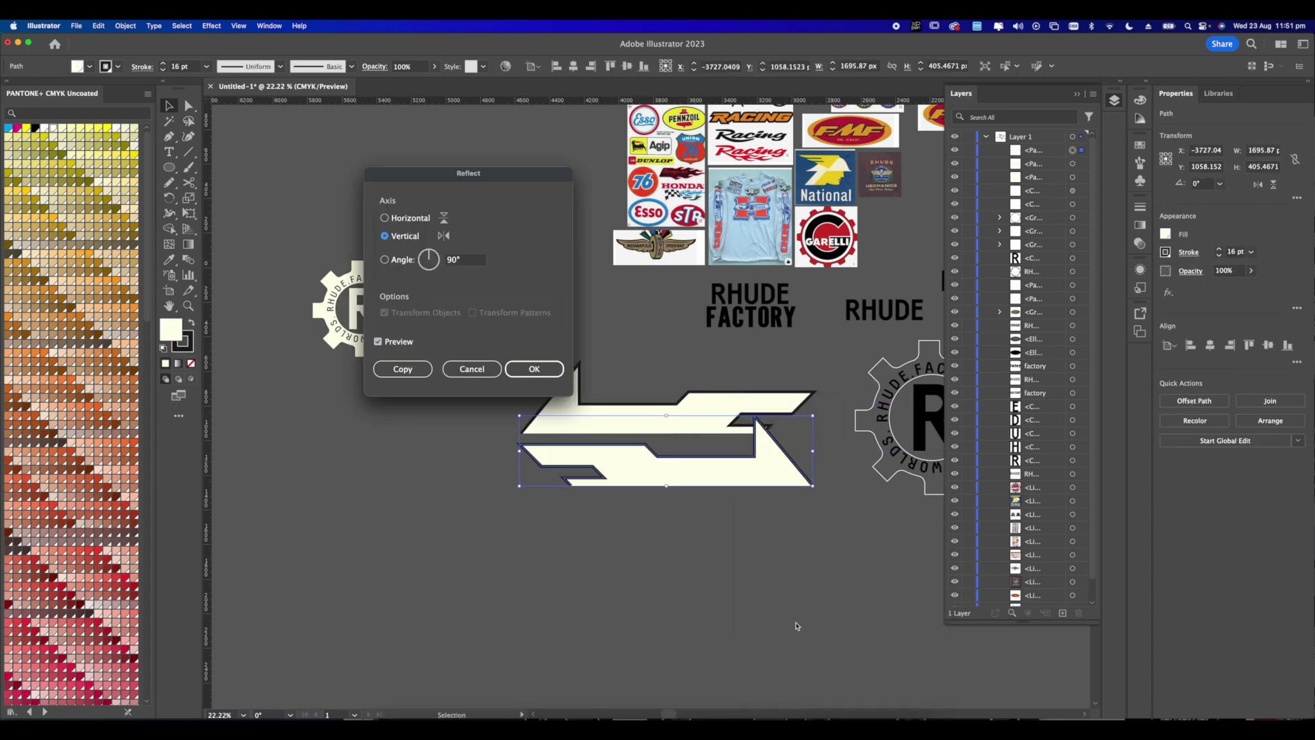
pyautogui.click(385, 218)
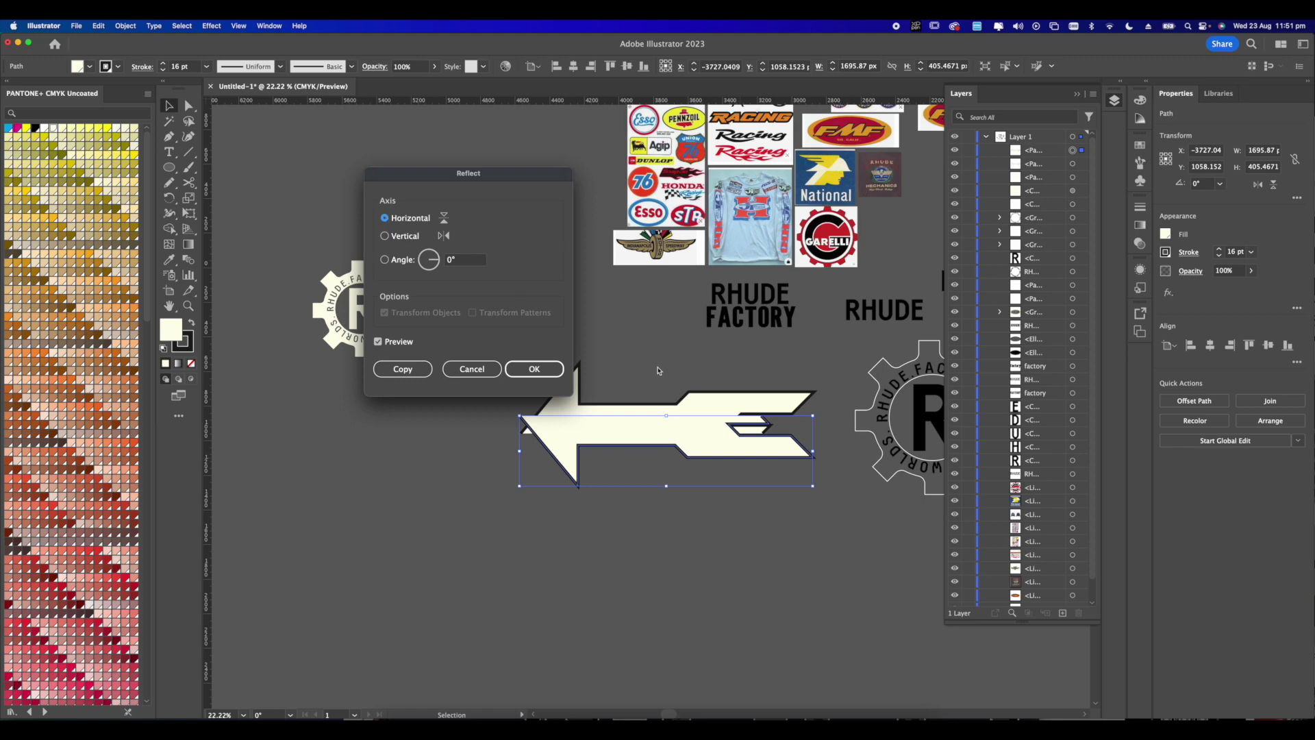
pyautogui.click(534, 368)
# - Fit the reflected half against the original to form a full arrow and align both halves on their horizontal centres
pyautogui.moveTo(610, 420); pyautogui.dragTo(613, 461)
pyautogui.moveTo(722, 513); pyautogui.dragTo(682, 502)
pyautogui.moveTo(449, 382); pyautogui.dragTo(582, 452)
pyautogui.click(1271, 350)
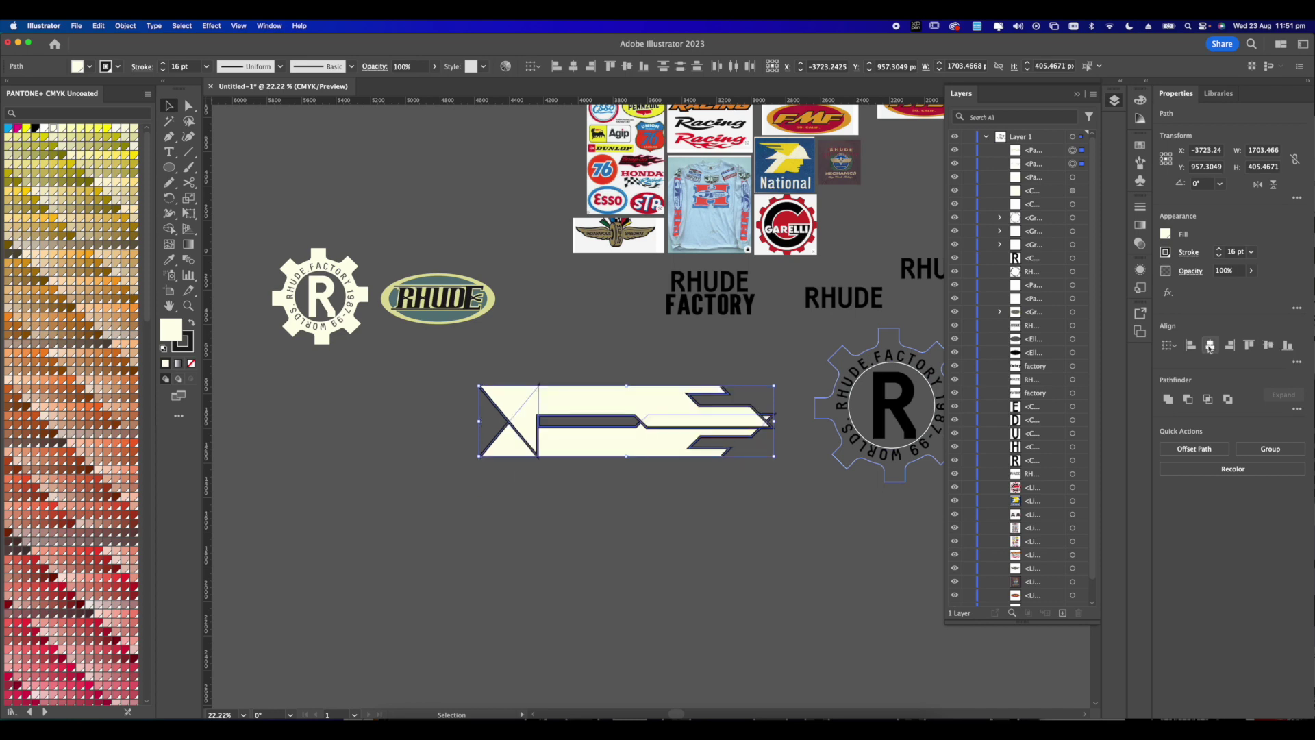
pyautogui.press('super+z')
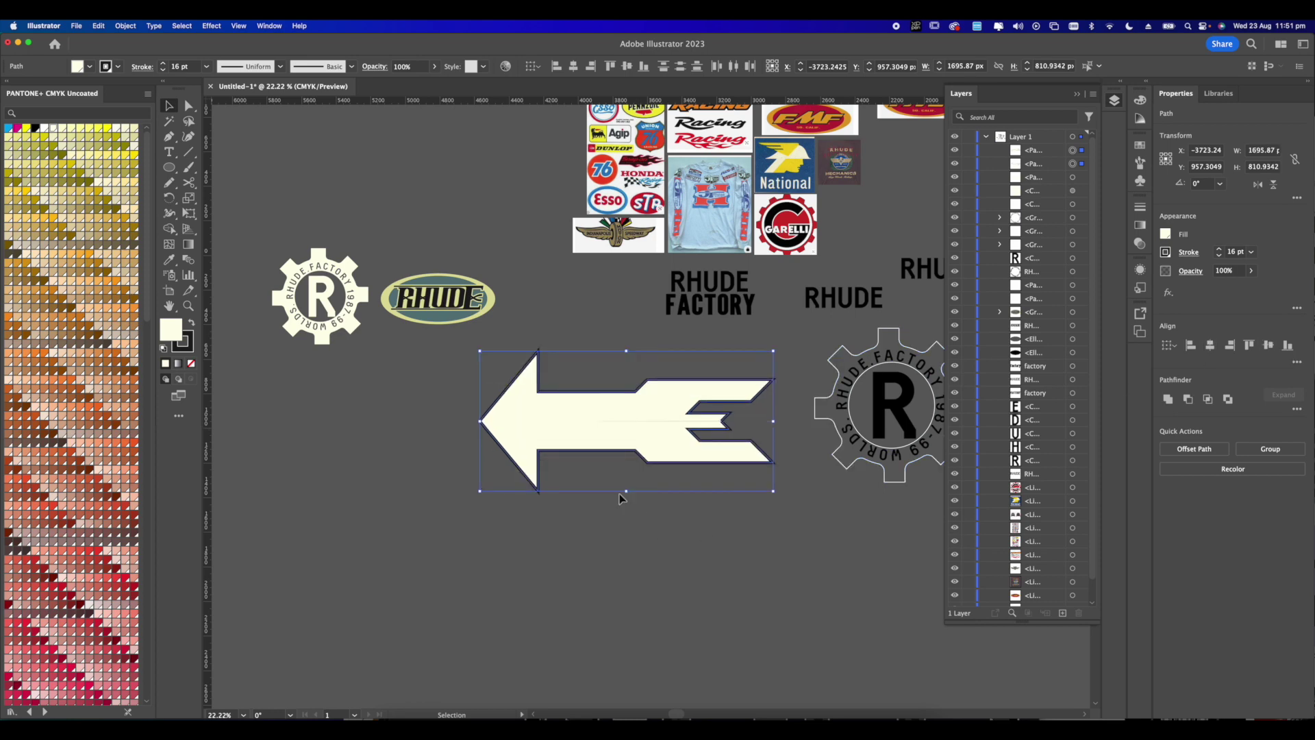
pyautogui.scroll(5, 631, 452)
pyautogui.click(848, 400)
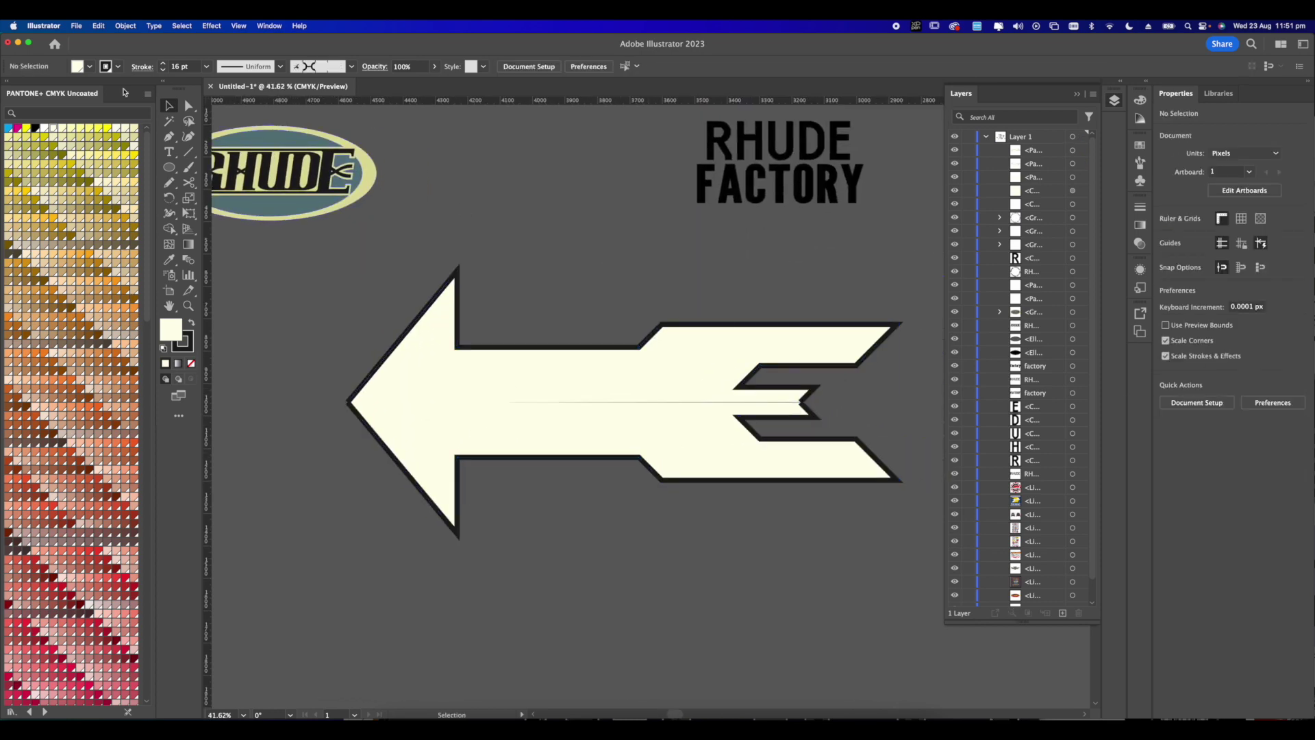
# - Join the two arrow halves at the arrow's tip
pyautogui.click(189, 105)
pyautogui.click(349, 402)
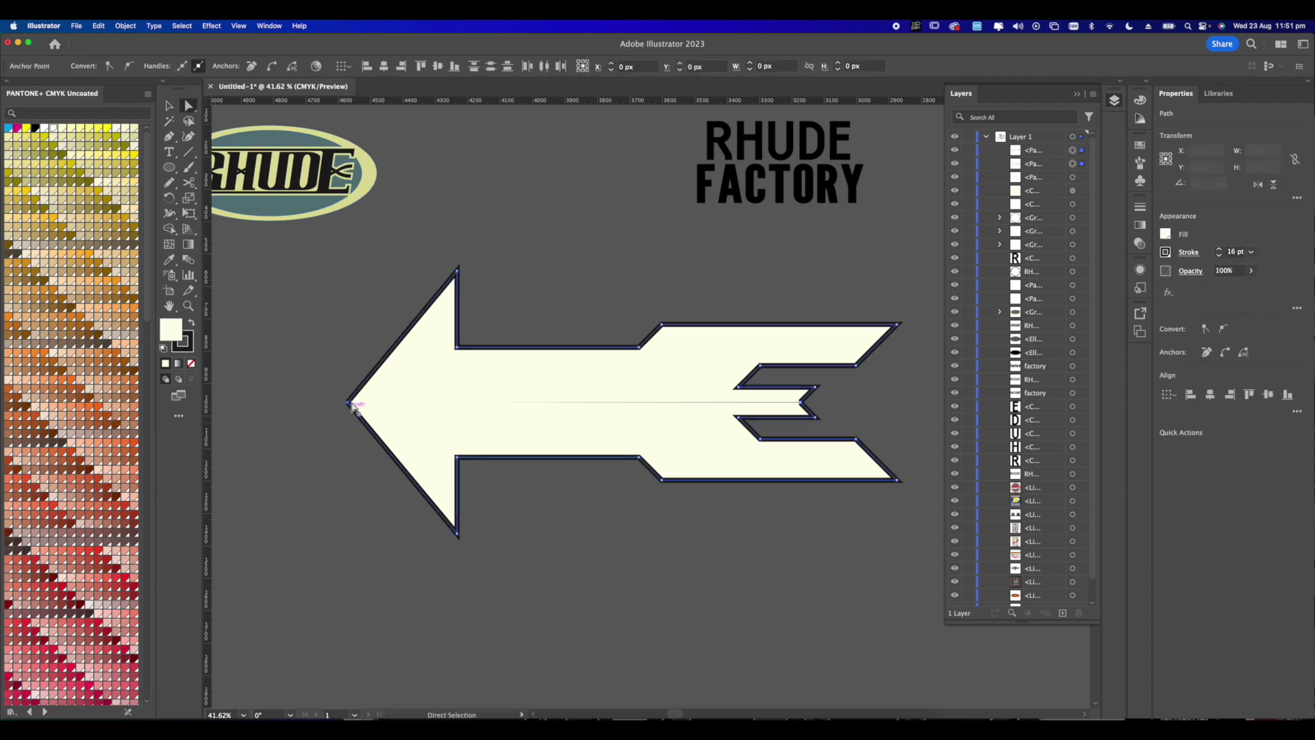
pyautogui.rightClick(350, 404)
pyautogui.click(365, 536)
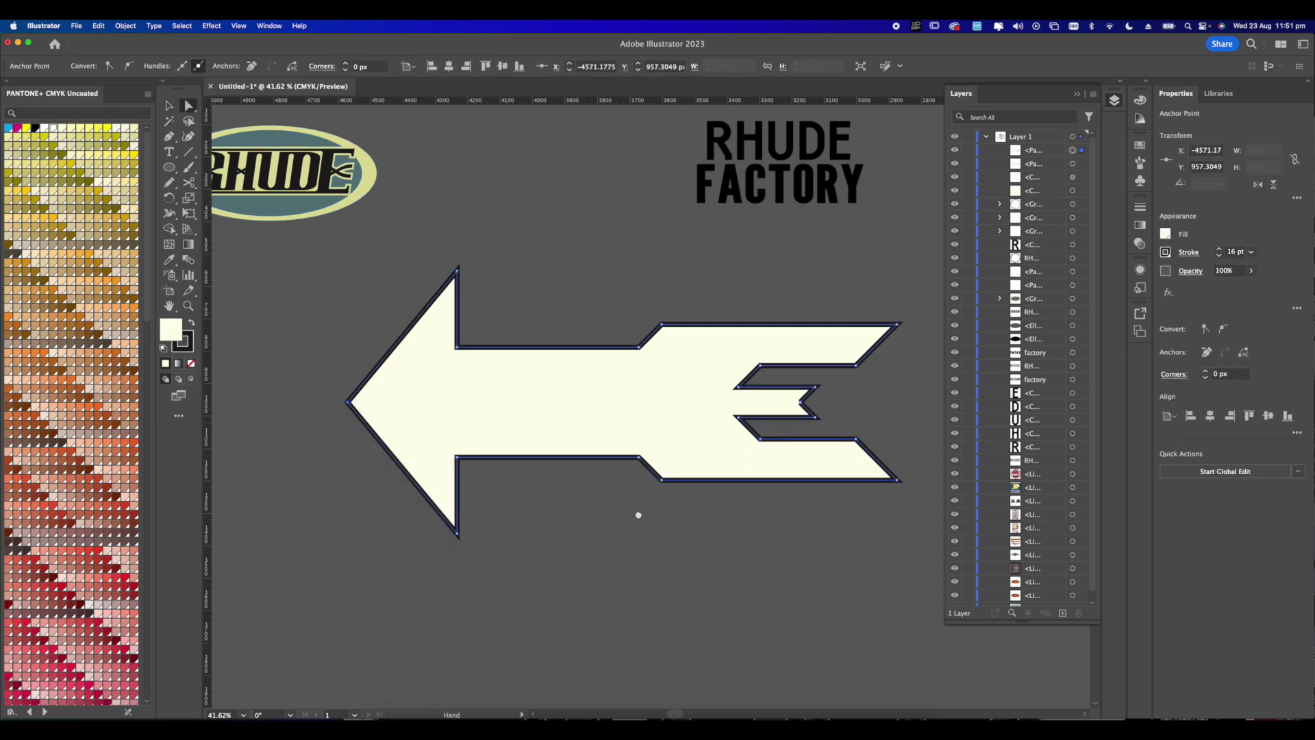
# - Join the open path ends at the inner notch of the arrow's tail to close the outline
pyautogui.hscroll(3, 672, 511)
pyautogui.scroll(6, 726, 397)
pyautogui.click(690, 426)
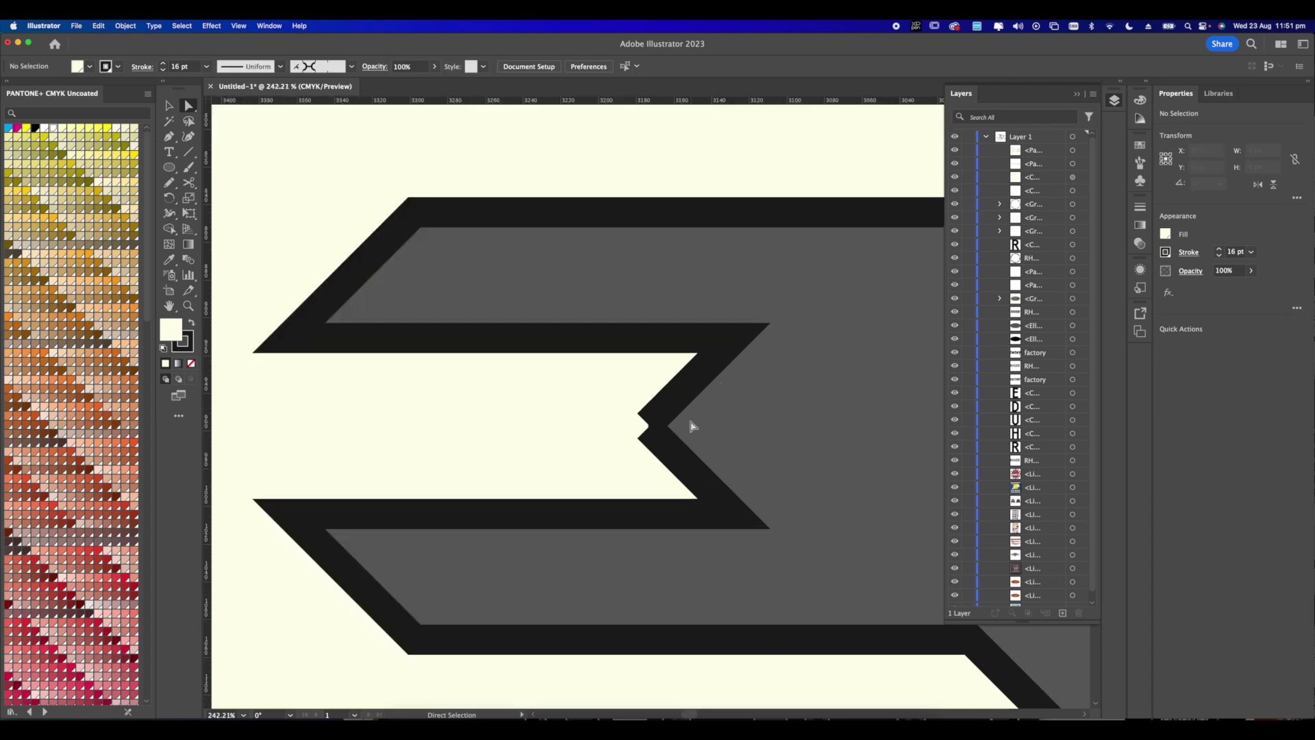
pyautogui.click(638, 426)
pyautogui.rightClick(652, 399)
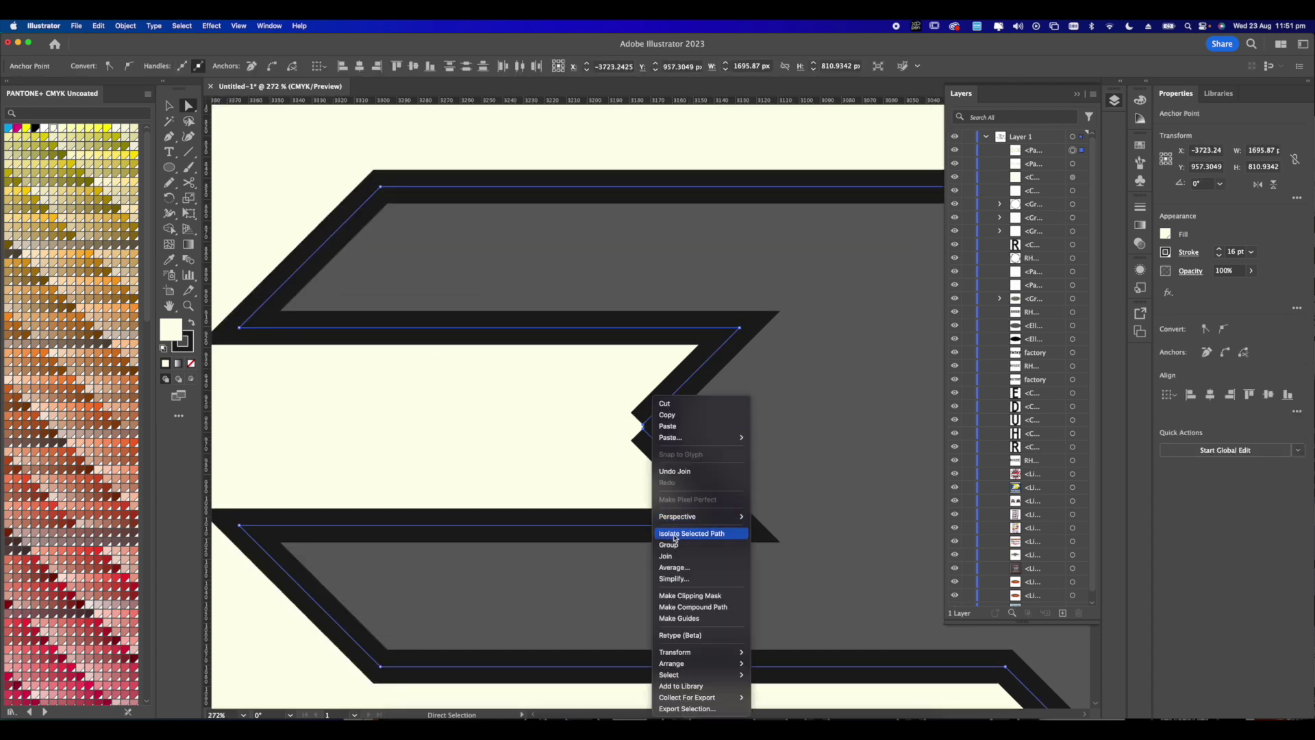
pyautogui.click(795, 444)
pyautogui.scroll(-5, 450, 415)
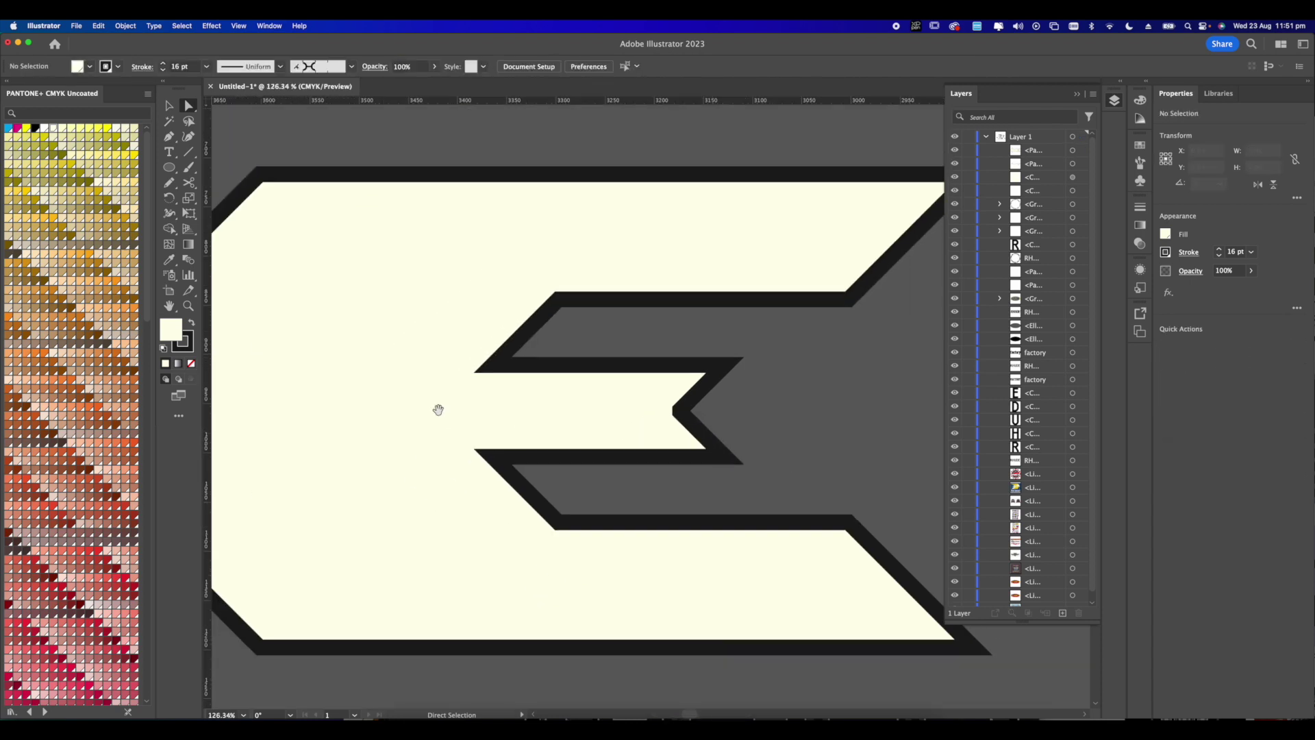
pyautogui.scroll(3, 664, 330)
pyautogui.scroll(-5, 663, 330)
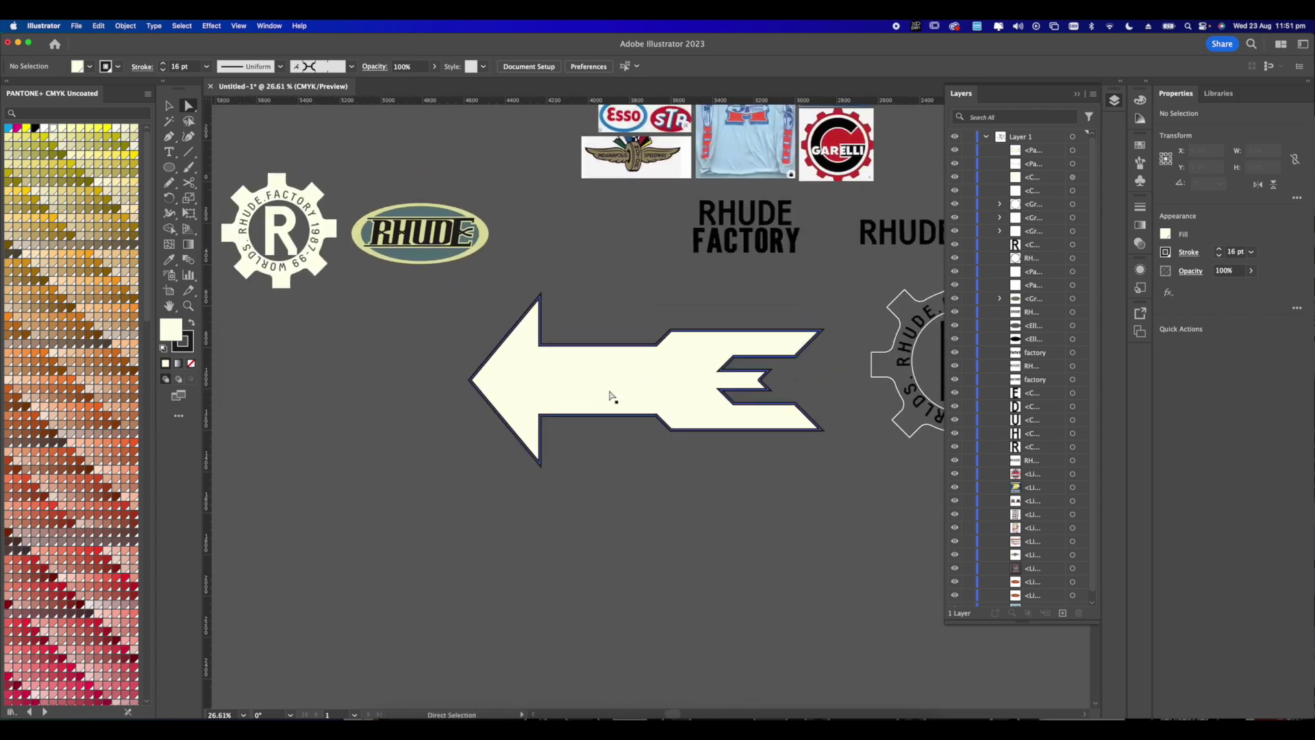
pyautogui.scroll(-2, 671, 448)
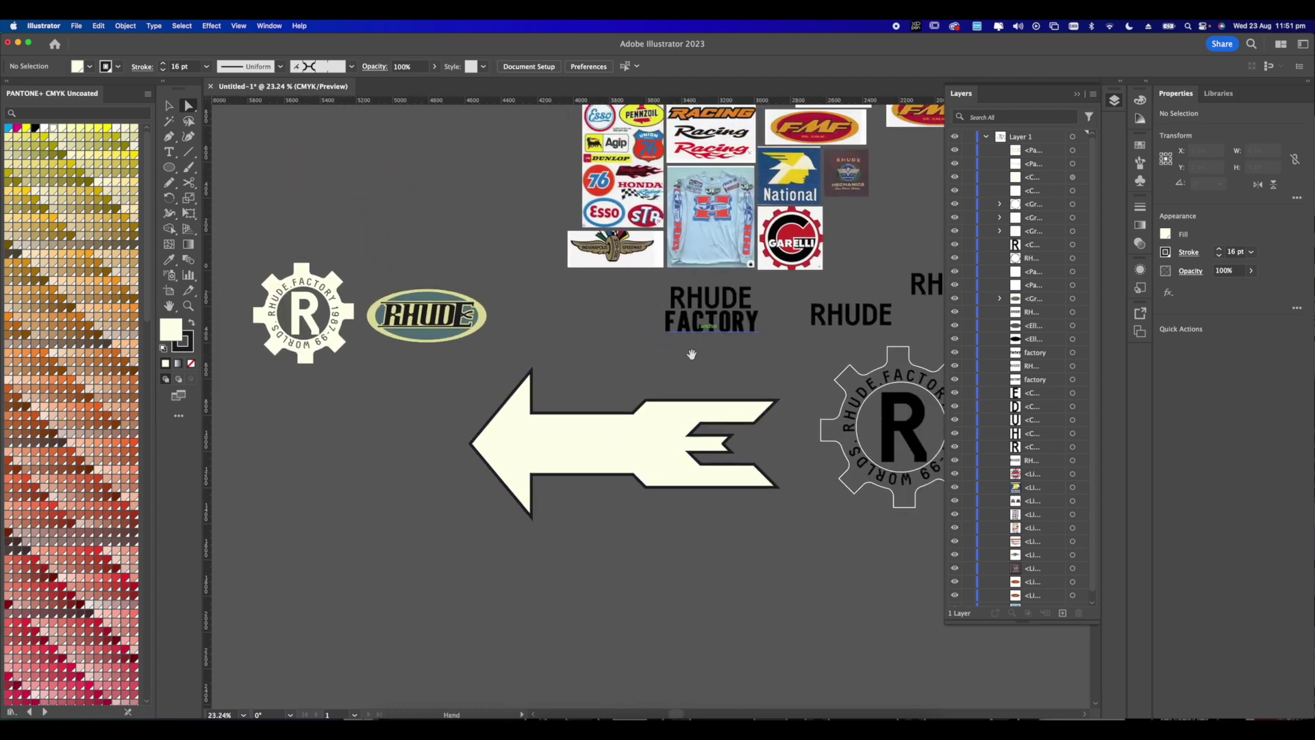
# - Place the FACTORY text on the shaft of the arrow
pyautogui.click(168, 105)
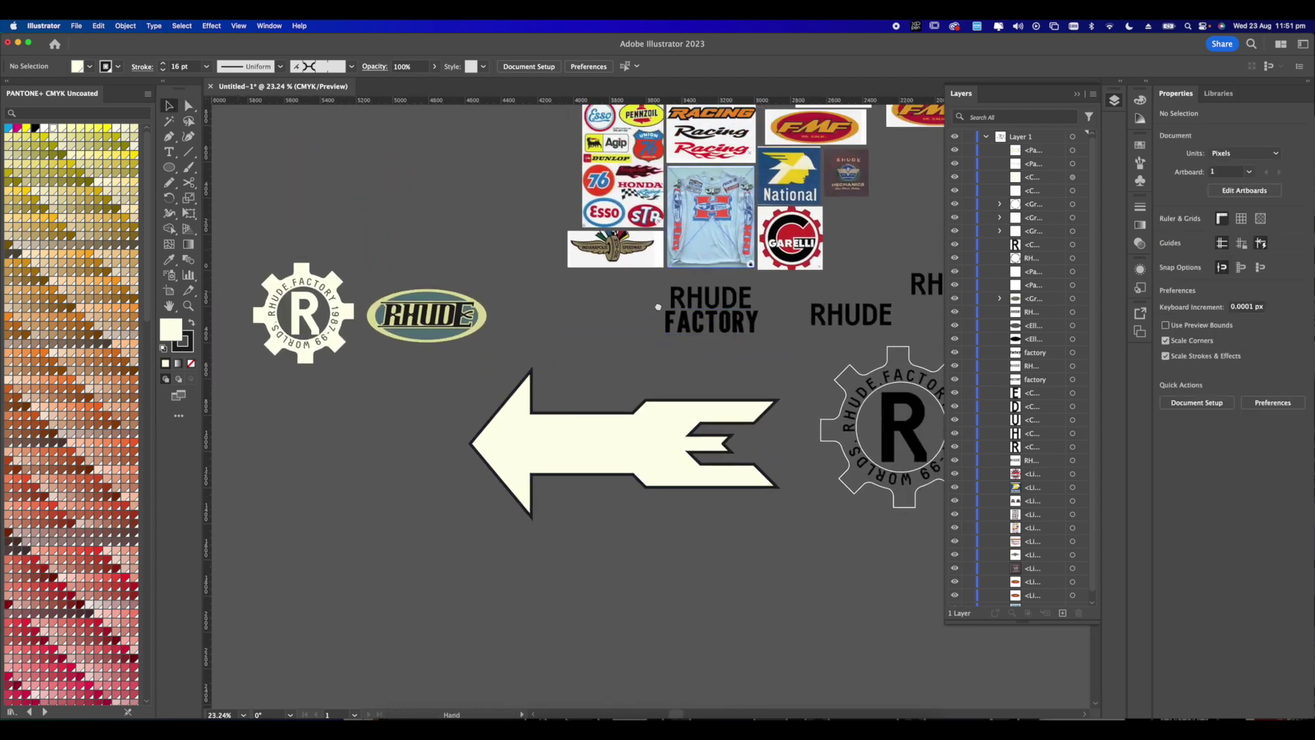
pyautogui.scroll(2, 616, 287)
pyautogui.moveTo(644, 260); pyautogui.dragTo(600, 305)
pyautogui.scroll(2, 600, 305)
pyautogui.scroll(3, 601, 304)
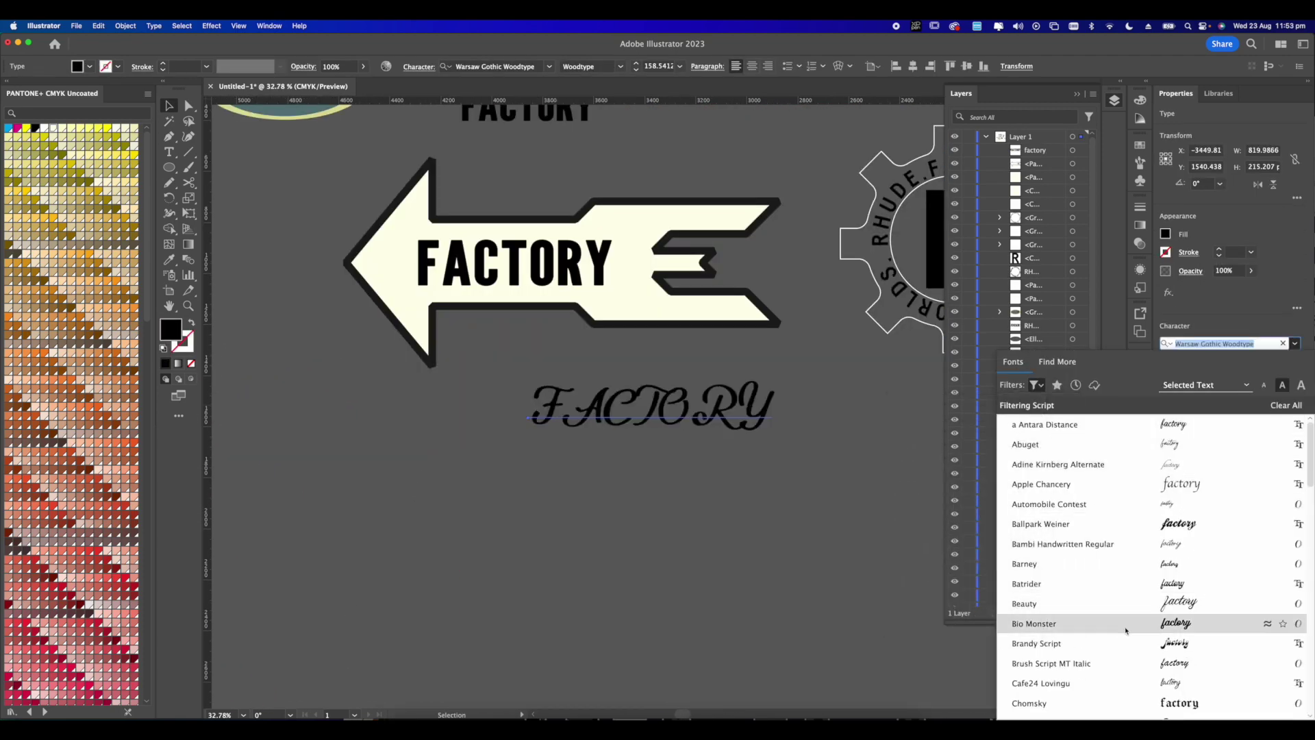
# - Set the spare factory text below the arrow in the Streetwear script font and change its wording to Rhude
pyautogui.scroll(-10, 1130, 587)
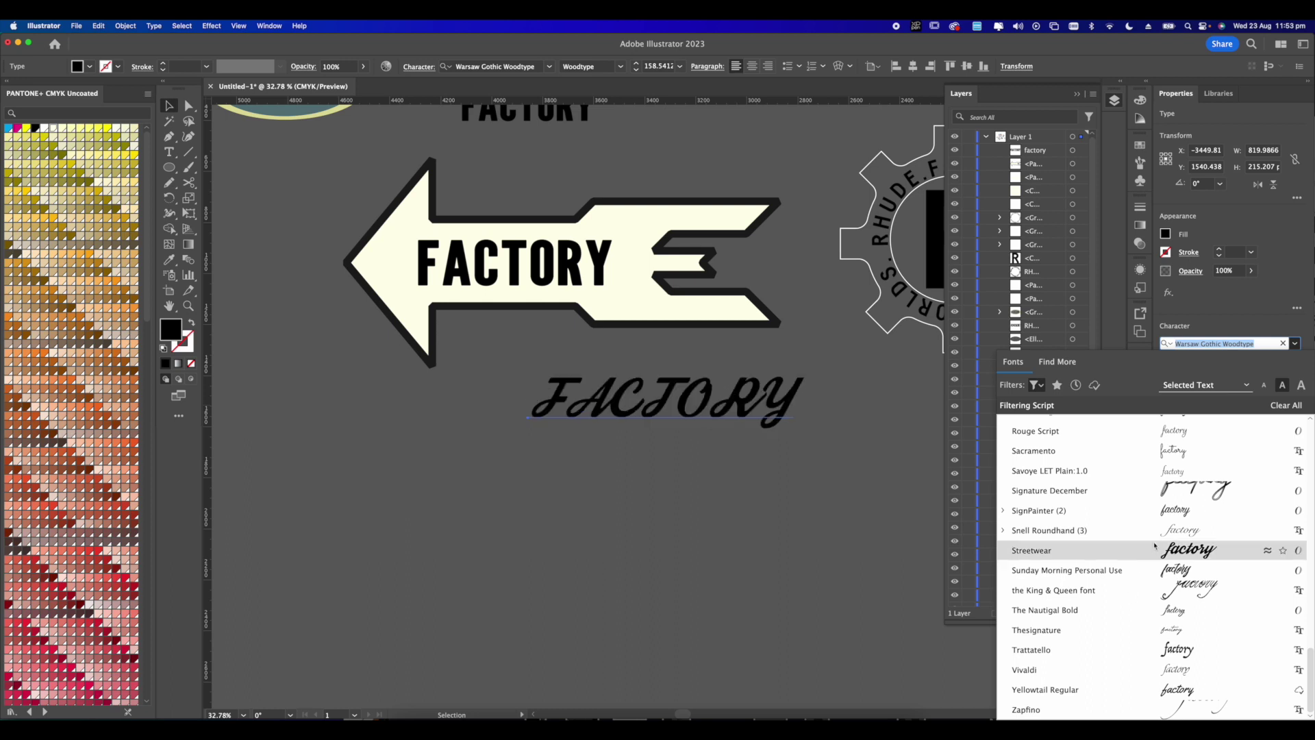
pyautogui.click(1123, 546)
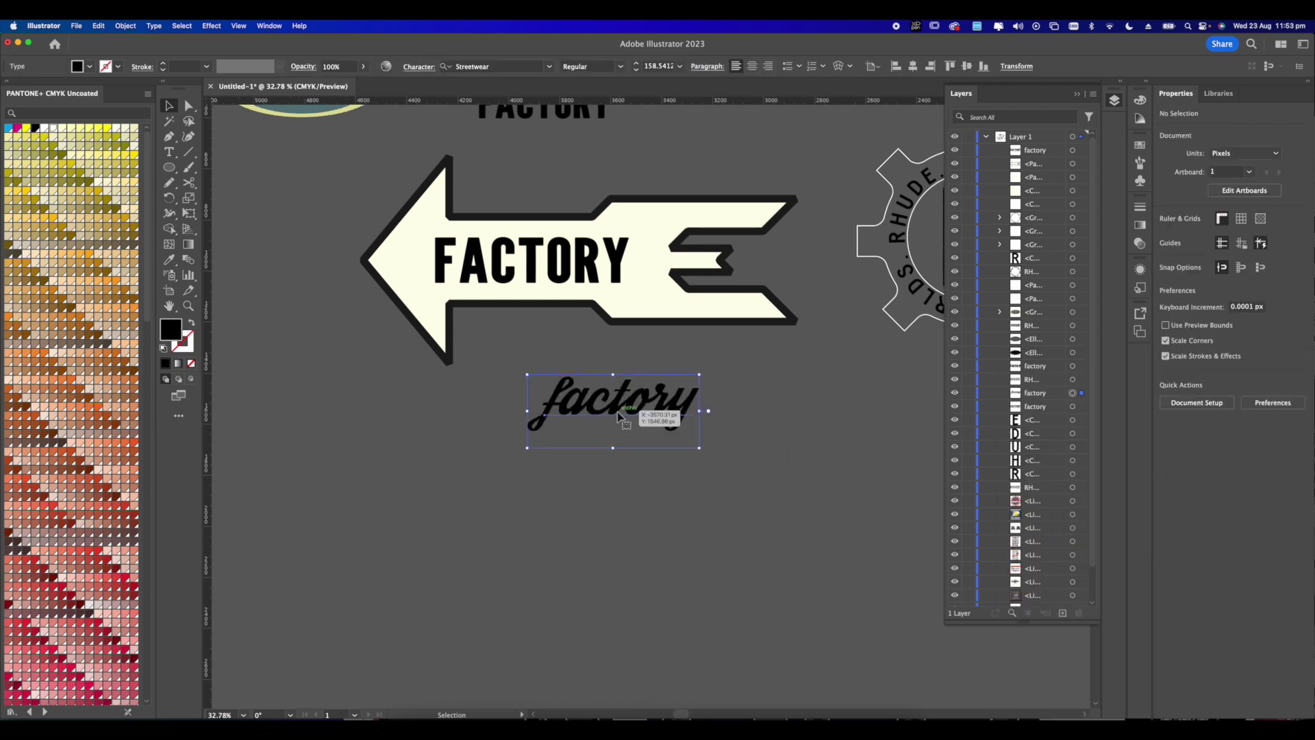
pyautogui.doubleClick(663, 397)
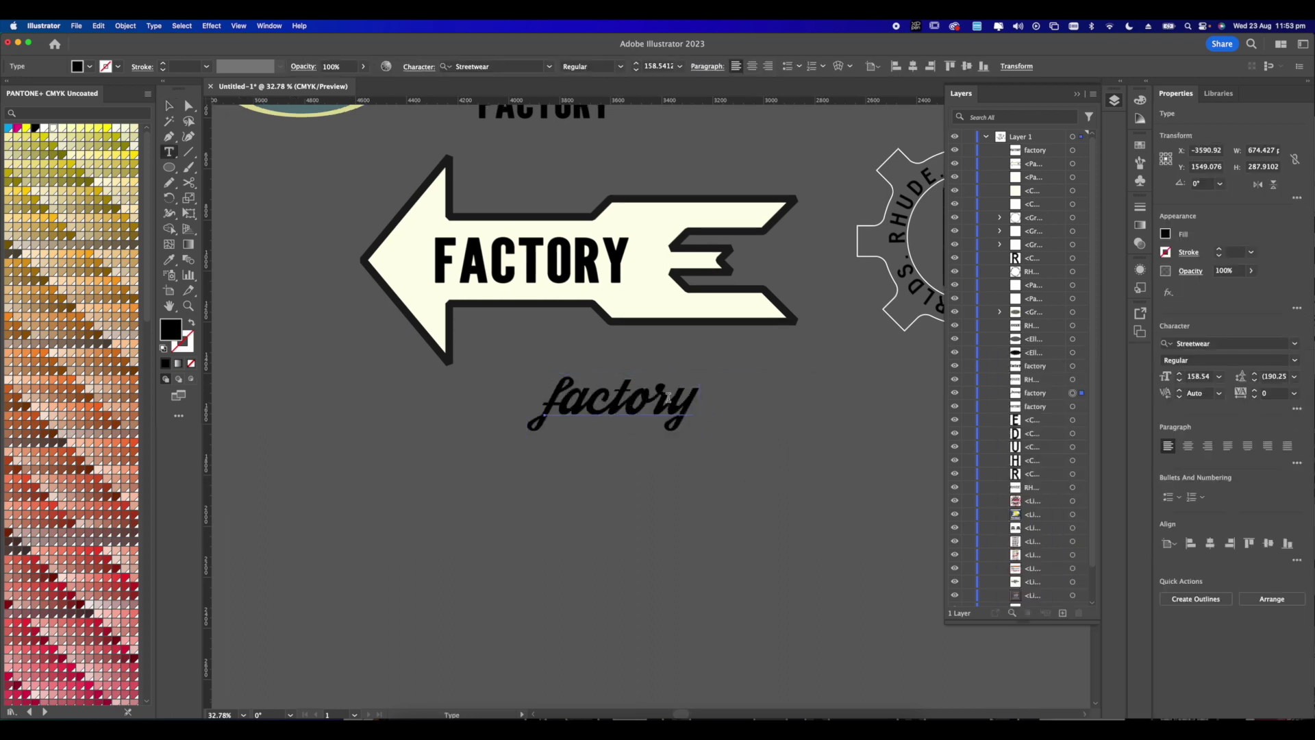
pyautogui.moveTo(681, 399); pyautogui.dragTo(411, 379)
pyautogui.write('Rhude')
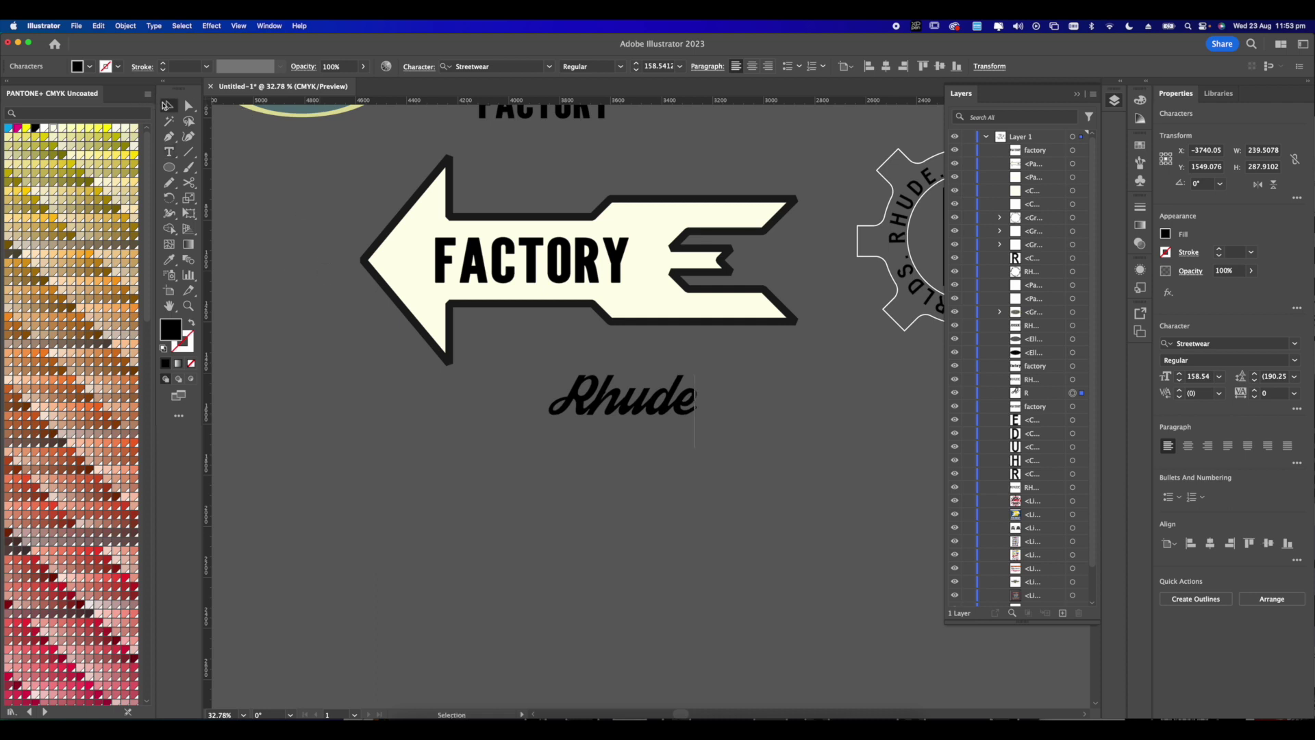
pyautogui.click(166, 105)
# - Convert the Rhude script to outlines and unite its letters into one shape
pyautogui.rightClick(647, 409)
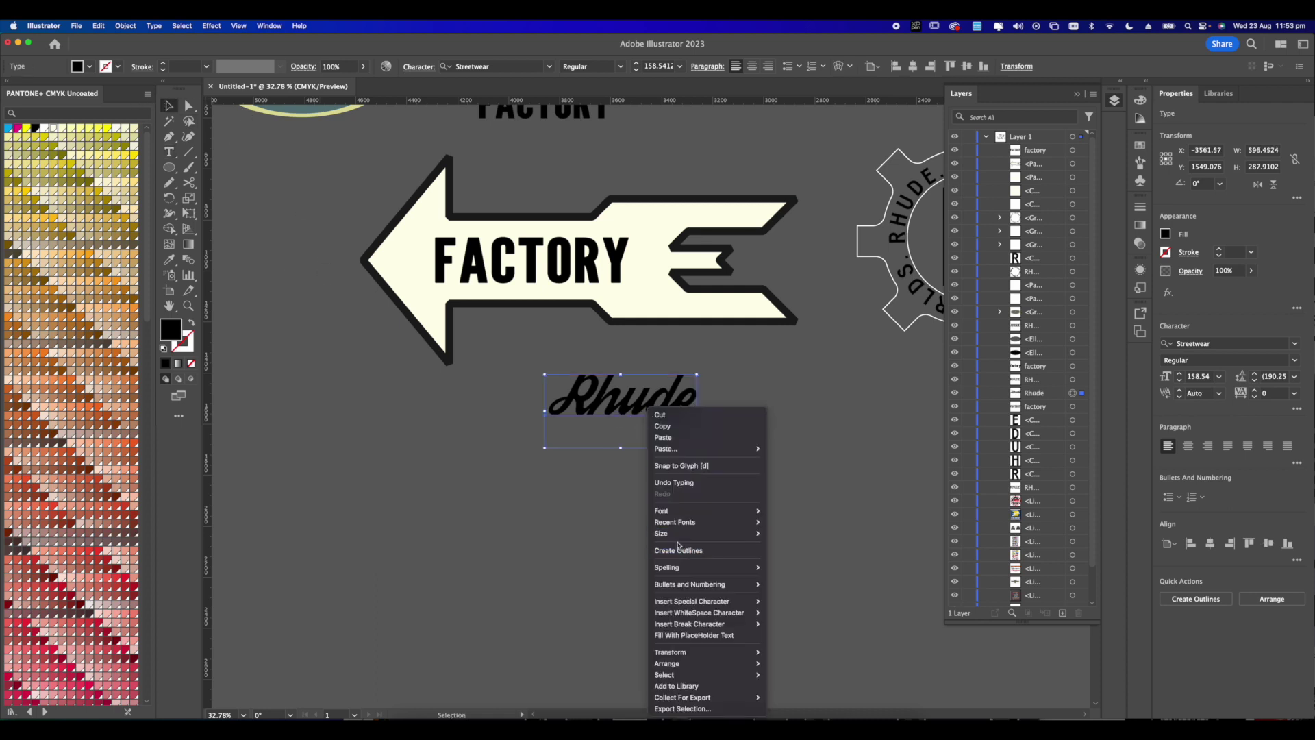
pyautogui.click(713, 550)
pyautogui.scroll(3, 539, 357)
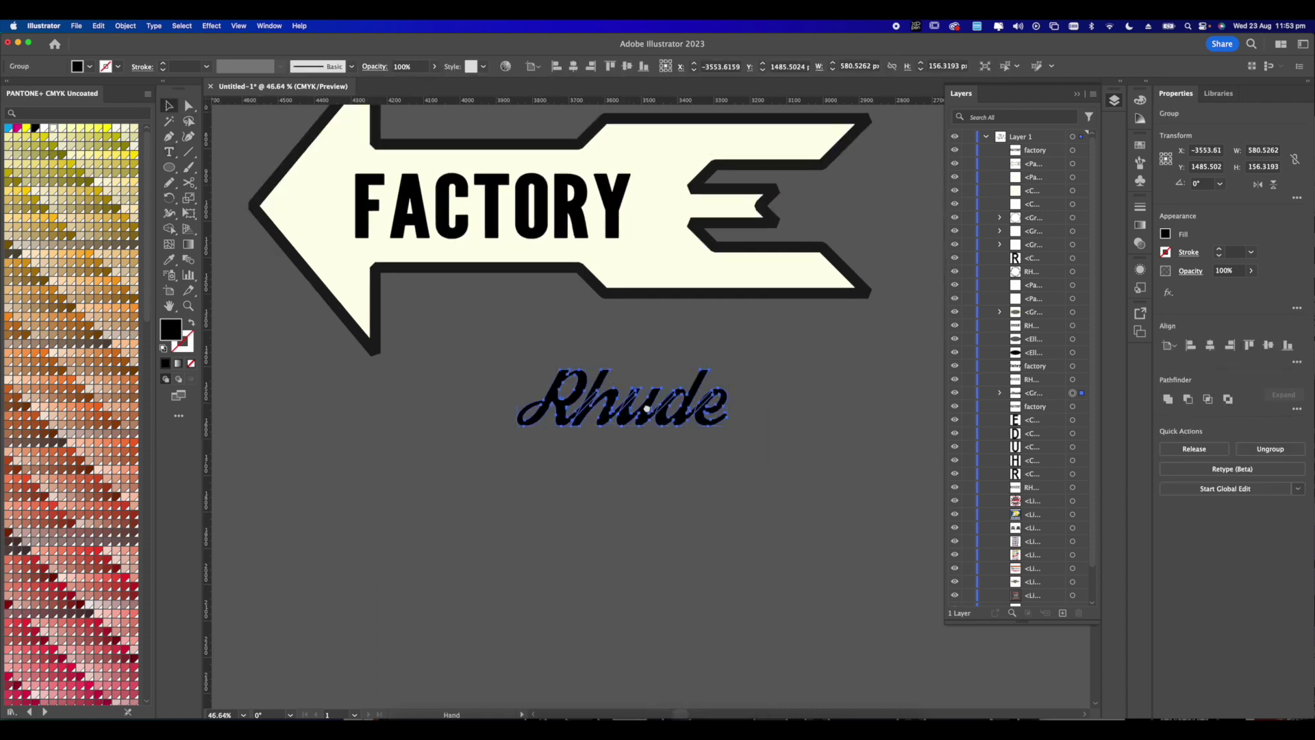
pyautogui.click(1168, 400)
# - Move the Rhude script onto the arrow over the FACTORY lettering and bring it to the front
pyautogui.scroll(2, 758, 480)
pyautogui.hscroll(-2, 758, 480)
pyautogui.moveTo(702, 474); pyautogui.dragTo(585, 332)
pyautogui.rightClick(605, 275)
pyautogui.moveTo(641, 464)
pyautogui.click(760, 463)
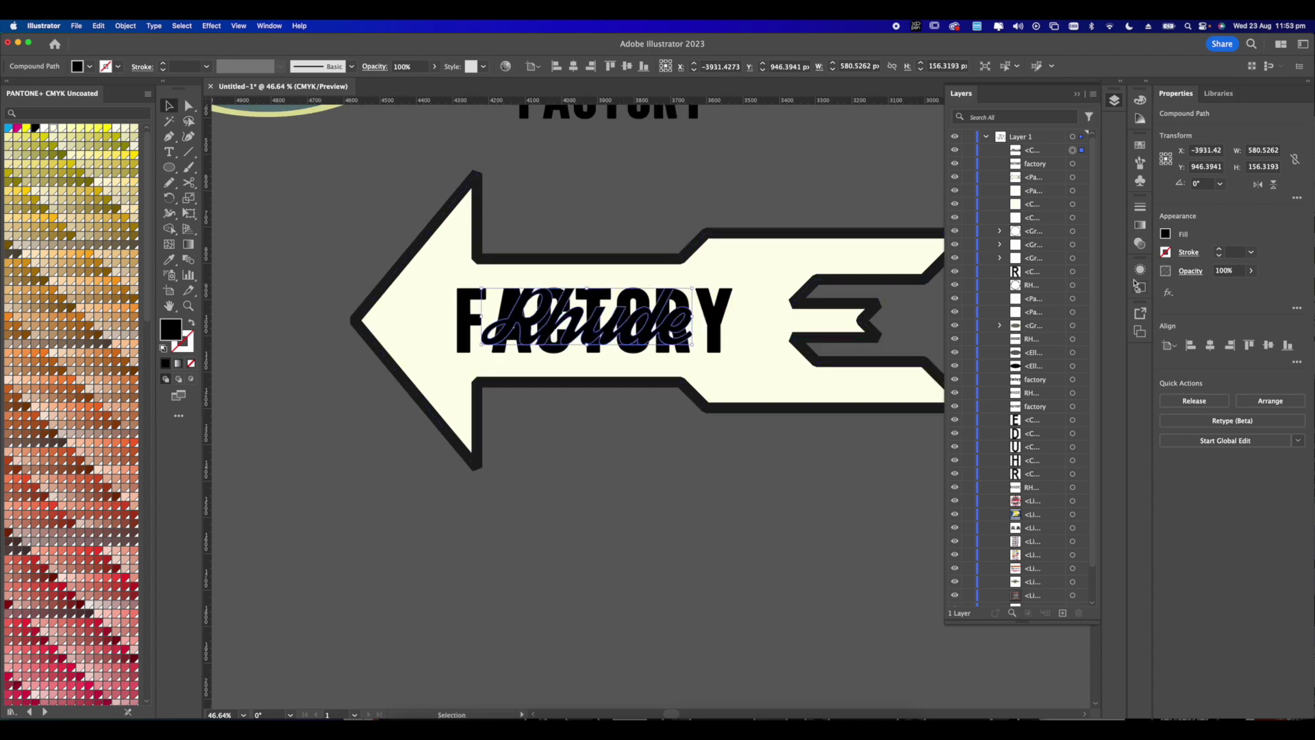
# - Fill the Rhude script with a muted red PANTONE+ CMYK Uncoated swatch and move the FACTORY lettering off the arrow
pyautogui.click(1166, 235)
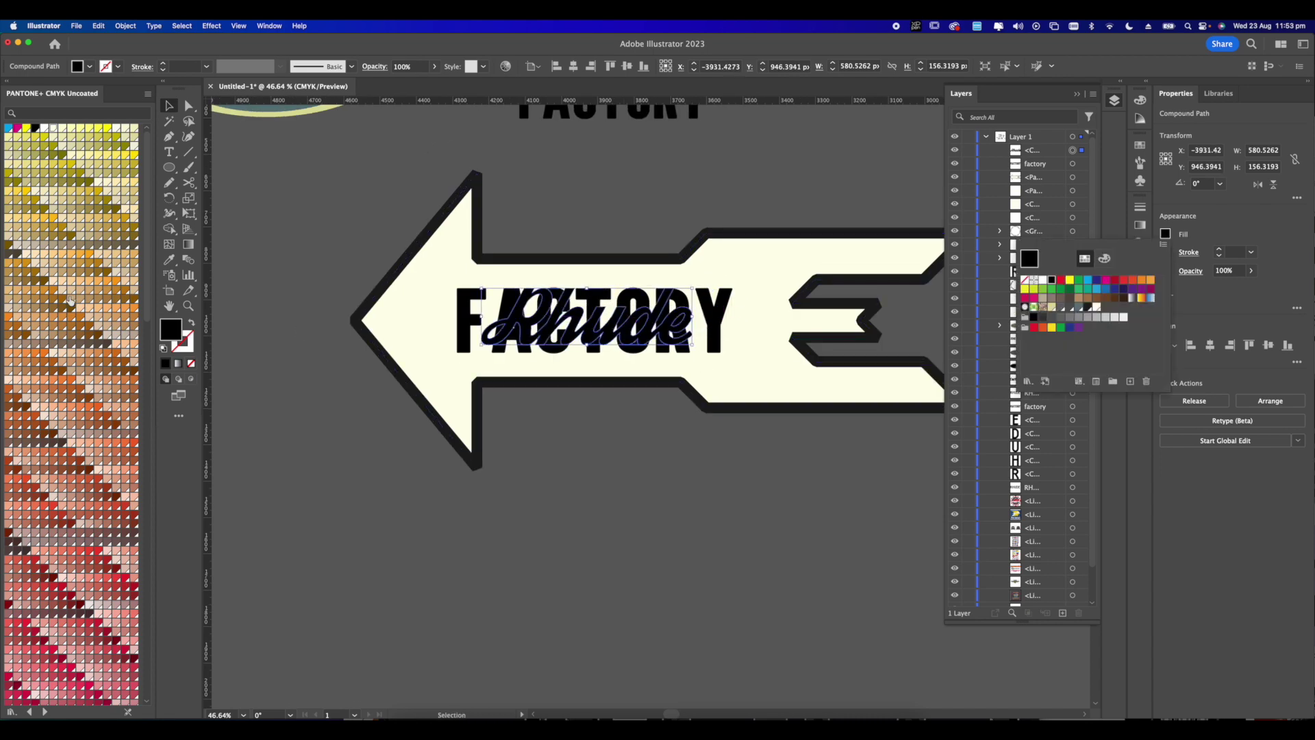
pyautogui.click(107, 587)
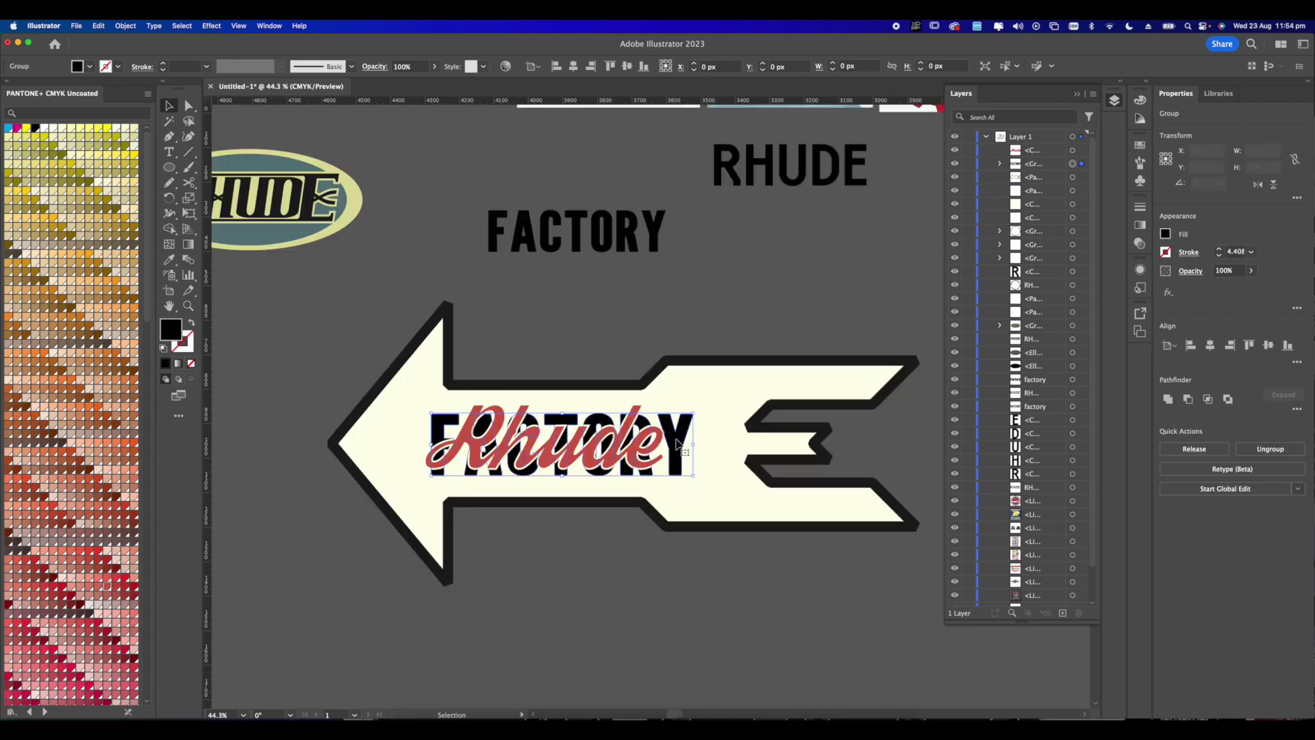
pyautogui.moveTo(687, 426); pyautogui.dragTo(761, 287)
# - Enlarge the red Rhude script across the arrow's shaft and adjust its position
pyautogui.click(658, 444)
pyautogui.moveTo(664, 439); pyautogui.dragTo(725, 442)
pyautogui.moveTo(425, 439); pyautogui.dragTo(389, 442)
pyautogui.moveTo(556, 470)
pyautogui.mouseDown()
pyautogui.moveTo(559, 481)
pyautogui.moveTo(564, 466)
pyautogui.mouseUp()
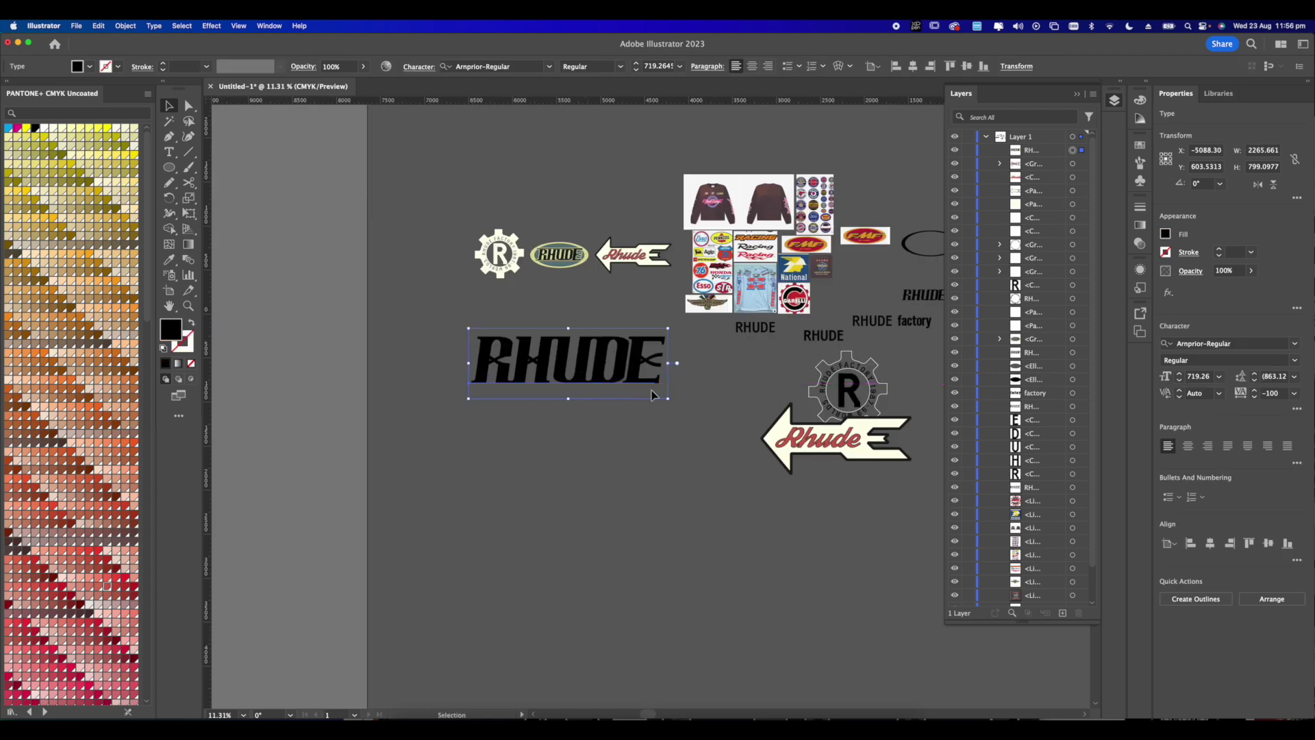
# - Filter the fonts to decorative styles, set the large RHUDE text in Alpenkreuzer, and loosen its tracking
pyautogui.scroll(3, 652, 395)
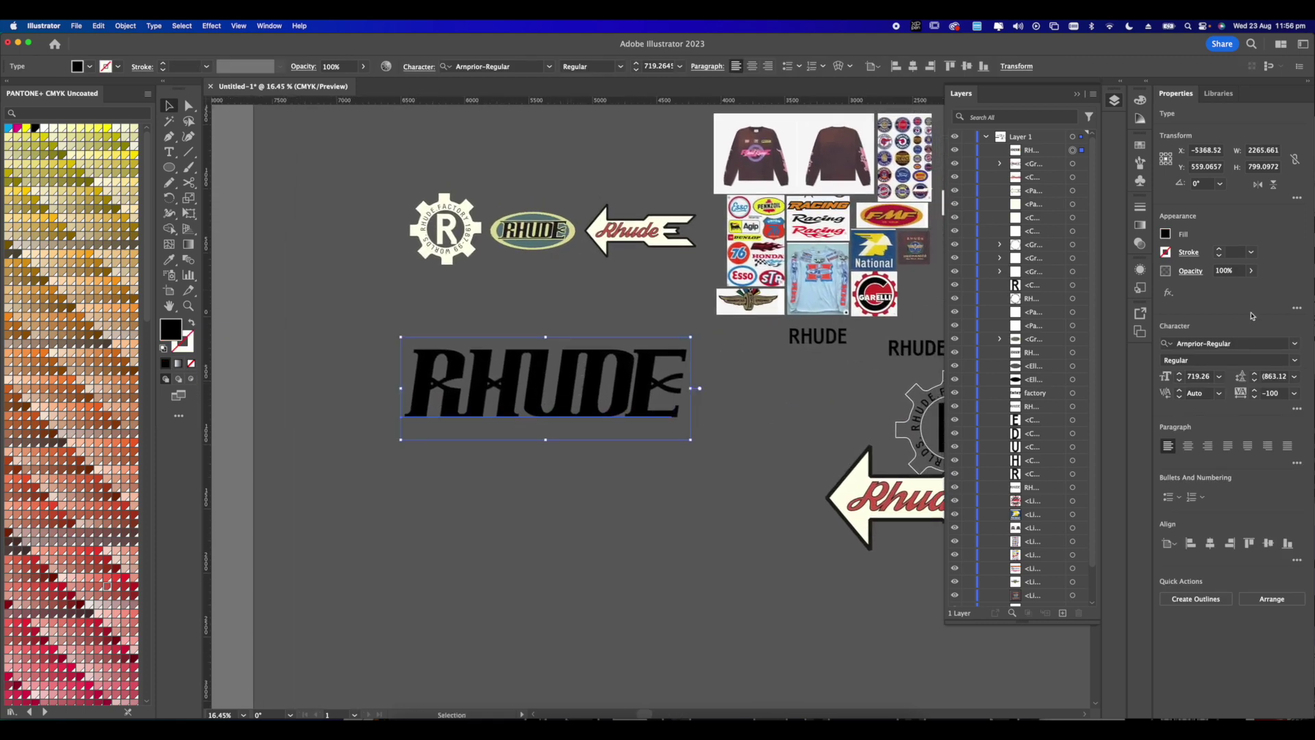
pyautogui.click(1296, 344)
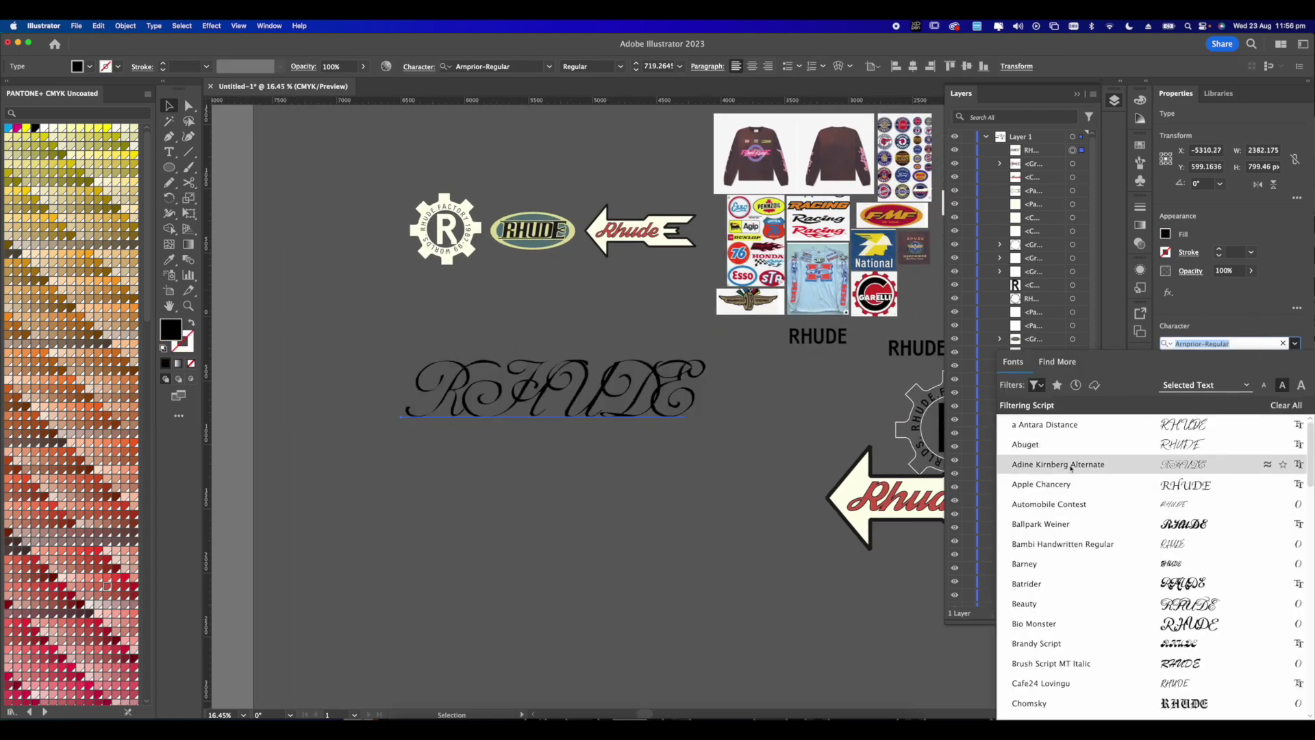
pyautogui.click(1037, 385)
pyautogui.click(1054, 490)
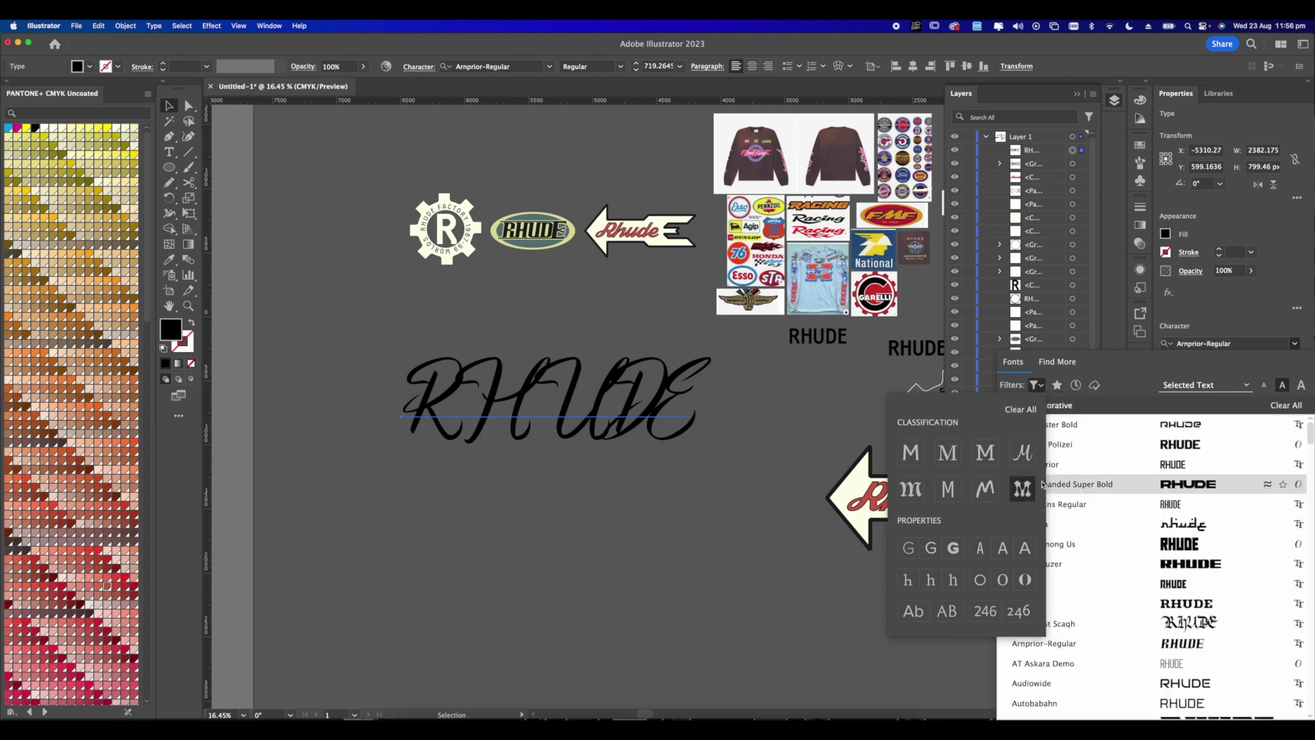
pyautogui.click(1103, 564)
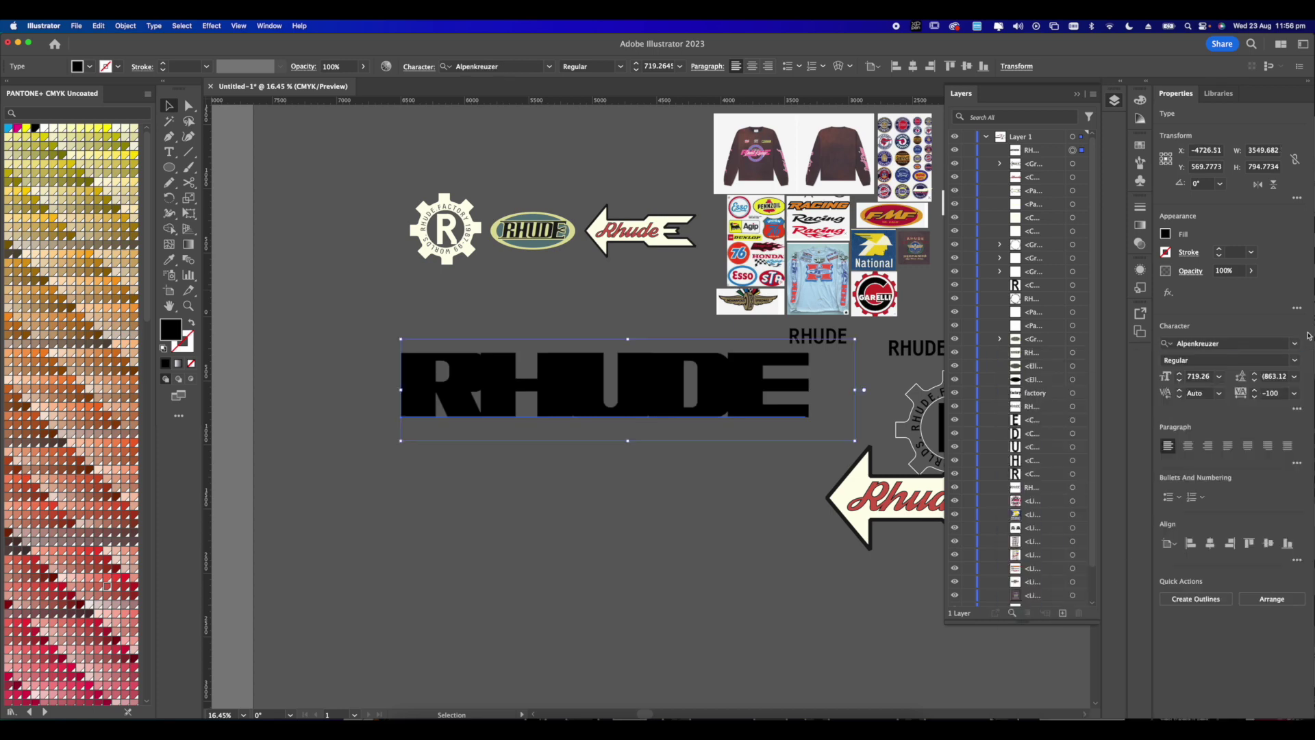
pyautogui.click(1294, 394)
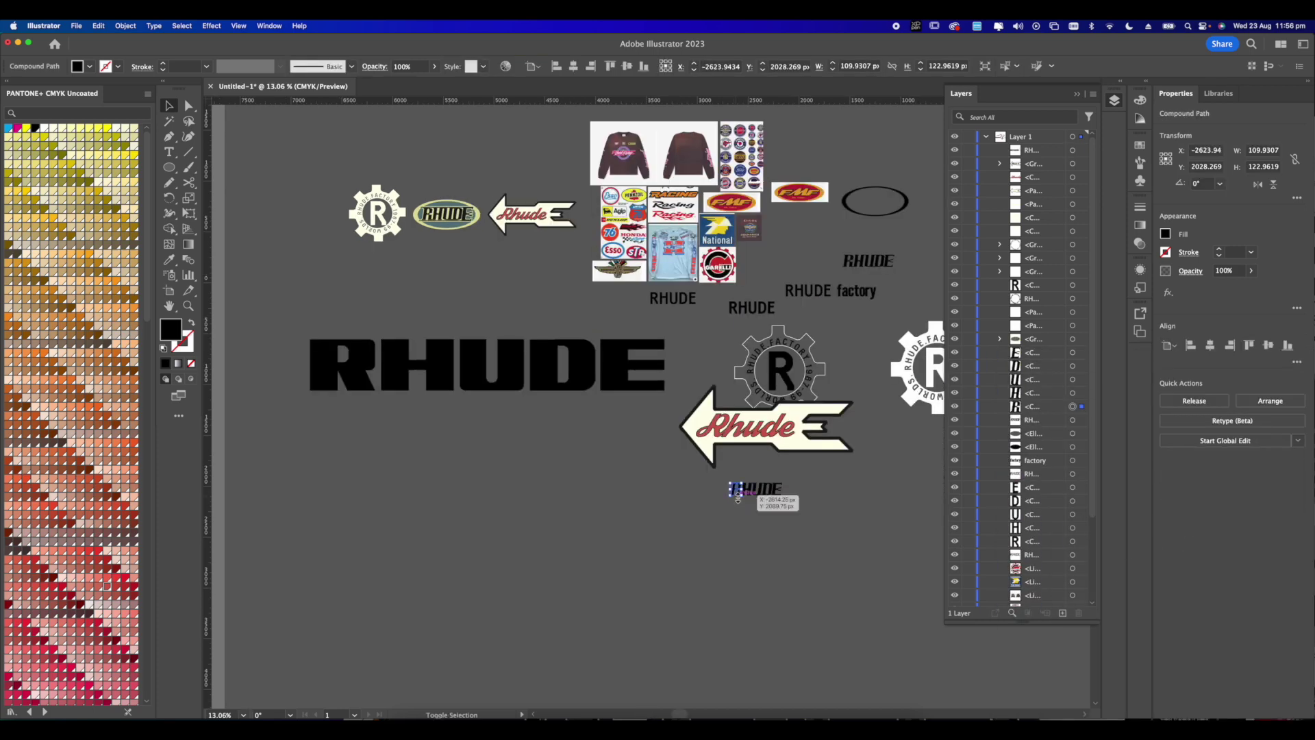
# - Reposition the small outlined RHUDE letters away from the arrow badge
pyautogui.moveTo(737, 498); pyautogui.dragTo(742, 659)
pyautogui.moveTo(771, 589); pyautogui.dragTo(523, 578)
pyautogui.moveTo(490, 385); pyautogui.dragTo(511, 388)
# - Trace the top edge and first feather of the wing in the National reference logo with the Pen tool, extending past the feather's tip
pyautogui.click(717, 285)
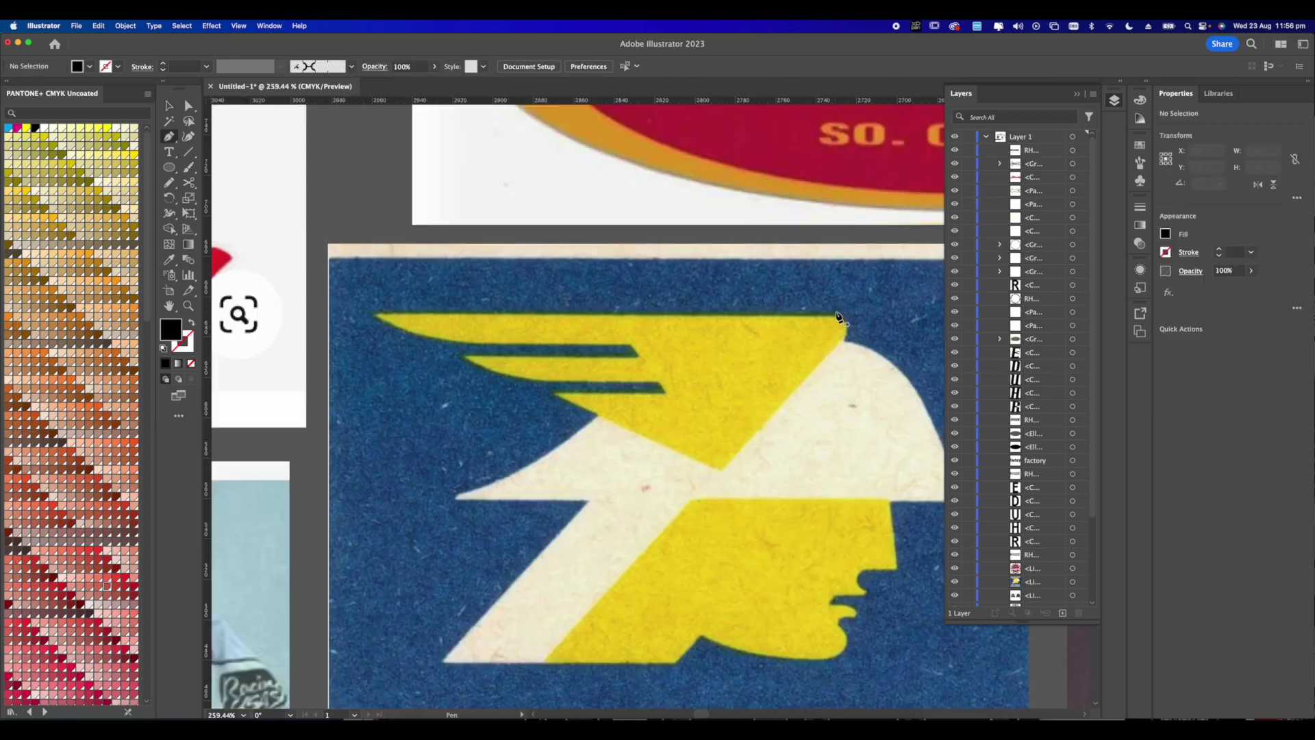
pyautogui.click(835, 312)
pyautogui.press('space')
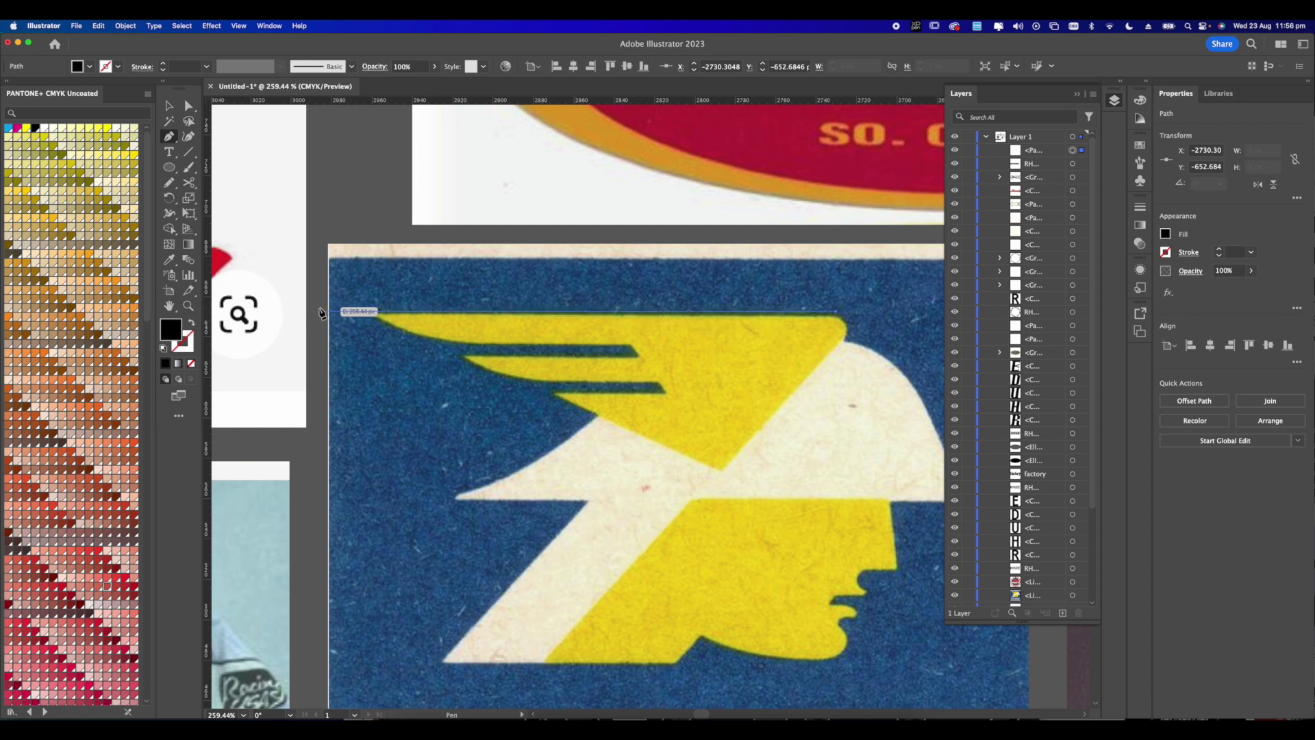
pyautogui.moveTo(318, 312); pyautogui.dragTo(328, 354)
pyautogui.click(351, 340)
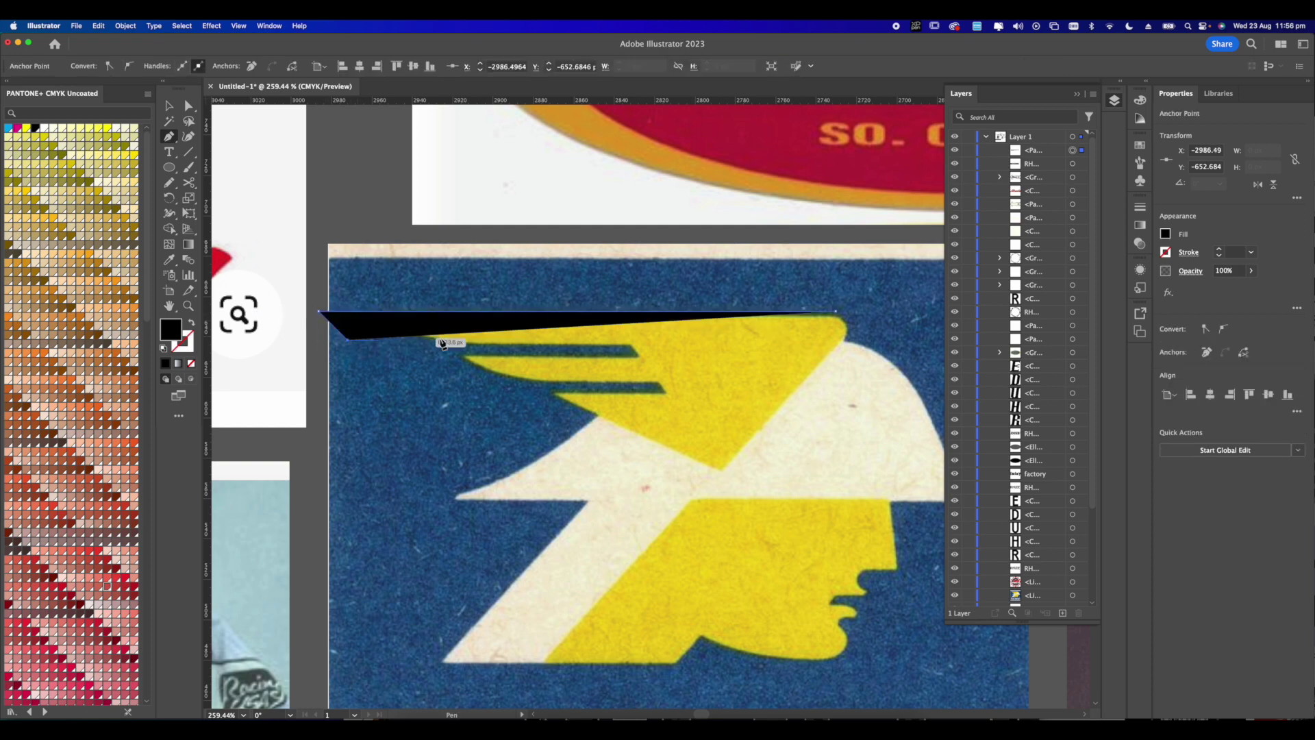
pyautogui.click(645, 341)
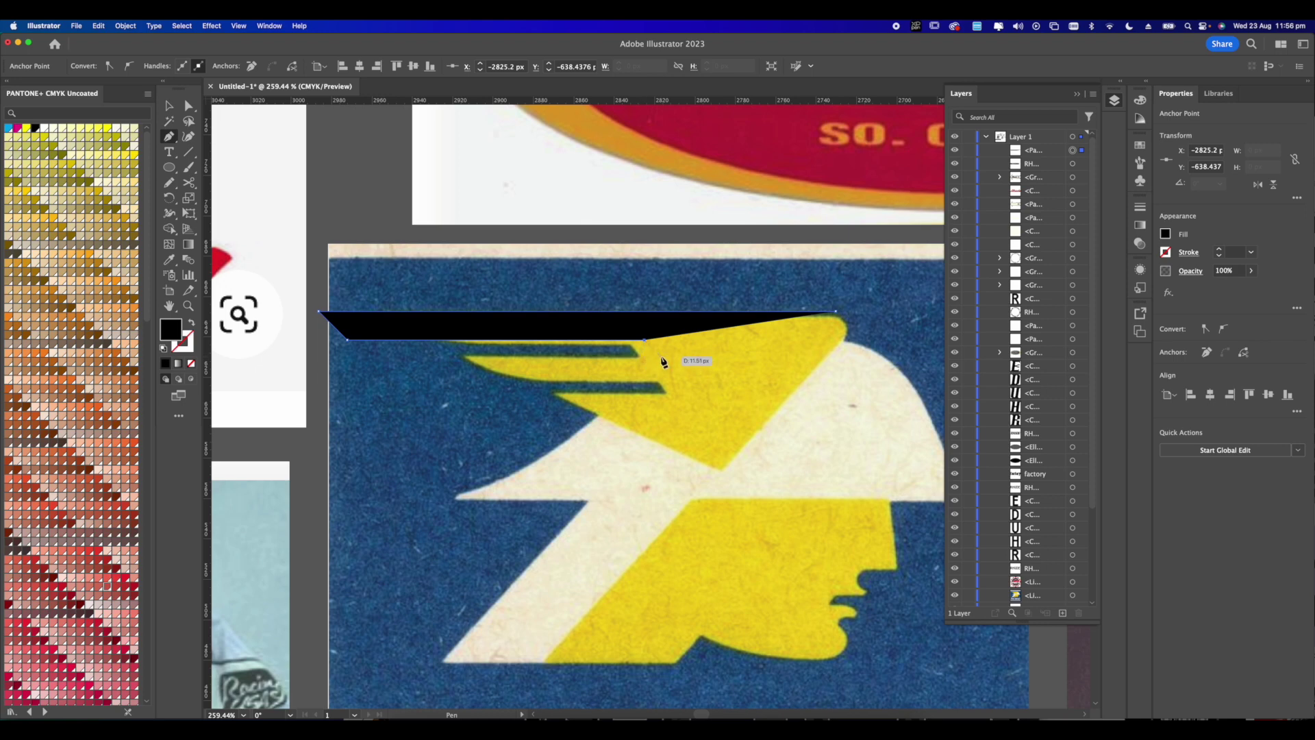
pyautogui.click(661, 356)
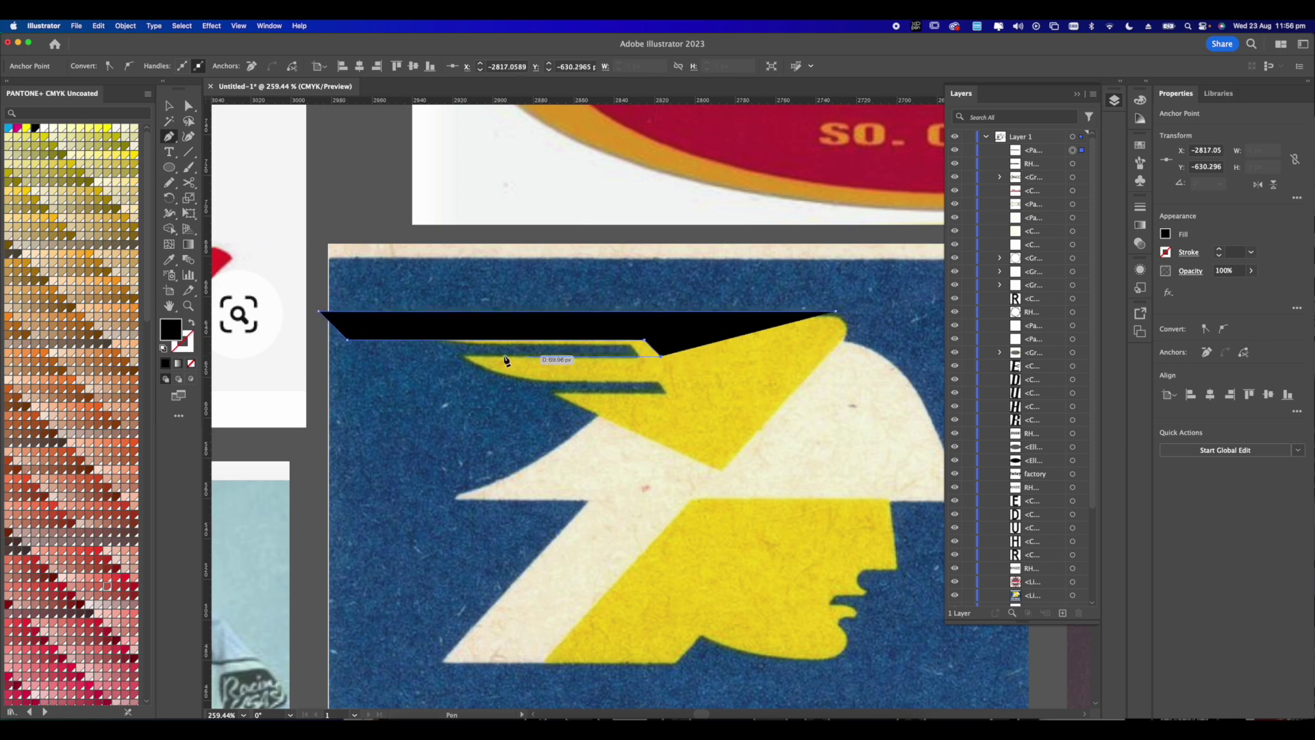
# - Trace the wing's second feather with the Pen tool, extending its slanted tip past the reference and ending at the notch below it
pyautogui.click(394, 356)
pyautogui.click(416, 378)
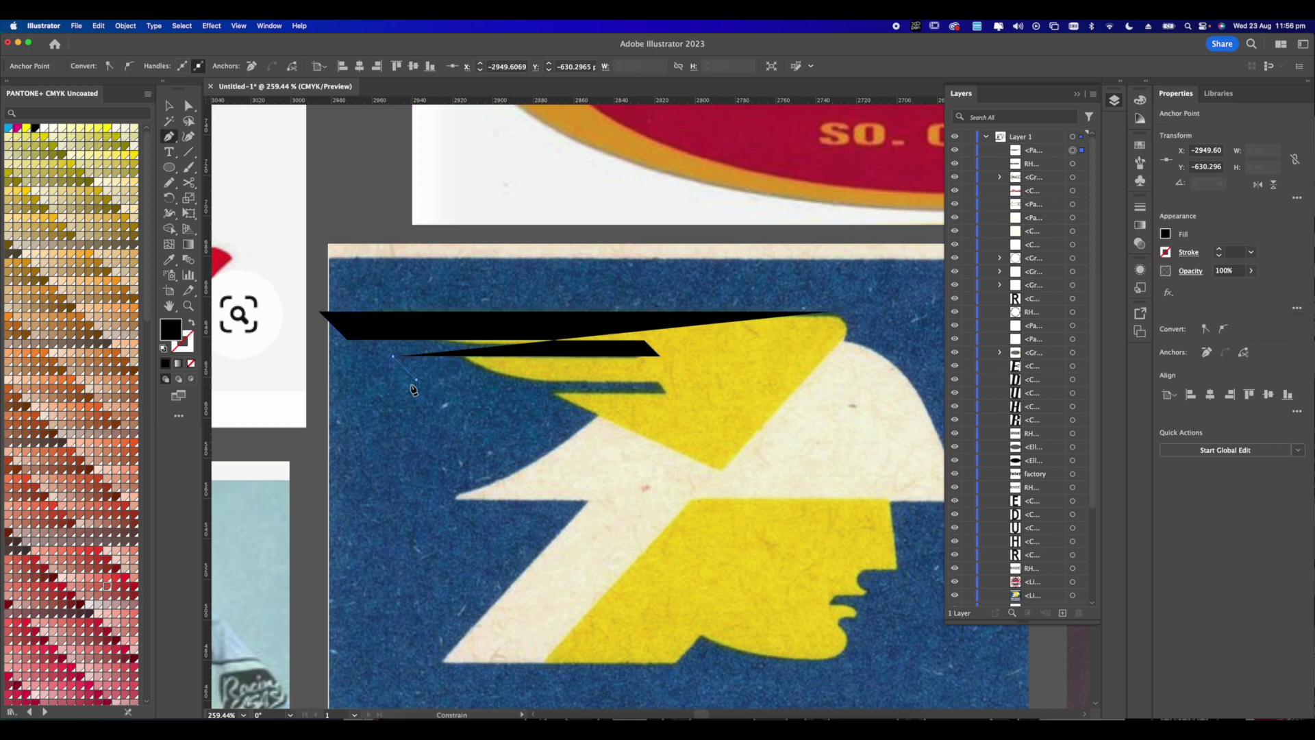
pyautogui.click(670, 381)
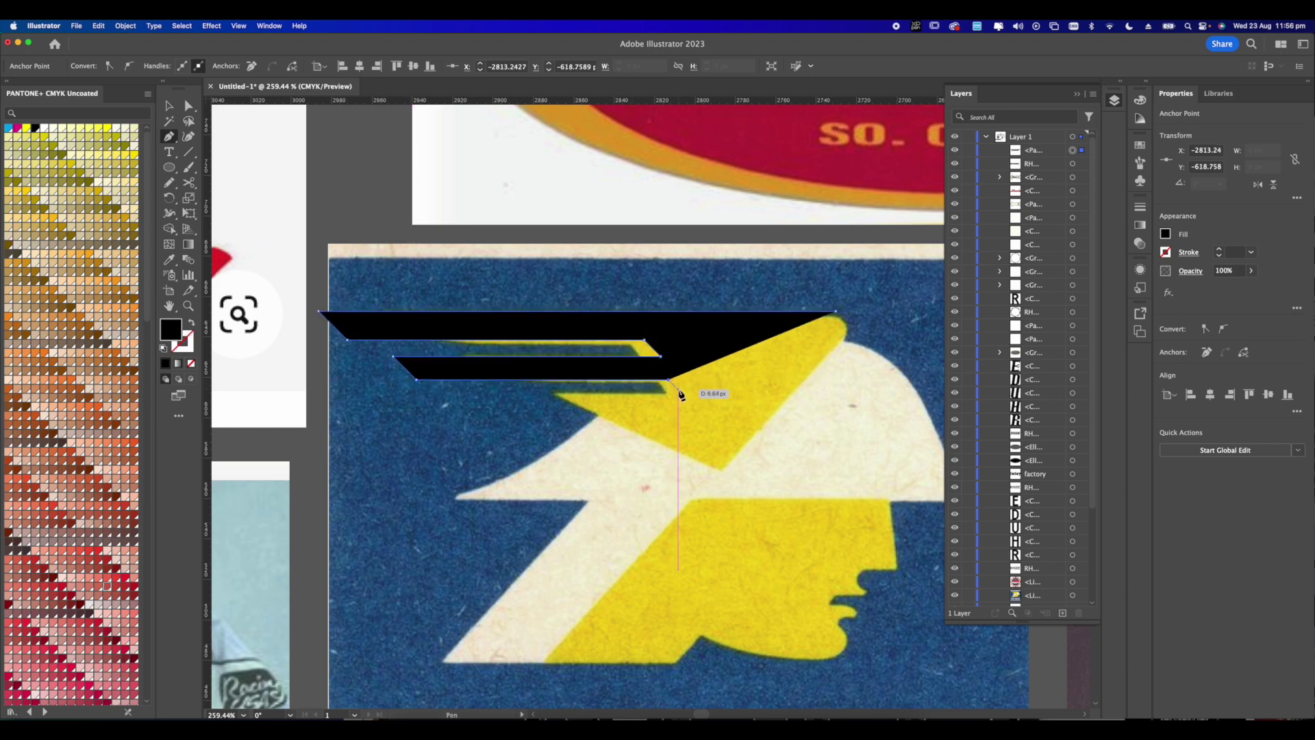
pyautogui.press('super+z')
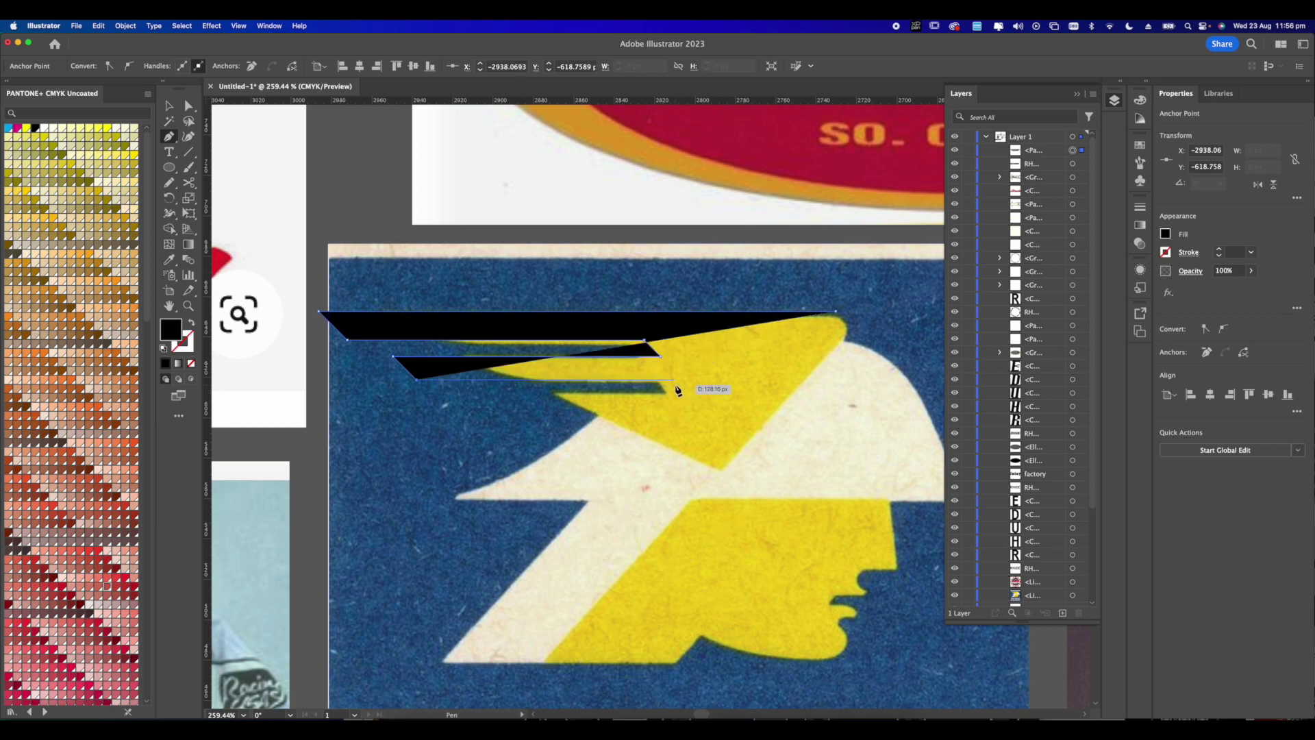
pyautogui.click(678, 381)
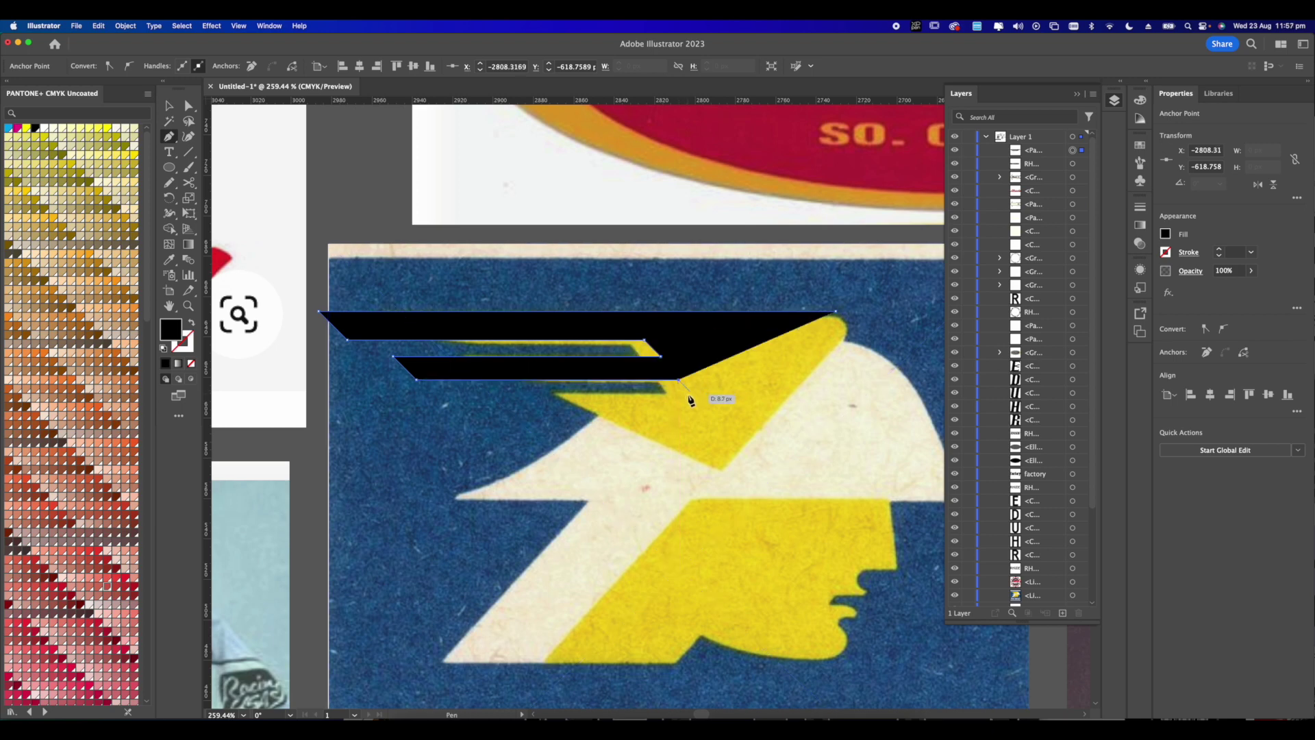
pyautogui.click(690, 391)
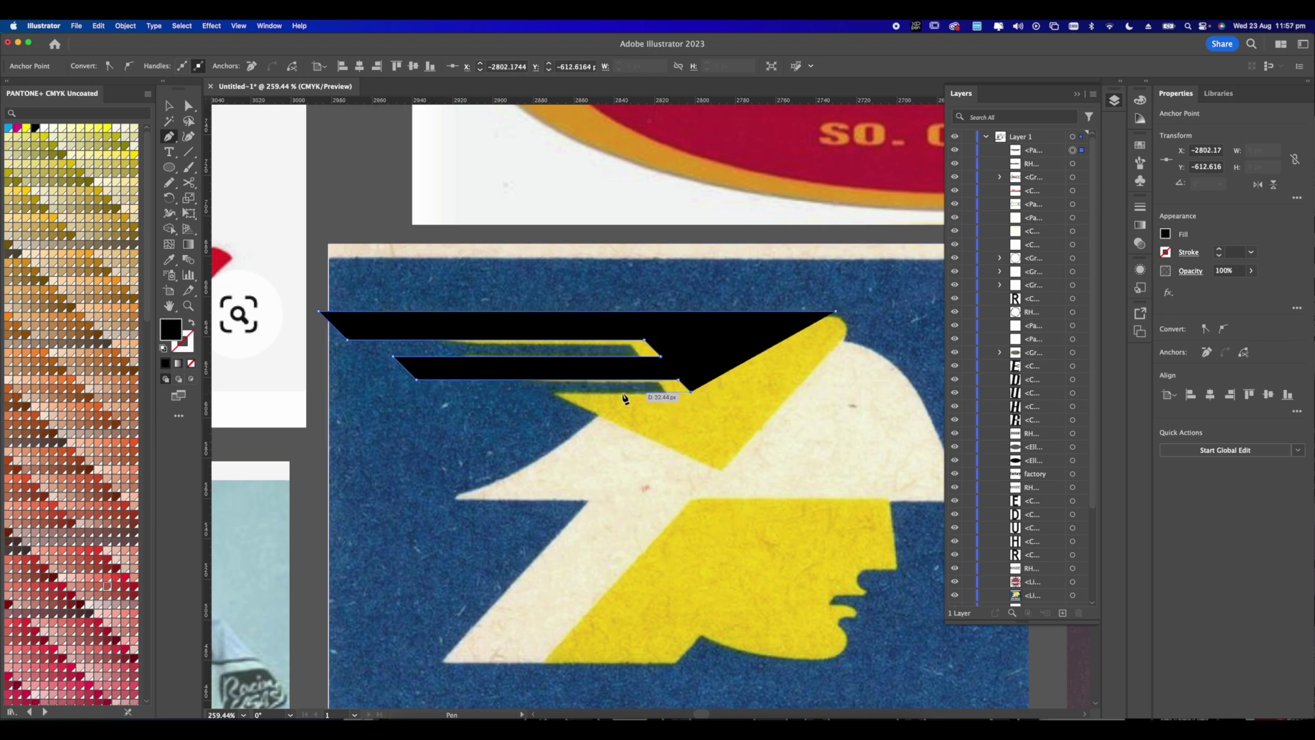
# - Trace the third and fourth feathers with the Pen tool, each shorter than the one above, with straight edges and slanted tips
pyautogui.keyDown('shift'); pyautogui.click(477, 393); pyautogui.keyUp('shift')
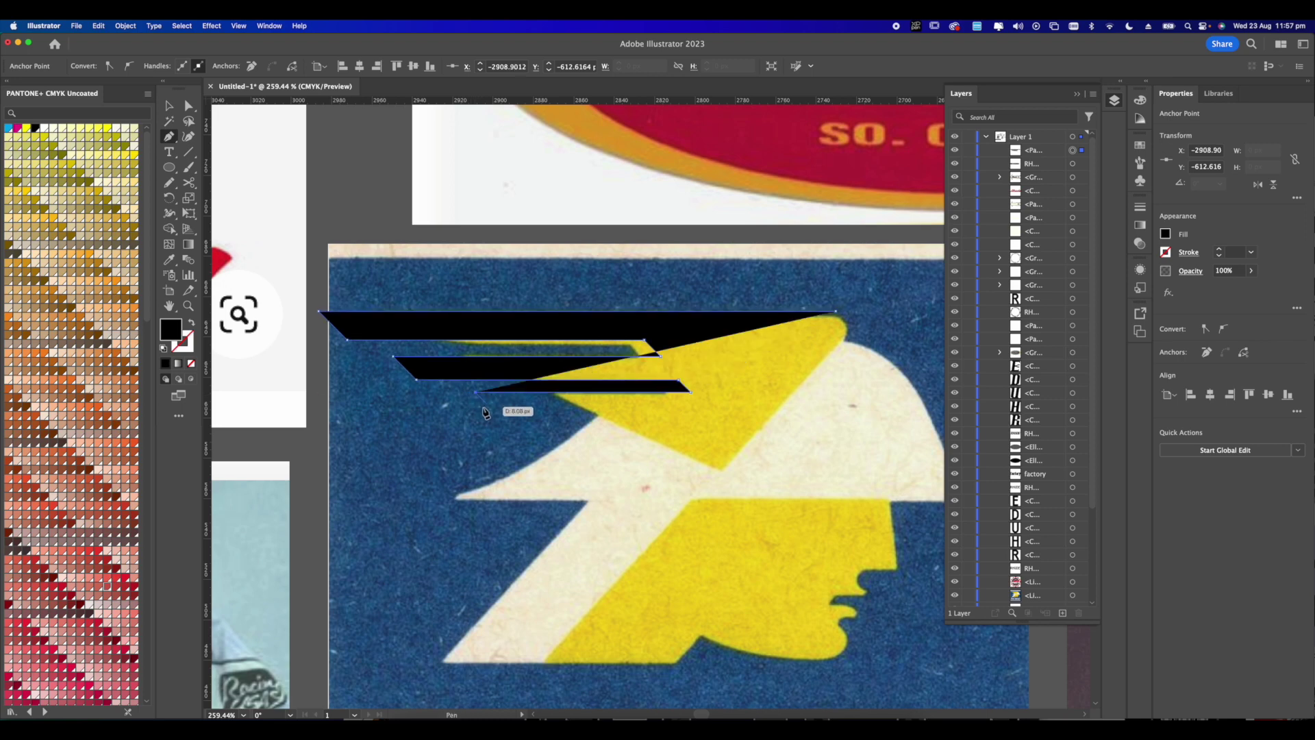
pyautogui.keyDown('shift'); pyautogui.click(494, 411); pyautogui.keyUp('shift')
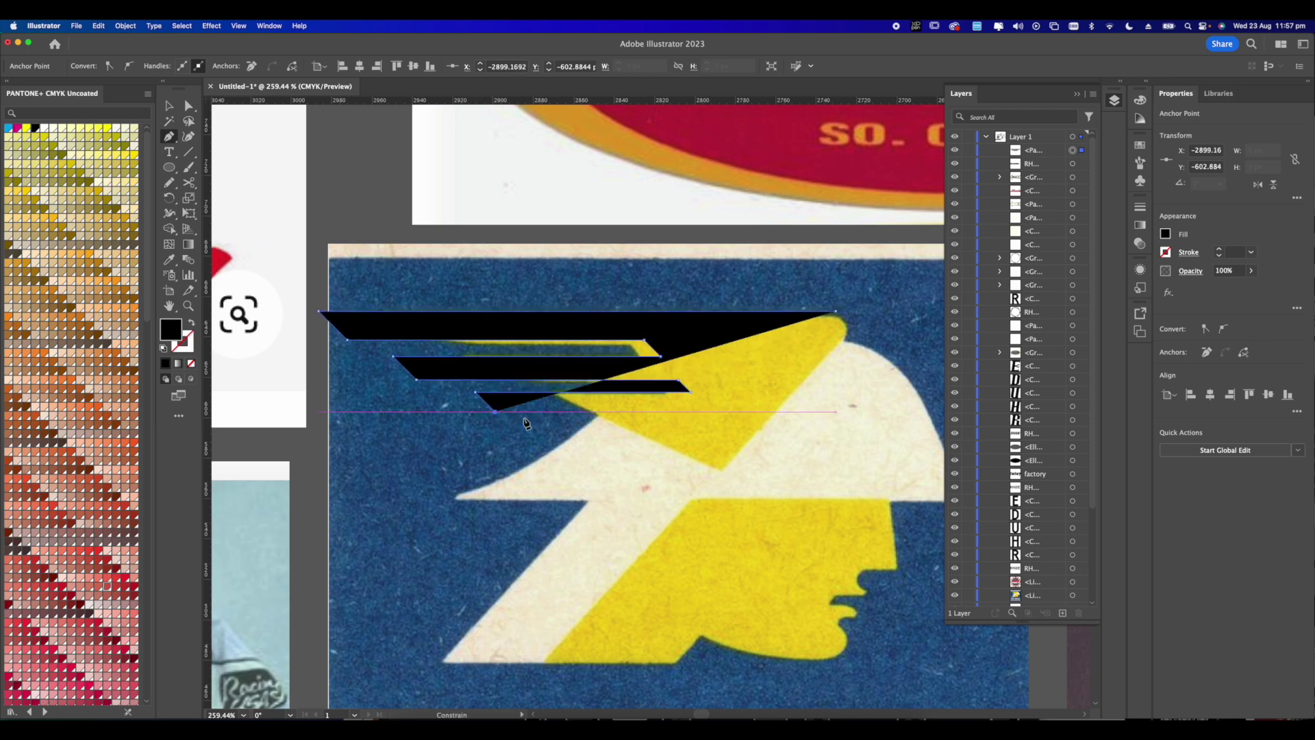
pyautogui.keyDown('shift'); pyautogui.click(703, 412); pyautogui.keyUp('shift')
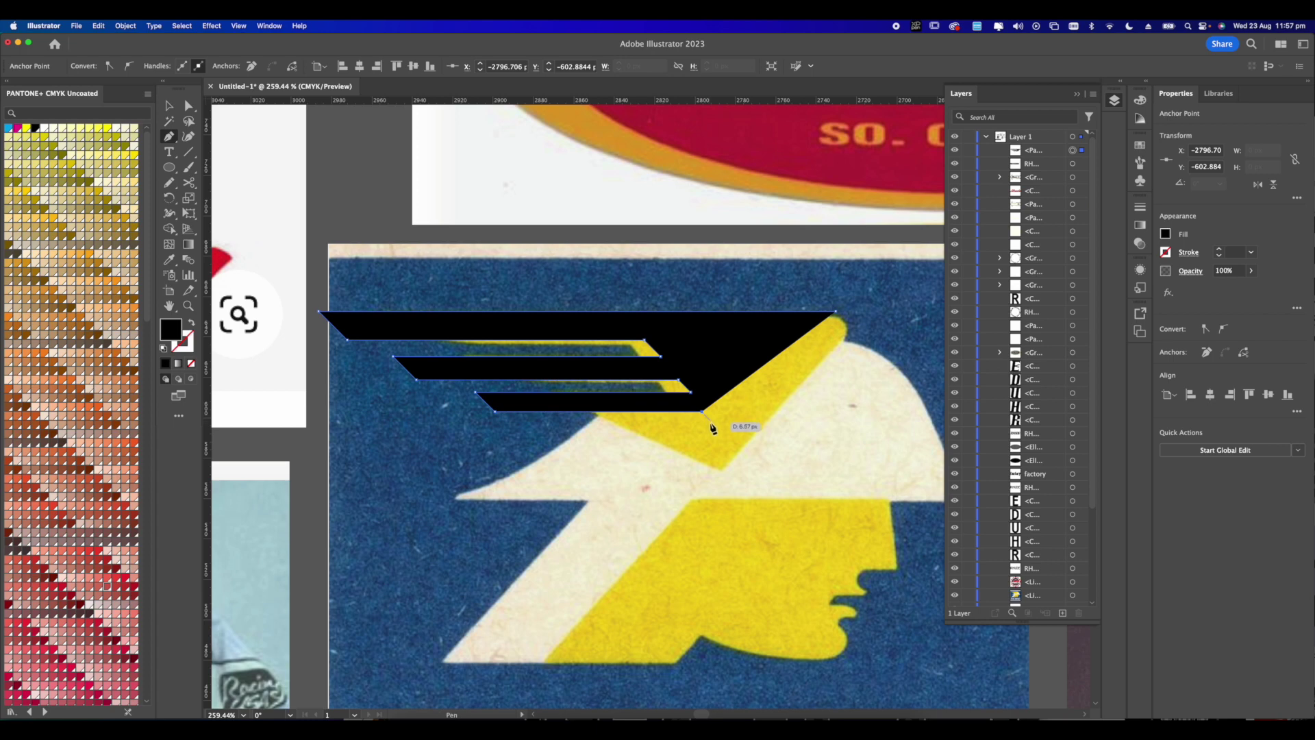
pyautogui.keyDown('shift'); pyautogui.click(711, 427); pyautogui.keyUp('shift')
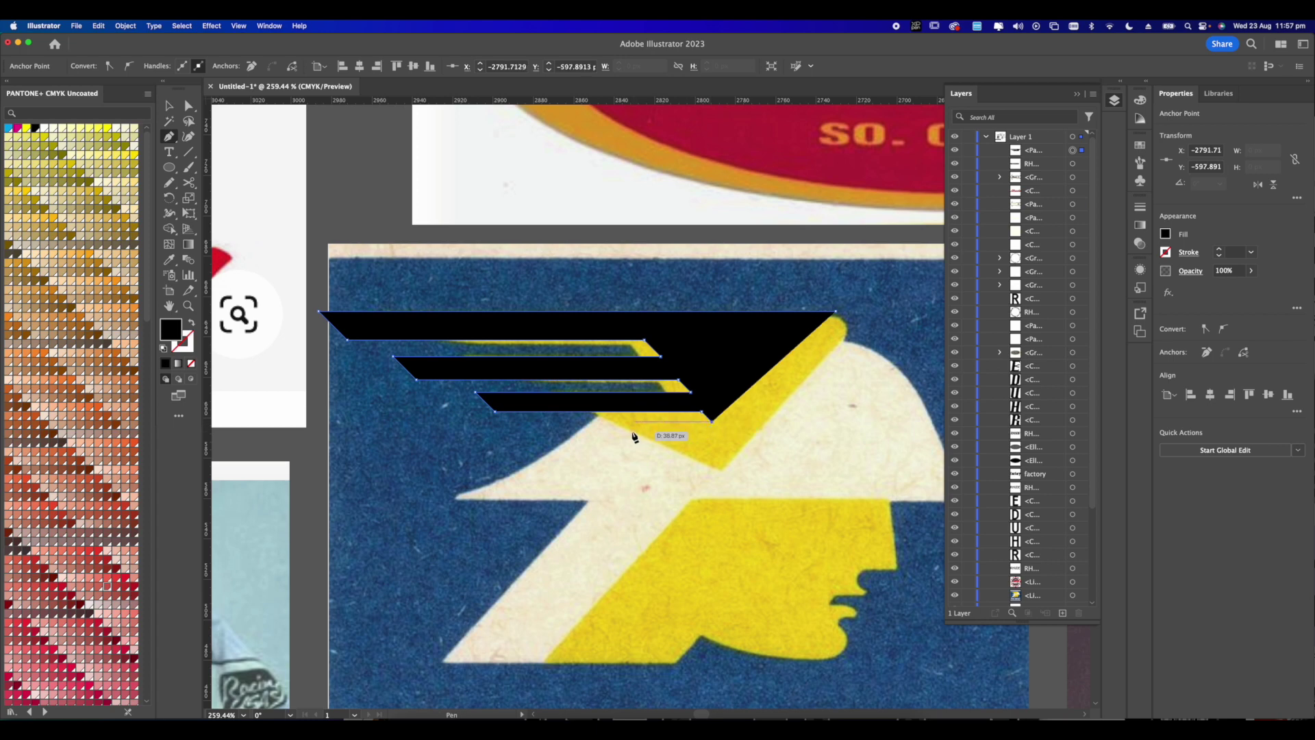
pyautogui.keyDown('shift'); pyautogui.click(558, 432); pyautogui.keyUp('shift')
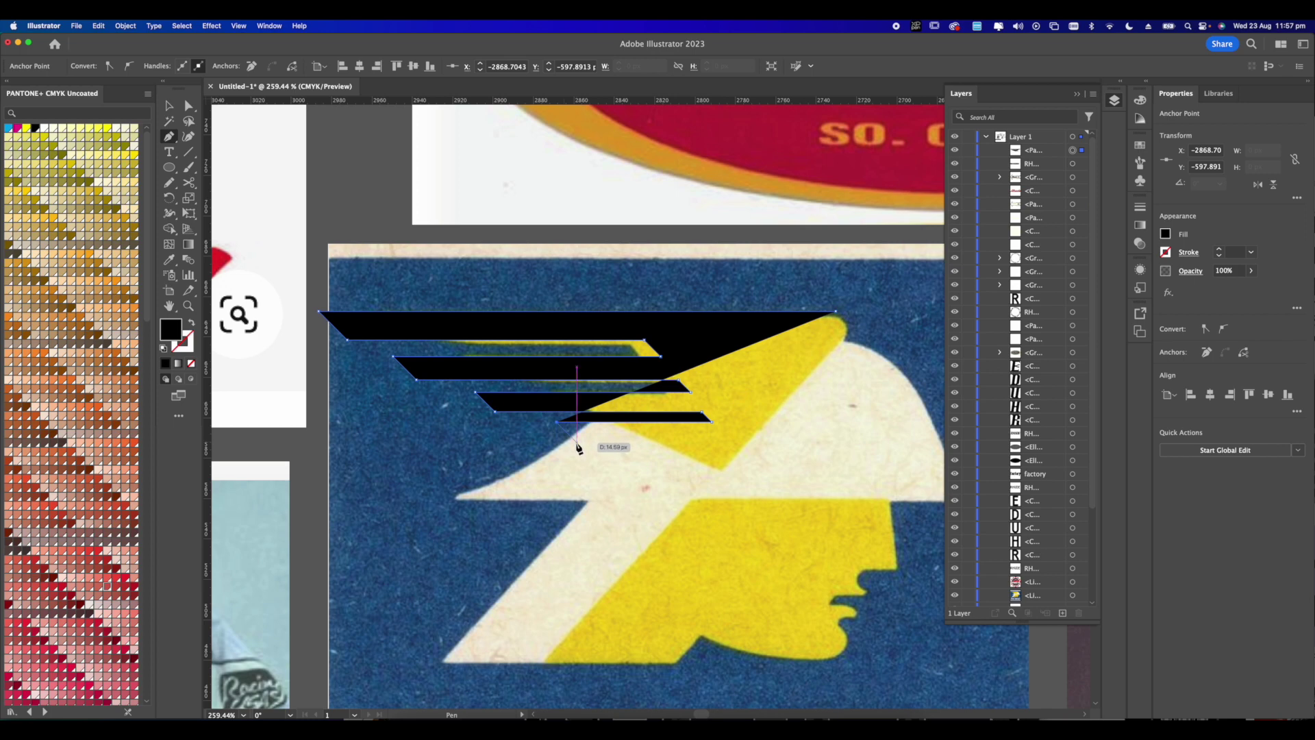
pyautogui.keyDown('shift'); pyautogui.click(577, 446); pyautogui.keyUp('shift')
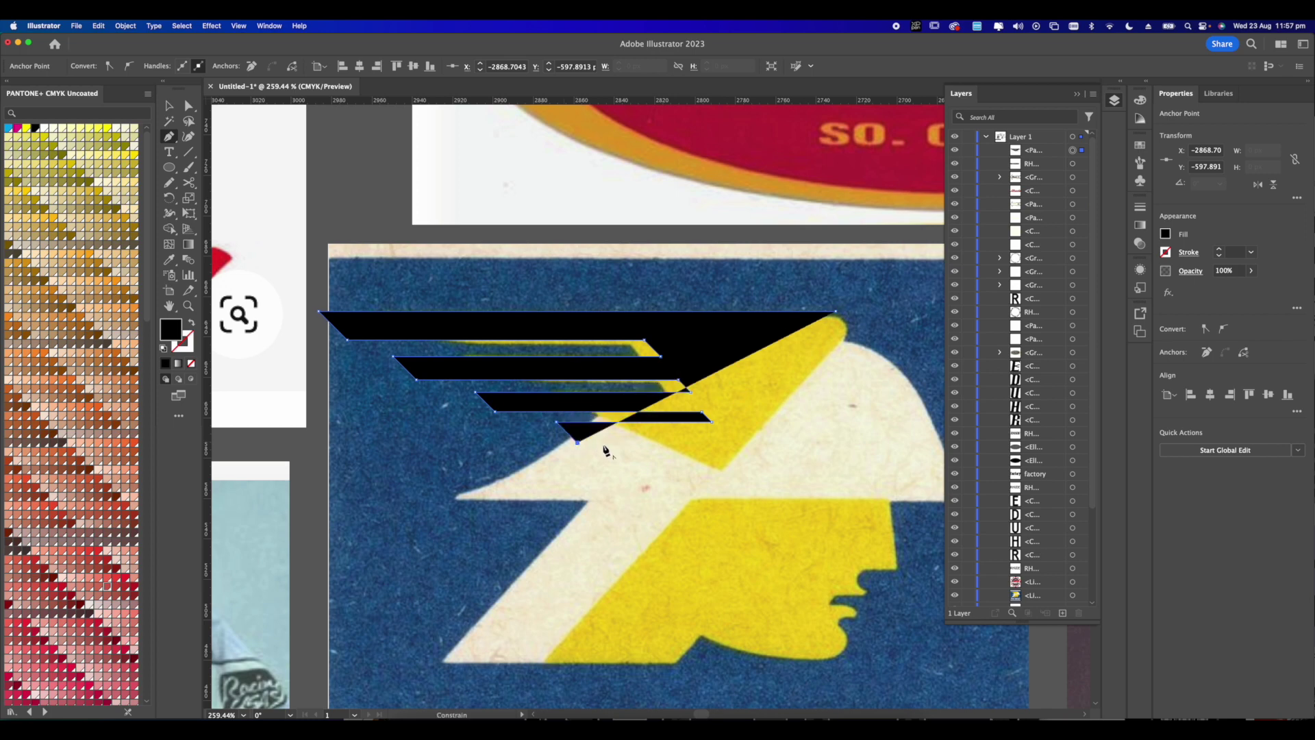
pyautogui.keyDown('shift'); pyautogui.click(726, 458); pyautogui.keyUp('shift')
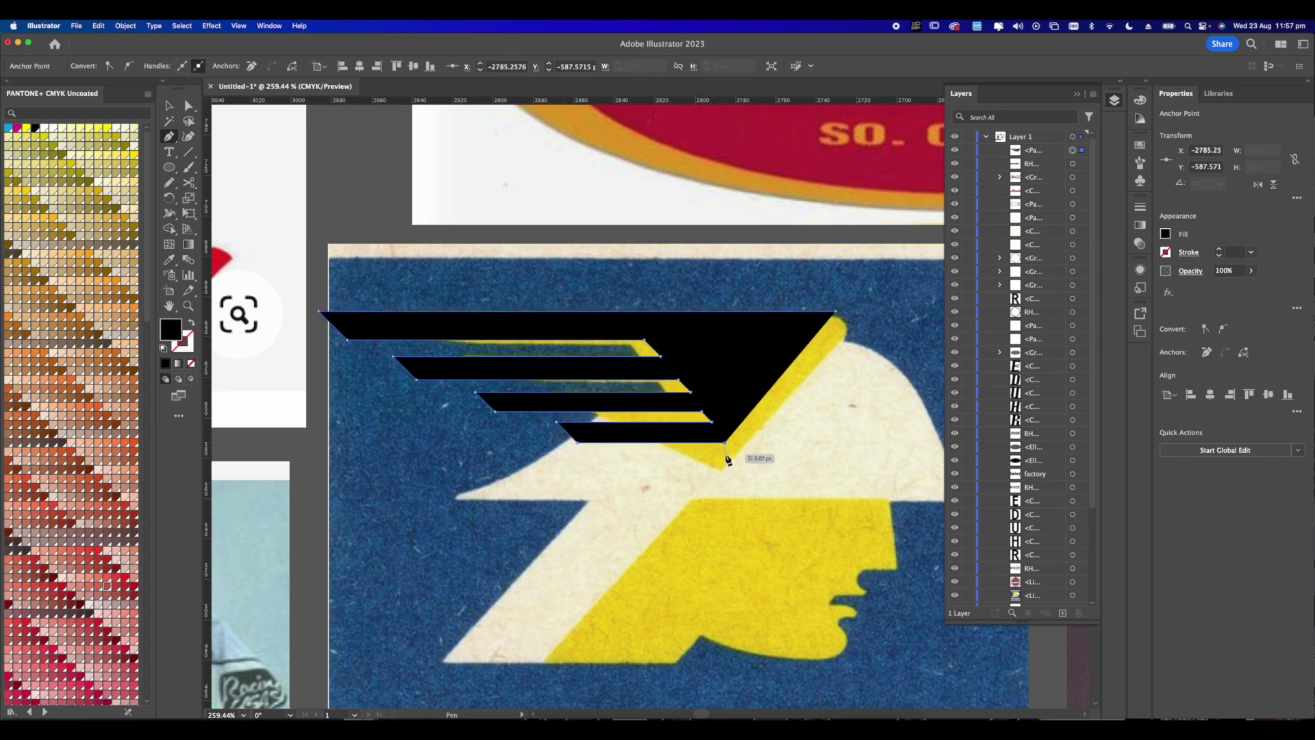
# - Continue the path along the wing's front edge to form a narrow diagonal slot and a parallel diagonal strip beside it
pyautogui.keyDown('shift'); pyautogui.click(805, 366); pyautogui.keyUp('shift')
pyautogui.keyDown('shift'); pyautogui.click(815, 375); pyautogui.keyUp('shift')
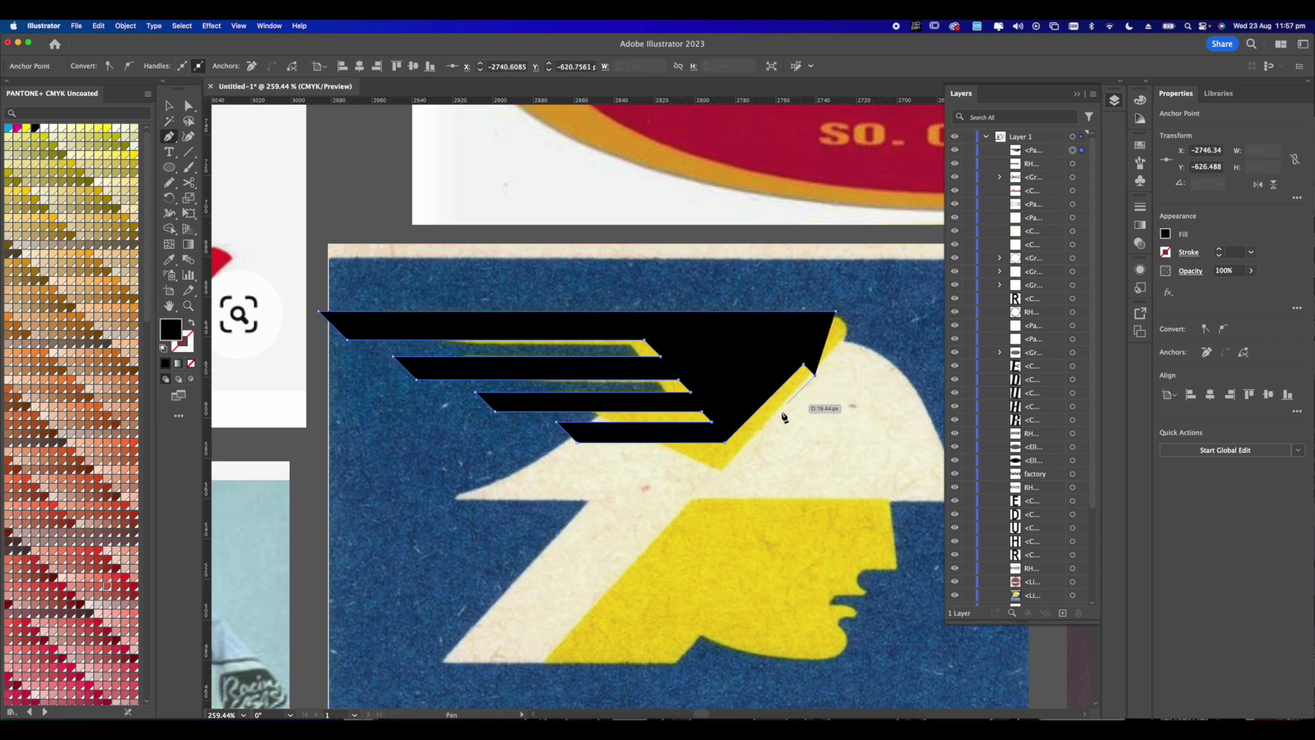
pyautogui.keyDown('shift'); pyautogui.click(746, 446); pyautogui.keyUp('shift')
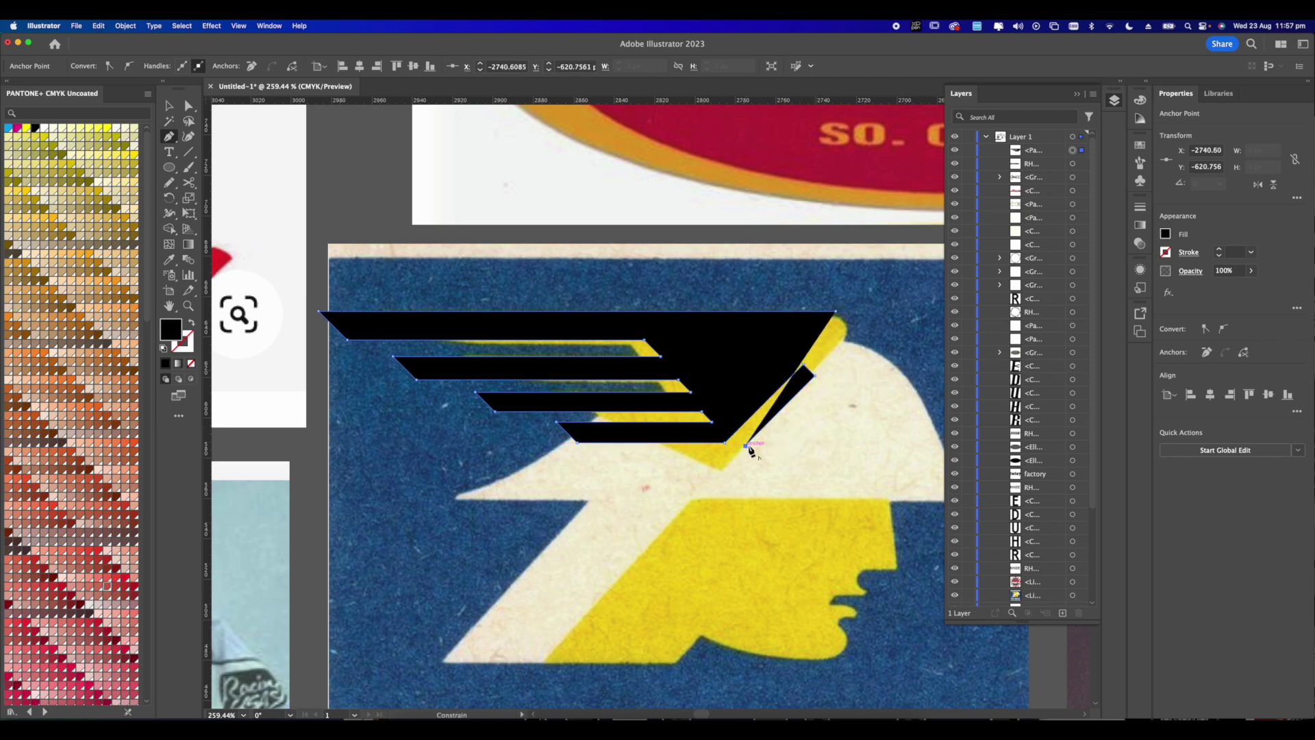
pyautogui.keyDown('shift'); pyautogui.click(775, 458); pyautogui.keyUp('shift')
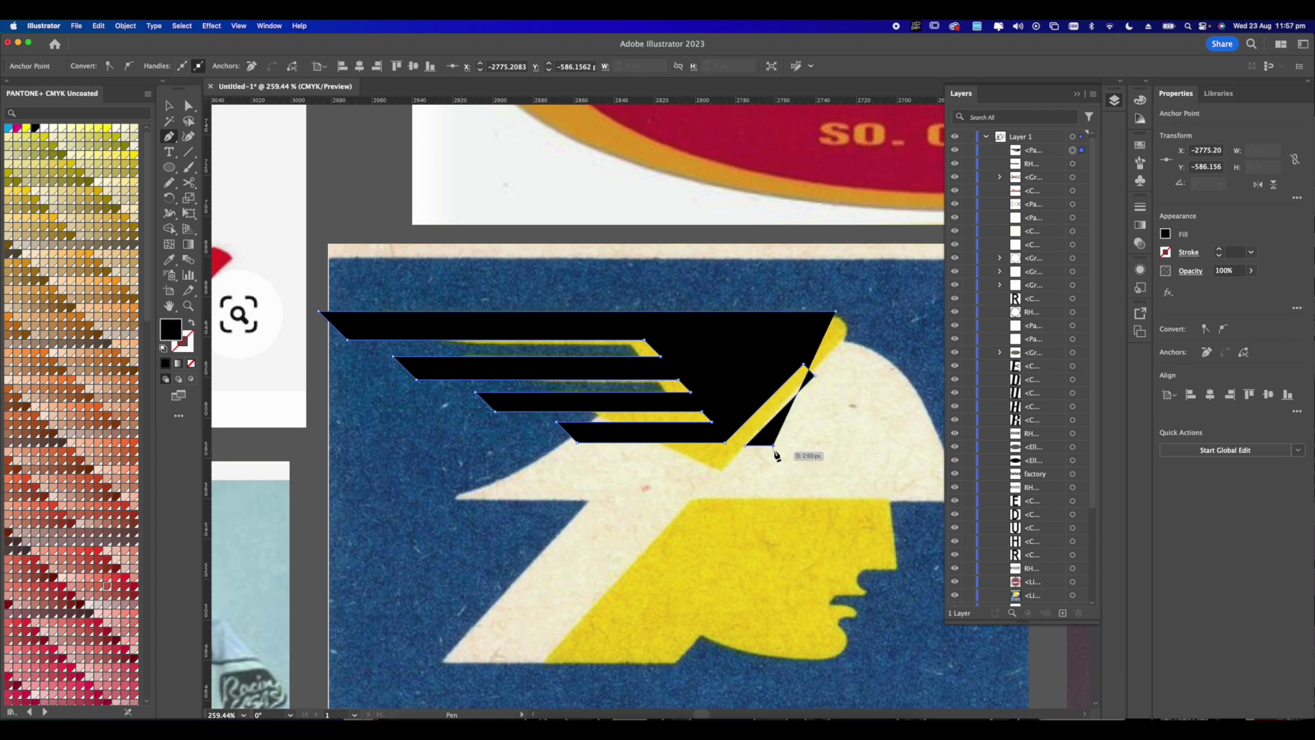
pyautogui.keyDown('shift'); pyautogui.click(847, 372); pyautogui.keyUp('shift')
# - Notch the path inward above the diagonal strip, draw a squared front end, and close the wing shape along its top edge
pyautogui.keyDown('shift'); pyautogui.click(819, 343); pyautogui.keyUp('shift')
pyautogui.keyDown('shift'); pyautogui.click(869, 342); pyautogui.keyUp('shift')
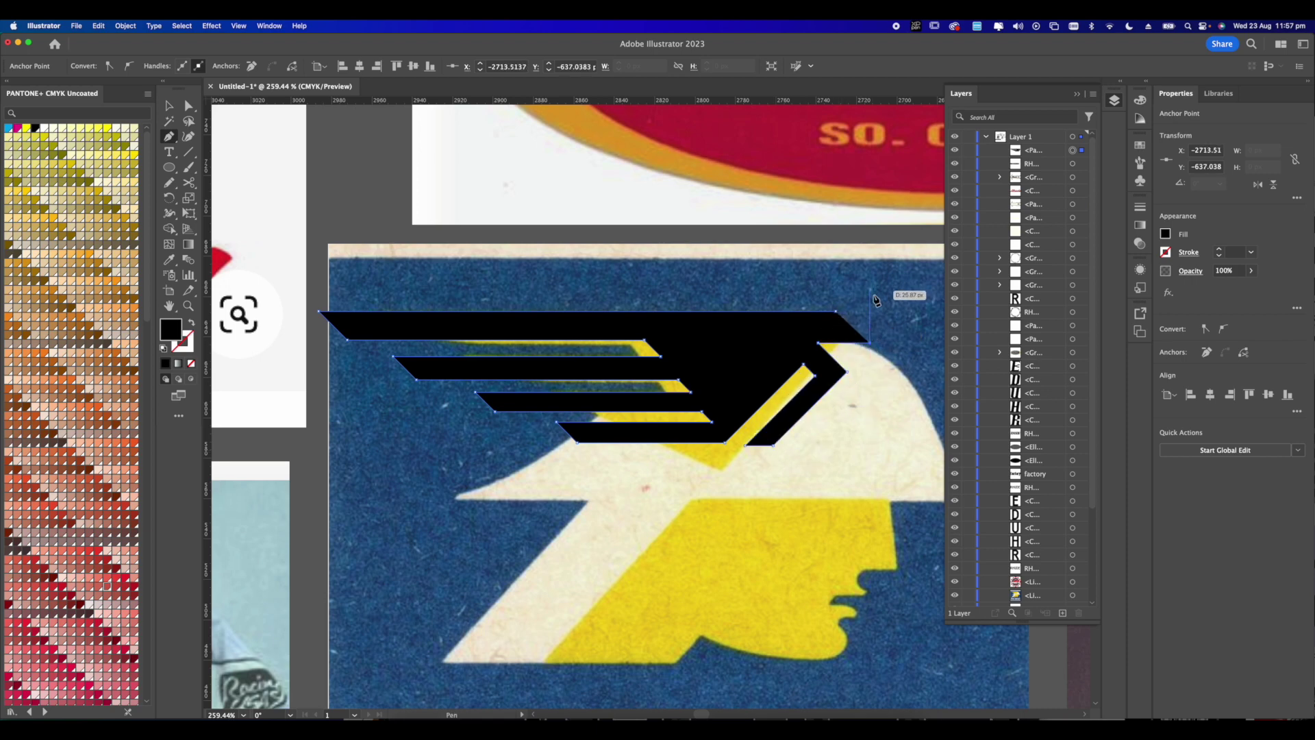
pyautogui.keyDown('shift'); pyautogui.click(874, 315); pyautogui.keyUp('shift')
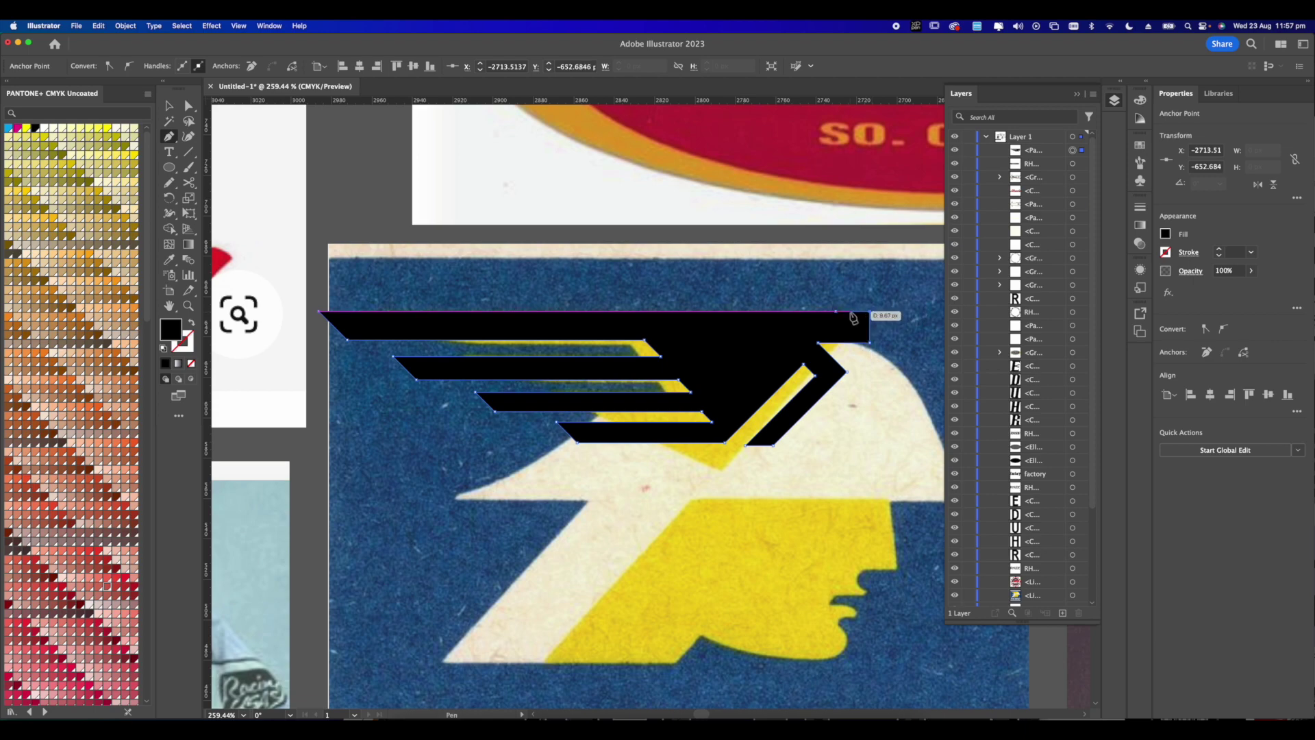
pyautogui.keyDown('shift'); pyautogui.click(841, 317); pyautogui.keyUp('shift')
# - Place a copy of the finished wing in the empty space below the large RHUDE text
pyautogui.scroll(-5, 841, 317)
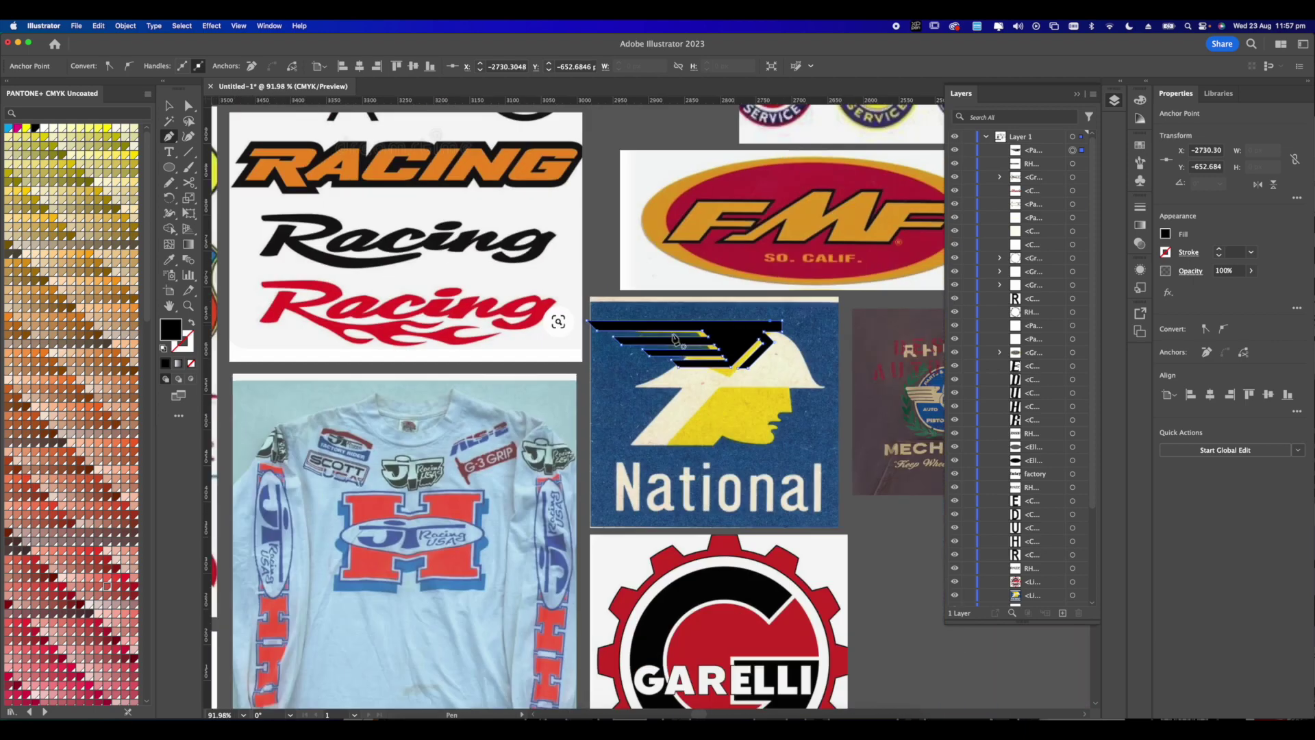
pyautogui.click(189, 106)
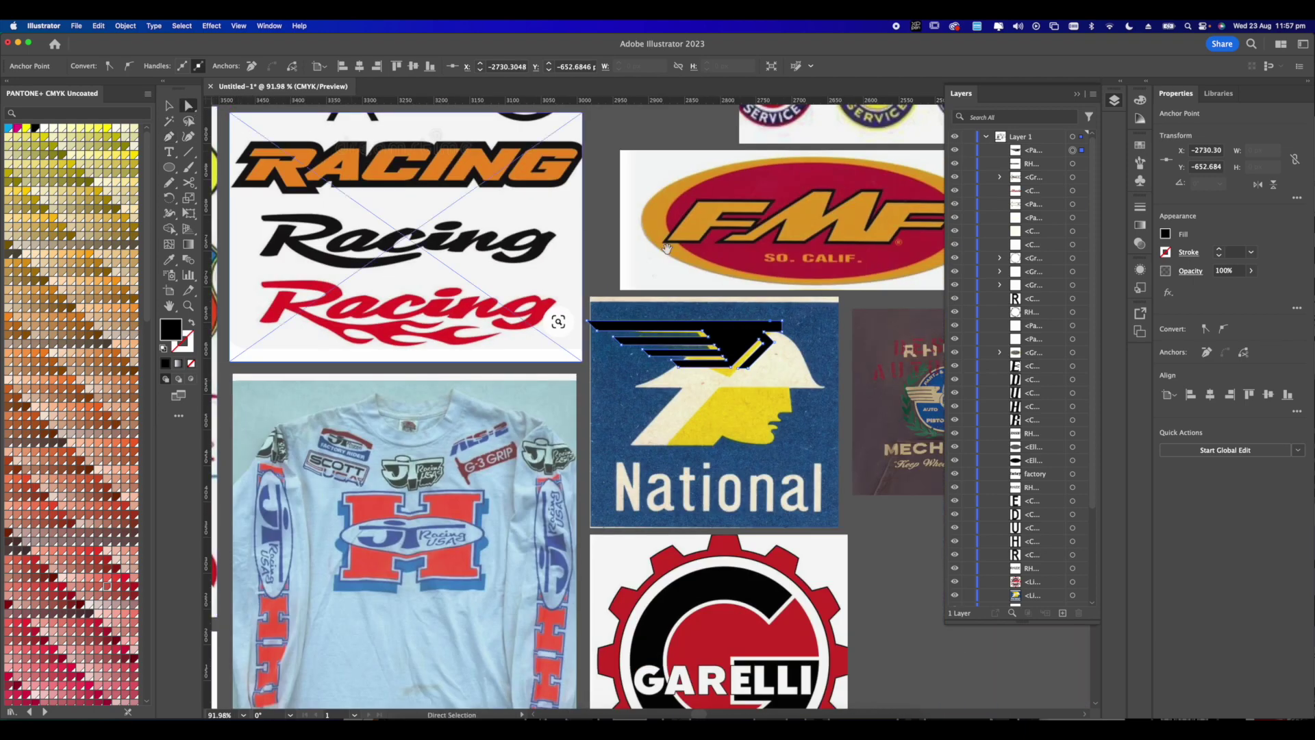
pyautogui.moveTo(590, 222); pyautogui.dragTo(530, 184)
pyautogui.click(876, 268)
pyautogui.click(724, 294)
pyautogui.scroll(3, 651, 288)
pyautogui.scroll(-10, 651, 287)
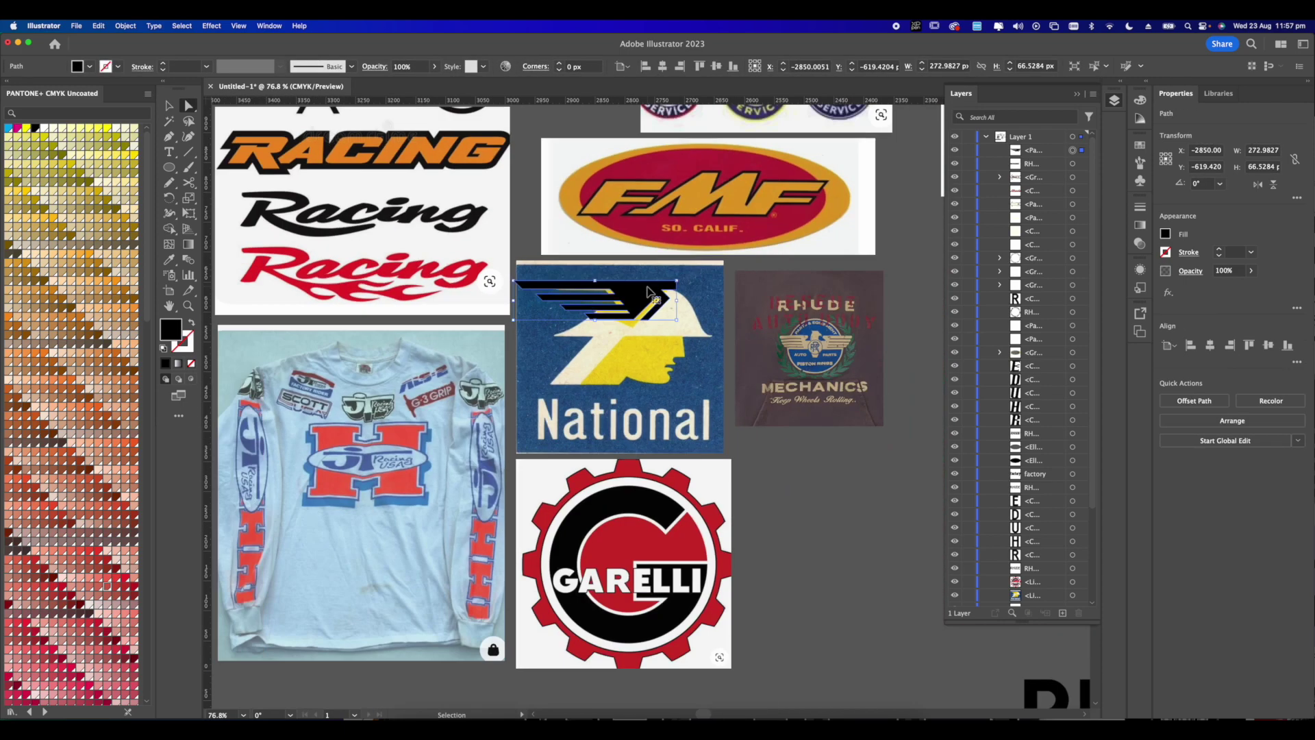
pyautogui.scroll(-6, 644, 293)
pyautogui.moveTo(640, 441); pyautogui.dragTo(621, 287)
pyautogui.click(690, 361)
pyautogui.scroll(3, 670, 409)
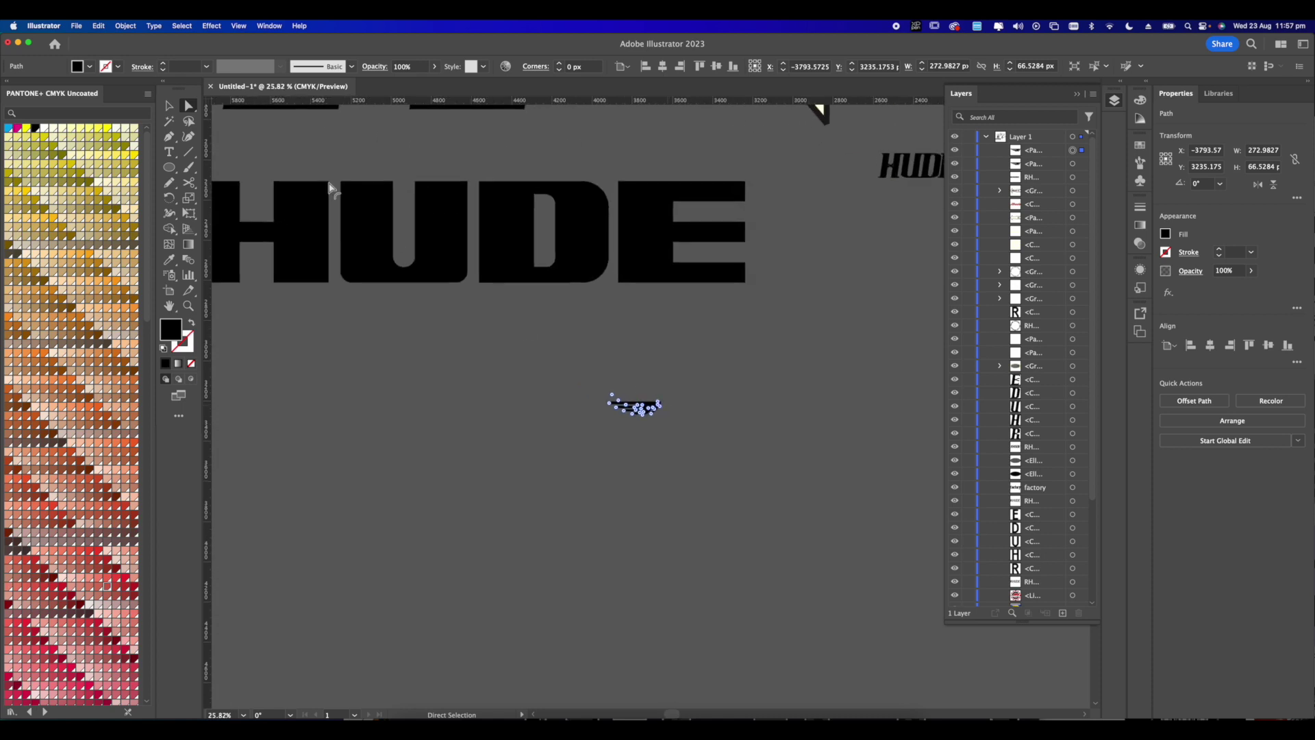
# - Enlarge the copied wing proportionally to about 2841 px wide
pyautogui.press('v')
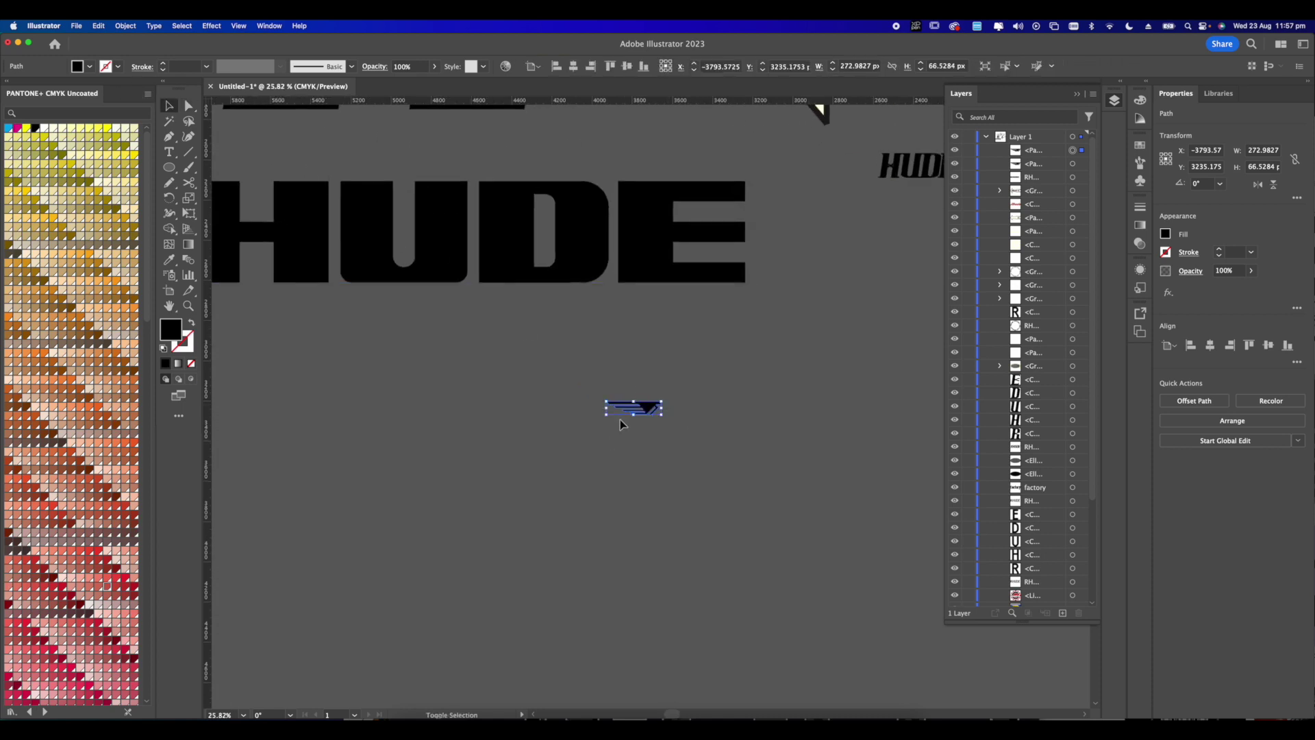
pyautogui.moveTo(633, 418); pyautogui.dragTo(624, 545)
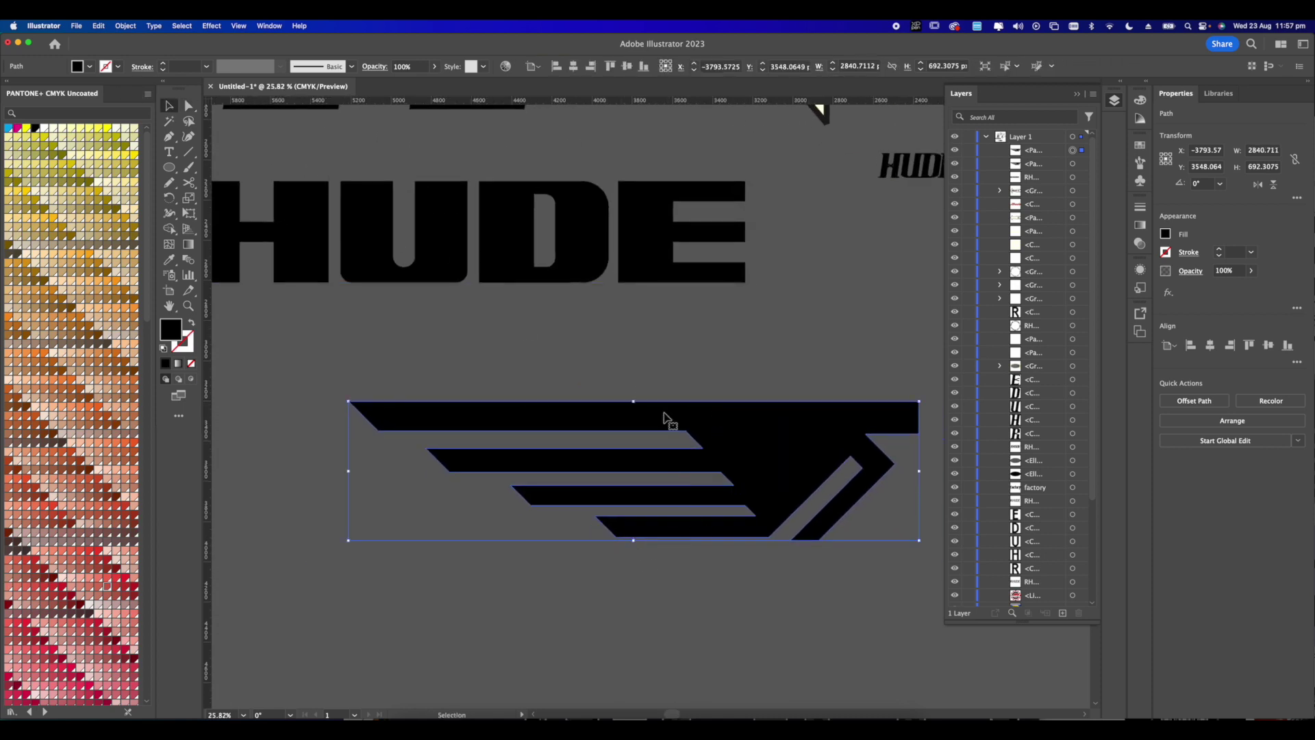
pyautogui.scroll(-3, 649, 416)
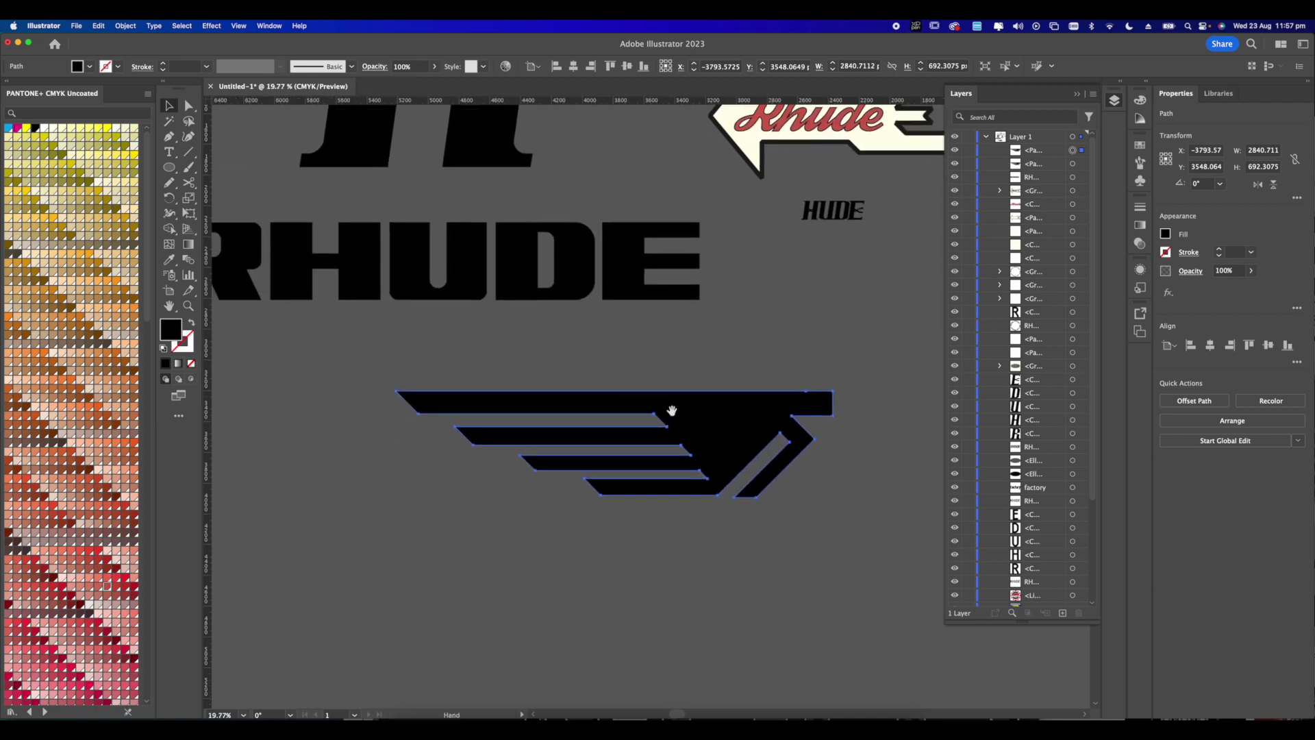
# - Duplicate the enlarged wing and reflect the copy across the vertical axis
pyautogui.moveTo(684, 427)
pyautogui.mouseDown()
pyautogui.moveTo(541, 438)
pyautogui.moveTo(677, 442)
pyautogui.mouseUp()
pyautogui.rightClick(676, 442)
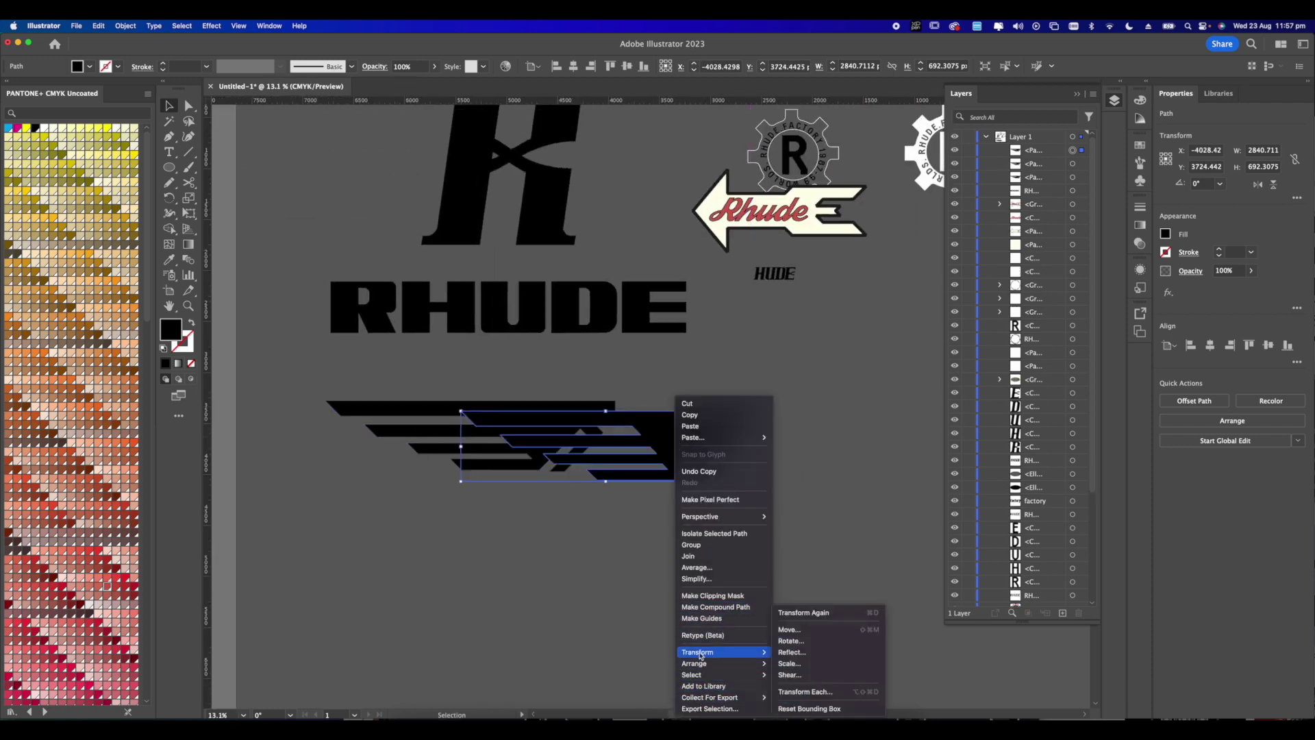
pyautogui.click(812, 652)
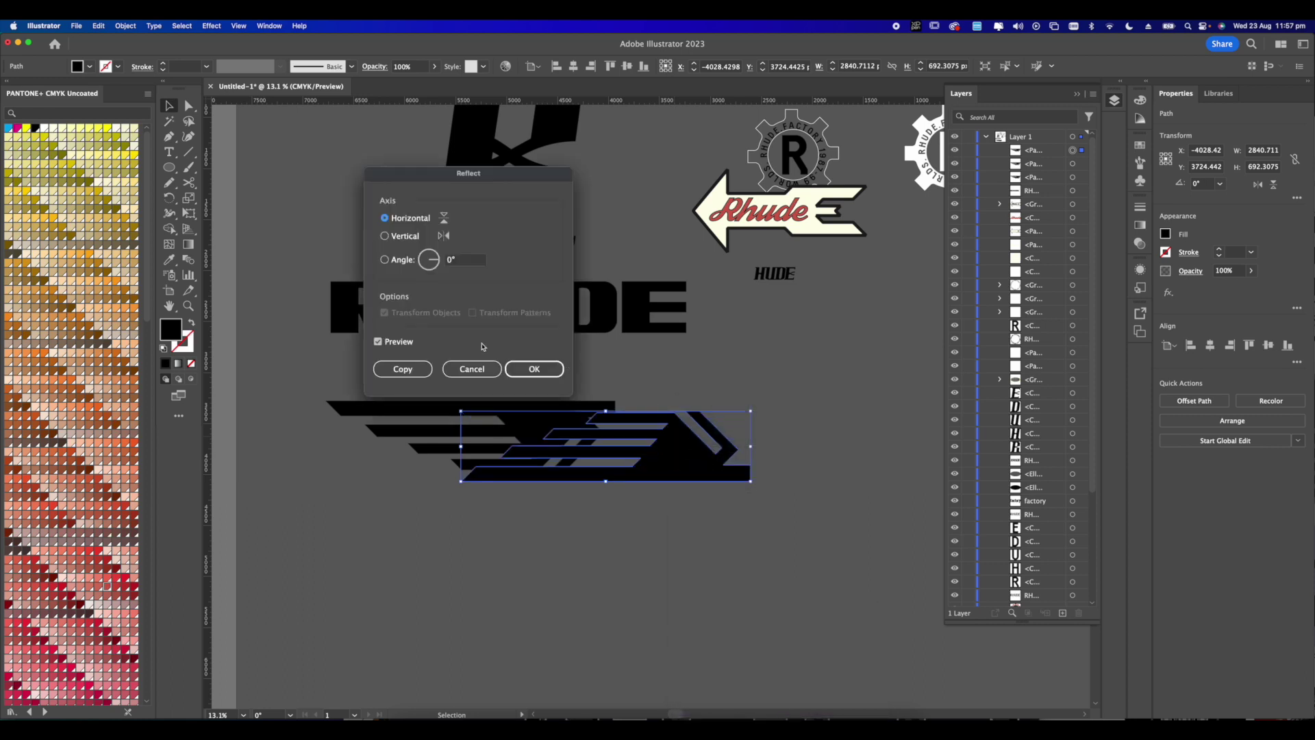
pyautogui.click(385, 236)
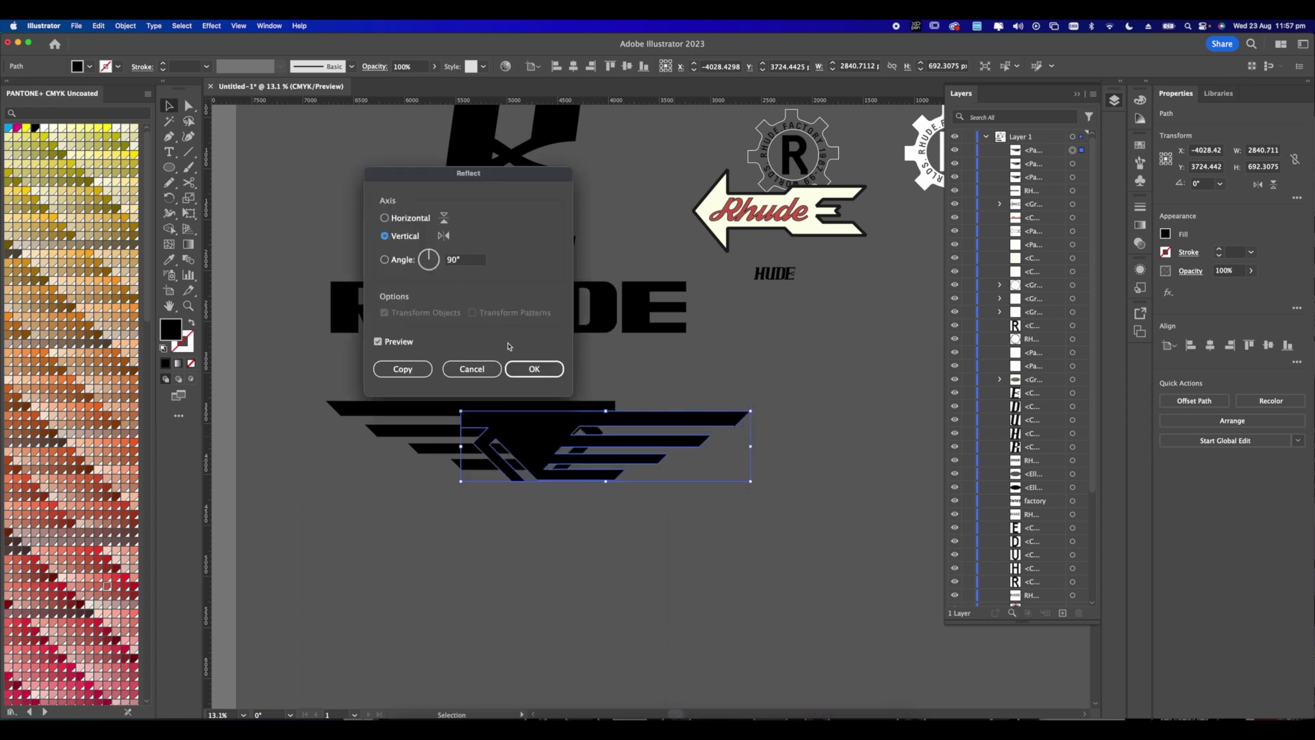
pyautogui.click(534, 369)
# - Position the mirrored wing opposite the original with a small gap, align both by their vertical centres, and group them
pyautogui.moveTo(554, 417); pyautogui.dragTo(701, 407)
pyautogui.click(695, 518)
pyautogui.moveTo(677, 451); pyautogui.dragTo(562, 401)
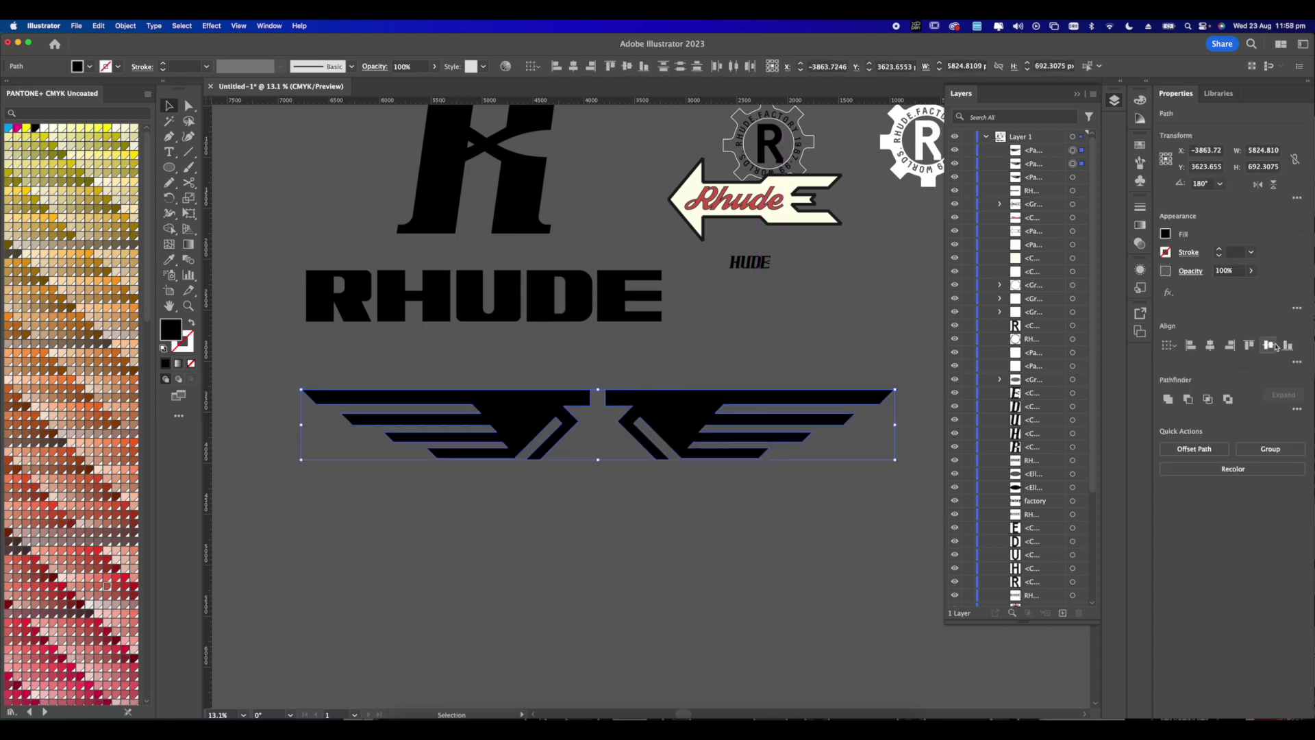
pyautogui.press('super+g')
# - Scale the wing pair to about 3550 px wide and centre it directly beneath the large RHUDE text
pyautogui.press('v')
pyautogui.scroll(-2, 753, 418)
pyautogui.moveTo(641, 425); pyautogui.dragTo(612, 366)
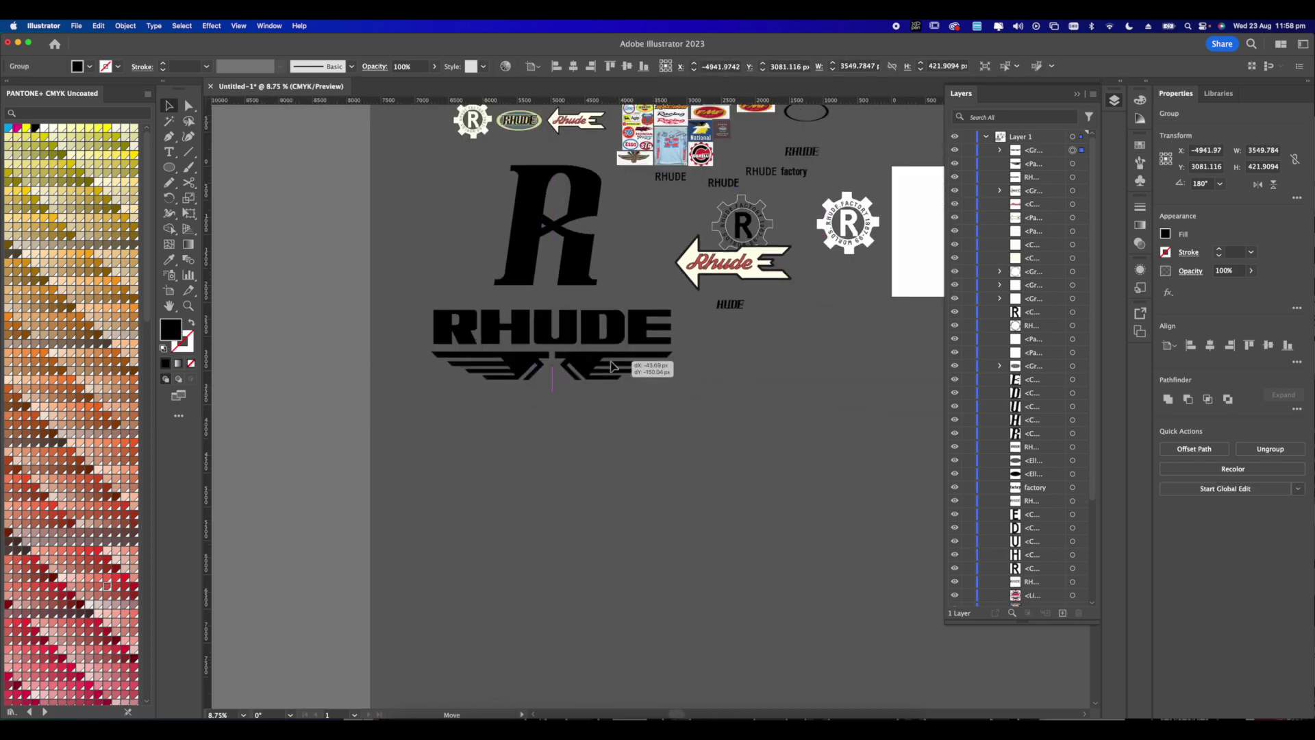
# - Move the large decorative R onto the centre of the wings and scale it to about 516 px wide
pyautogui.hscroll(-3, 617, 411)
pyautogui.scroll(1, 616, 411)
pyautogui.moveTo(670, 302); pyautogui.dragTo(773, 426)
pyautogui.moveTo(722, 501); pyautogui.dragTo(621, 409)
pyautogui.scroll(5, 624, 367)
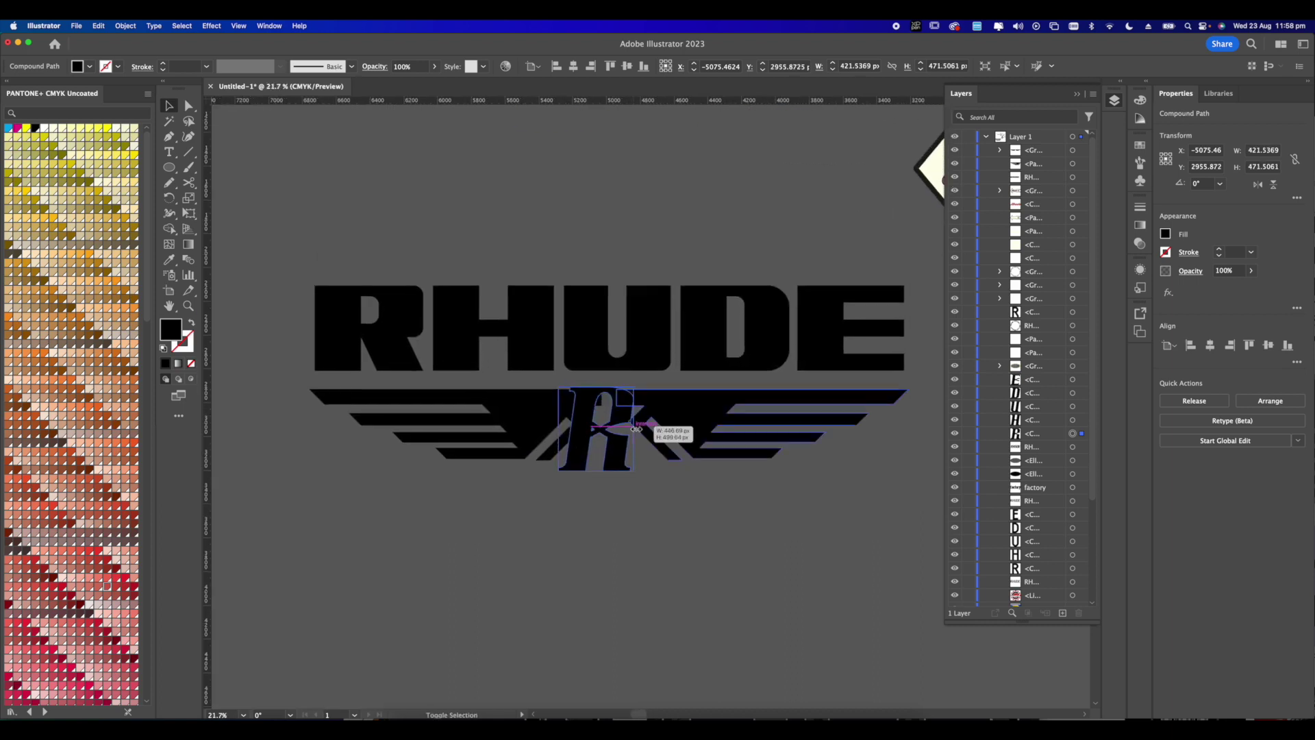
pyautogui.moveTo(643, 427); pyautogui.dragTo(624, 438)
# - Fine-tune the R's position so it sits centred over the gap between the two wings
pyautogui.scroll(5, 637, 431)
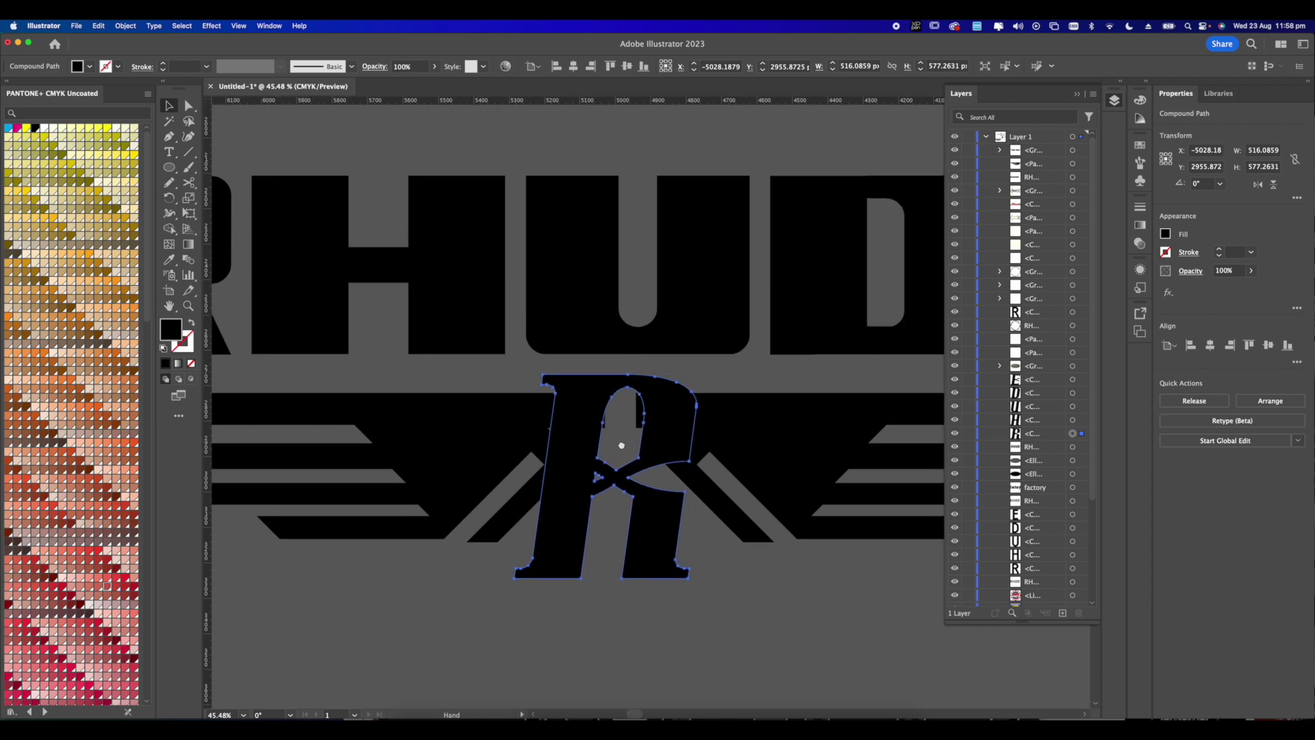
pyautogui.scroll(2, 616, 434)
pyautogui.moveTo(586, 434); pyautogui.dragTo(582, 430)
pyautogui.scroll(-6, 576, 435)
pyautogui.scroll(-1, 576, 442)
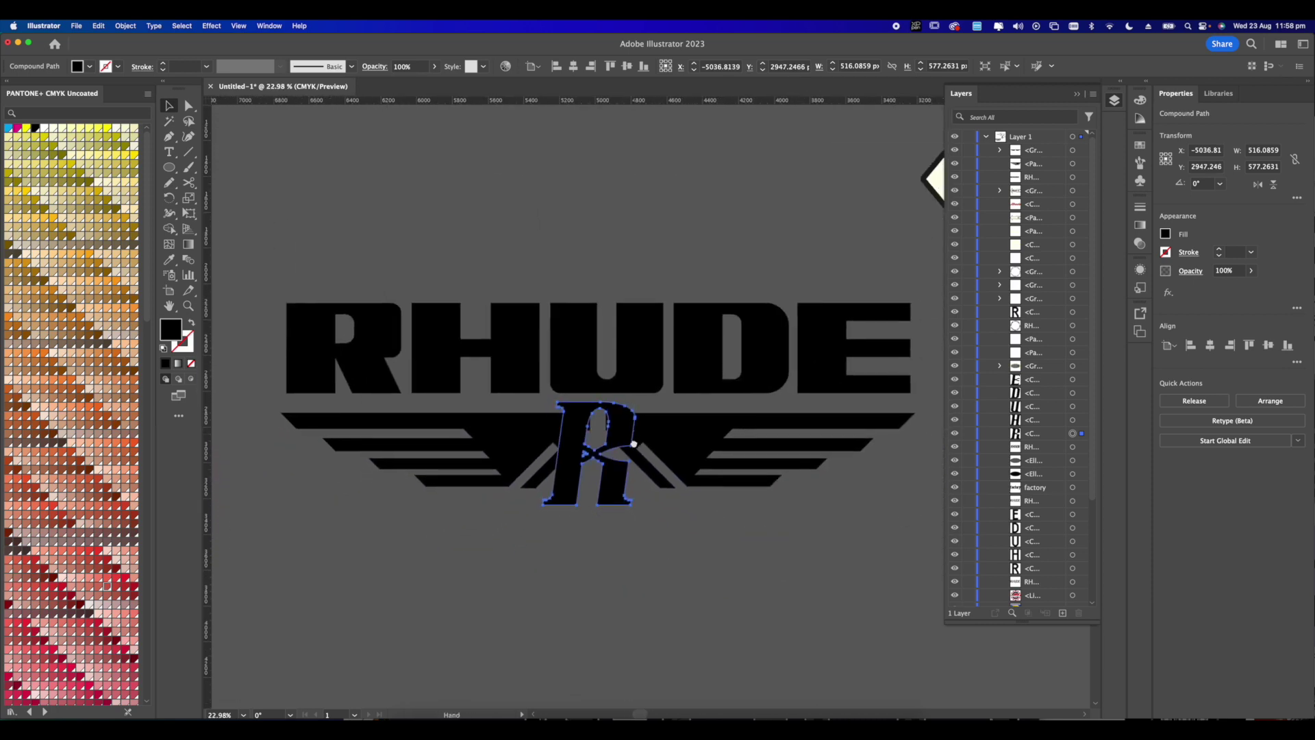
pyautogui.moveTo(610, 489)
pyautogui.mouseDown()
pyautogui.moveTo(620, 517)
pyautogui.moveTo(619, 491)
pyautogui.mouseUp()
# - Offset the decorative R's path outward by 10 px with miter joins, previewing the result, and deselect it
pyautogui.scroll(5, 595, 520)
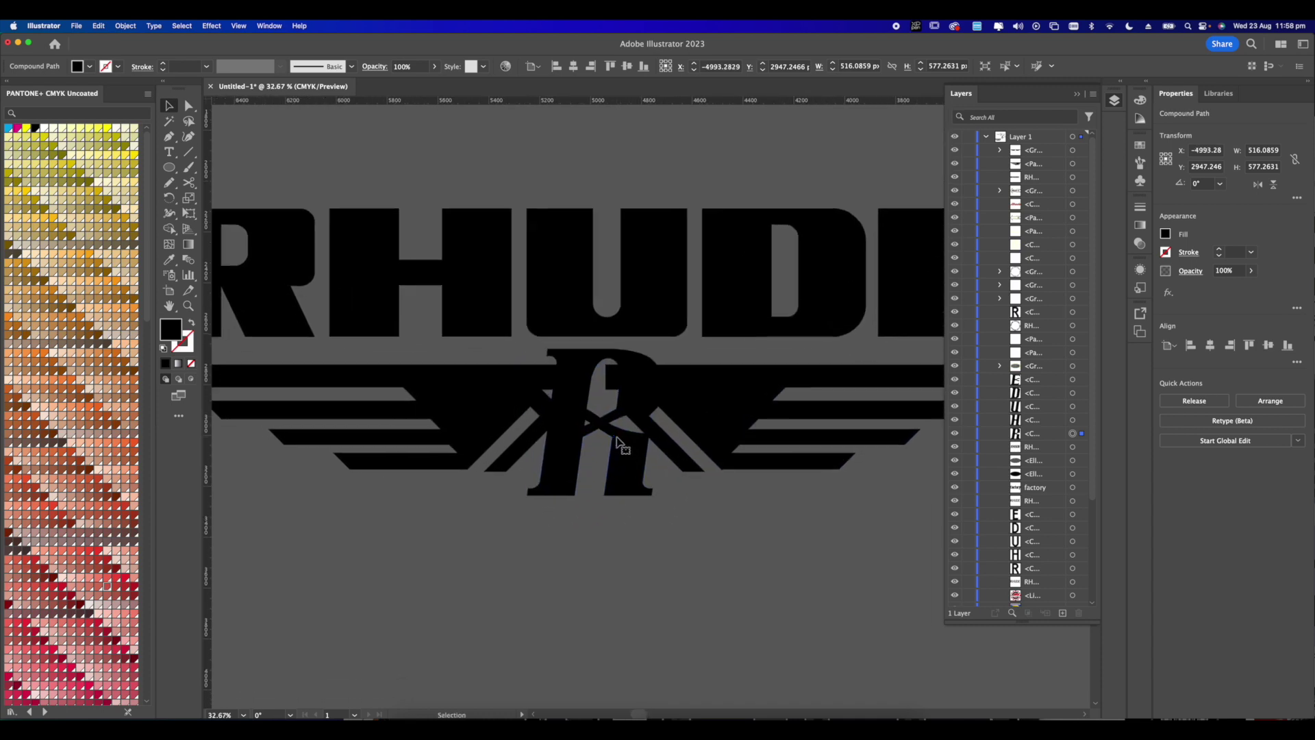
pyautogui.click(637, 468)
pyautogui.click(637, 467)
pyautogui.click(126, 26)
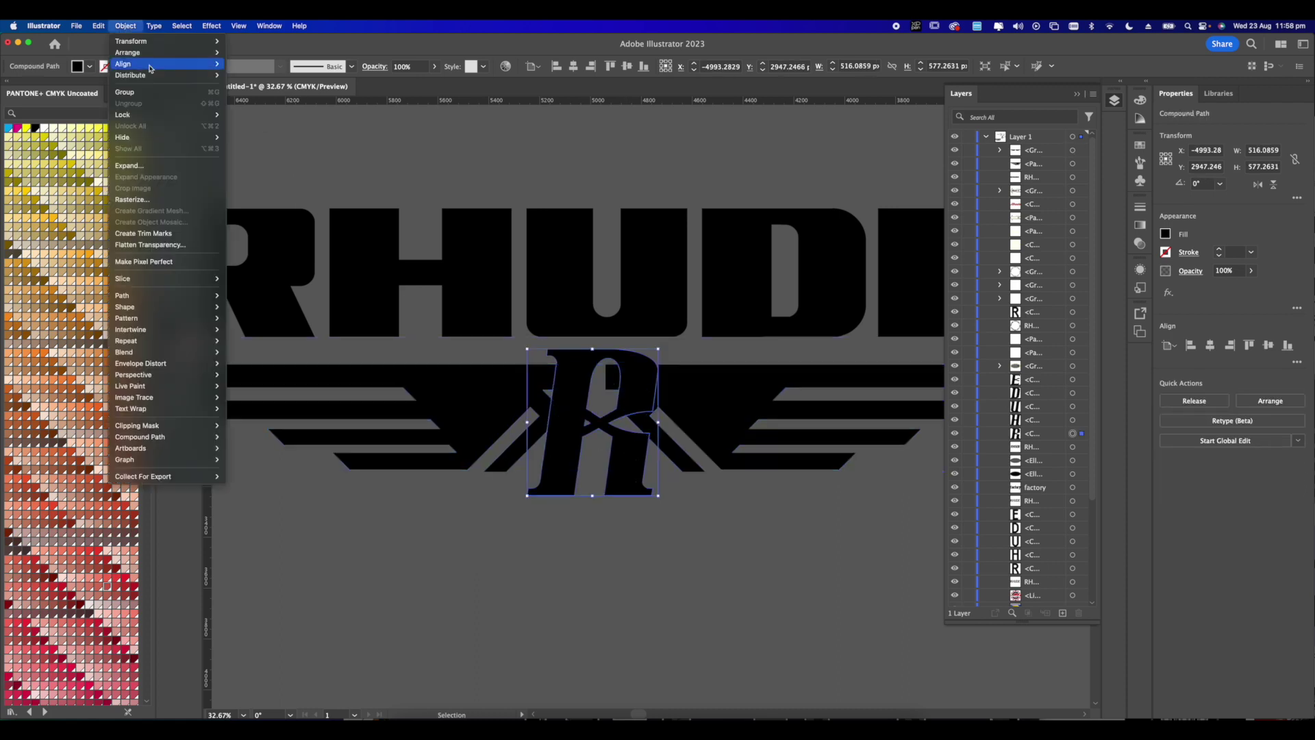
pyautogui.moveTo(171, 295)
pyautogui.click(274, 335)
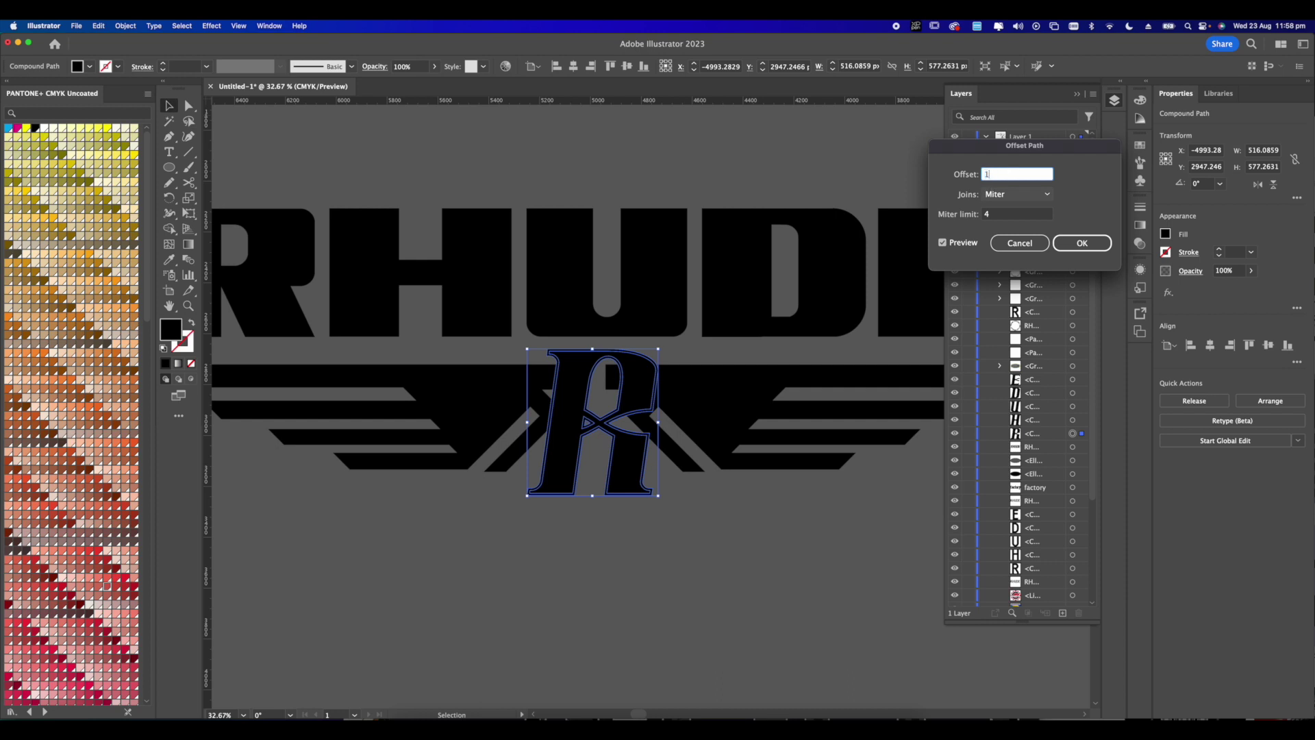
pyautogui.click(947, 242)
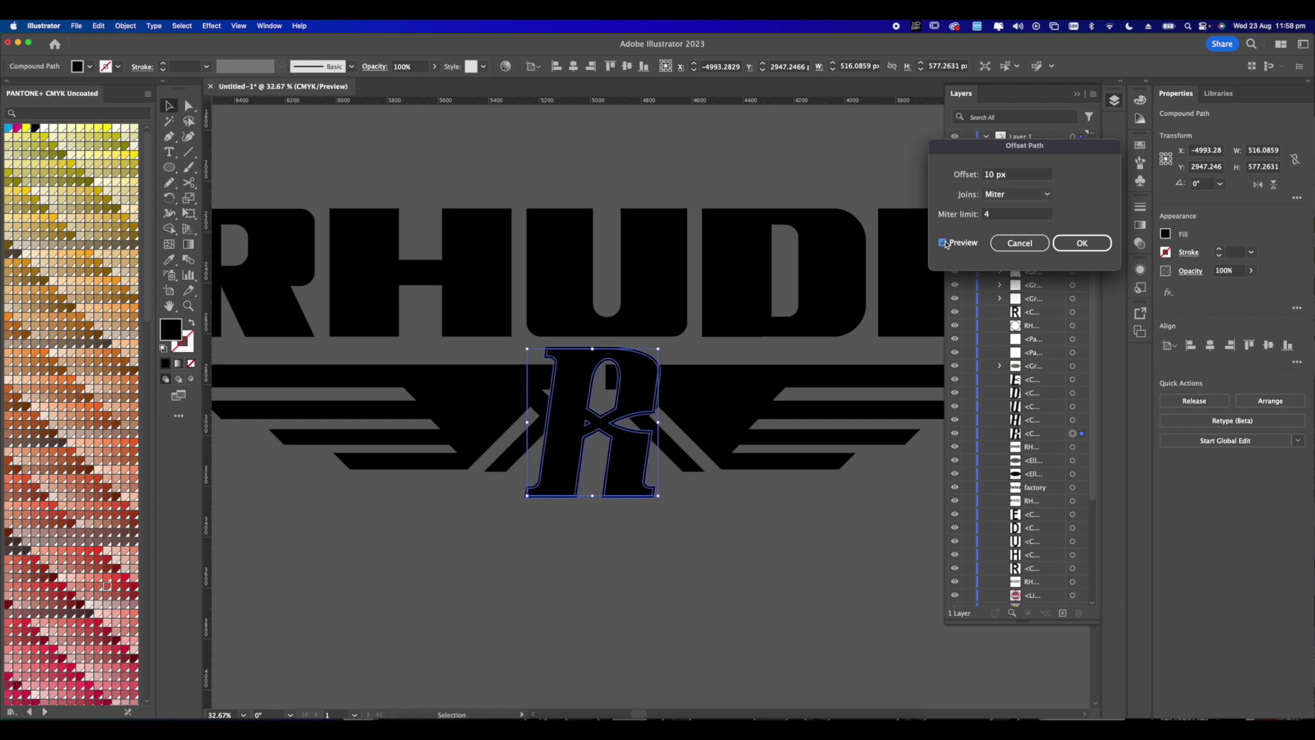
pyautogui.click(1054, 244)
pyautogui.press('super+shift+a')
pyautogui.press('super+0')
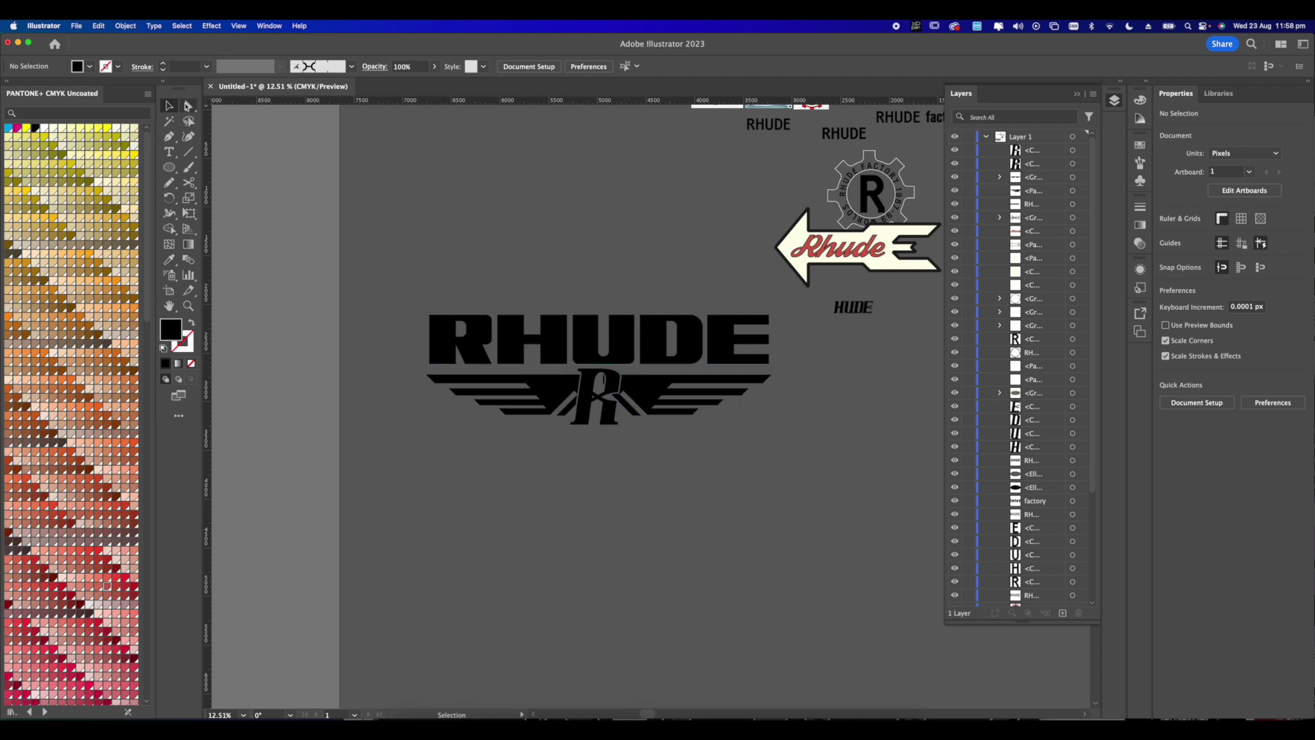
# - Use the Shape Builder to remove the wing areas inside the R's offset outline, leaving a thin gap around the letter
pyautogui.scroll(6, 566, 425)
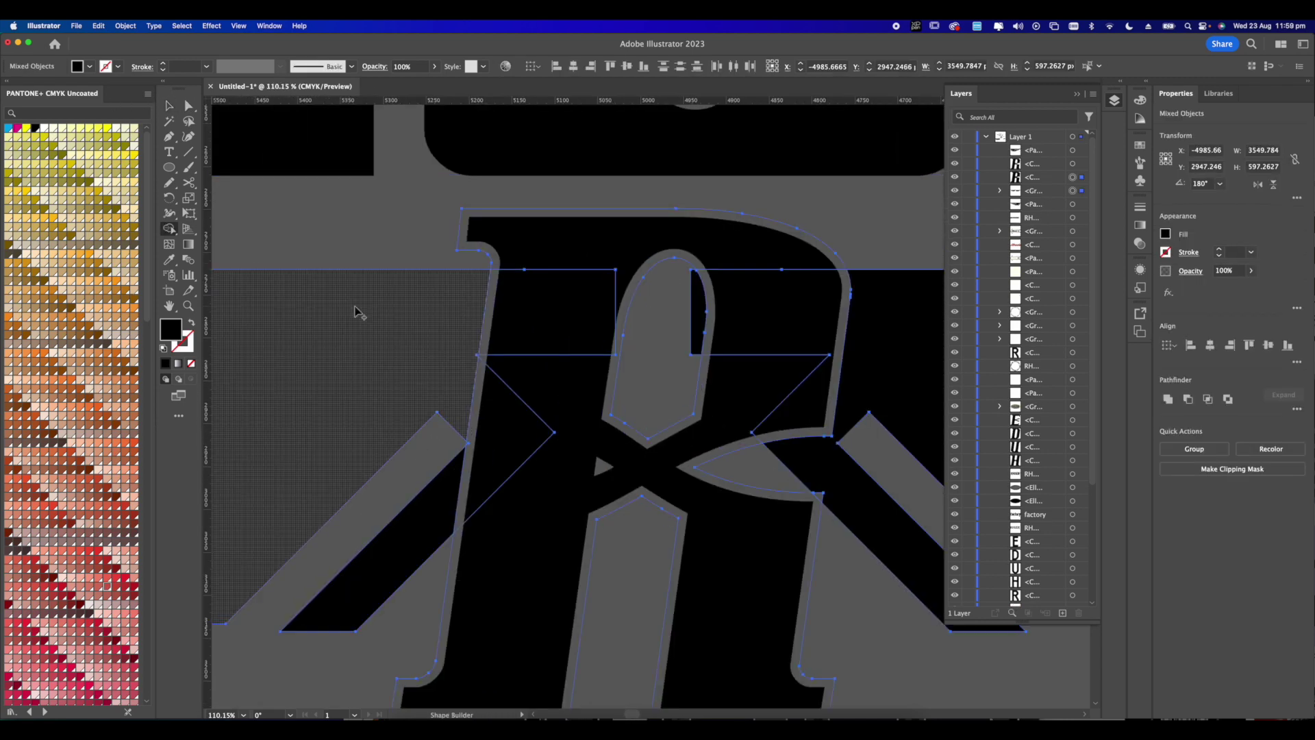
pyautogui.moveTo(780, 356)
pyautogui.mouseDown()
pyautogui.moveTo(719, 329)
pyautogui.moveTo(781, 345)
pyautogui.mouseUp()
pyautogui.scroll(-3, 672, 305)
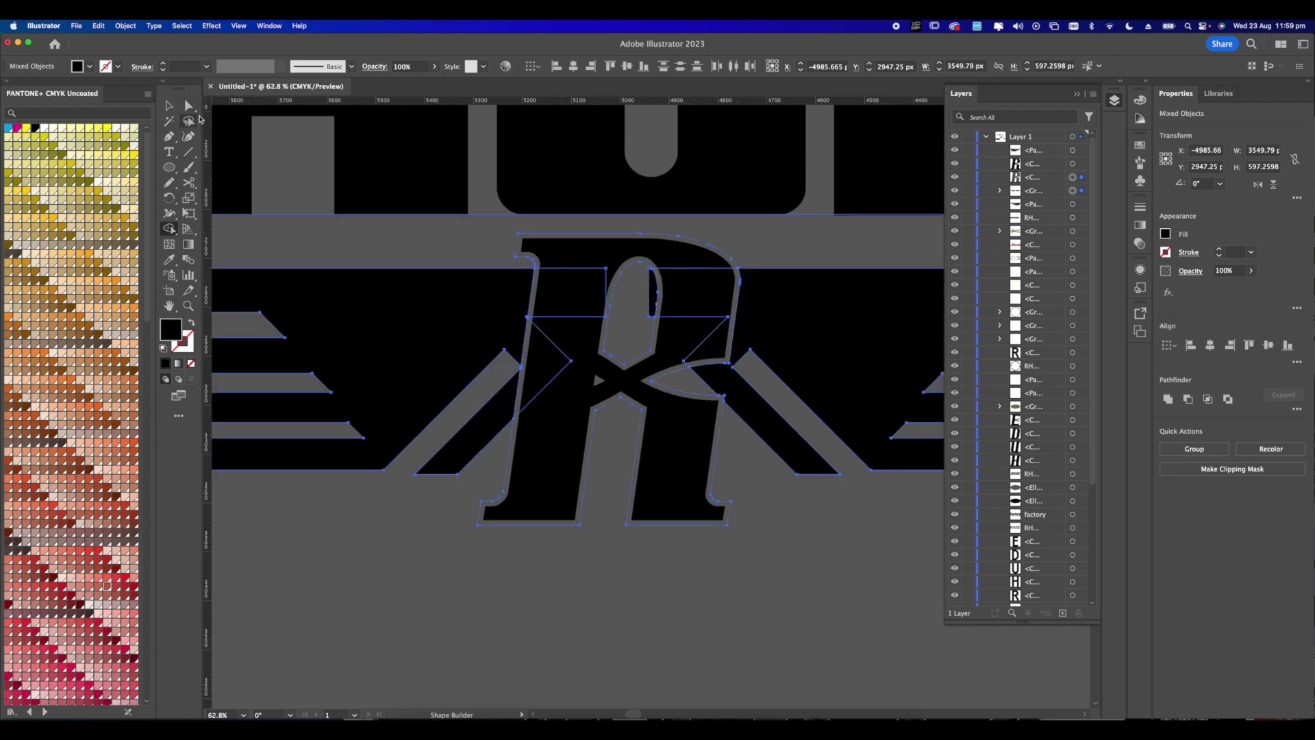
pyautogui.click(190, 106)
pyautogui.press('super+shift+a')
# - Inspect the R and the trimmed wing edges in outline view for leftover pieces, and return to the normal preview
pyautogui.scroll(1, 684, 419)
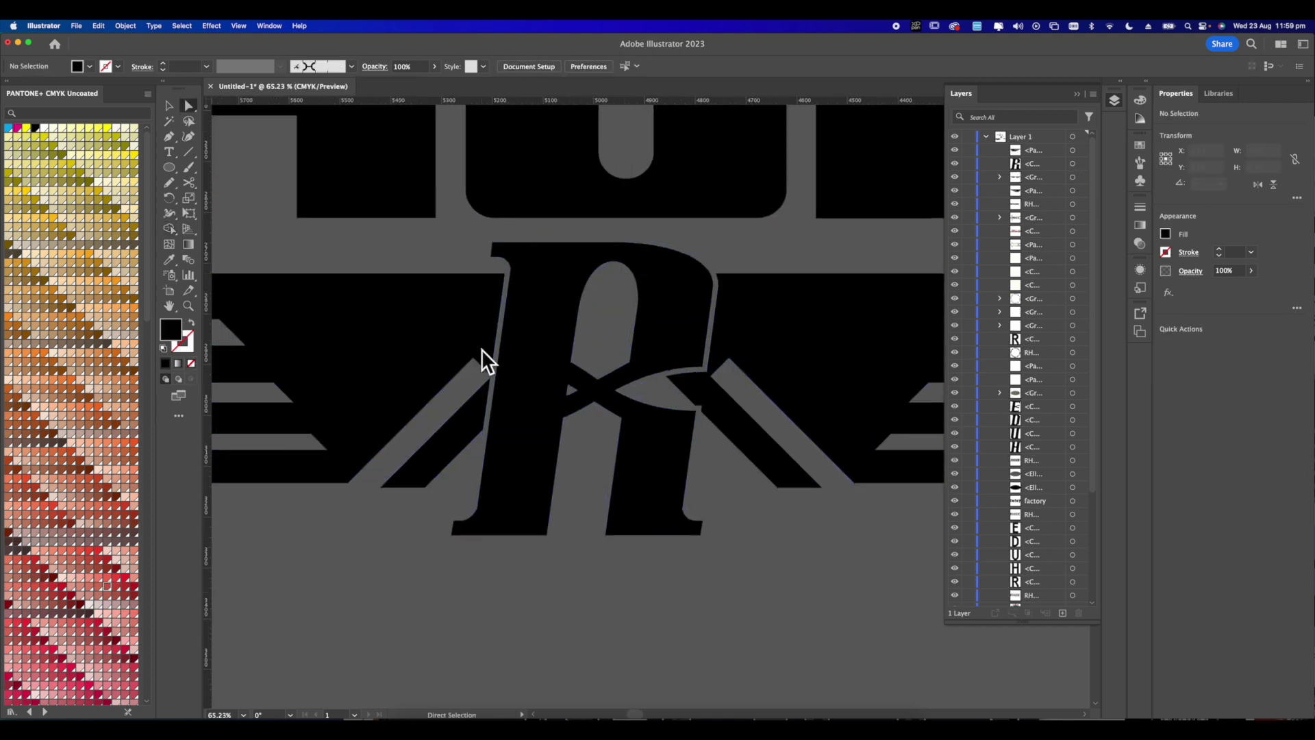
pyautogui.click(519, 385)
pyautogui.click(484, 317)
pyautogui.press('super+y')
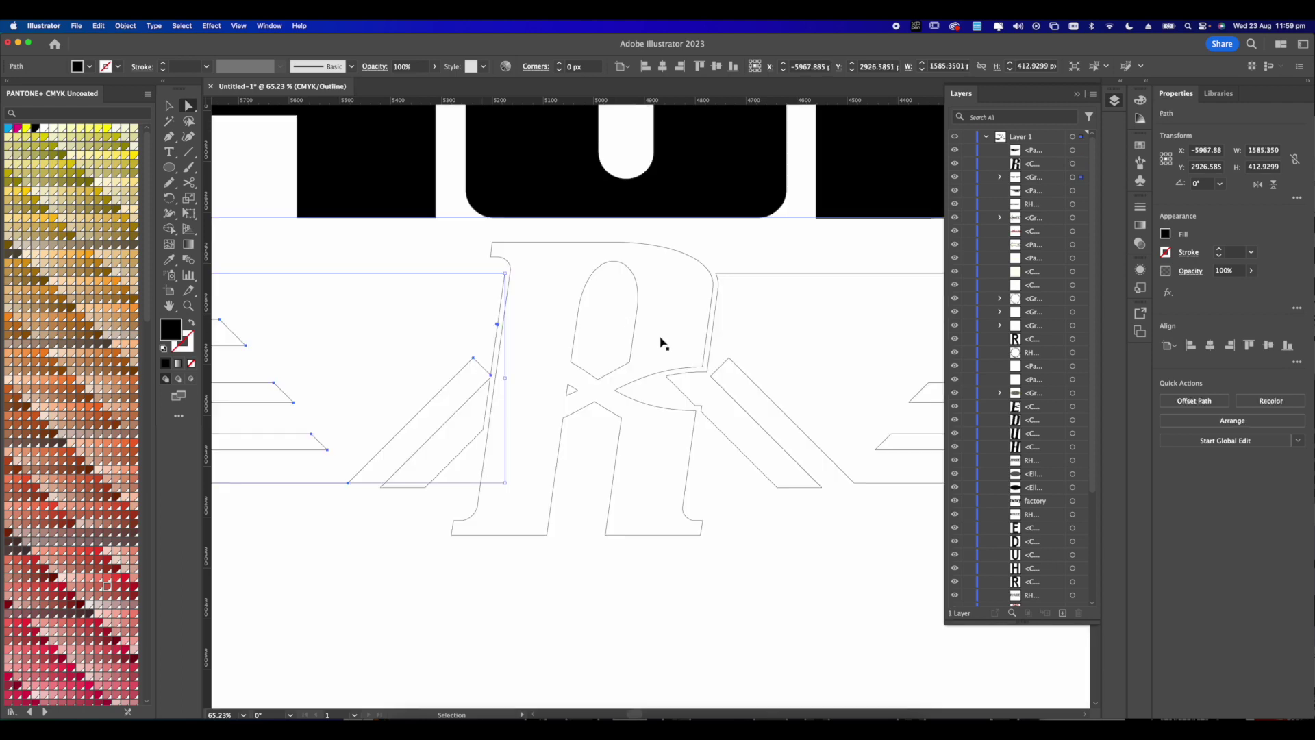
pyautogui.press('super+shift+a')
pyautogui.scroll(-3, 578, 287)
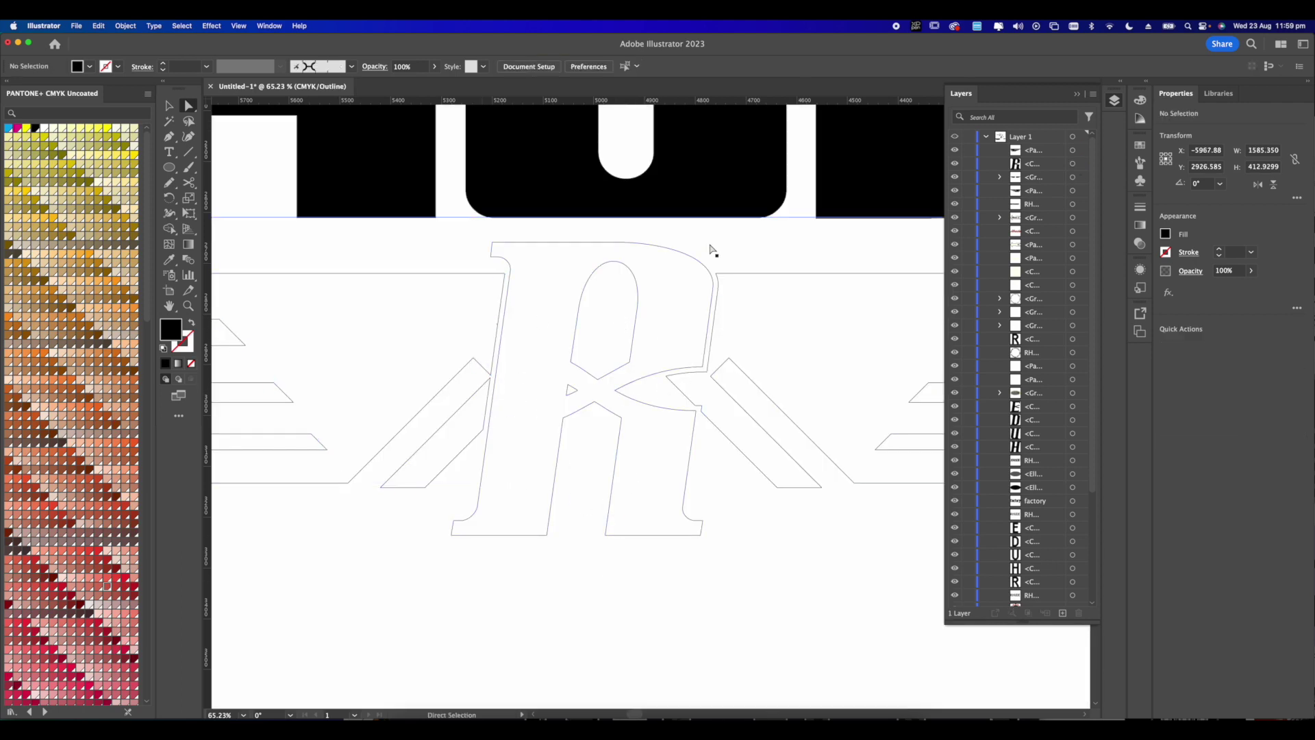
pyautogui.scroll(-2, 616, 297)
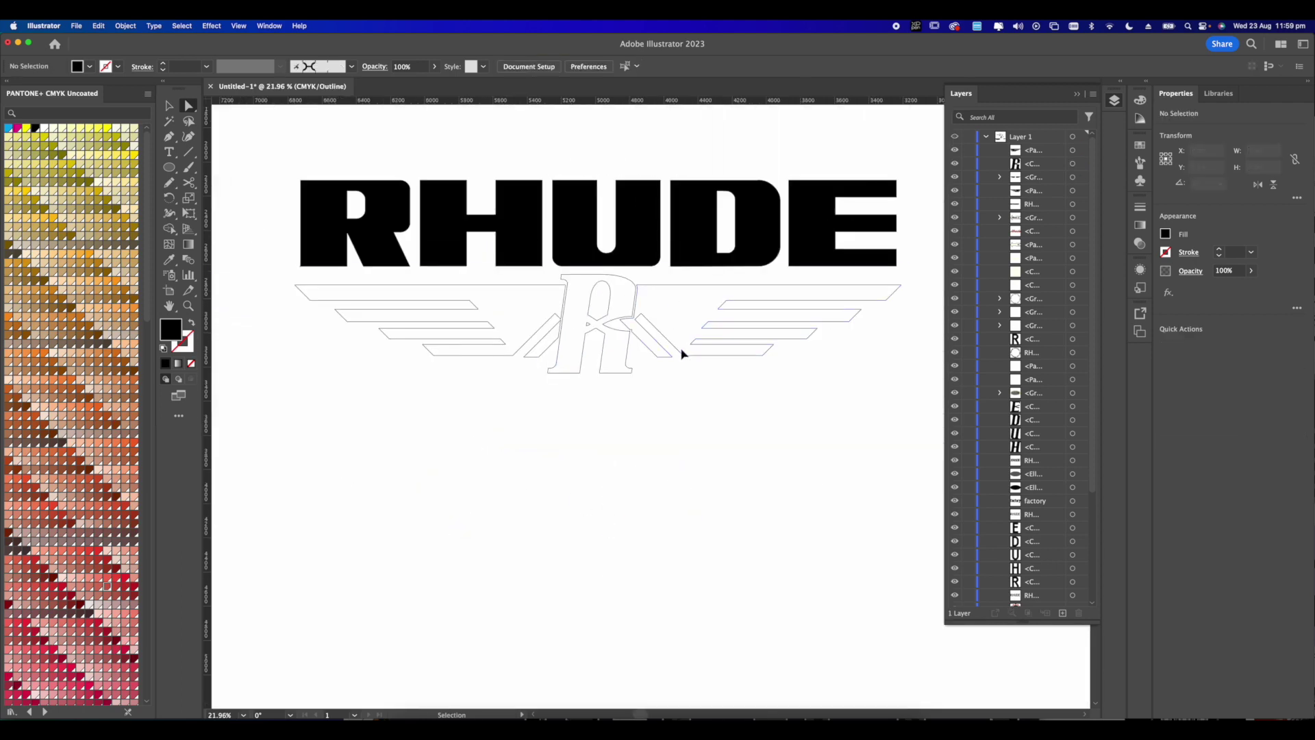
pyautogui.press('super+y')
pyautogui.scroll(-3, 622, 409)
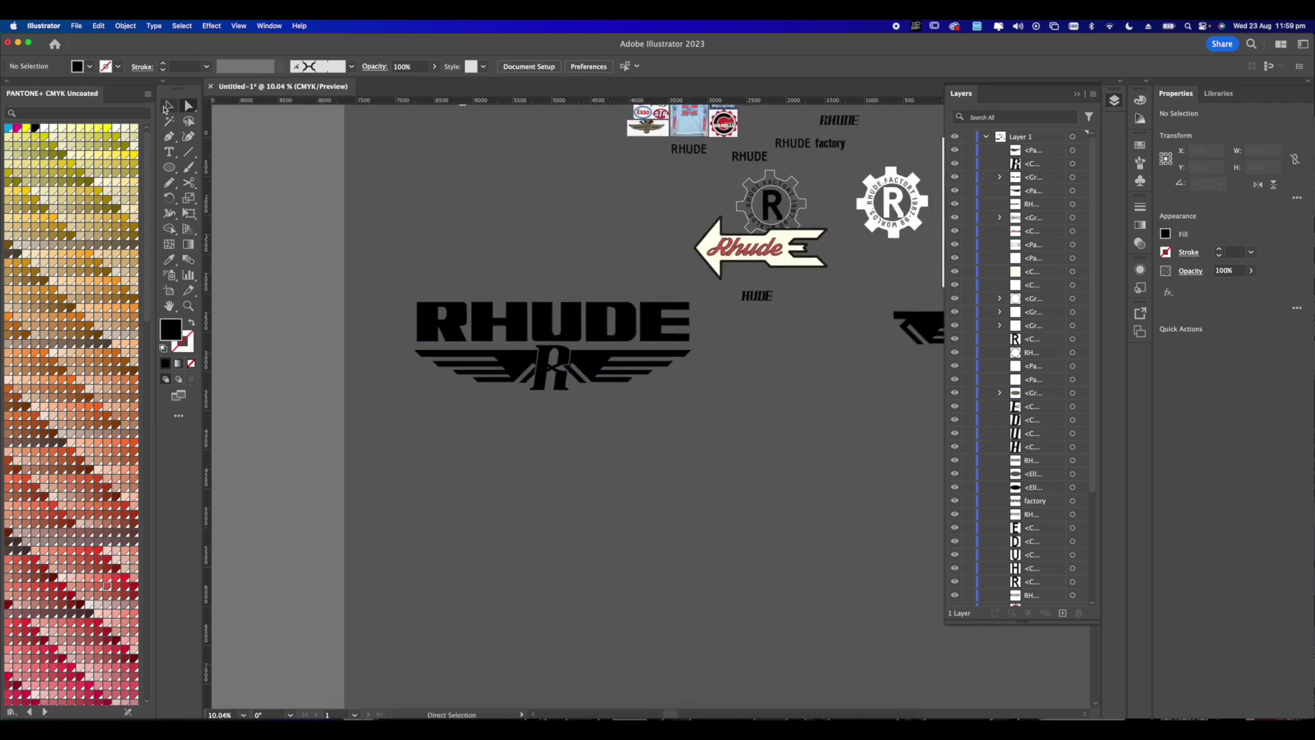
# - Group the decorative R with the pair of wings and deselect the group
pyautogui.click(167, 106)
pyautogui.press('a')
pyautogui.moveTo(409, 372); pyautogui.dragTo(695, 384)
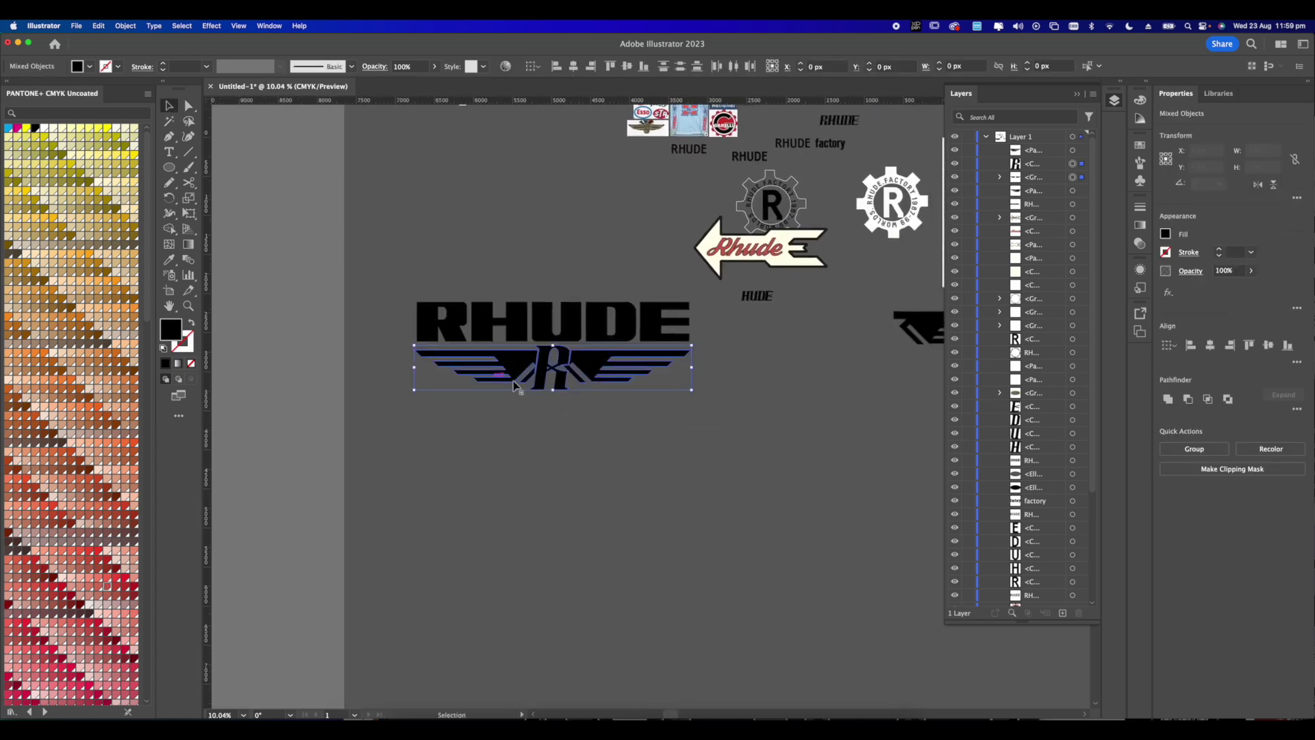
pyautogui.scroll(3, 575, 376)
pyautogui.press('v')
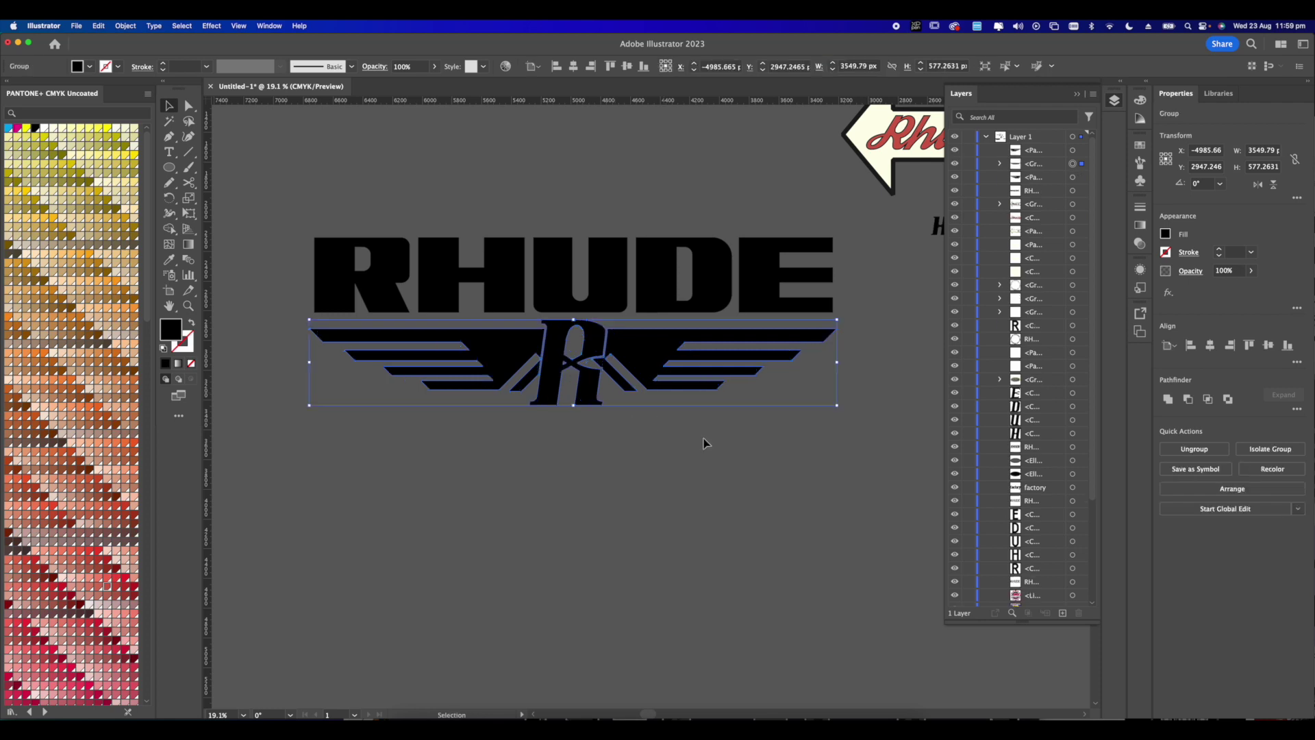
pyautogui.click(683, 434)
# - Place a live copy of the large RHUDE text beside the reference images and convert the original above the wings to outlines
pyautogui.click(638, 319)
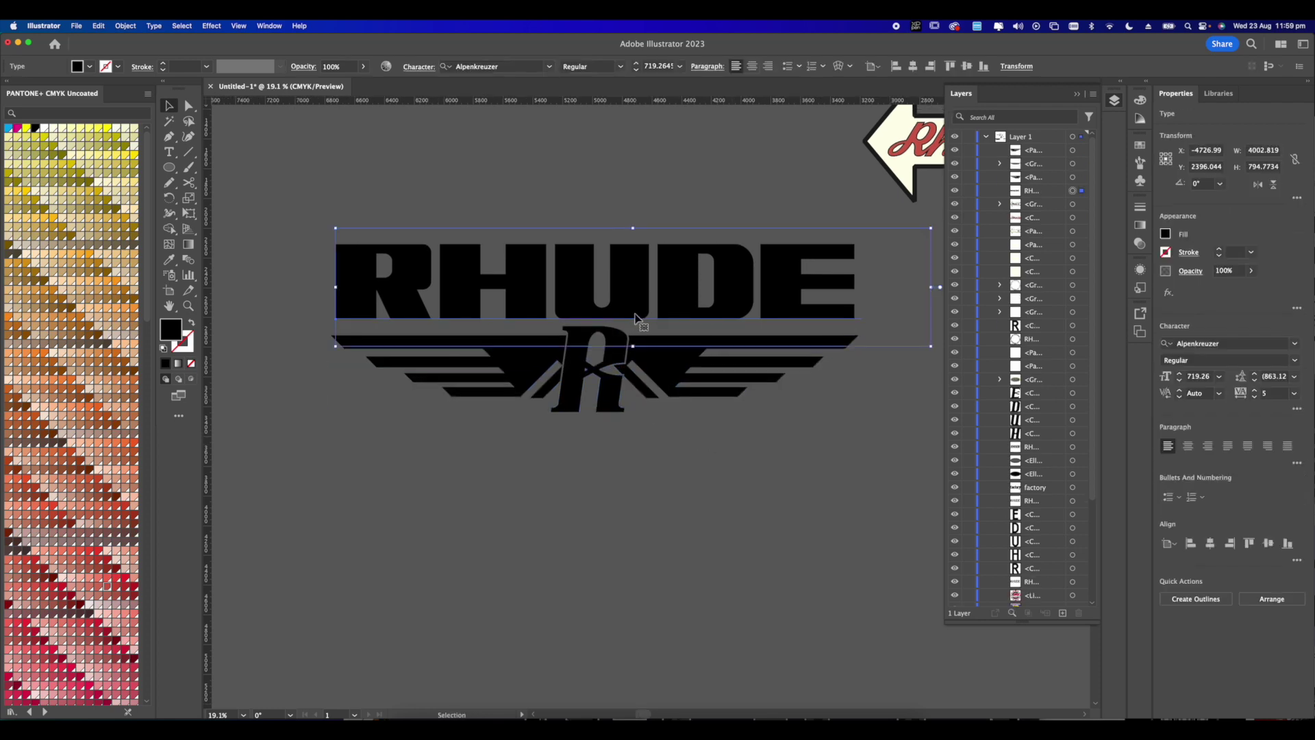
pyautogui.rightClick(692, 297)
pyautogui.moveTo(731, 468)
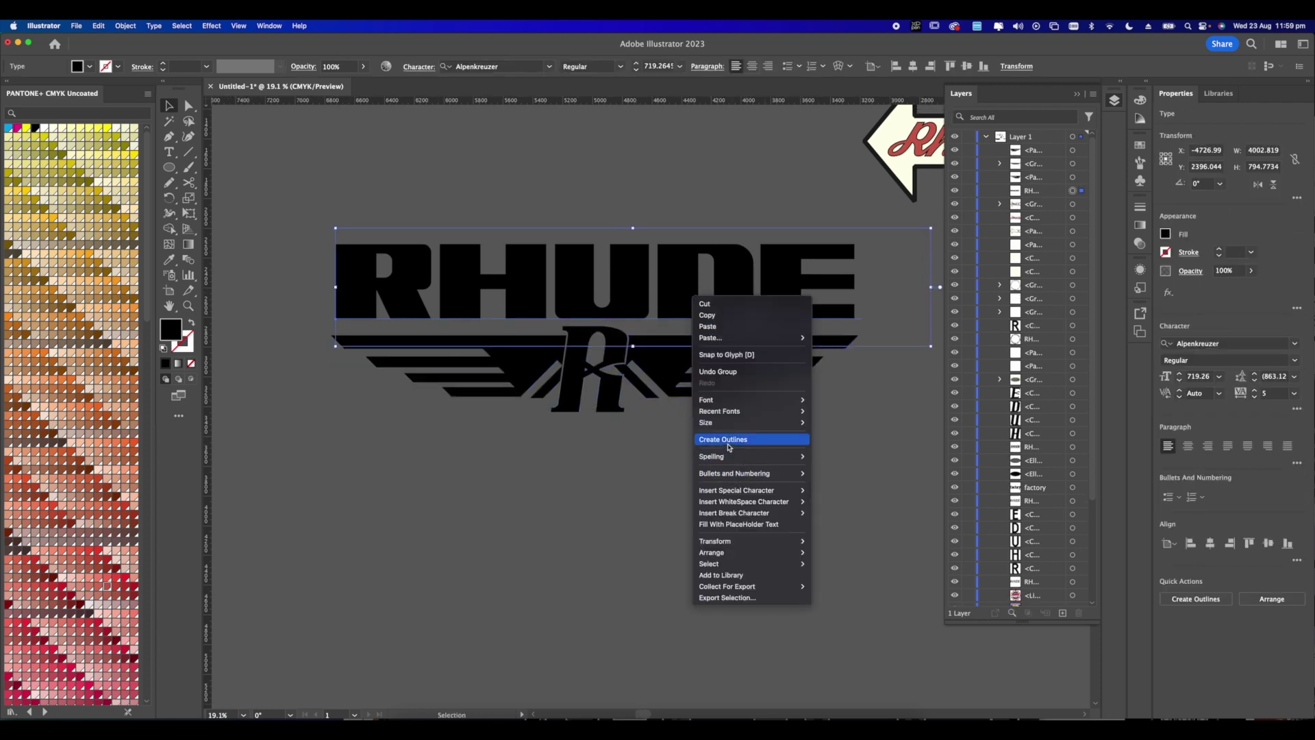
pyautogui.click(723, 439)
pyautogui.click(759, 461)
pyautogui.scroll(-5, 615, 379)
pyautogui.scroll(2, 616, 379)
pyautogui.moveTo(646, 368); pyautogui.dragTo(892, 157)
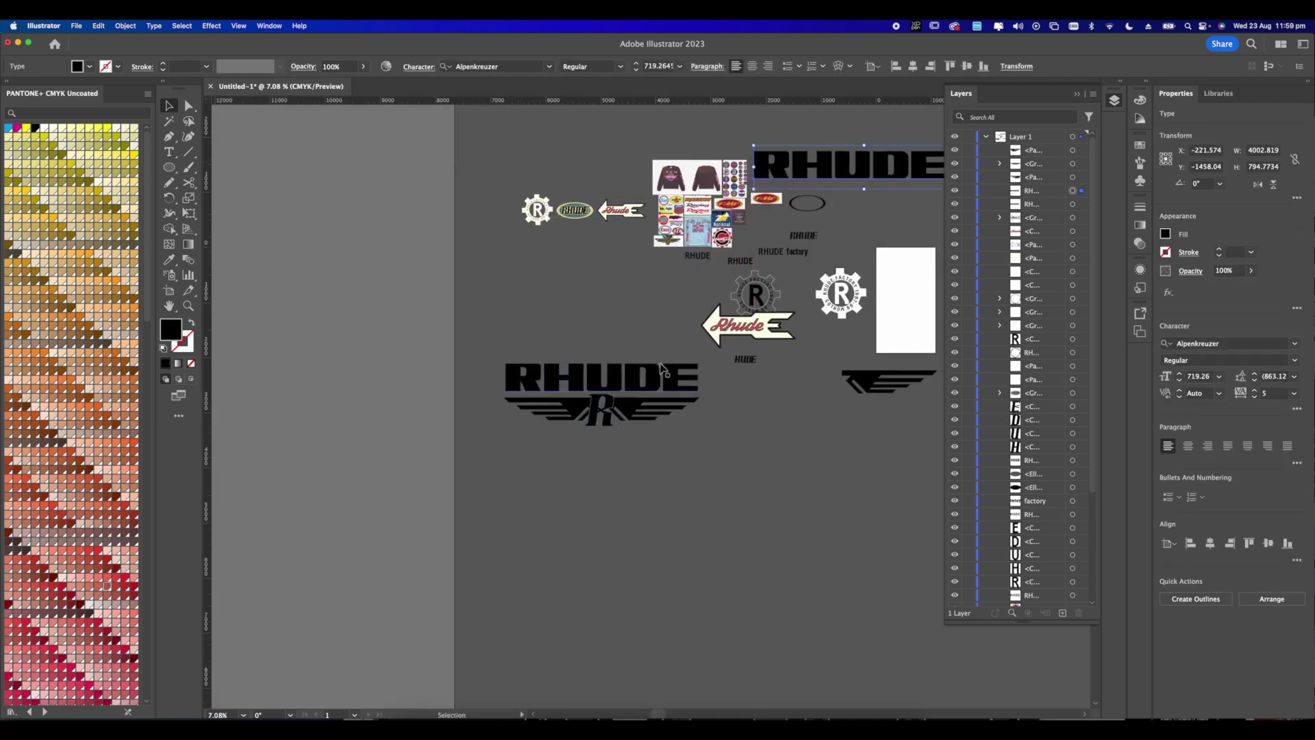
pyautogui.rightClick(640, 371)
pyautogui.click(666, 510)
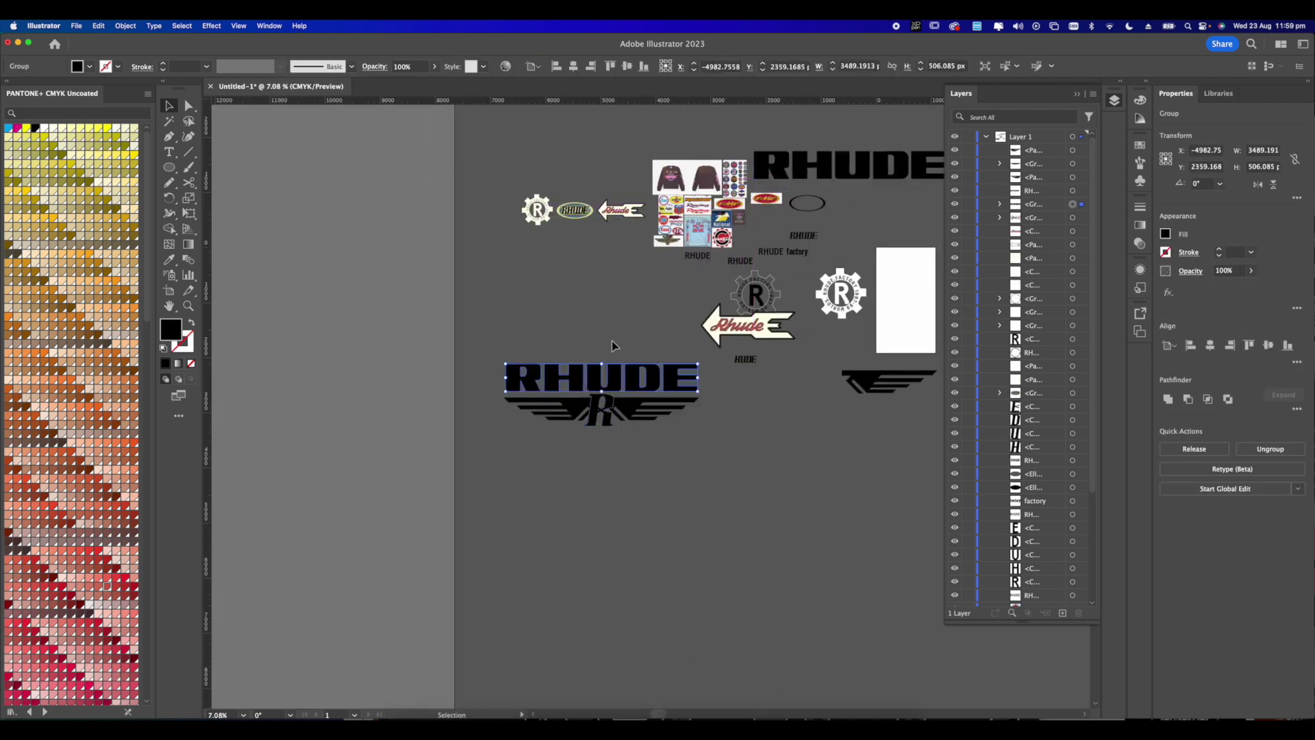
# - Examine the chest graphics on the brown long-sleeve shirt reference for ideas on combining circular text with the RHUDE lettering
pyautogui.scroll(2, 602, 378)
pyautogui.scroll(2, 602, 378)
pyautogui.click(682, 141)
pyautogui.scroll(2, 681, 140)
pyautogui.scroll(6, 681, 140)
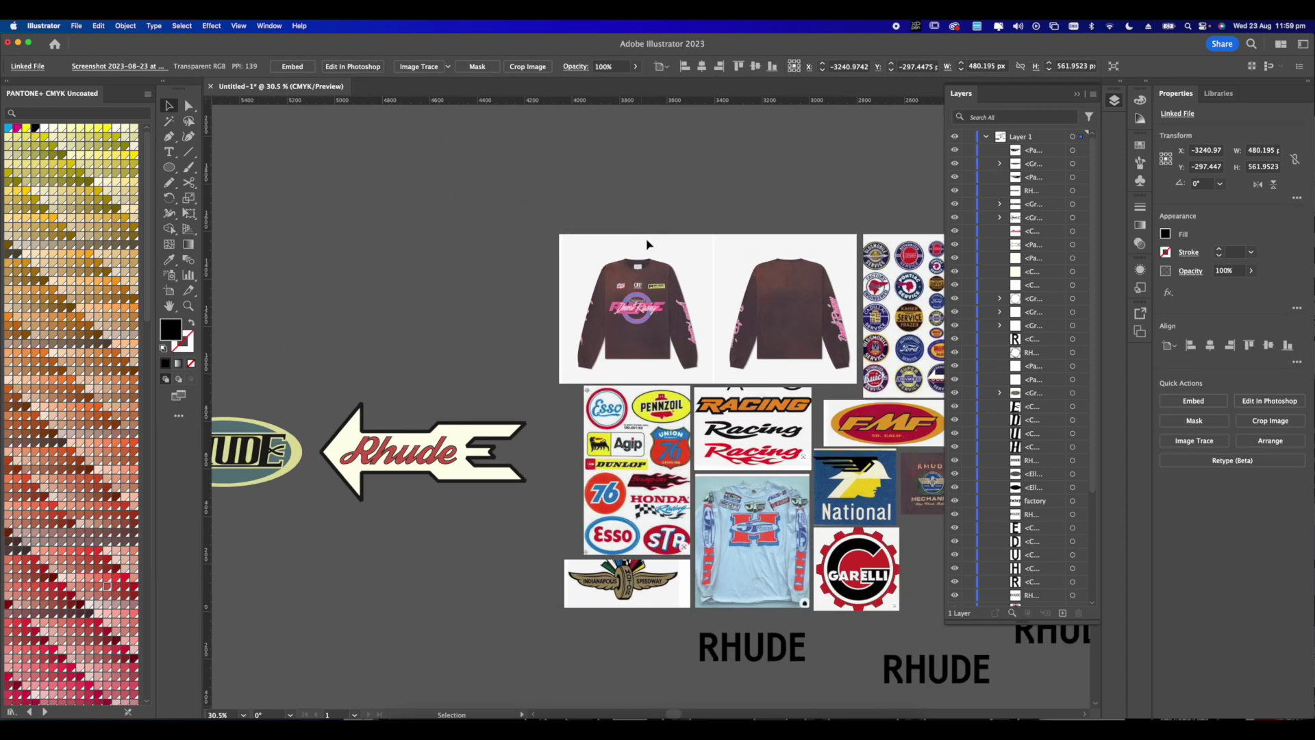
pyautogui.scroll(4, 637, 373)
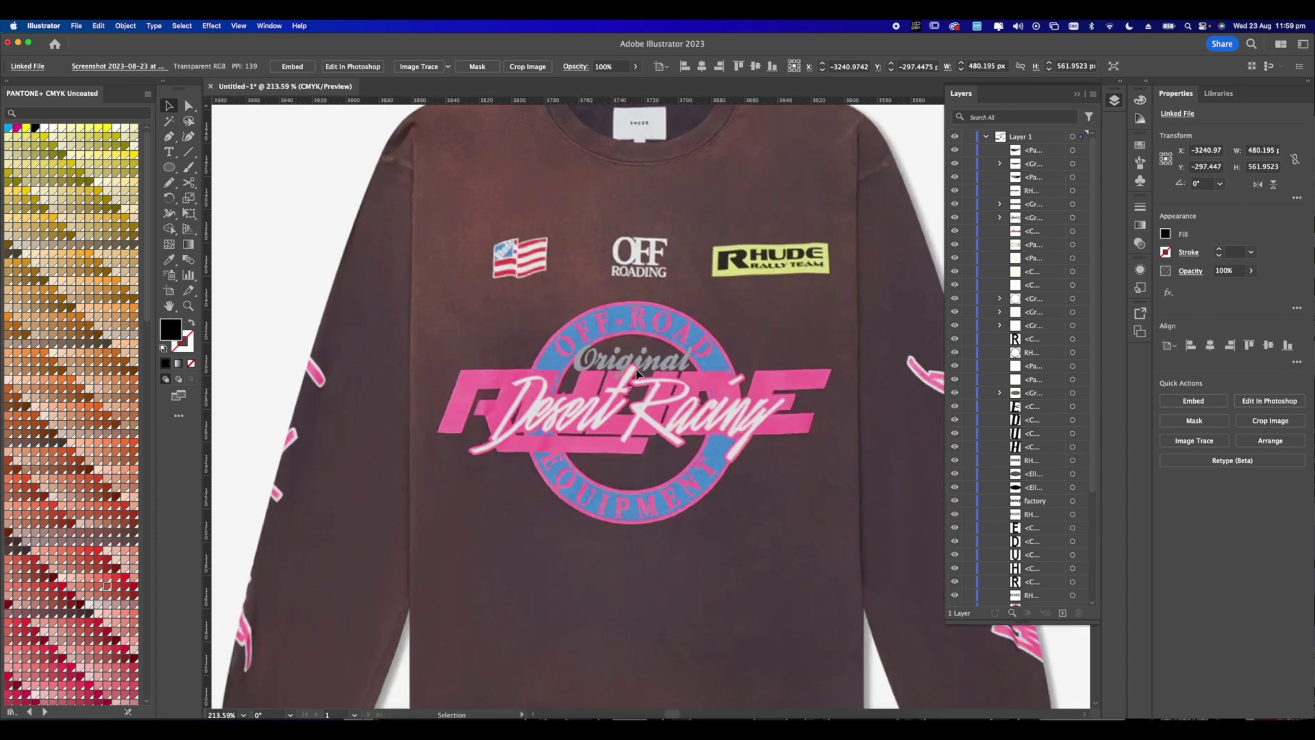
pyautogui.scroll(-6, 629, 416)
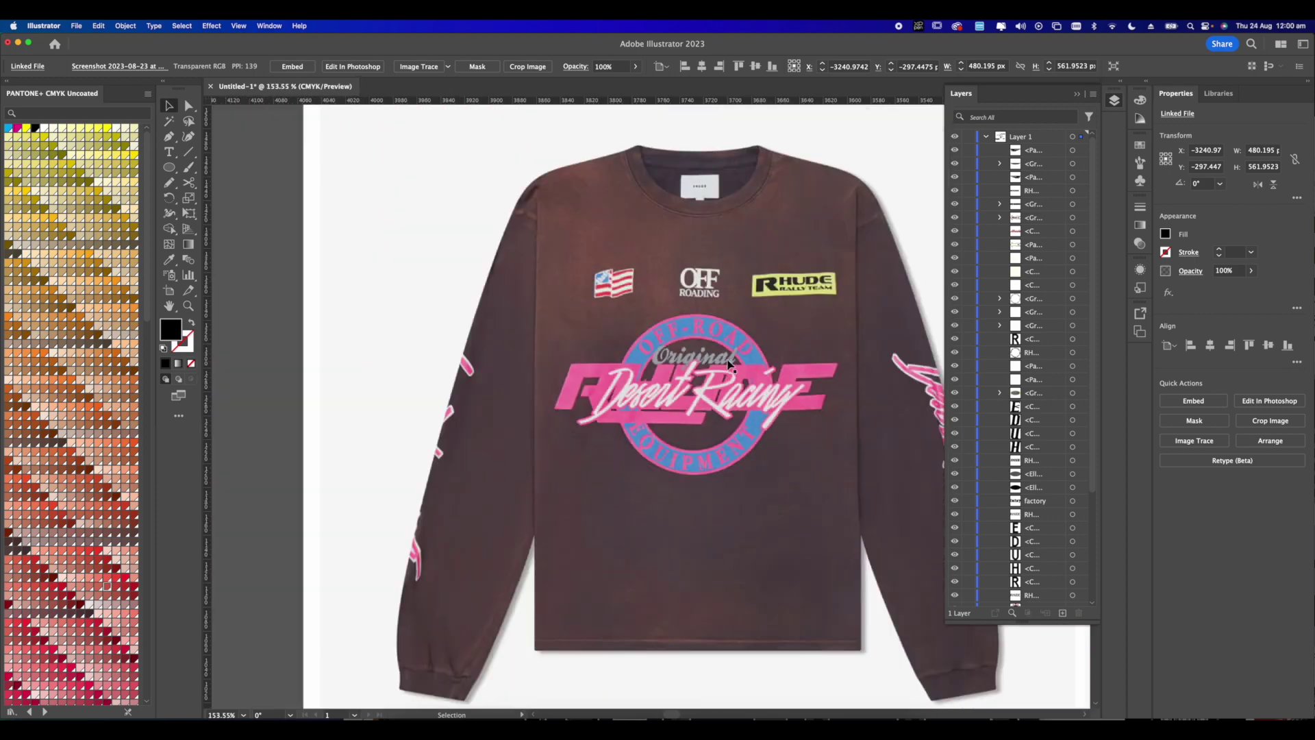
pyautogui.scroll(-8, 687, 385)
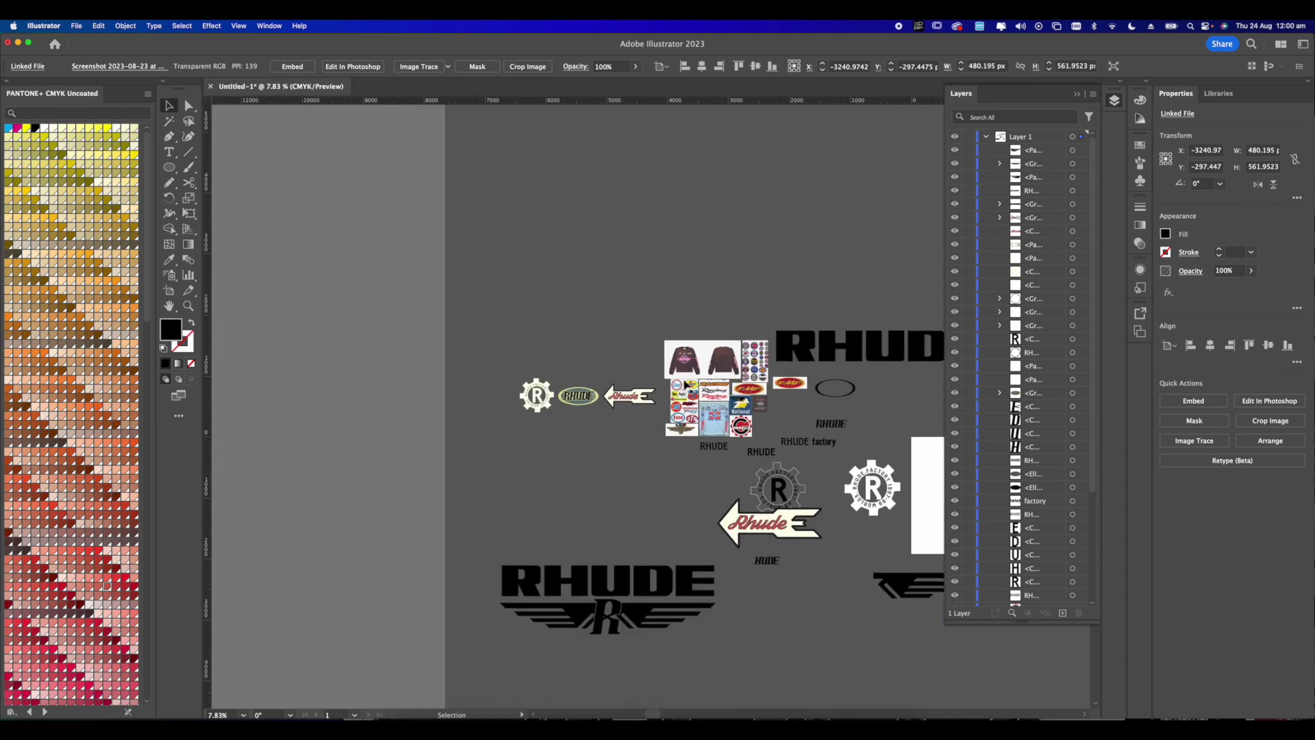
pyautogui.scroll(-1, 608, 511)
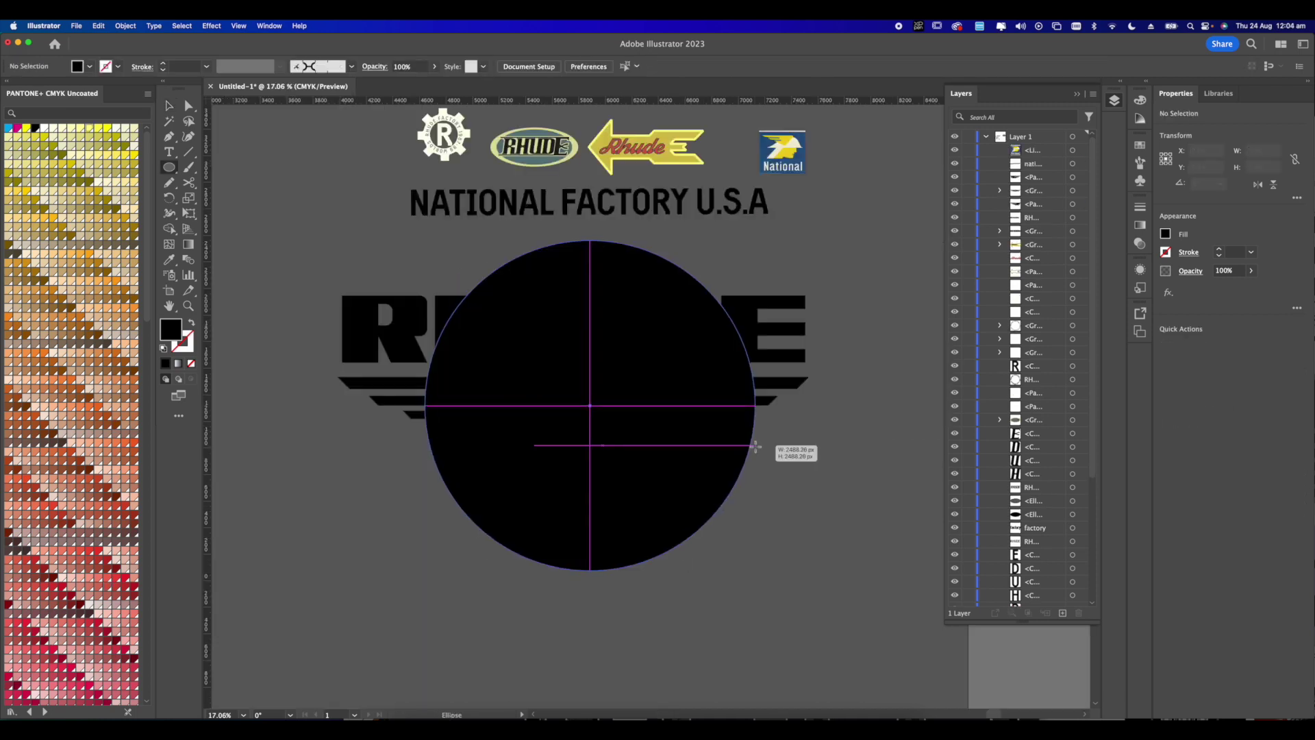
# - Draw a circle about 2488 px across, position it over the RHUDE wing logo, and move the NATIONAL FACTORY U.S.A text below it
pyautogui.moveTo(768, 446); pyautogui.dragTo(761, 439)
pyautogui.click(168, 105)
pyautogui.moveTo(592, 396); pyautogui.dragTo(580, 361)
pyautogui.click(480, 205)
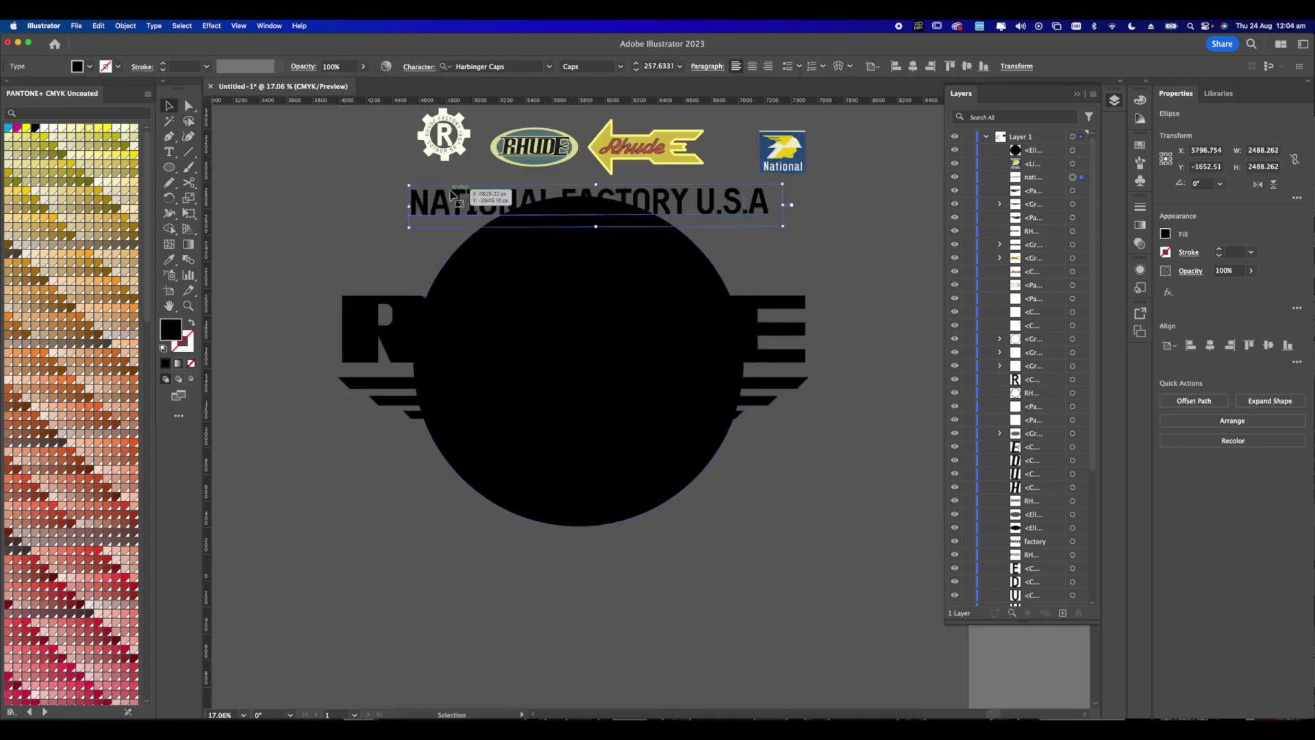
pyautogui.moveTo(472, 207); pyautogui.dragTo(459, 629)
# - Turn the circle into a type path carrying the words NATIONAL FACTORY U.S.A in Harbinger Caps
pyautogui.click(523, 445)
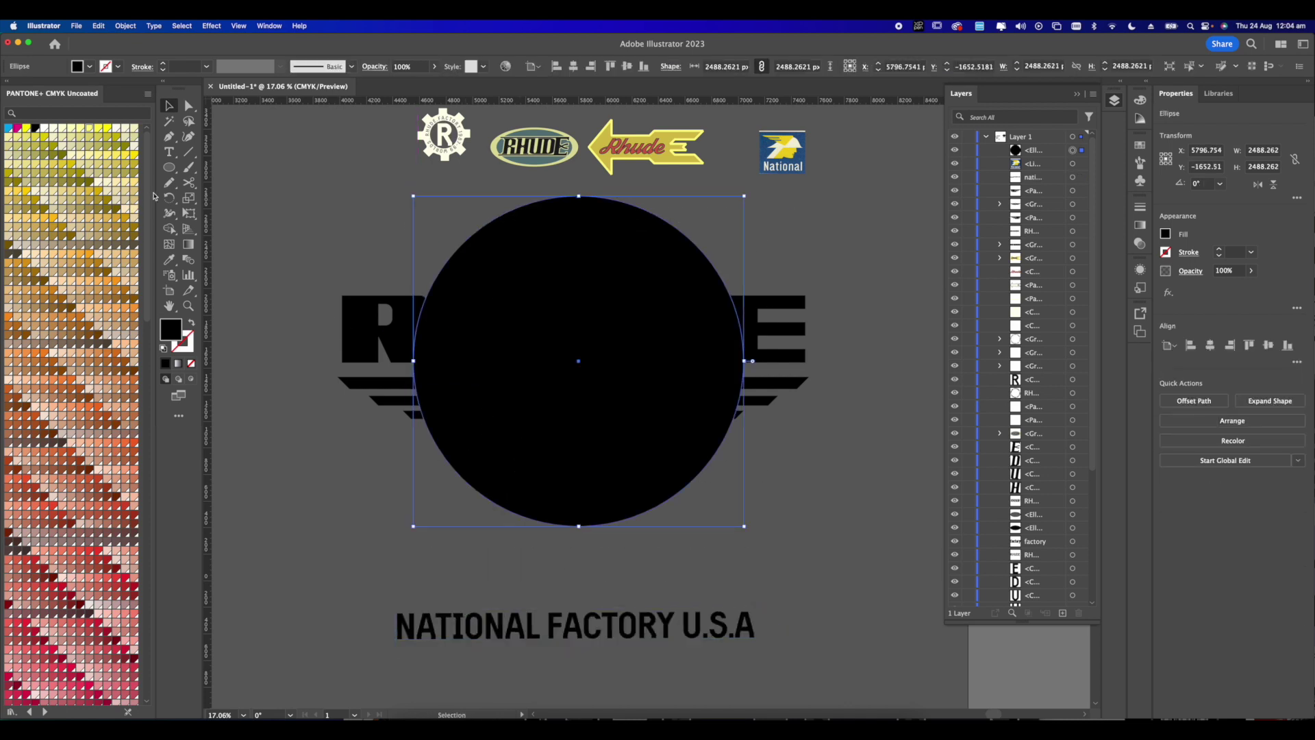
pyautogui.moveTo(171, 153); pyautogui.dragTo(236, 195)
pyautogui.click(427, 299)
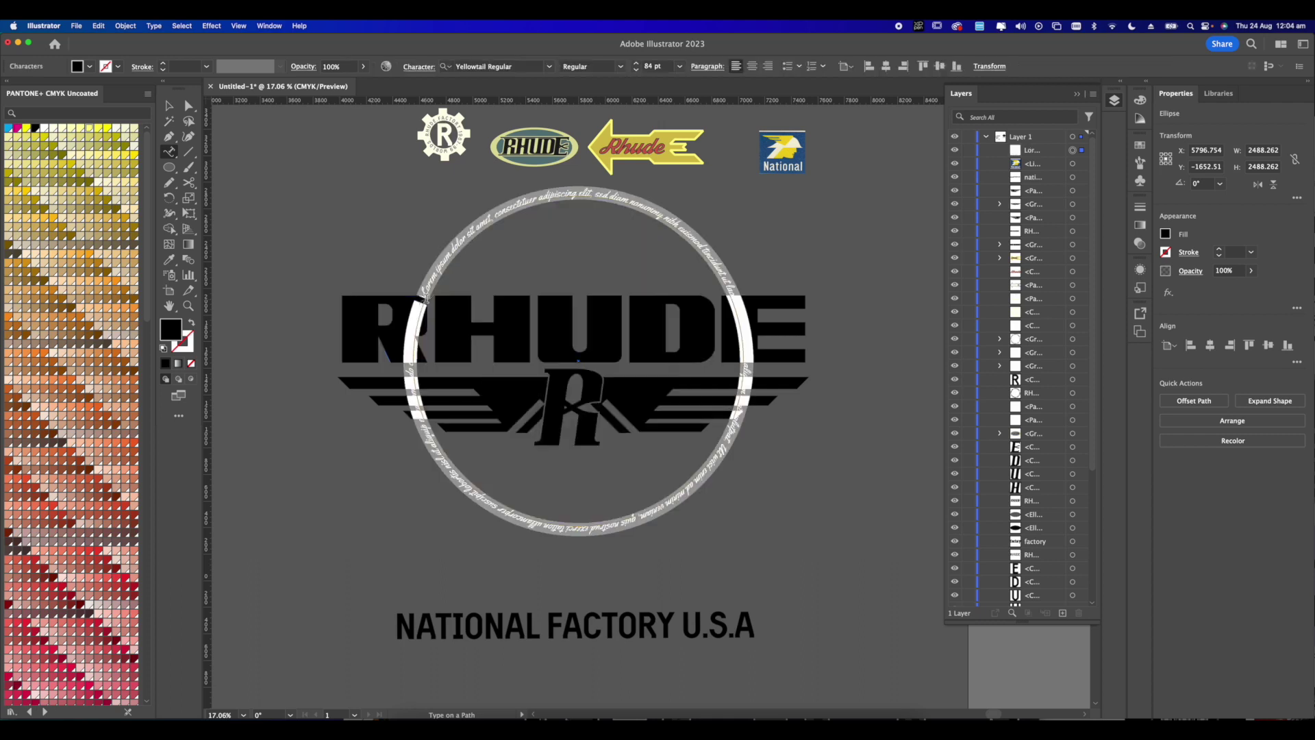
pyautogui.write('NATIONAL FACTORY U.S.A')
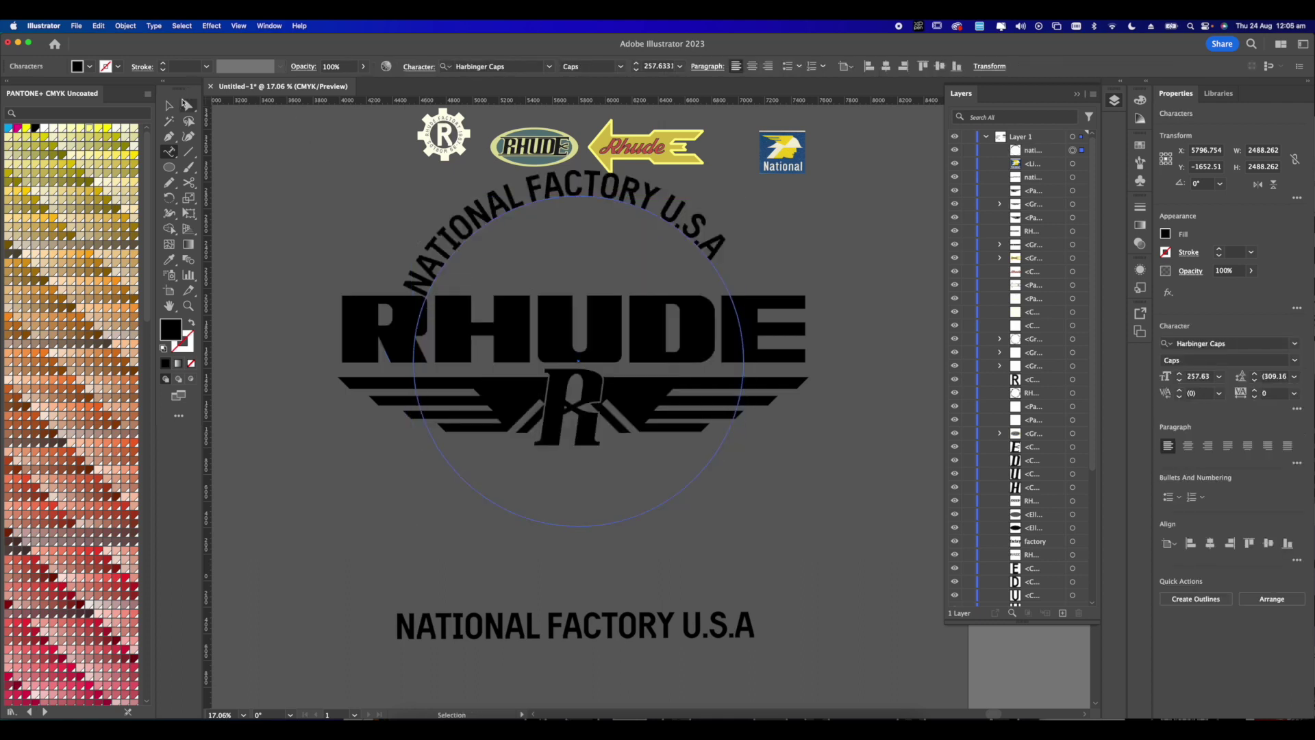
# - Rotate the curved NATIONAL FACTORY U.S.A text to centre it over the logo and set its tracking to 65
pyautogui.press('Escape')
pyautogui.moveTo(745, 194); pyautogui.dragTo(769, 215)
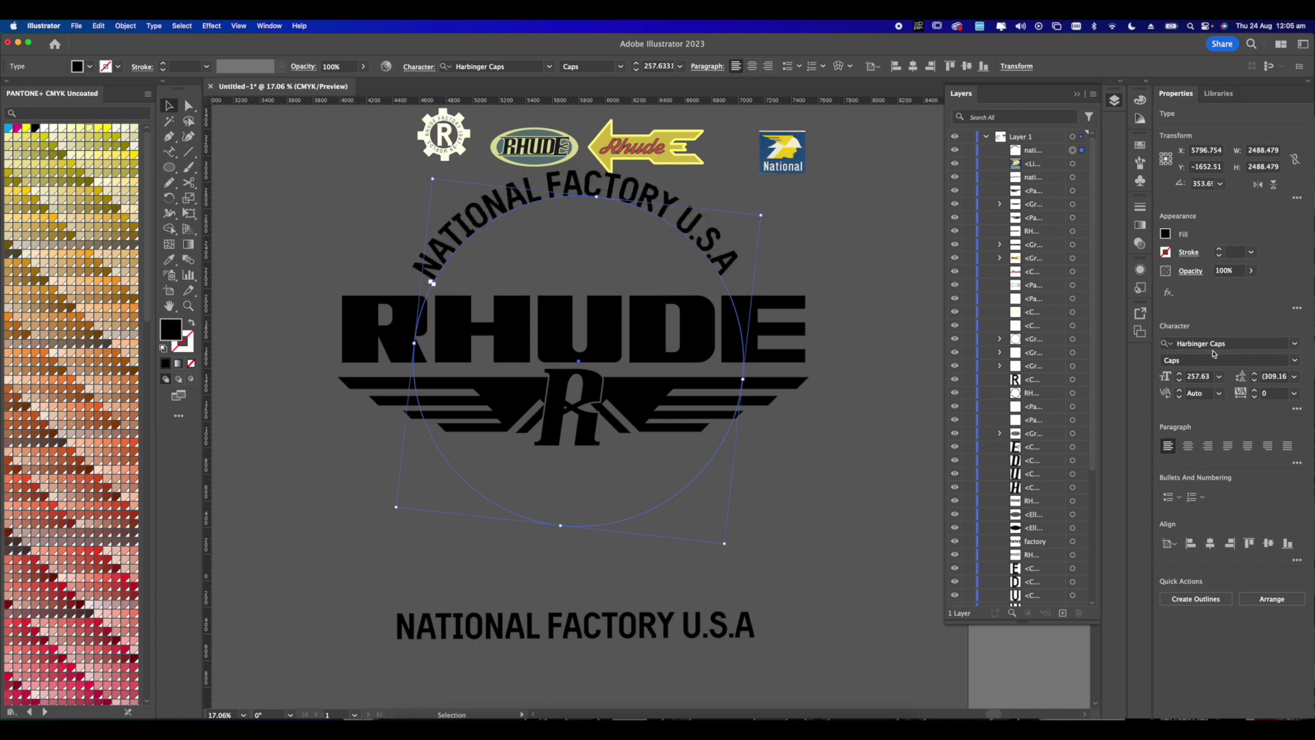
pyautogui.click(1295, 394)
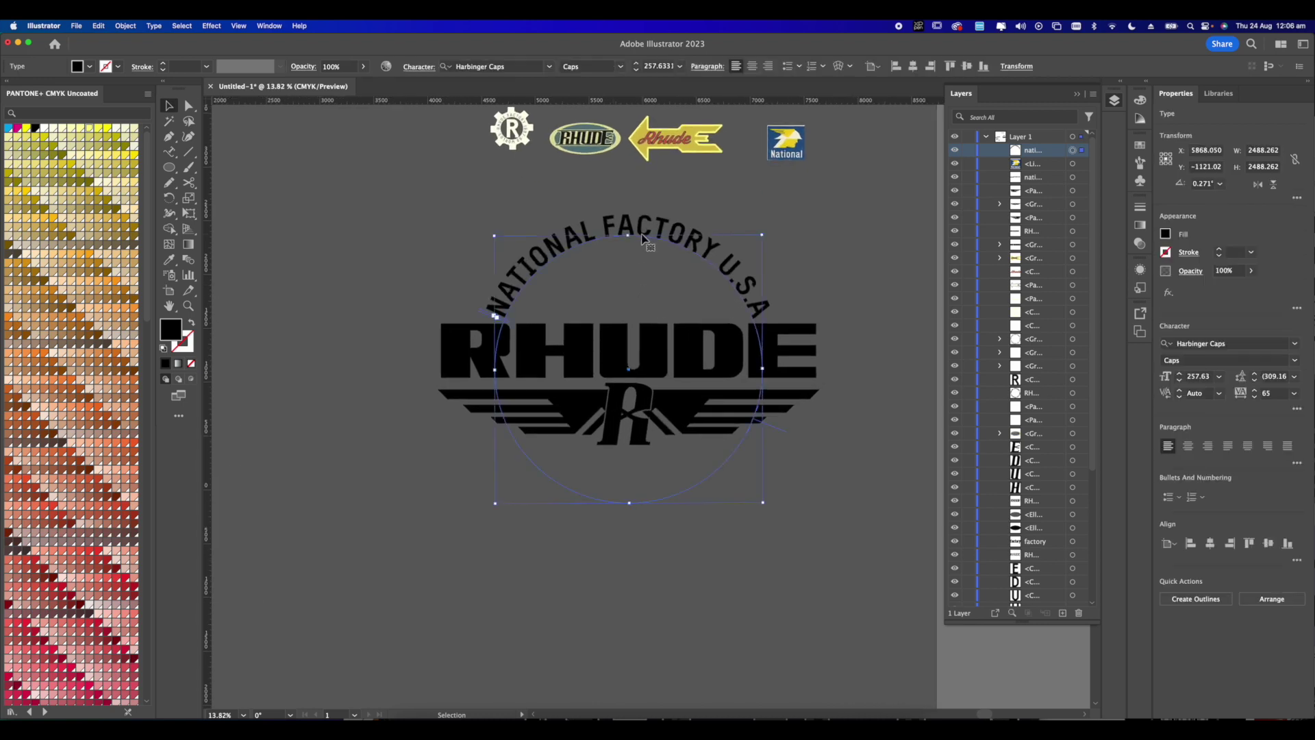
# - Duplicate the curved NATIONAL FACTORY U.S.A text and rotate the copy half a turn so it arcs beneath the wings
pyautogui.moveTo(641, 235); pyautogui.dragTo(643, 252)
pyautogui.moveTo(768, 250); pyautogui.dragTo(593, 467)
pyautogui.moveTo(706, 514); pyautogui.dragTo(704, 509)
pyautogui.click(651, 314)
pyautogui.scroll(-4, 651, 314)
pyautogui.moveTo(533, 319); pyautogui.dragTo(595, 336)
pyautogui.scroll(3, 595, 336)
pyautogui.moveTo(687, 329); pyautogui.dragTo(574, 350)
# - Align the two curved texts on their horizontal and vertical centres and enlarge them together to about 2609 px around the logo
pyautogui.click(685, 263)
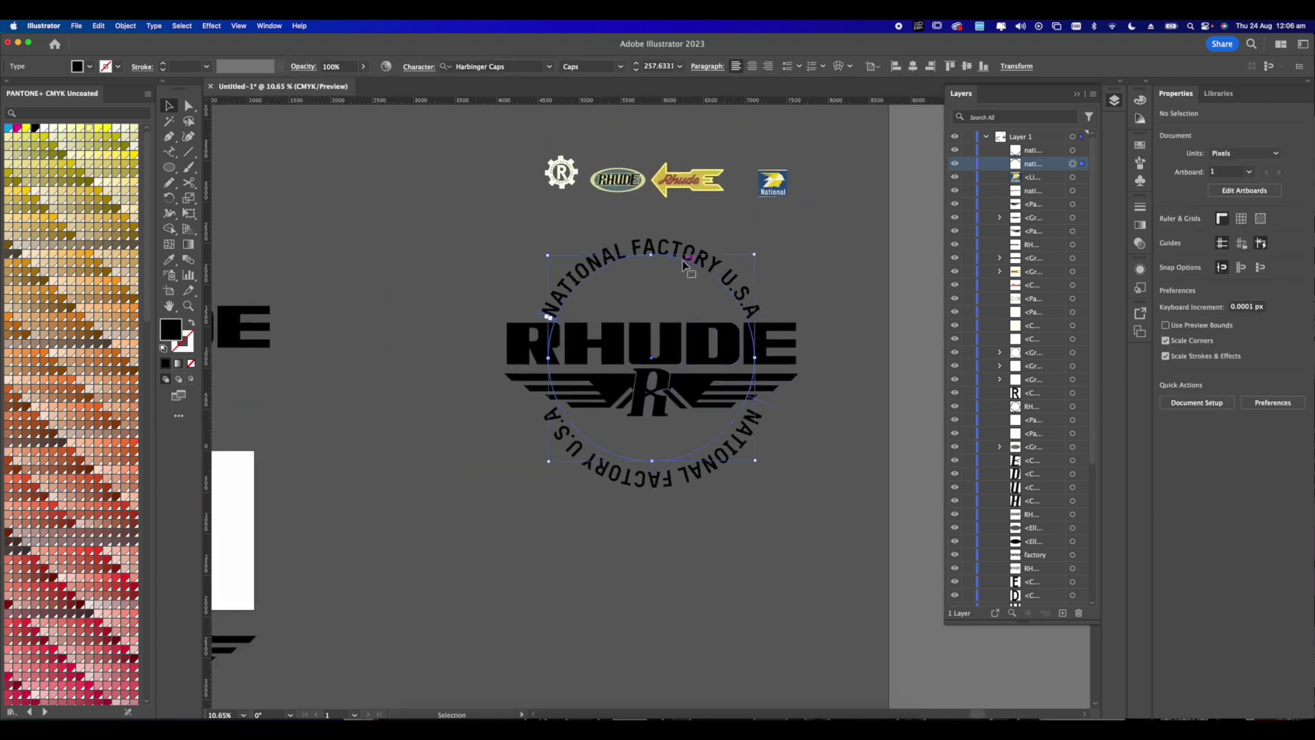
pyautogui.keyDown('shift'); pyautogui.click(697, 484); pyautogui.keyUp('shift')
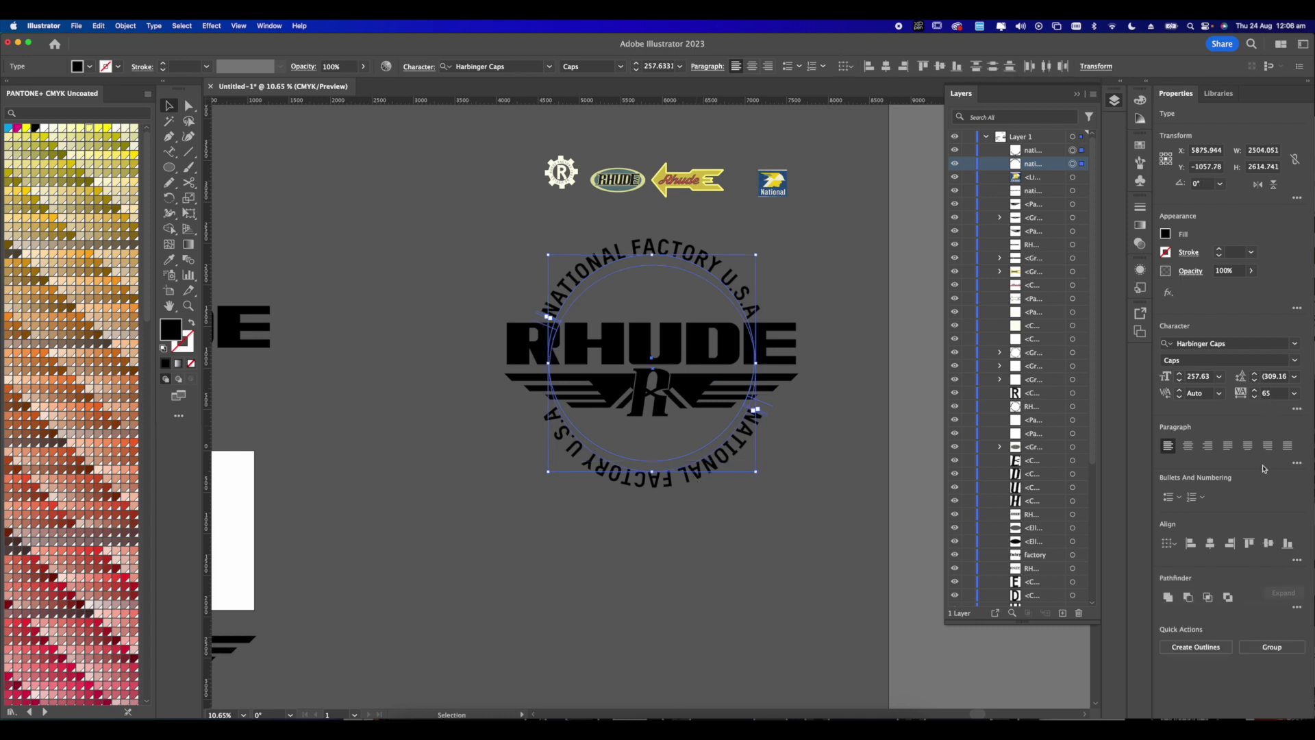
pyautogui.click(1268, 541)
pyautogui.click(1210, 543)
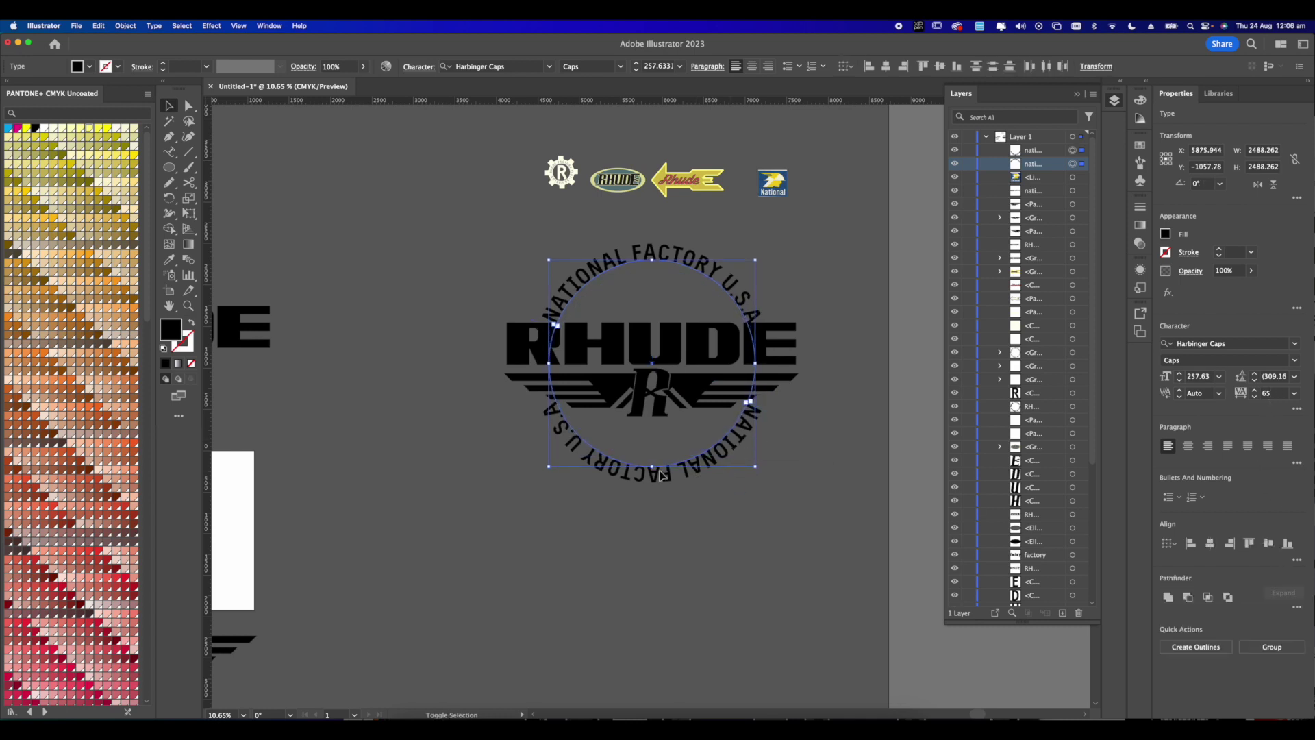
pyautogui.moveTo(656, 473); pyautogui.dragTo(658, 482)
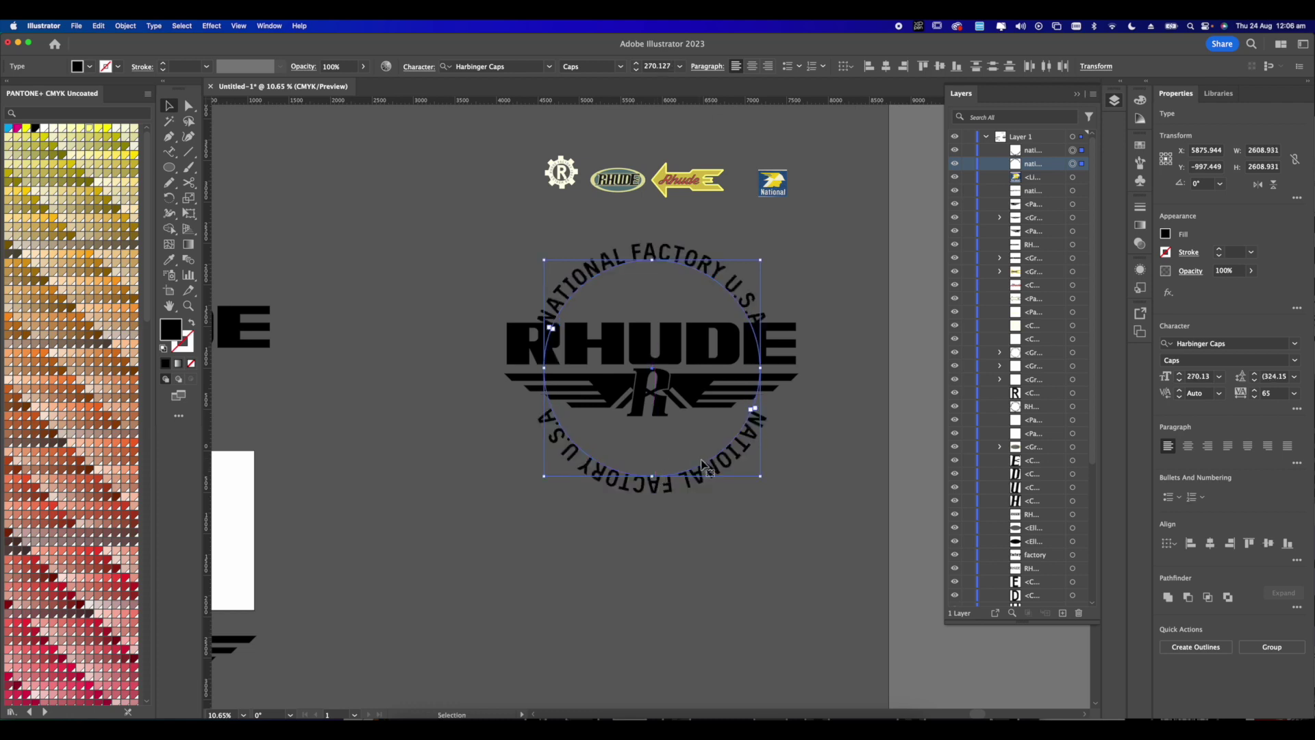
pyautogui.moveTo(741, 466); pyautogui.dragTo(740, 458)
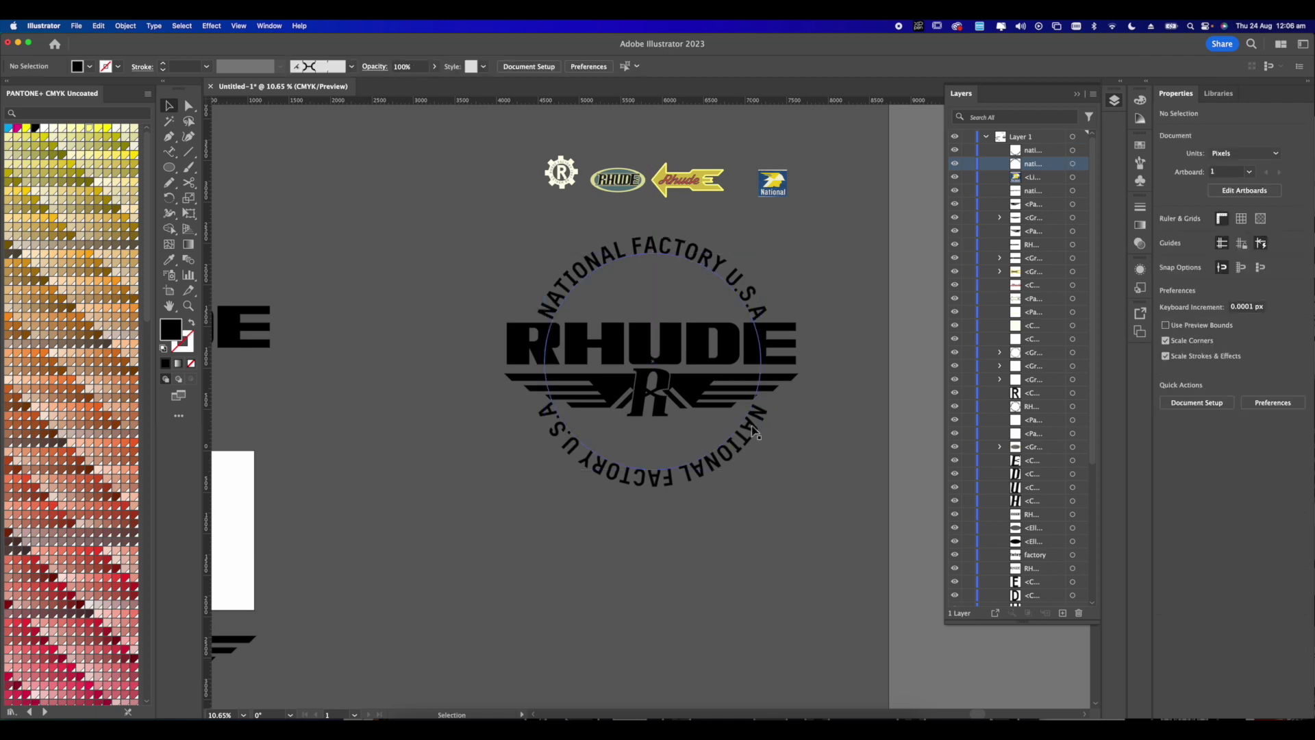
# - Duplicate the complete circular RHUDE badge into the empty area above the reference images and reselect the original badge
pyautogui.scroll(-3, 740, 458)
pyautogui.moveTo(715, 315); pyautogui.dragTo(405, 181)
pyautogui.click(664, 292)
pyautogui.moveTo(664, 292); pyautogui.dragTo(726, 329)
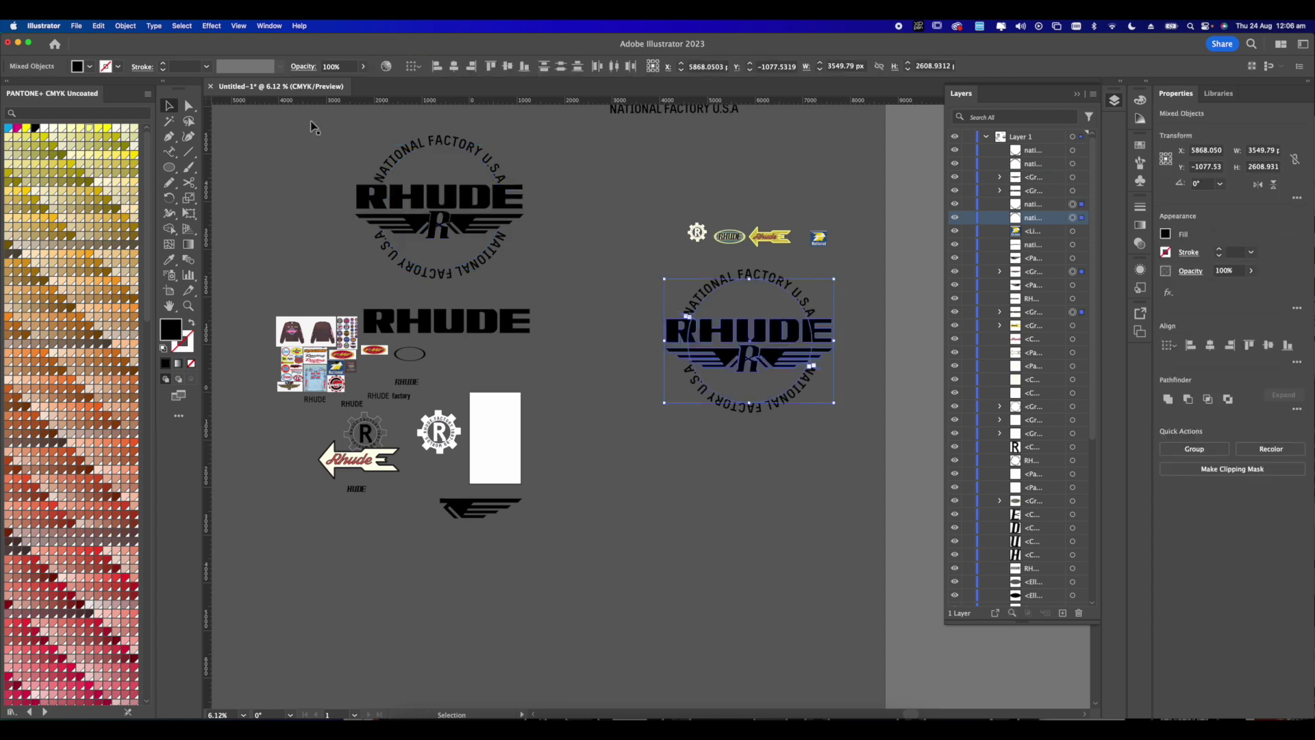
# - Duplicate the teal circular RHUDE badge into the empty space below and to the left of the original
pyautogui.click(123, 26)
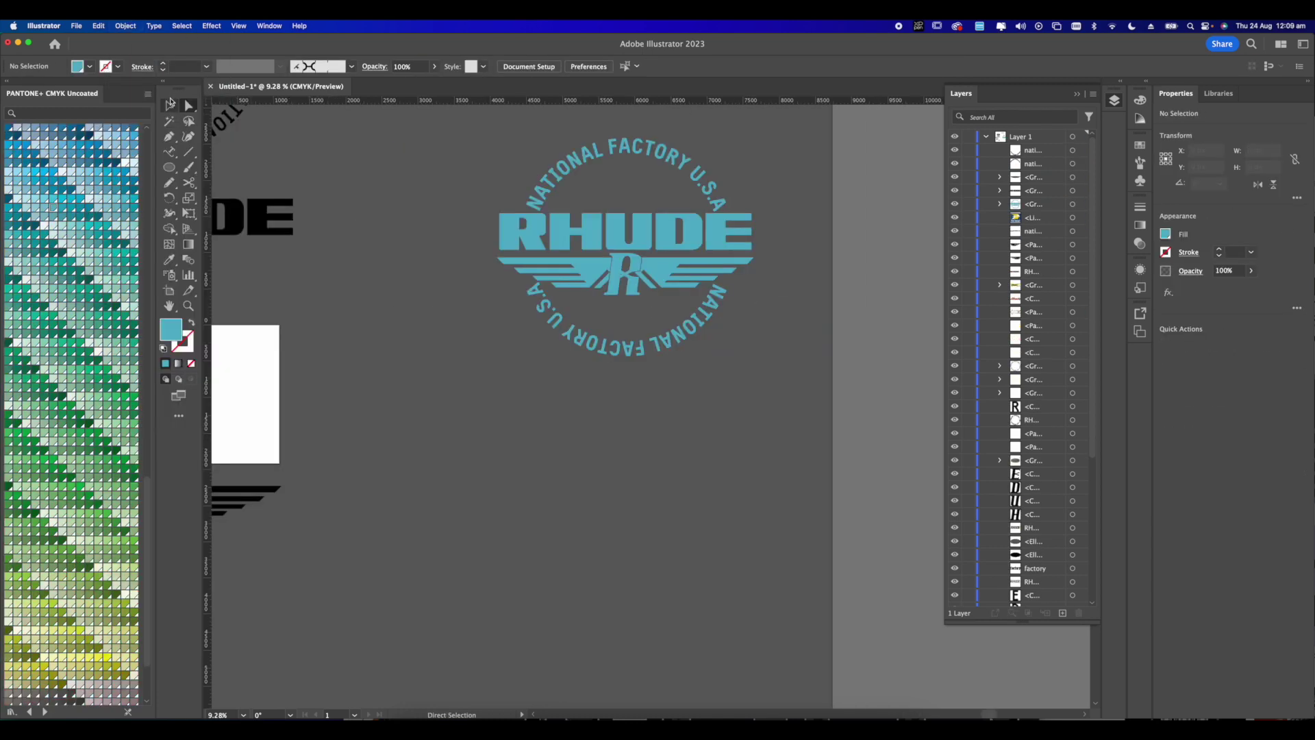
pyautogui.click(553, 245)
pyautogui.moveTo(599, 233); pyautogui.dragTo(446, 423)
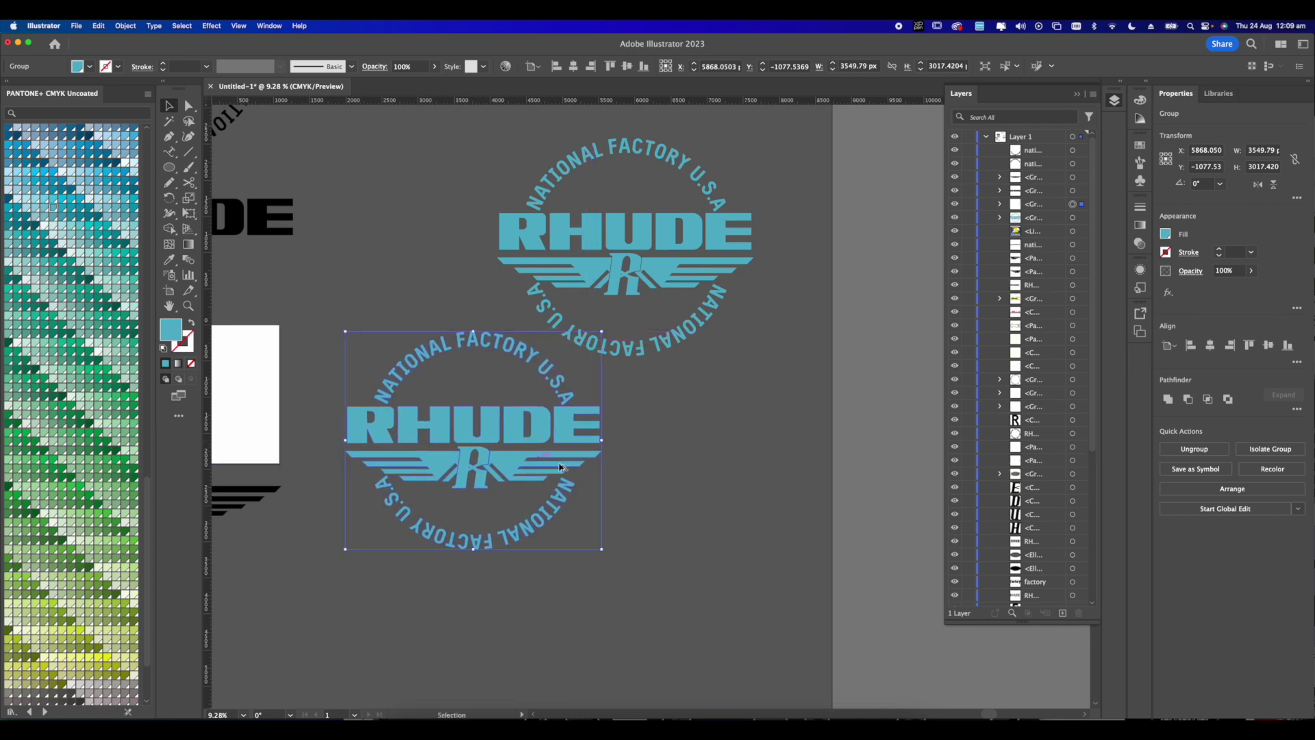
pyautogui.scroll(2, 444, 423)
pyautogui.click(459, 380)
# - Draw a teal circle over the badge copy and enlarge it to about 3109 px so it covers the curved text
pyautogui.press('l')
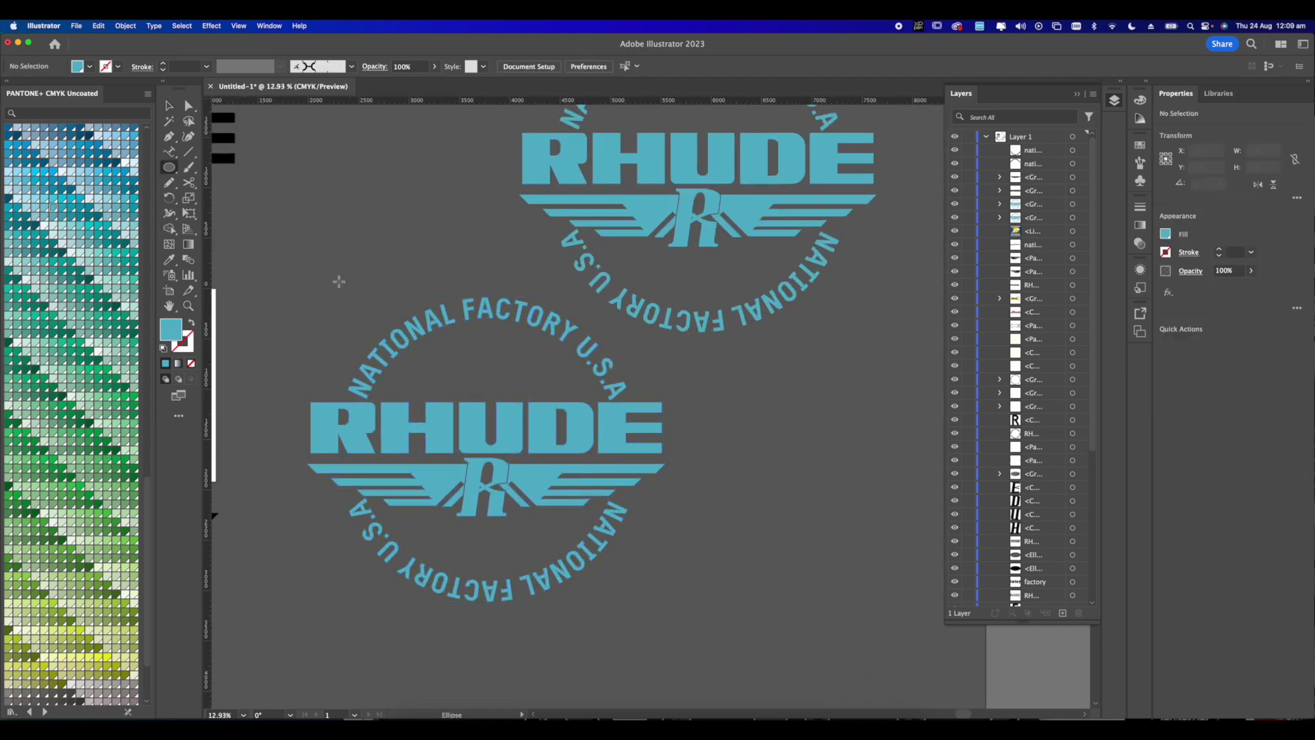
pyautogui.moveTo(400, 353); pyautogui.dragTo(428, 307)
pyautogui.moveTo(368, 263); pyautogui.dragTo(660, 553)
pyautogui.click(169, 107)
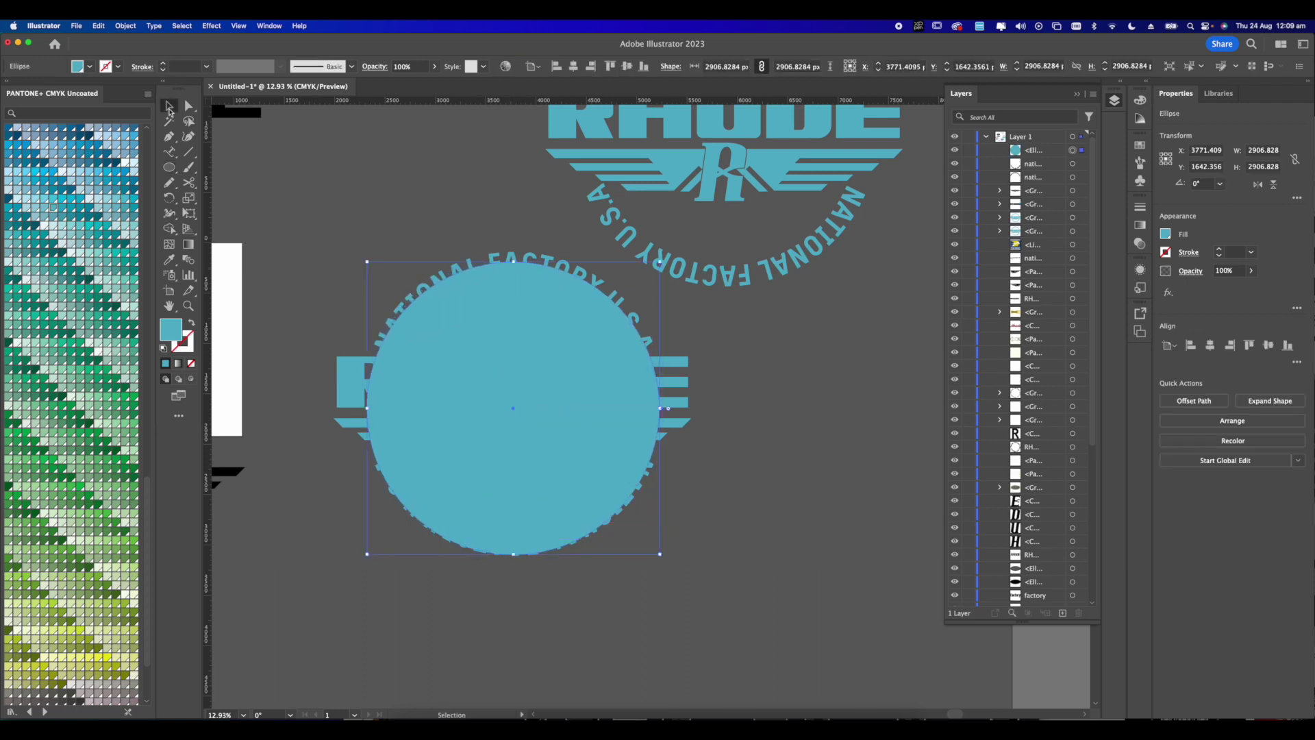
pyautogui.moveTo(512, 263); pyautogui.dragTo(513, 247)
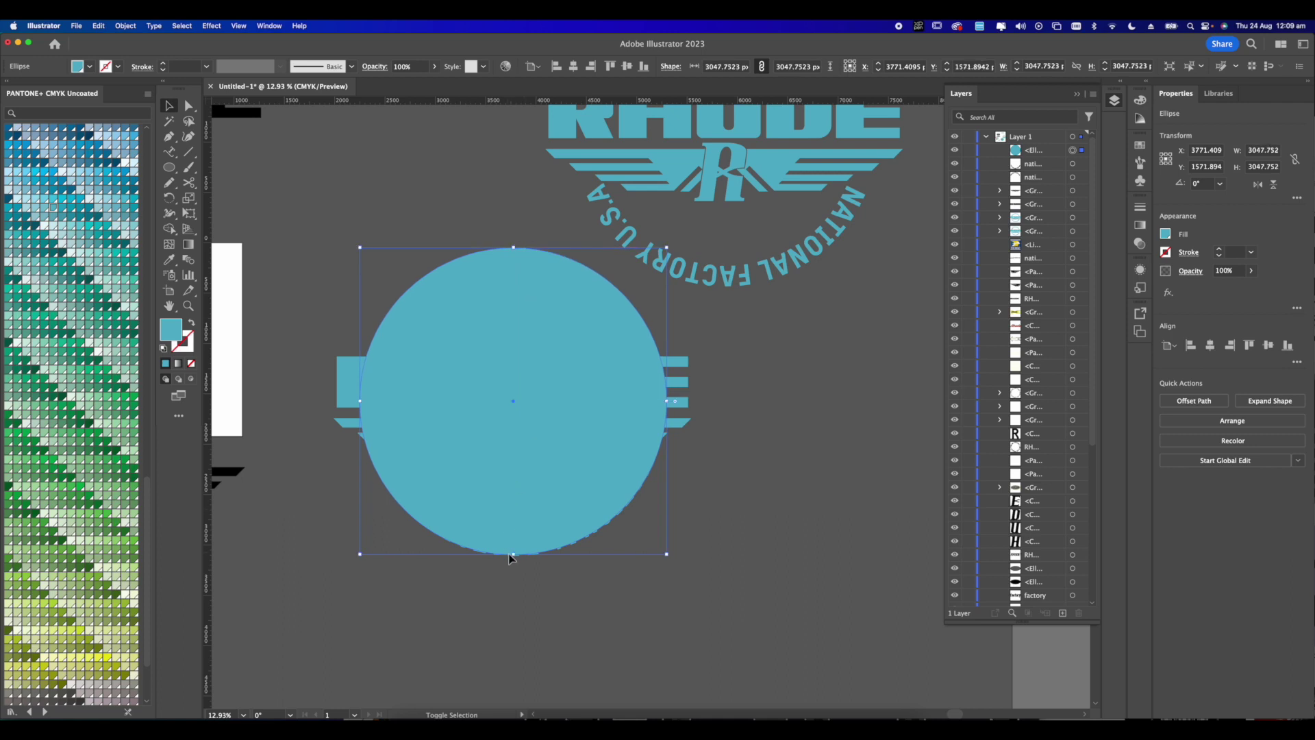
pyautogui.moveTo(514, 556); pyautogui.dragTo(514, 560)
# - Place a smaller circle of about 2499 px over the badge and align both circles and the badge on their horizontal and vertical centres
pyautogui.press('super+y')
pyautogui.press('super+y')
pyautogui.hscroll(-2, 638, 466)
pyautogui.moveTo(637, 405); pyautogui.dragTo(598, 397)
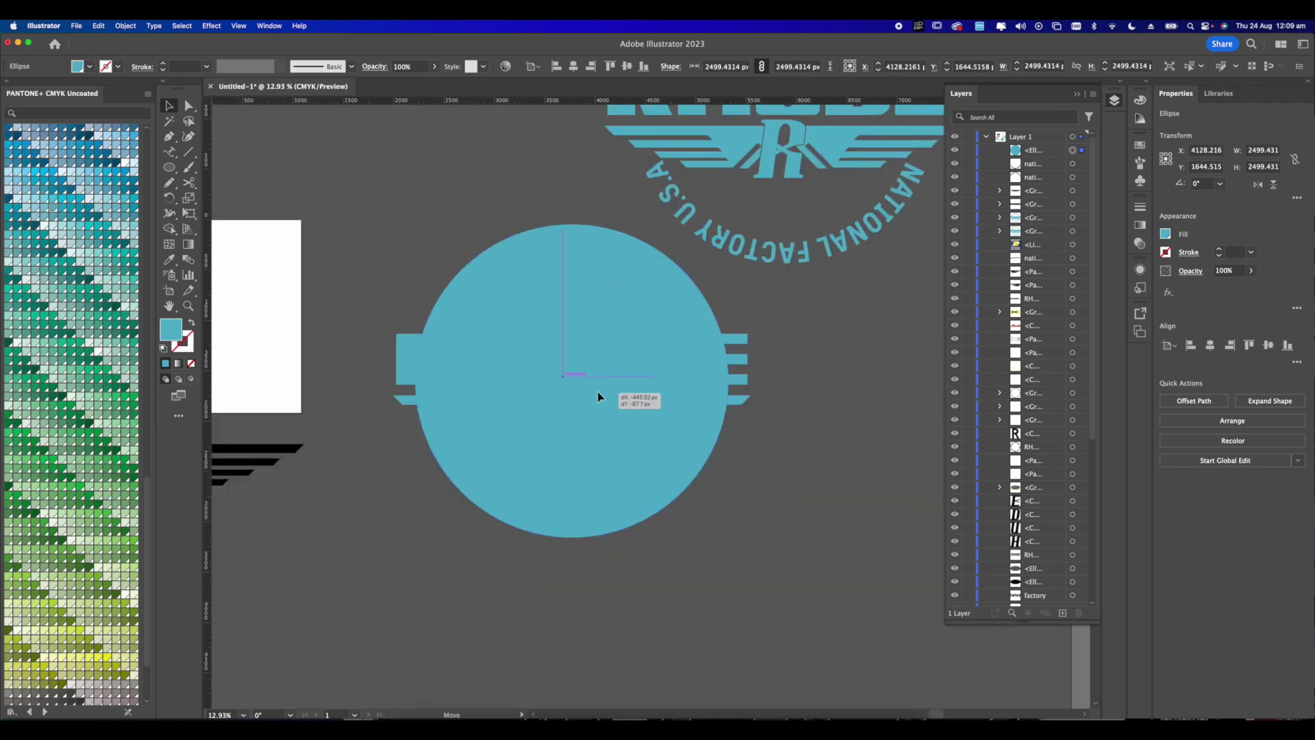
pyautogui.moveTo(748, 445); pyautogui.dragTo(532, 347)
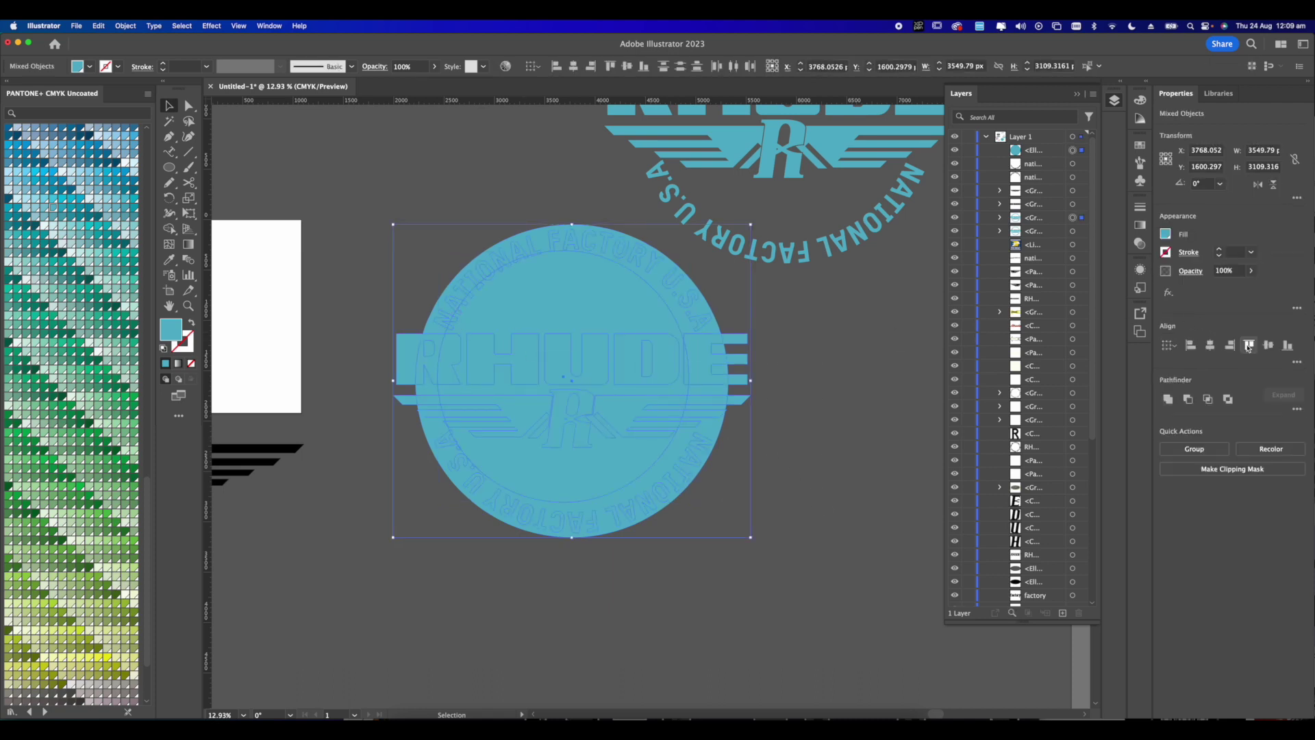
pyautogui.click(1268, 345)
pyautogui.click(1210, 344)
pyautogui.click(814, 414)
# - Subtract the smaller circle from the larger one to form a ring
pyautogui.click(605, 308)
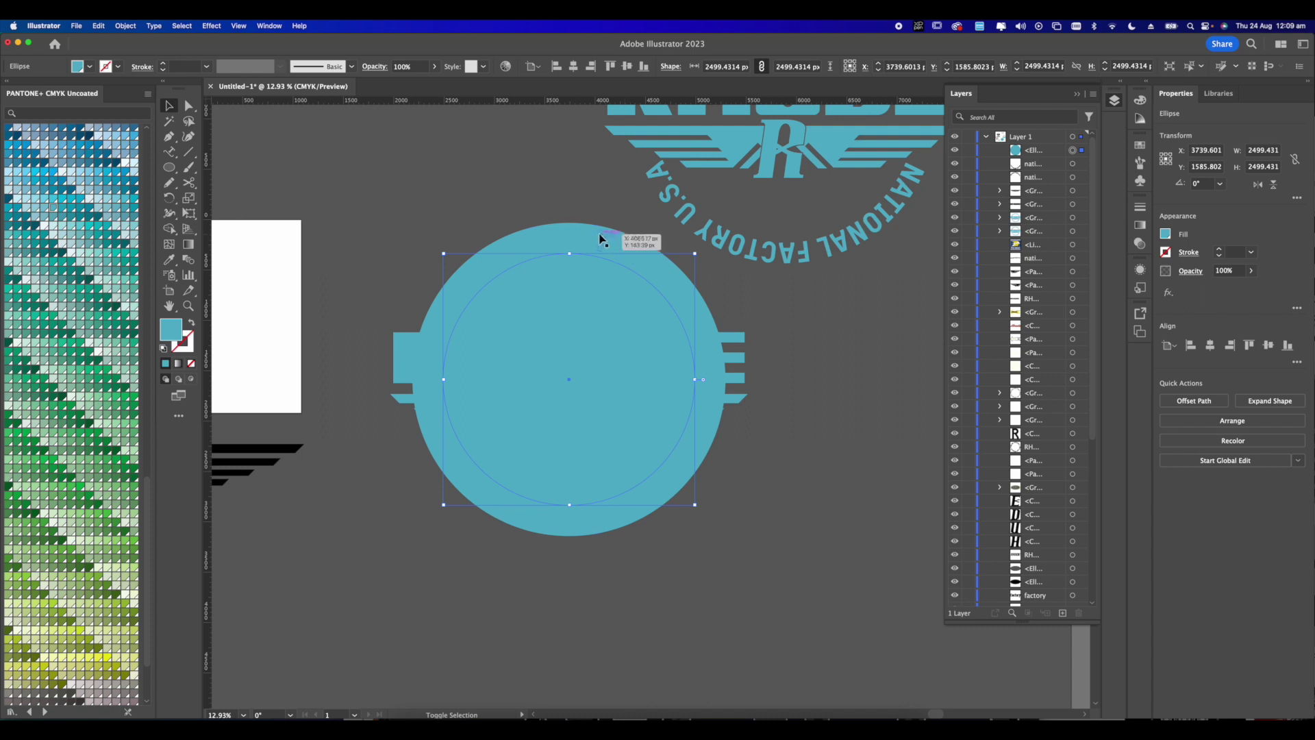
pyautogui.scroll(5, 569, 235)
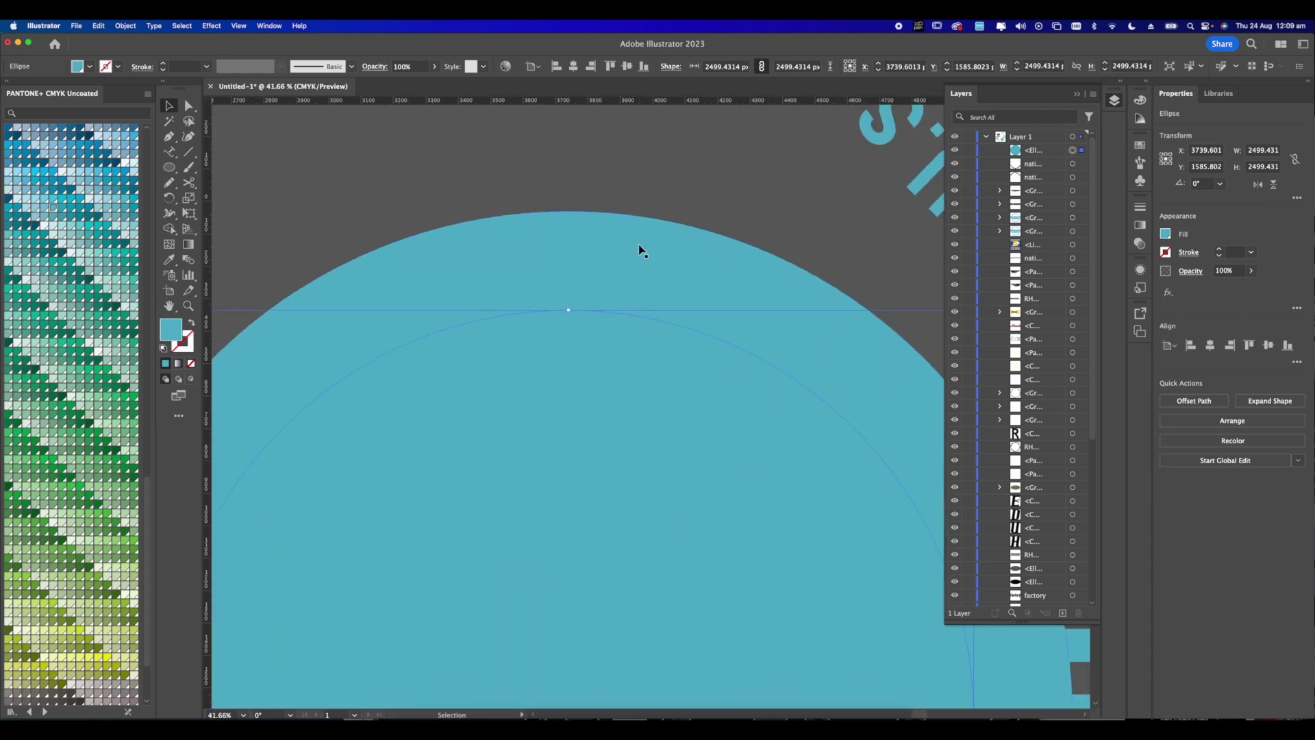
pyautogui.keyDown('shift'); pyautogui.click(667, 233); pyautogui.keyUp('shift')
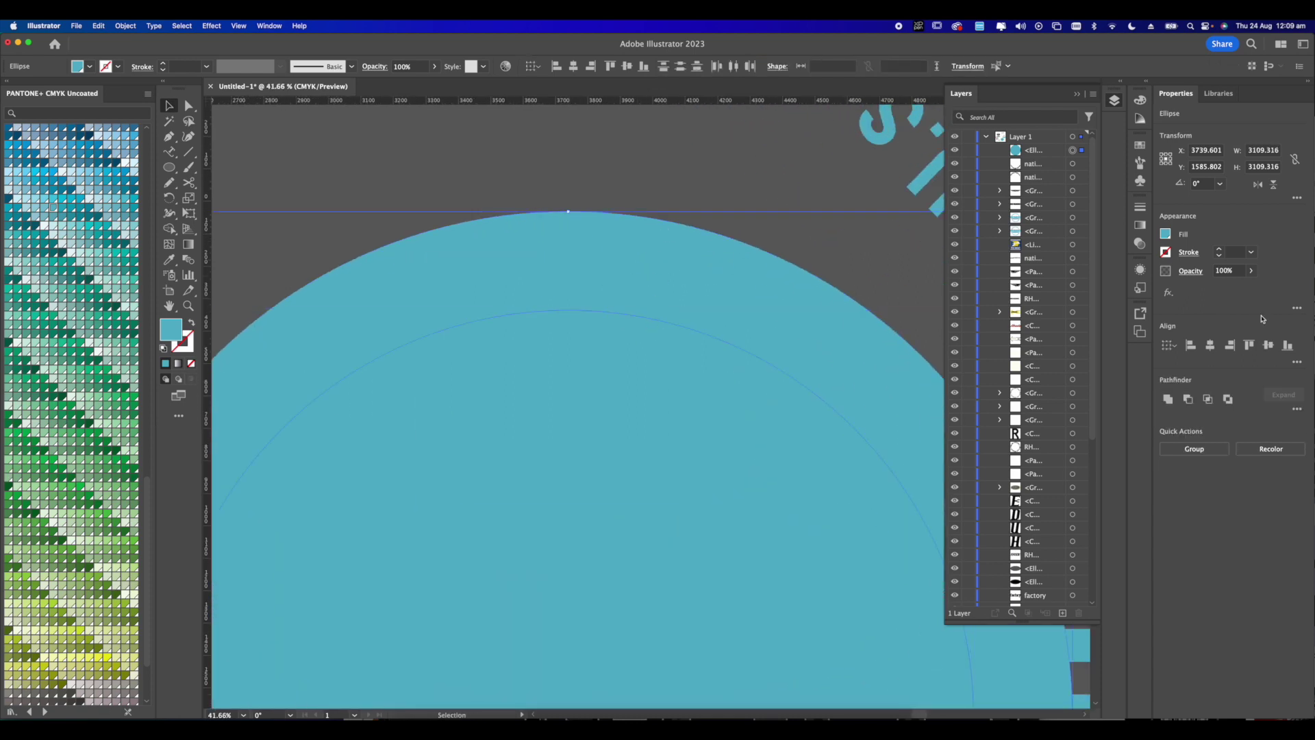
pyautogui.click(1207, 399)
pyautogui.press('super+z')
pyautogui.click(1188, 400)
pyautogui.scroll(-4, 577, 215)
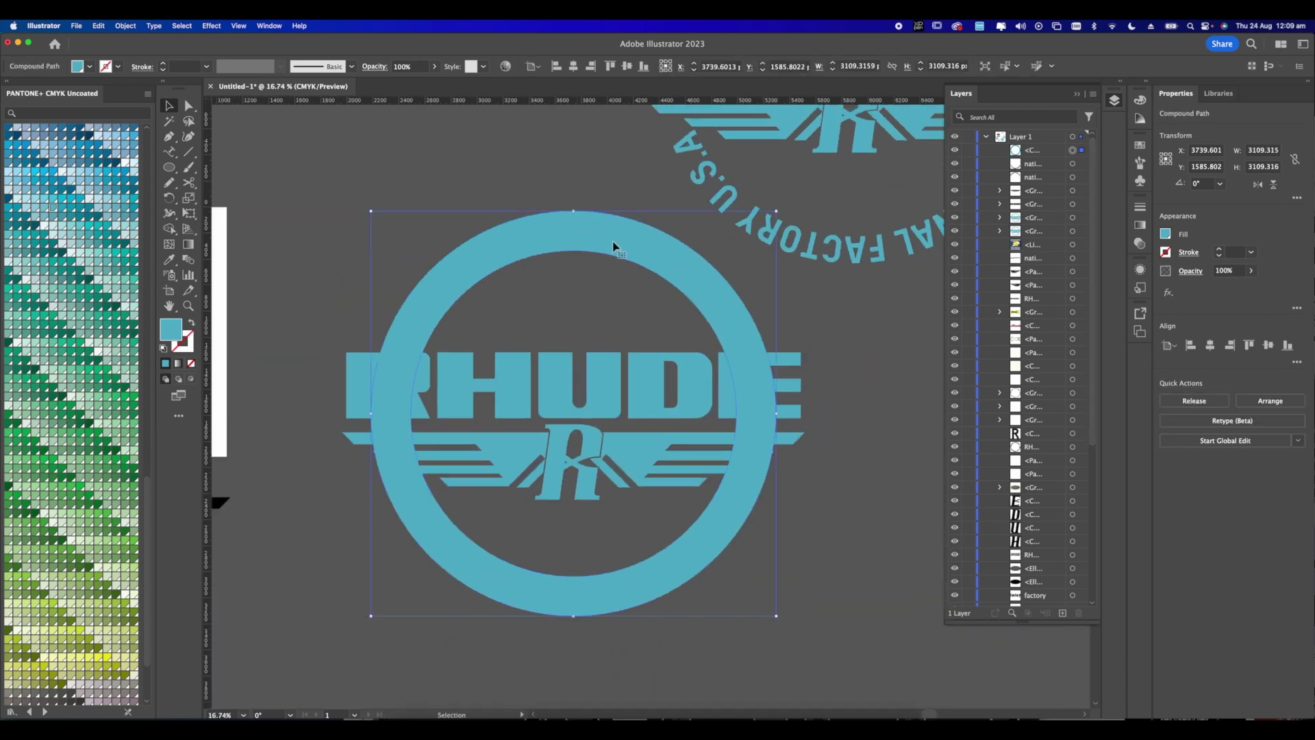
# - Send the ring behind the badge artwork and fill it with the cream swatch
pyautogui.rightClick(613, 248)
pyautogui.moveTo(671, 437)
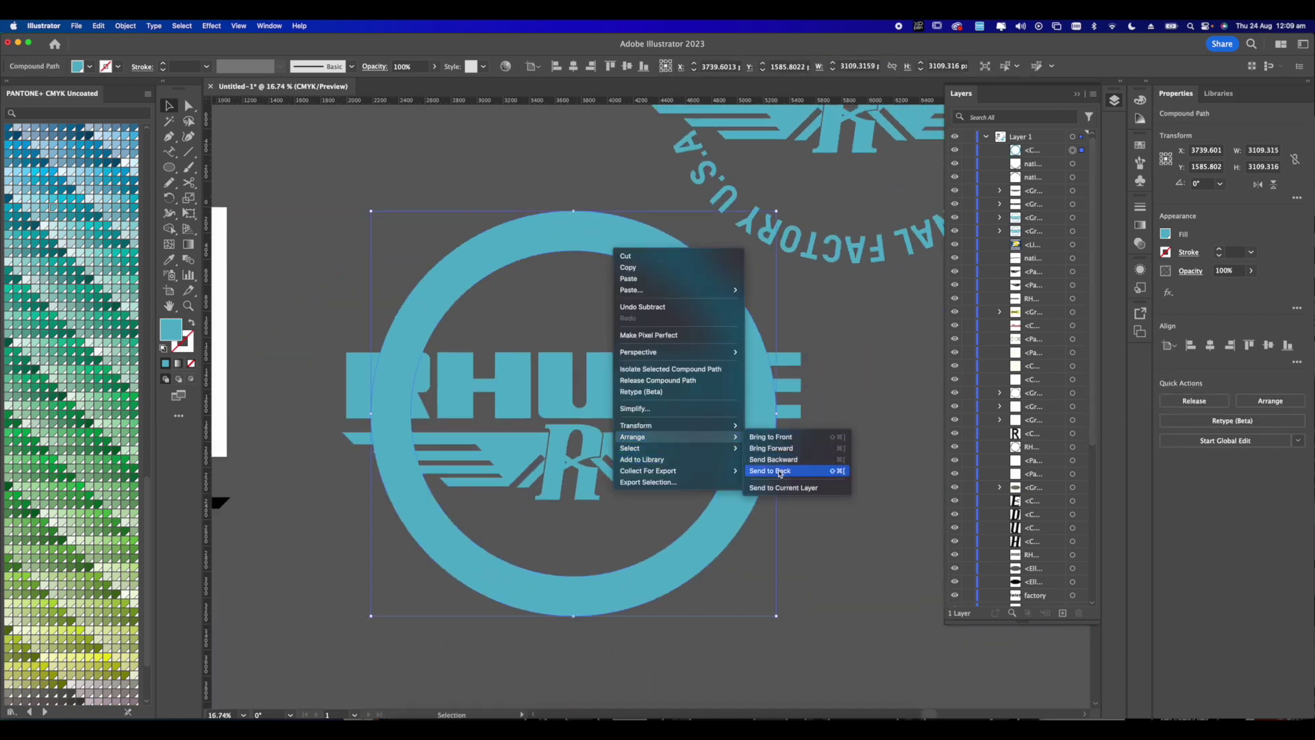
pyautogui.click(780, 472)
pyautogui.click(1165, 234)
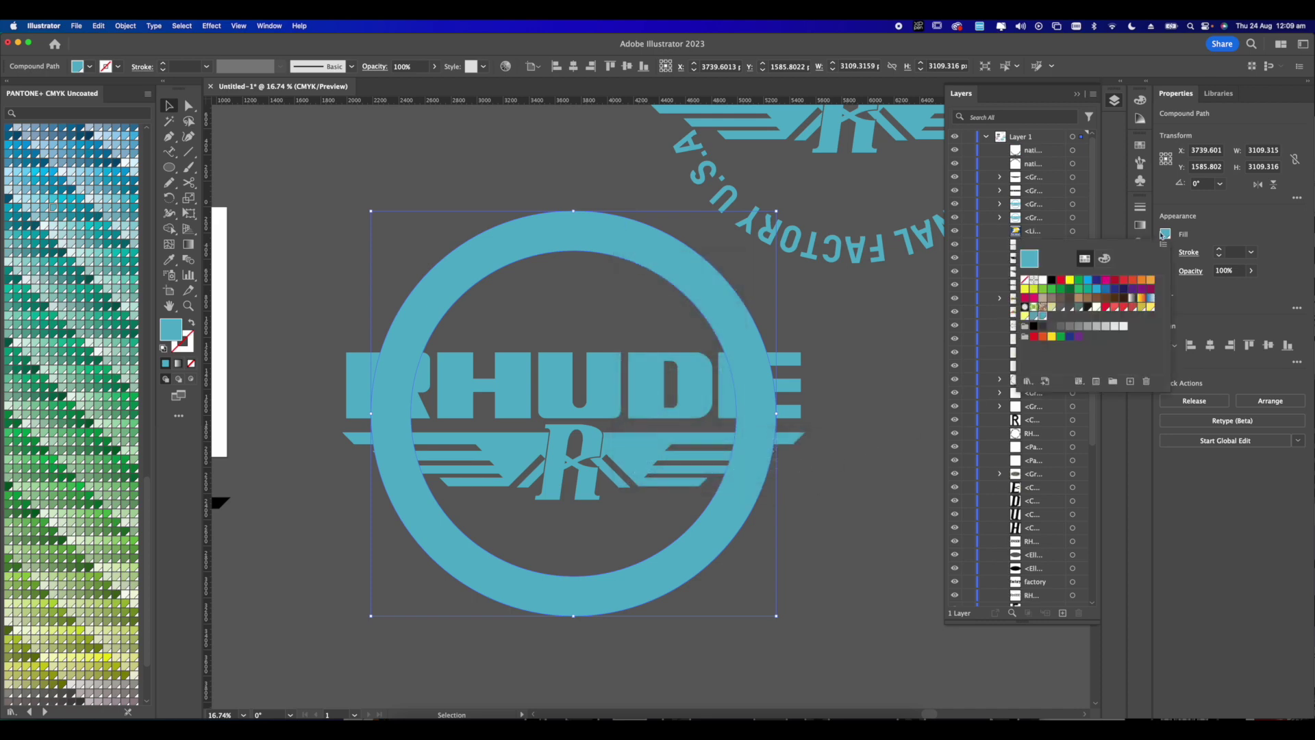
pyautogui.click(1098, 308)
pyautogui.click(861, 315)
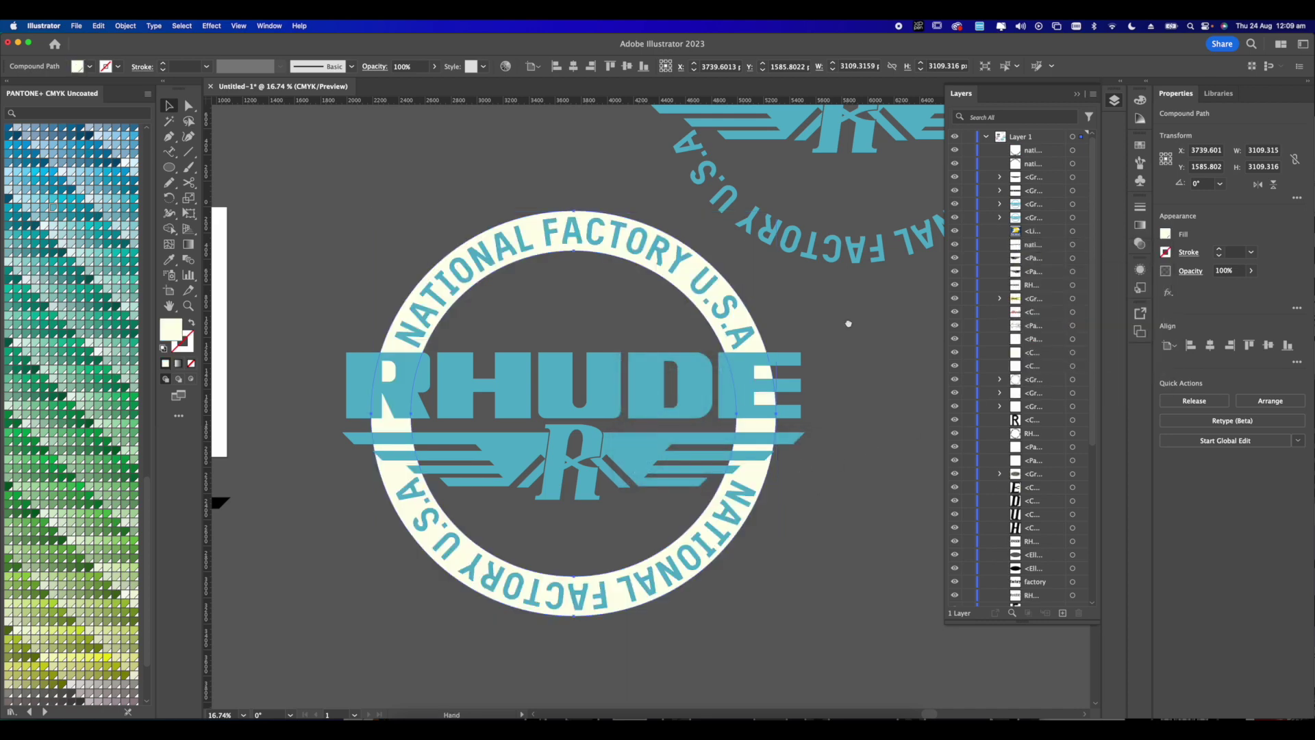
pyautogui.moveTo(849, 326); pyautogui.dragTo(851, 310)
pyautogui.scroll(-3, 852, 311)
pyautogui.scroll(-1, 801, 390)
pyautogui.click(835, 331)
pyautogui.scroll(2, 643, 288)
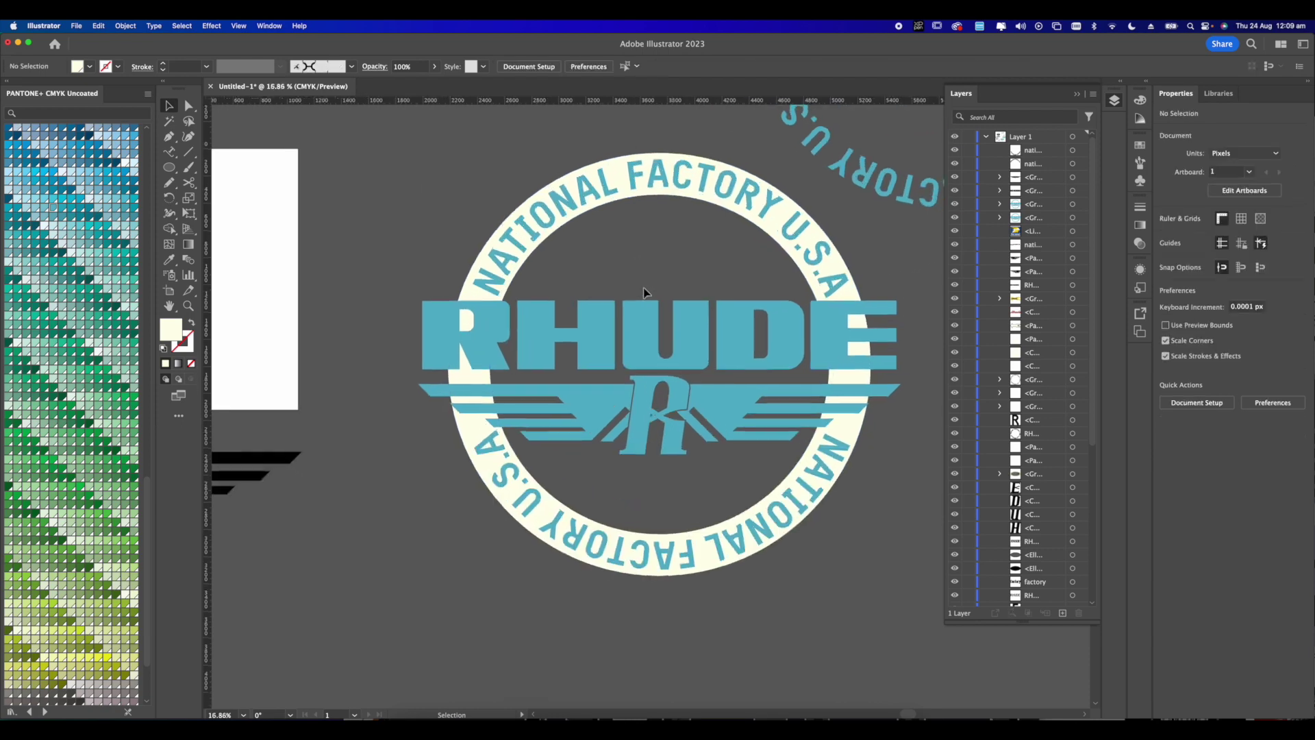
# - Move the plain teal badge below and to the left of the ringed badge
pyautogui.scroll(-3, 673, 298)
pyautogui.scroll(-3, 673, 297)
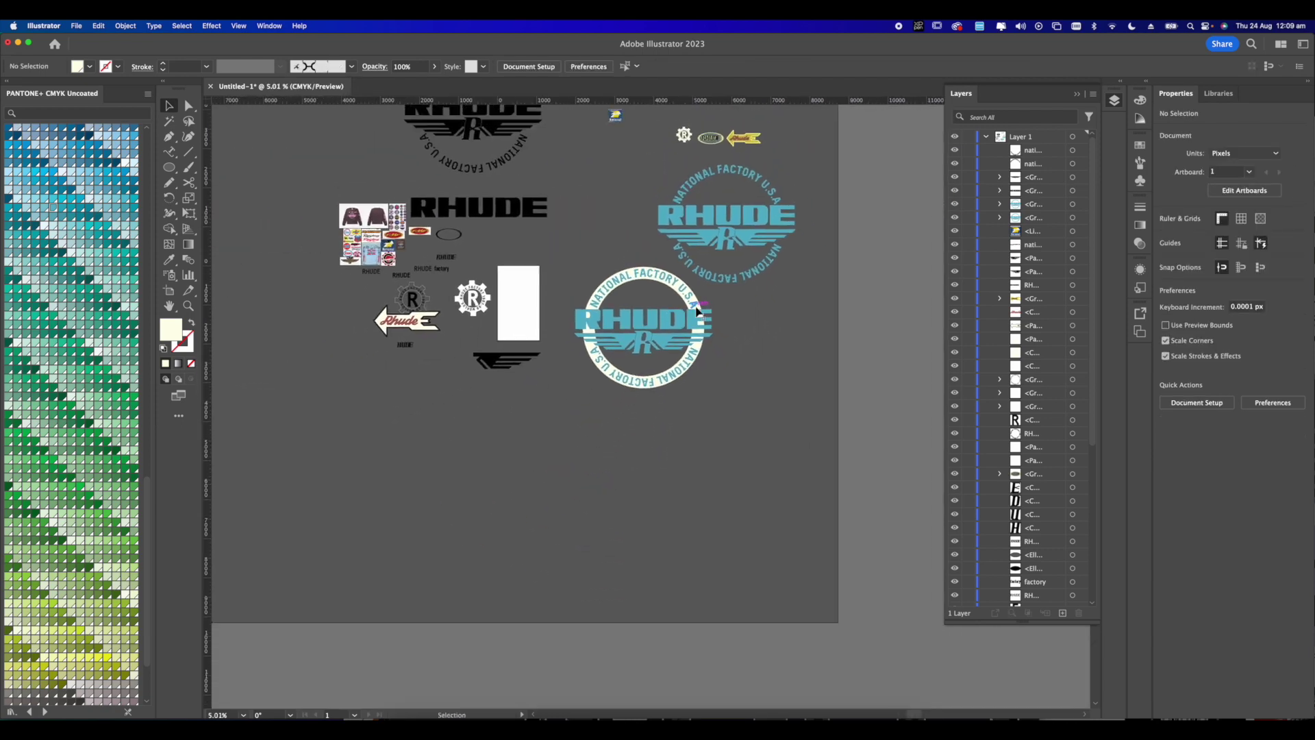
pyautogui.scroll(1, 706, 226)
pyautogui.moveTo(710, 211); pyautogui.dragTo(483, 470)
# - Offset the cream ring's path to add a thin border around it and colour the border gold
pyautogui.click(660, 305)
pyautogui.scroll(3, 661, 305)
pyautogui.click(637, 306)
pyautogui.scroll(2, 637, 305)
pyautogui.click(126, 26)
pyautogui.click(274, 341)
pyautogui.moveTo(827, 238); pyautogui.dragTo(662, 680)
pyautogui.click(169, 260)
pyautogui.scroll(3, 697, 236)
pyautogui.click(702, 266)
pyautogui.moveTo(499, 544); pyautogui.dragTo(564, 449)
pyautogui.scroll(-3, 563, 411)
pyautogui.scroll(-3, 534, 411)
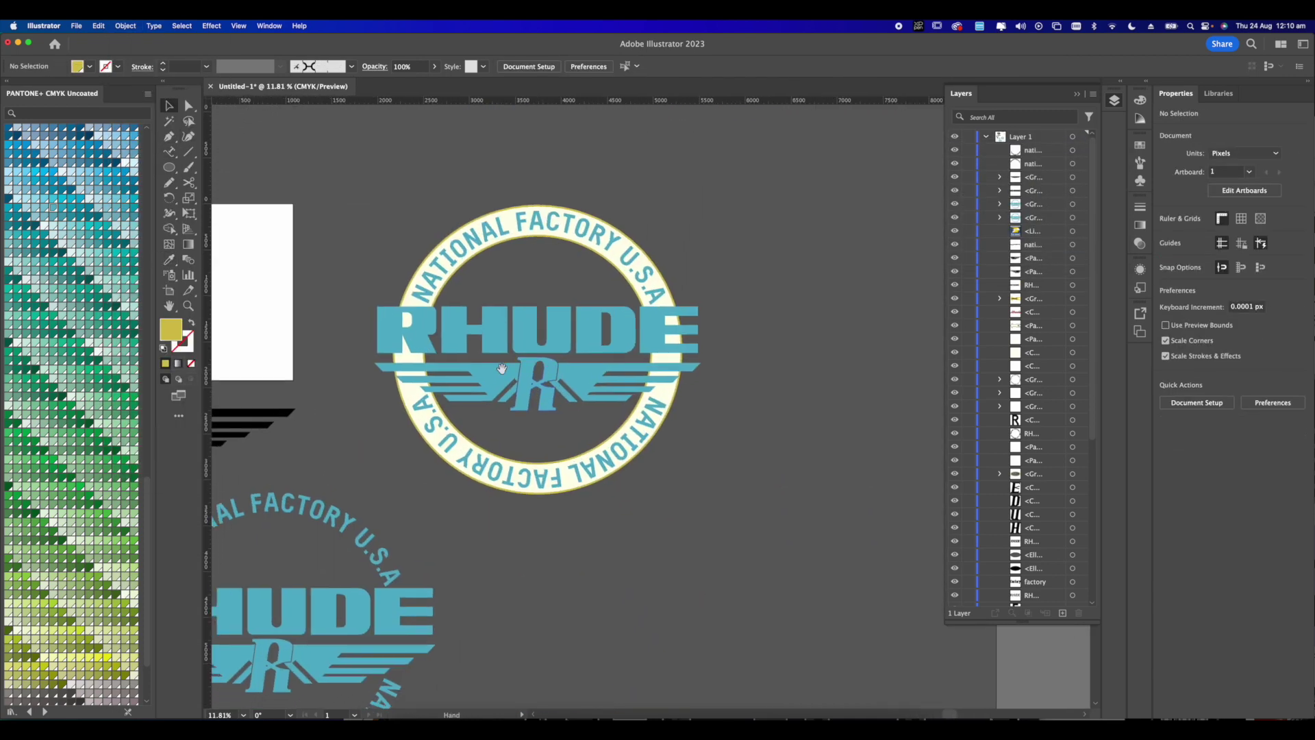
# - Draw a gold bar about 3661 by 589 px over the RHUDE lettering and send it behind the artwork
pyautogui.scroll(2, 528, 288)
pyautogui.click(169, 167)
pyautogui.moveTo(322, 292)
pyautogui.mouseDown()
pyautogui.moveTo(450, 362)
pyautogui.moveTo(754, 361)
pyautogui.mouseUp()
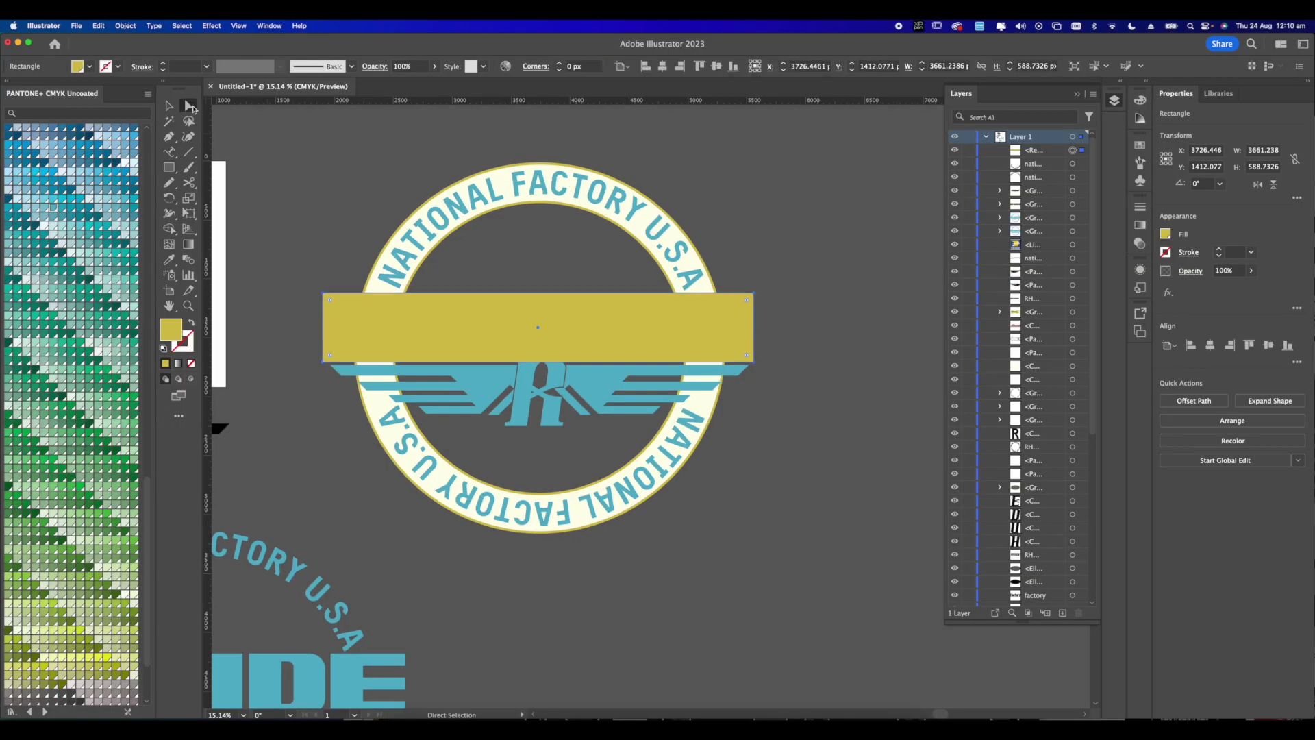
pyautogui.press('a')
pyautogui.rightClick(576, 330)
pyautogui.moveTo(620, 595)
pyautogui.click(746, 629)
# - Shift the gold bar slightly upward so it frames the RHUDE lettering evenly
pyautogui.scroll(3, 493, 352)
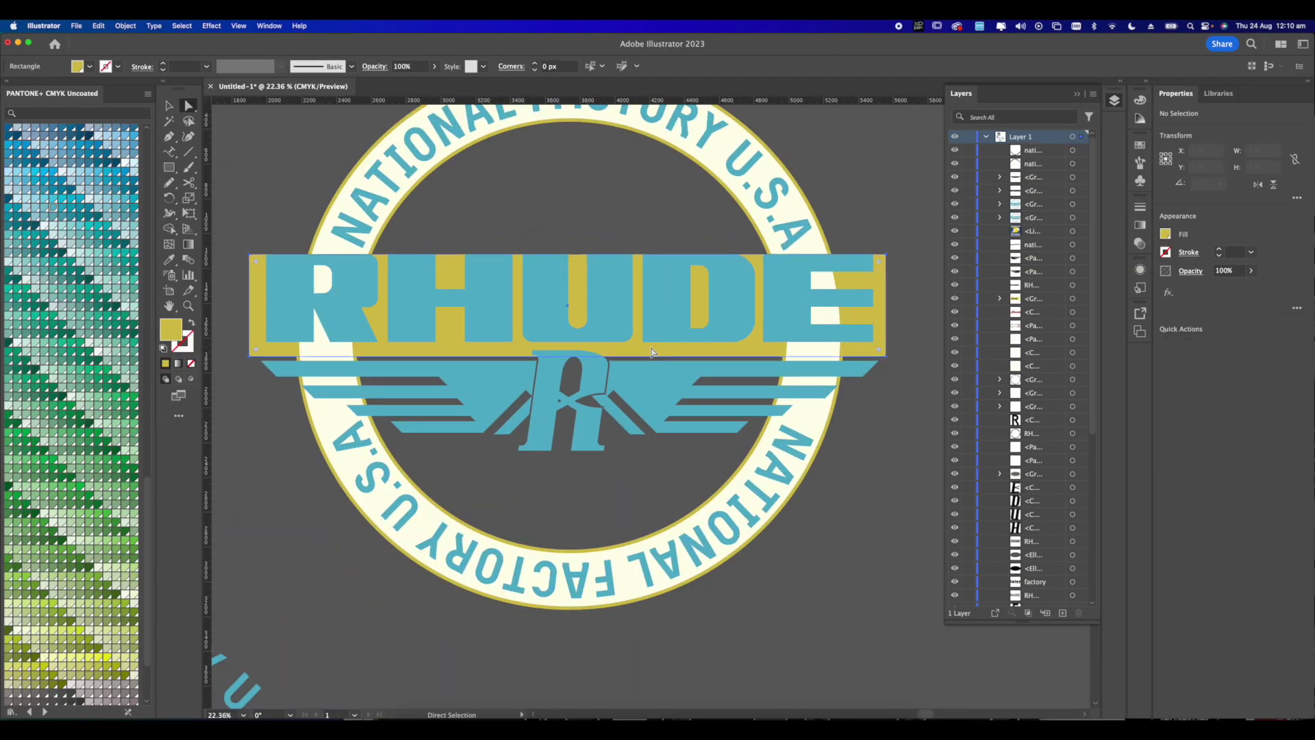
pyautogui.scroll(-2, 778, 274)
pyautogui.scroll(4, 654, 316)
pyautogui.moveTo(670, 416); pyautogui.dragTo(670, 411)
pyautogui.scroll(-3, 671, 412)
pyautogui.scroll(3, 786, 311)
pyautogui.click(786, 312)
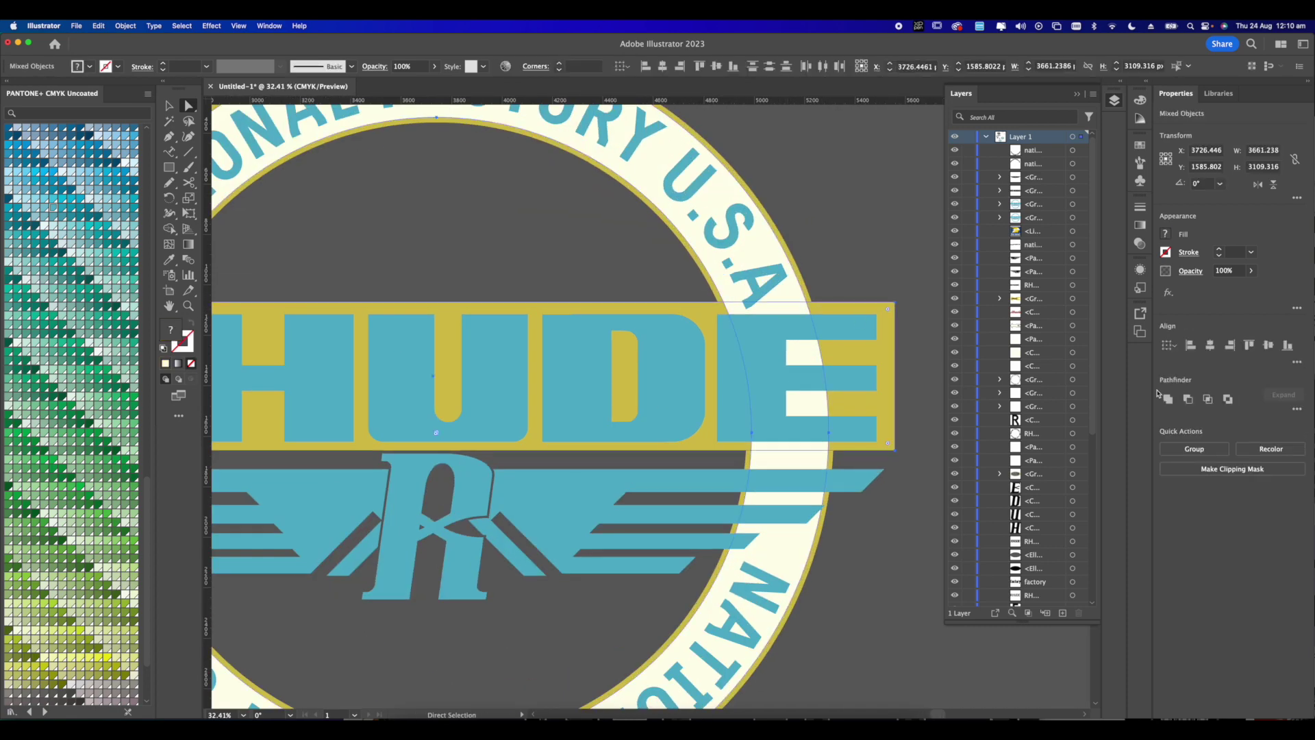
pyautogui.scroll(-3, 786, 311)
pyautogui.scroll(5, 832, 276)
pyautogui.scroll(-5, 832, 276)
pyautogui.scroll(5, 662, 334)
pyautogui.click(663, 334)
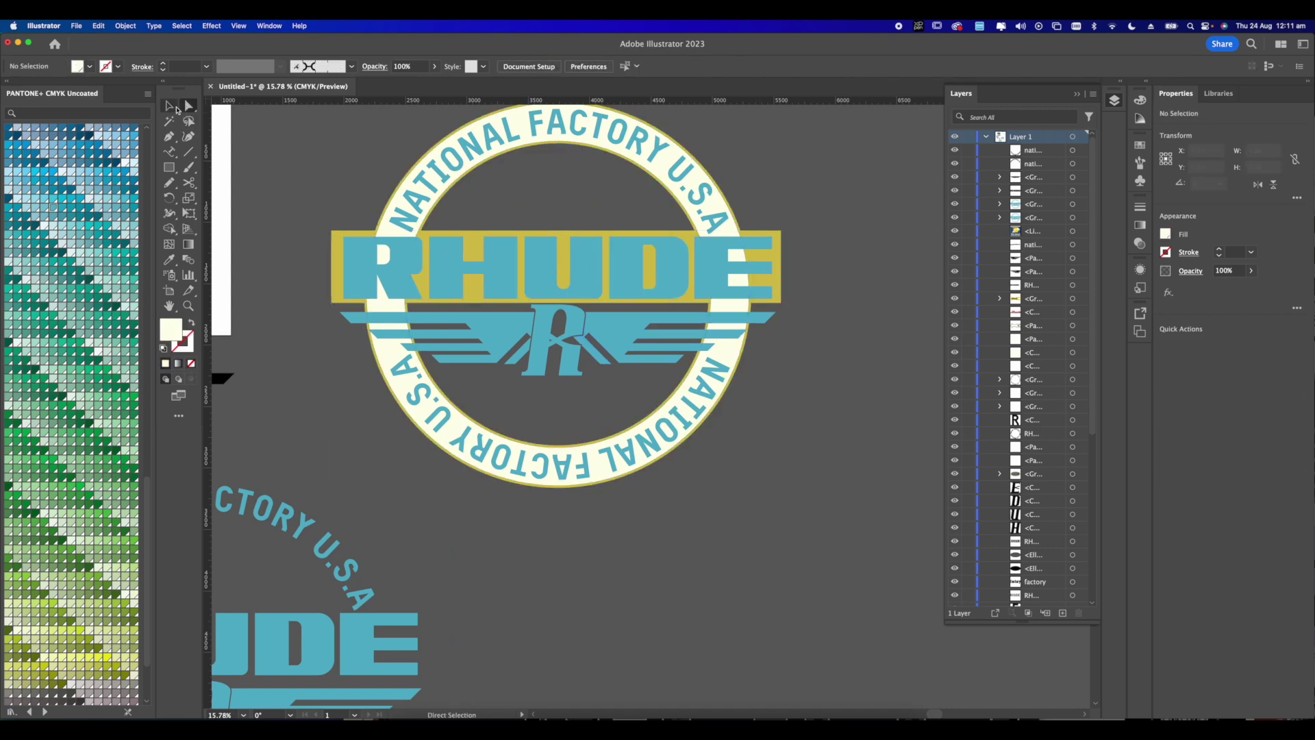
# - Fill the bar and the ring's offset border with black
pyautogui.scroll(3, 450, 205)
pyautogui.click(451, 233)
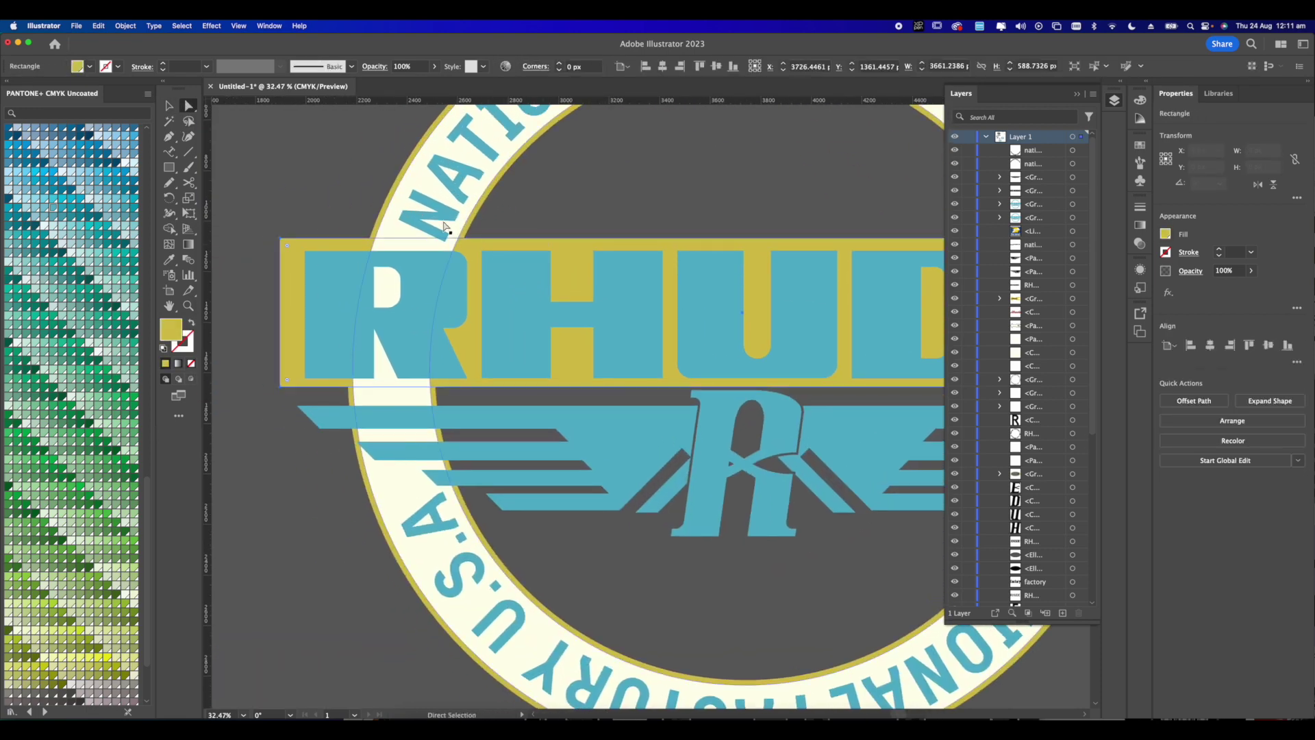
pyautogui.scroll(3, 452, 226)
pyautogui.keyDown('shift'); pyautogui.click(603, 286); pyautogui.keyUp('shift')
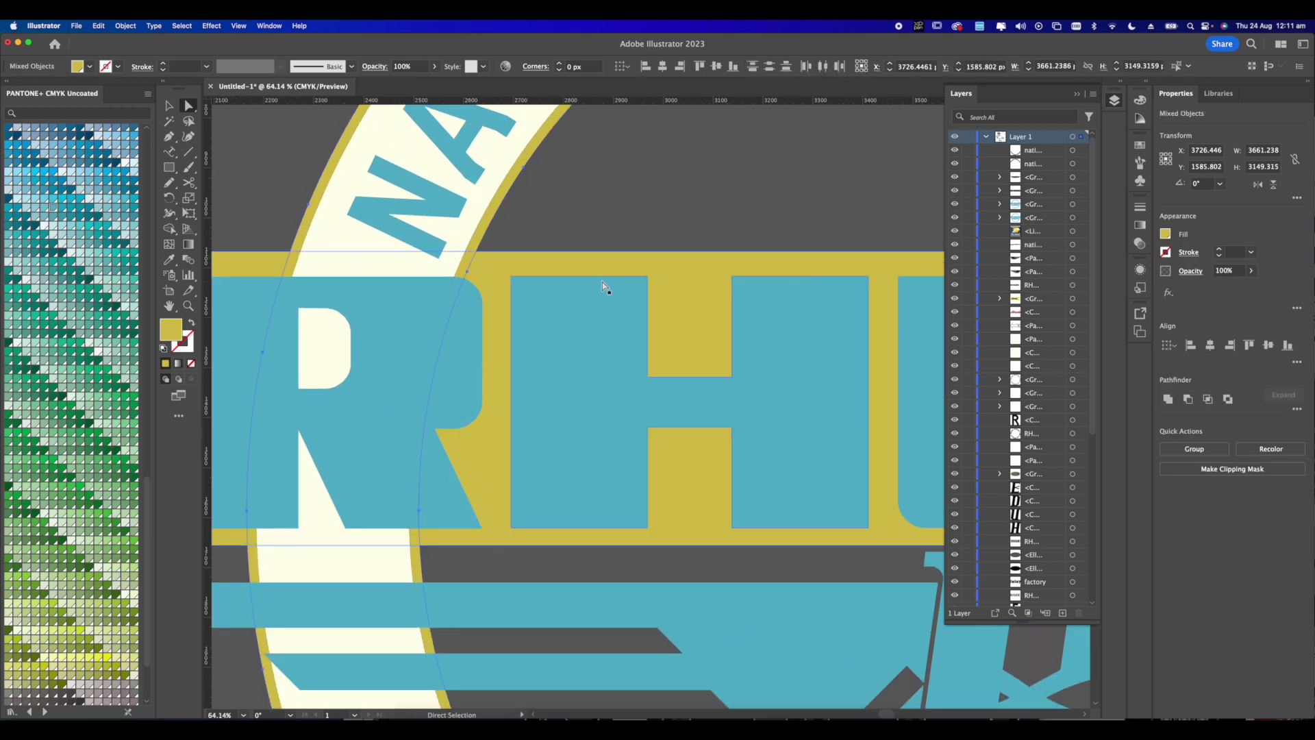
pyautogui.click(1164, 233)
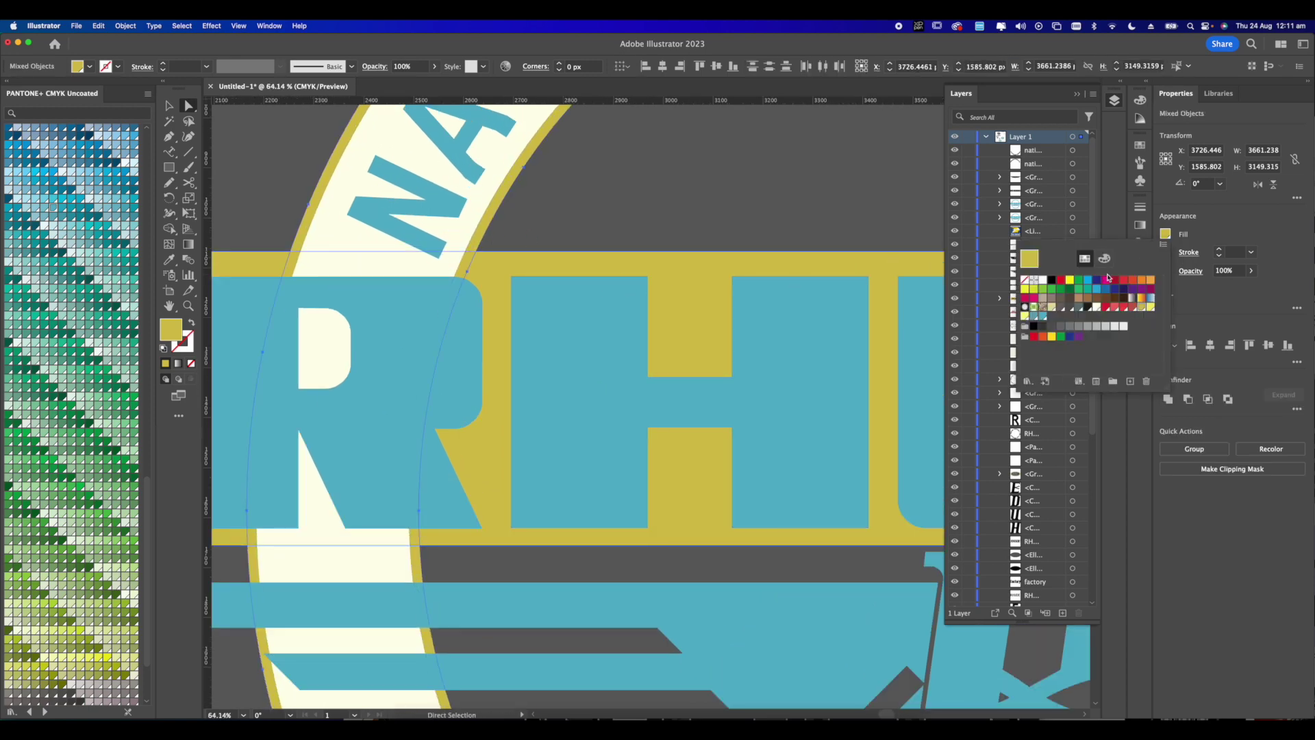
pyautogui.click(1090, 312)
pyautogui.press('Escape')
pyautogui.scroll(-10, 756, 198)
# - Recolour the bar and the ring's offset border with the cream swatch
pyautogui.moveTo(757, 198); pyautogui.dragTo(690, 250)
pyautogui.click(1166, 234)
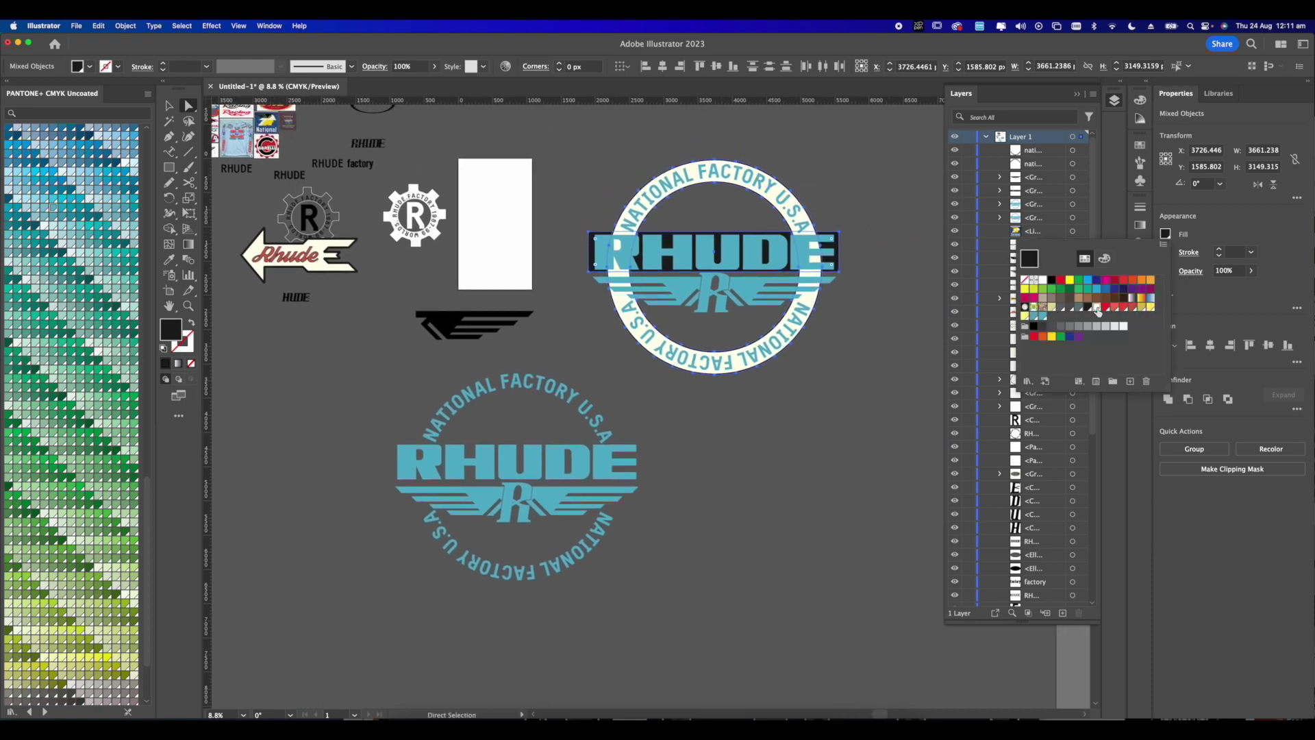
pyautogui.click(1098, 312)
pyautogui.press('Escape')
pyautogui.click(893, 213)
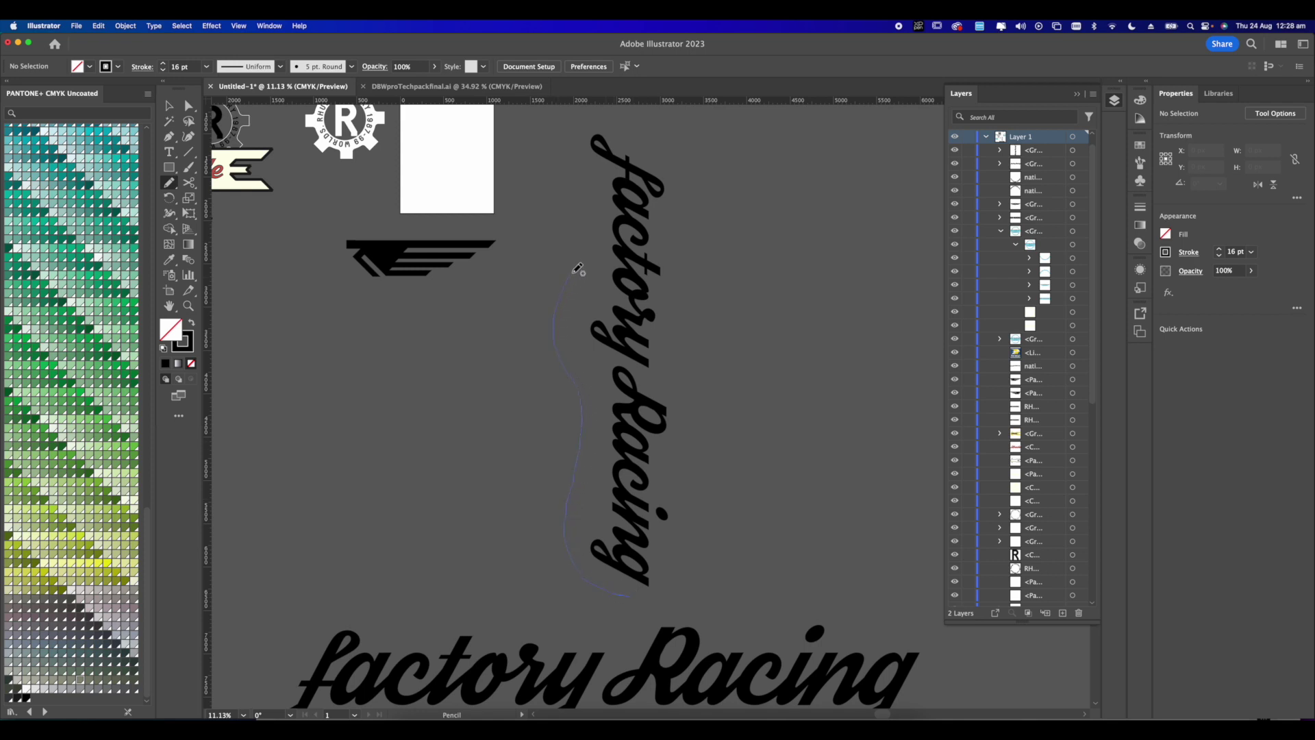
# - Sketch a flame-shaped Pencil outline along the left side of the vertical factory Racing lettering, redrawing strokes that go wrong
pyautogui.moveTo(577, 269); pyautogui.dragTo(579, 269)
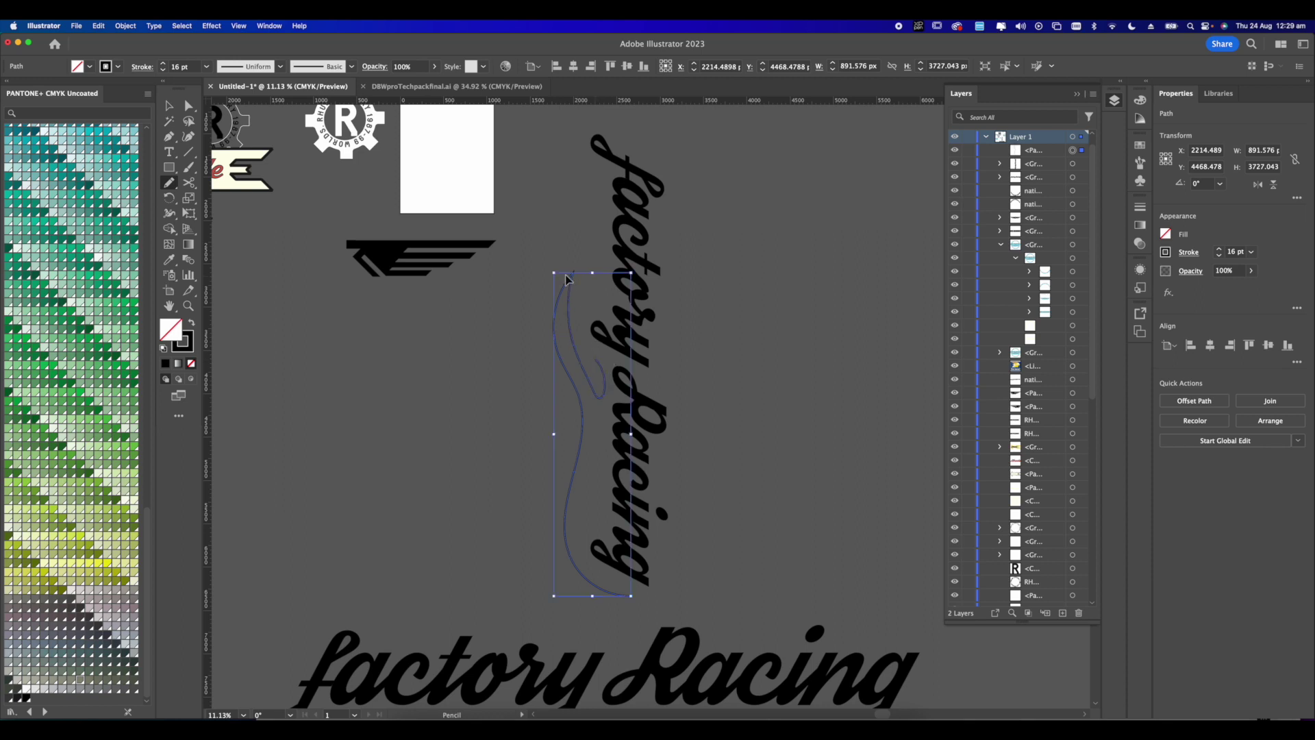
pyautogui.press('Delete')
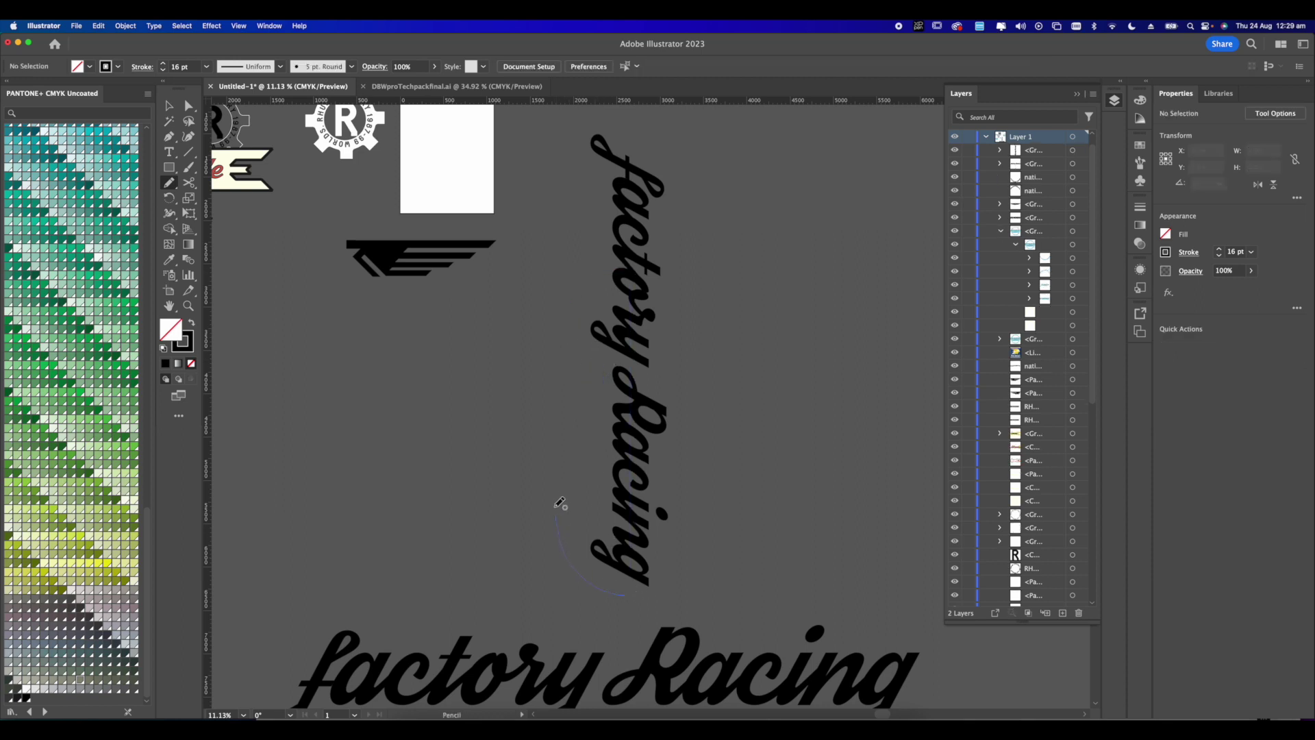
pyautogui.moveTo(577, 362); pyautogui.dragTo(573, 350)
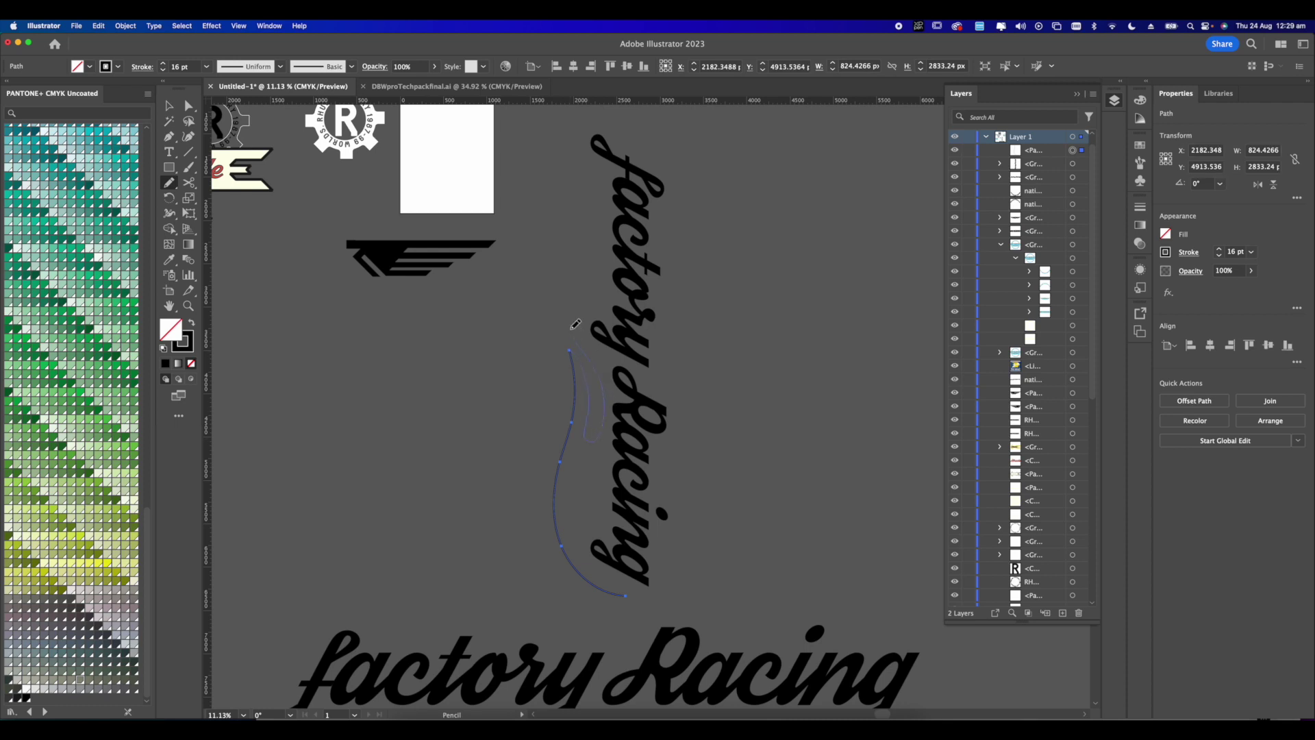
pyautogui.moveTo(588, 202); pyautogui.dragTo(597, 258)
pyautogui.scroll(3, 596, 259)
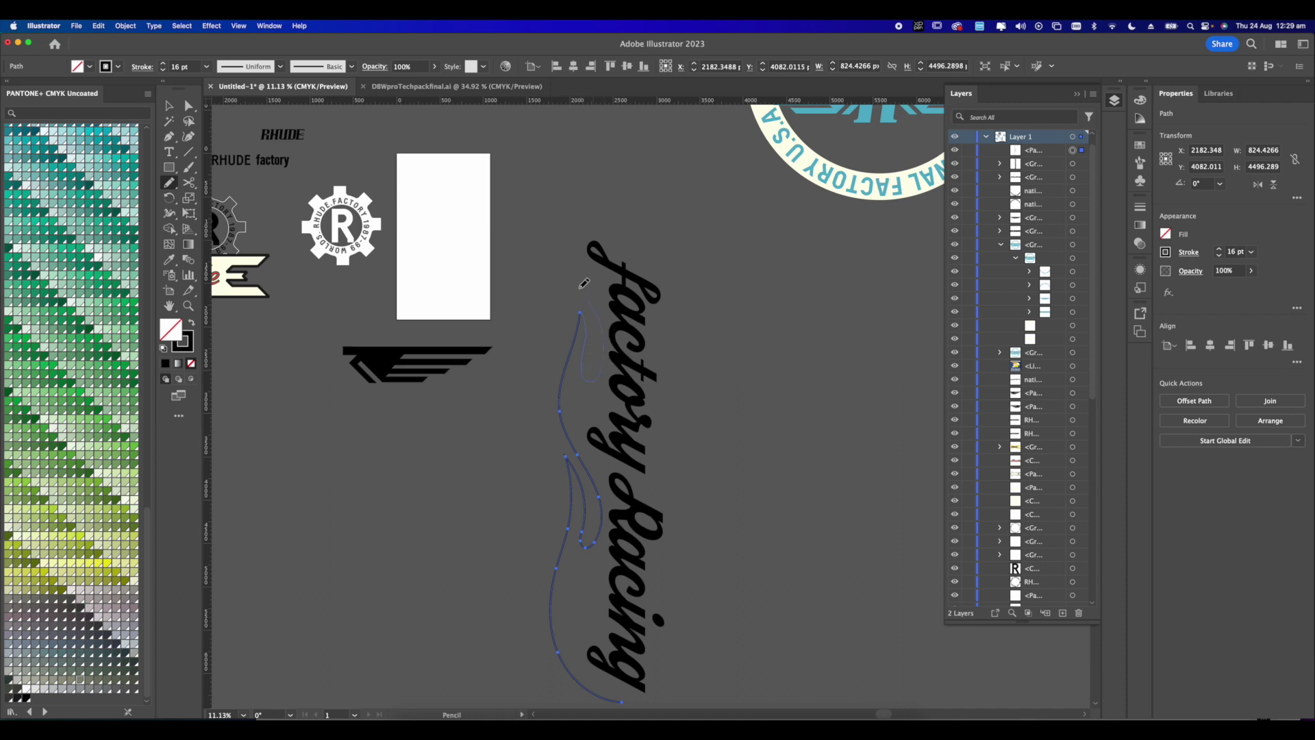
pyautogui.moveTo(632, 136); pyautogui.dragTo(630, 137)
pyautogui.scroll(-1, 627, 140)
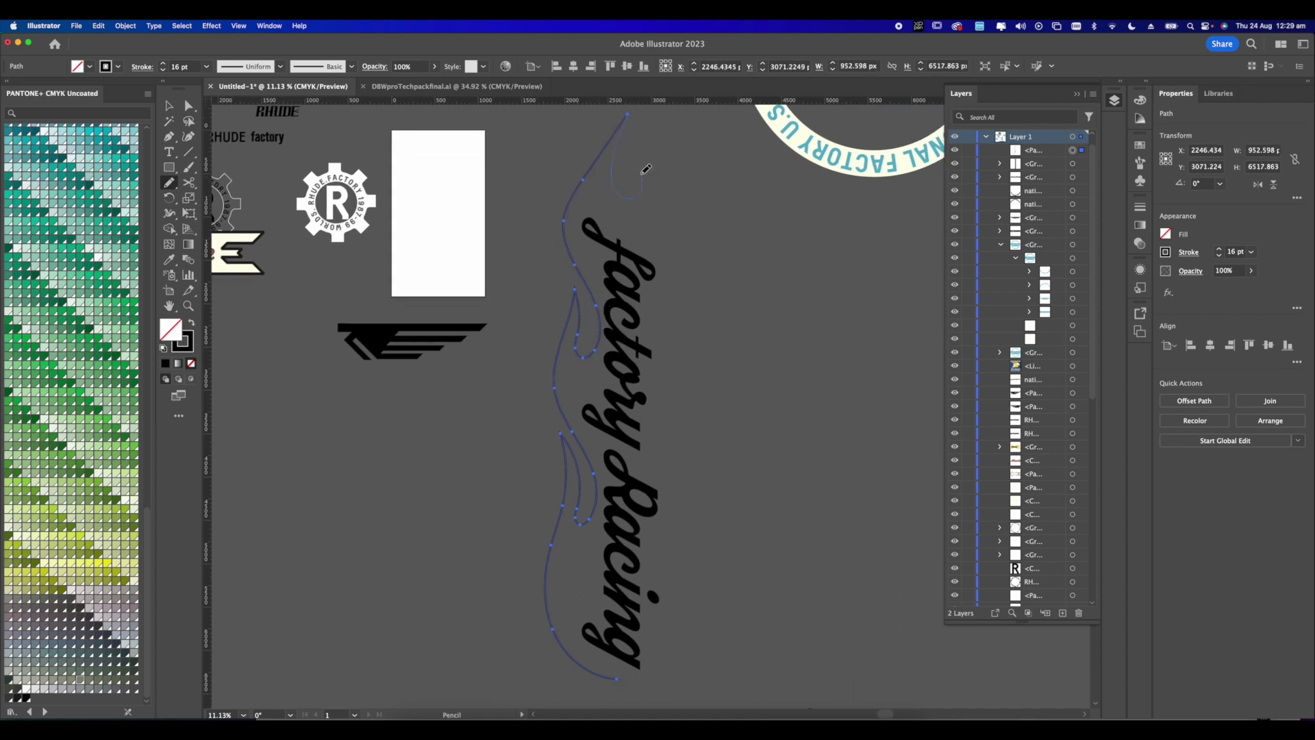
pyautogui.press('cmd+z')
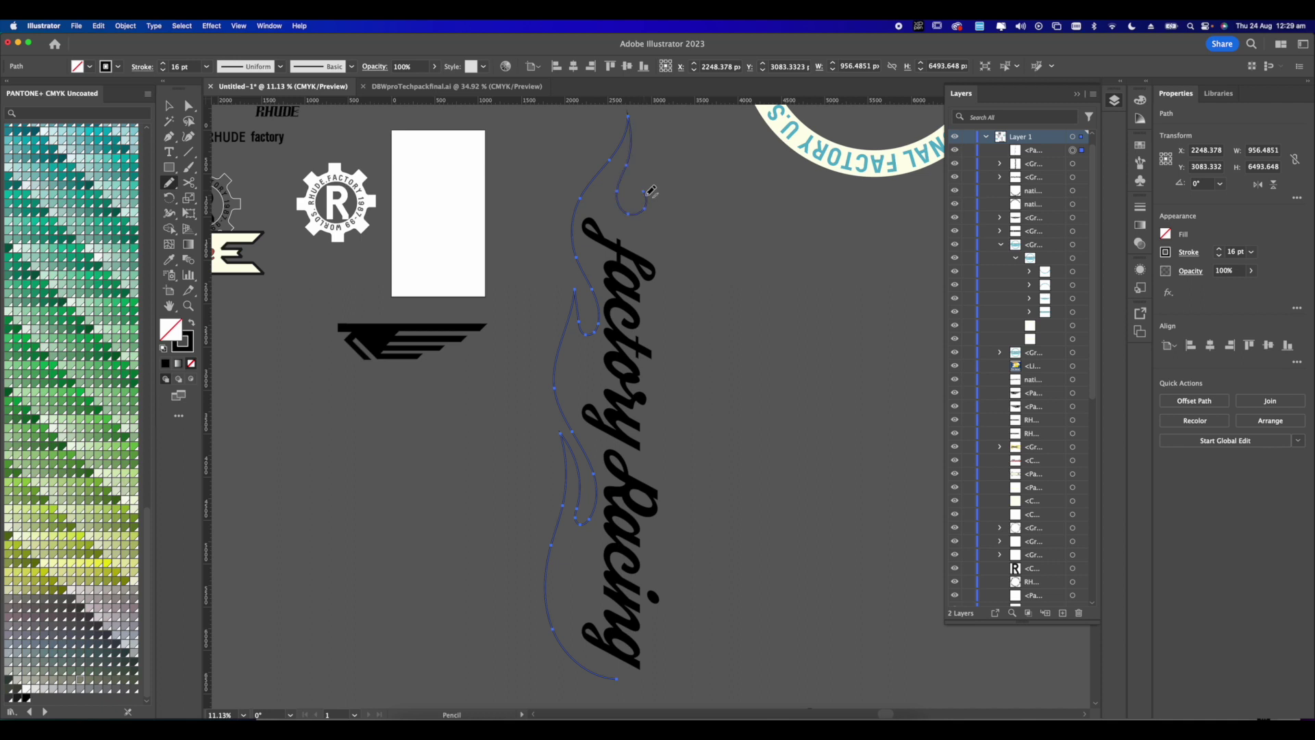
# - Sketch the right side of the flame outline with the Pencil, including two more tongues, and close the path beneath the vertical lettering
pyautogui.moveTo(645, 205); pyautogui.dragTo(646, 192)
pyautogui.scroll(-2, 654, 178)
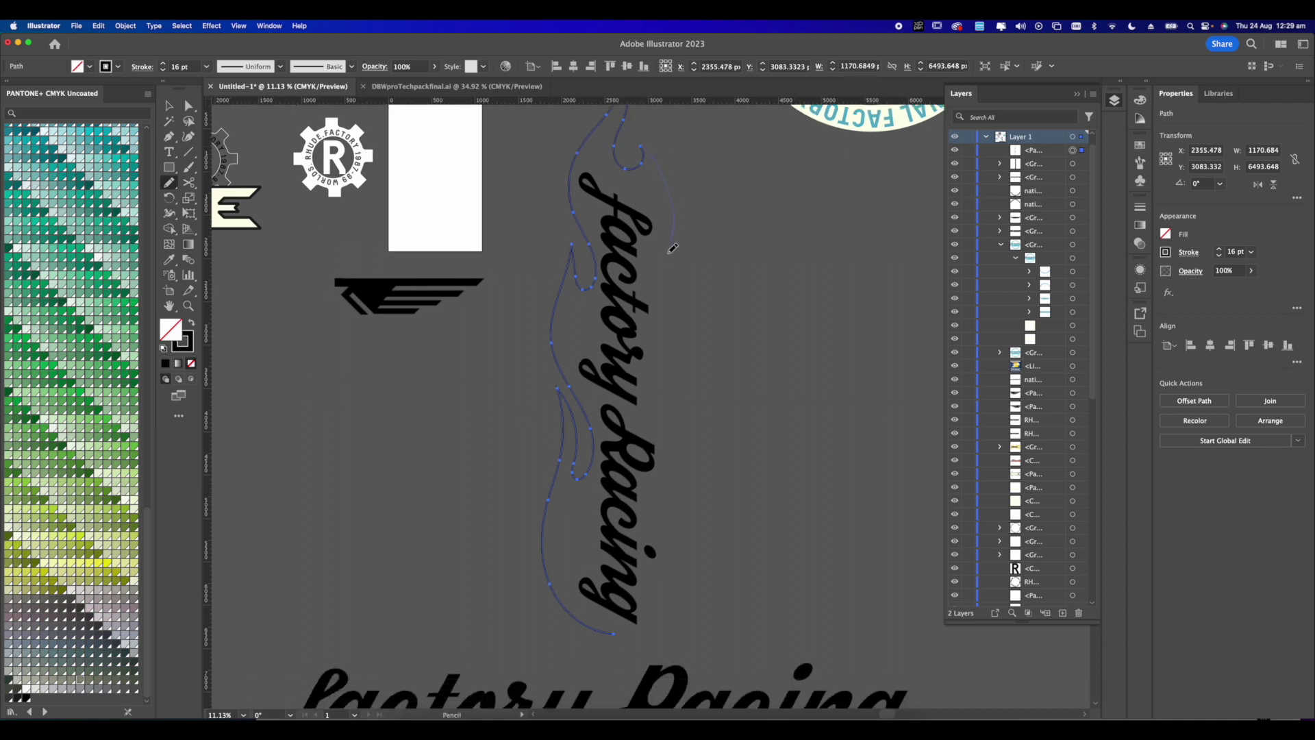
pyautogui.moveTo(655, 298); pyautogui.dragTo(683, 372)
pyautogui.scroll(-2, 757, 251)
pyautogui.hscroll(-2, 757, 250)
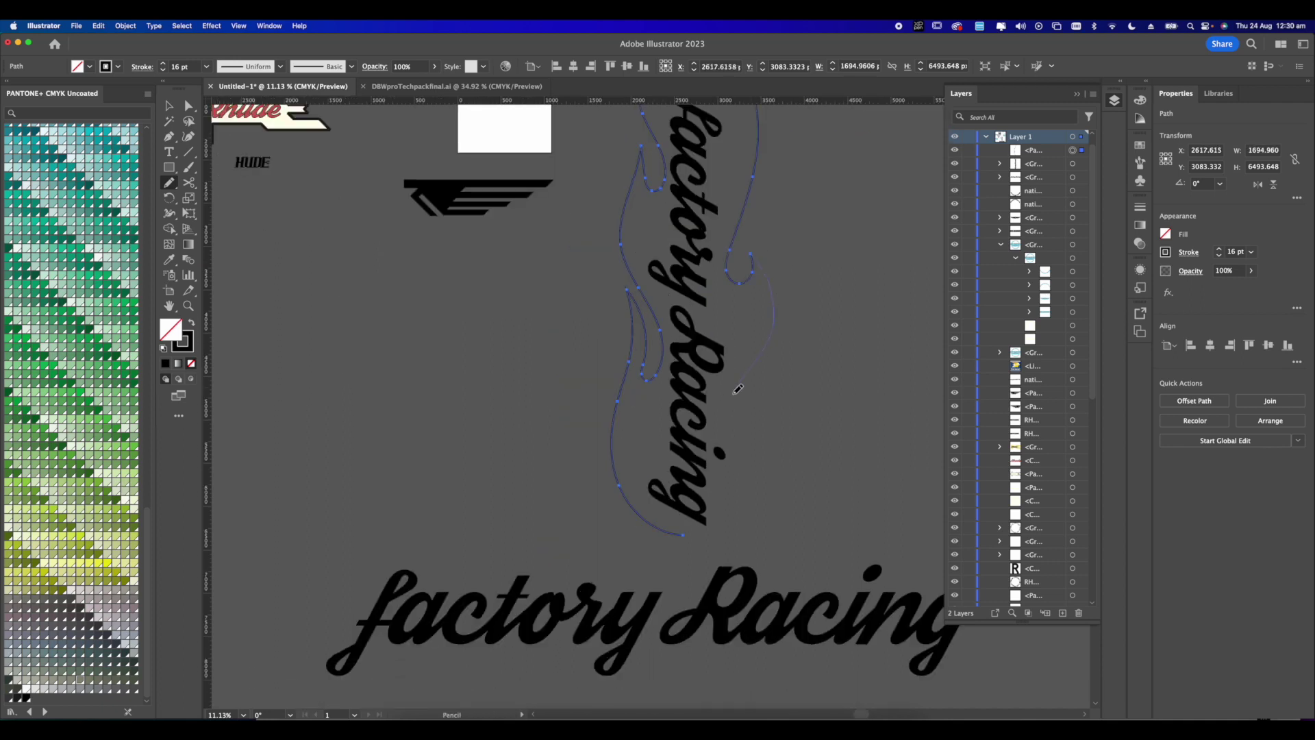
pyautogui.moveTo(754, 421); pyautogui.dragTo(759, 402)
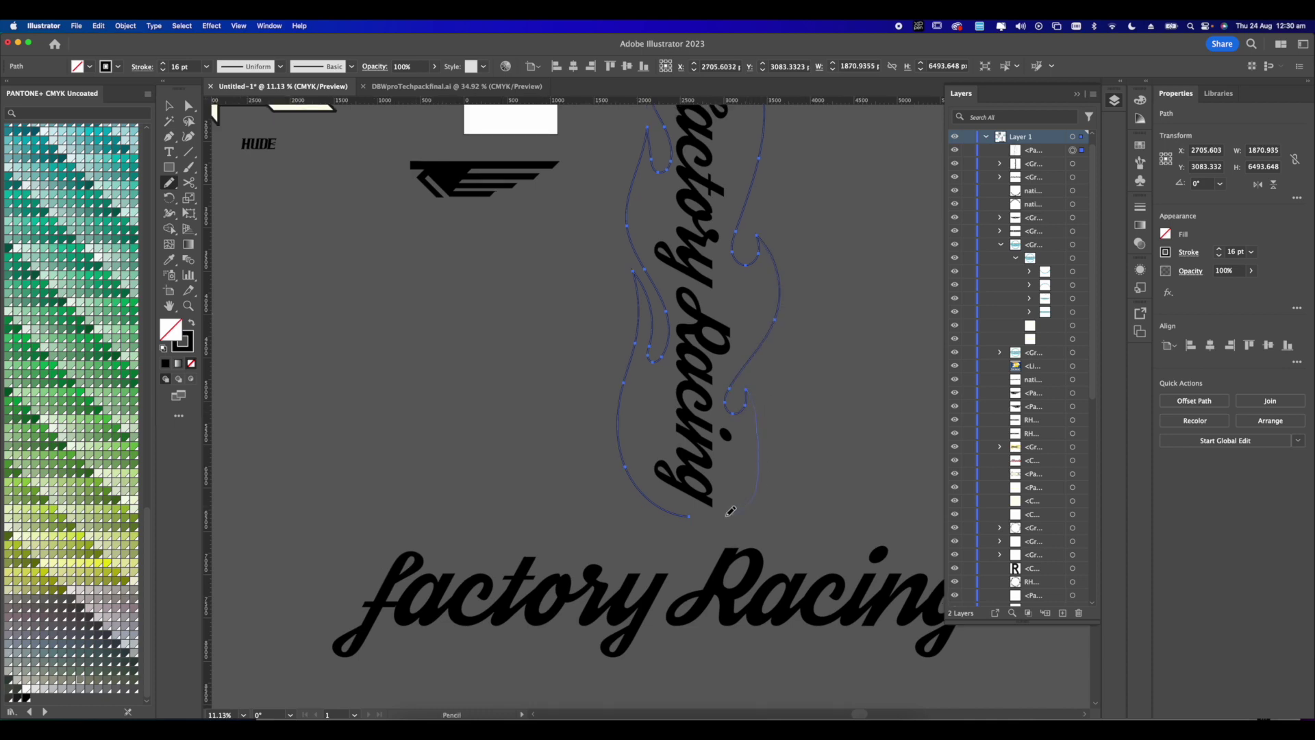
pyautogui.moveTo(707, 518); pyautogui.dragTo(689, 516)
# - Narrow the flame outline to about 1333 px wide and reposition it around the vertical factory Racing lettering
pyautogui.scroll(-5, 690, 517)
pyautogui.press('v')
pyautogui.click(793, 372)
pyautogui.scroll(3, 744, 346)
pyautogui.scroll(8, 709, 361)
pyautogui.scroll(-8, 628, 342)
pyautogui.scroll(-2, 630, 344)
pyautogui.click(697, 337)
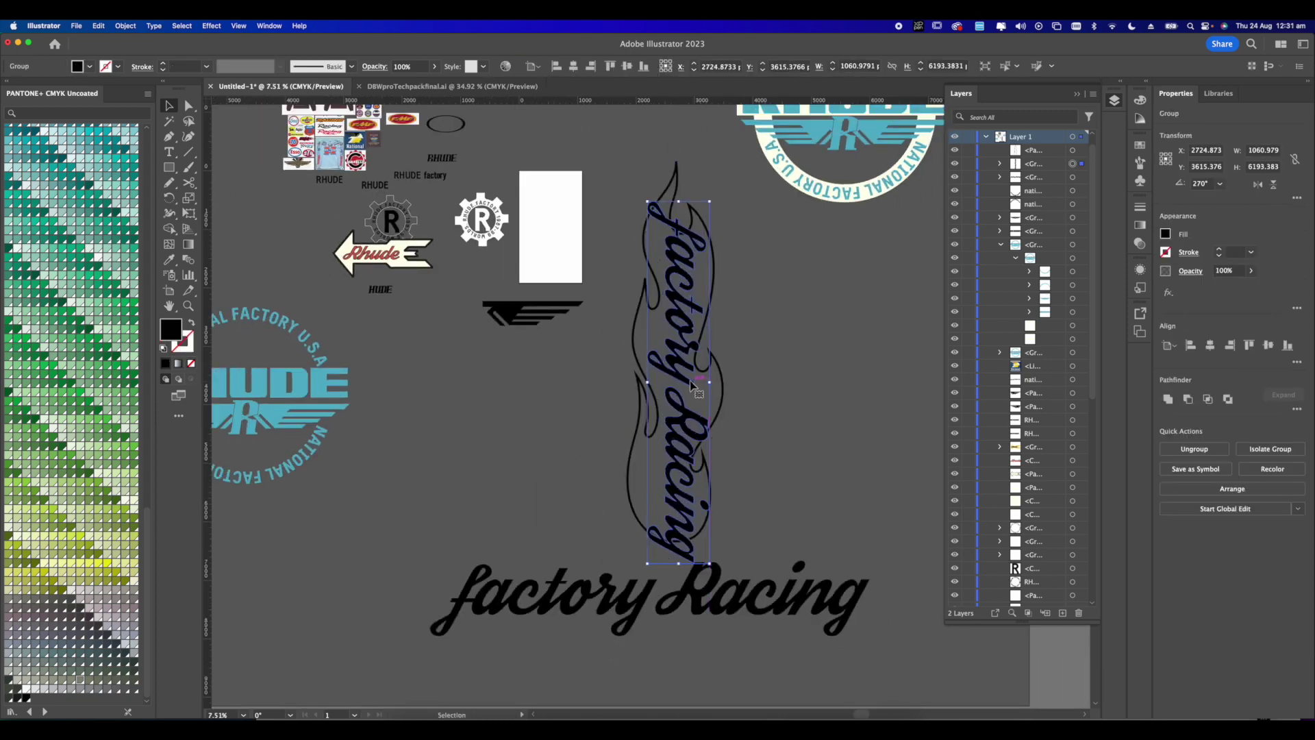
pyautogui.click(719, 373)
pyautogui.moveTo(627, 352)
pyautogui.mouseDown()
pyautogui.moveTo(662, 361)
pyautogui.moveTo(666, 347)
pyautogui.moveTo(645, 353)
pyautogui.mouseUp()
pyautogui.moveTo(724, 383); pyautogui.dragTo(721, 387)
# - Turn the flame outline into a solid black shape without a stroke
pyautogui.scroll(5, 664, 240)
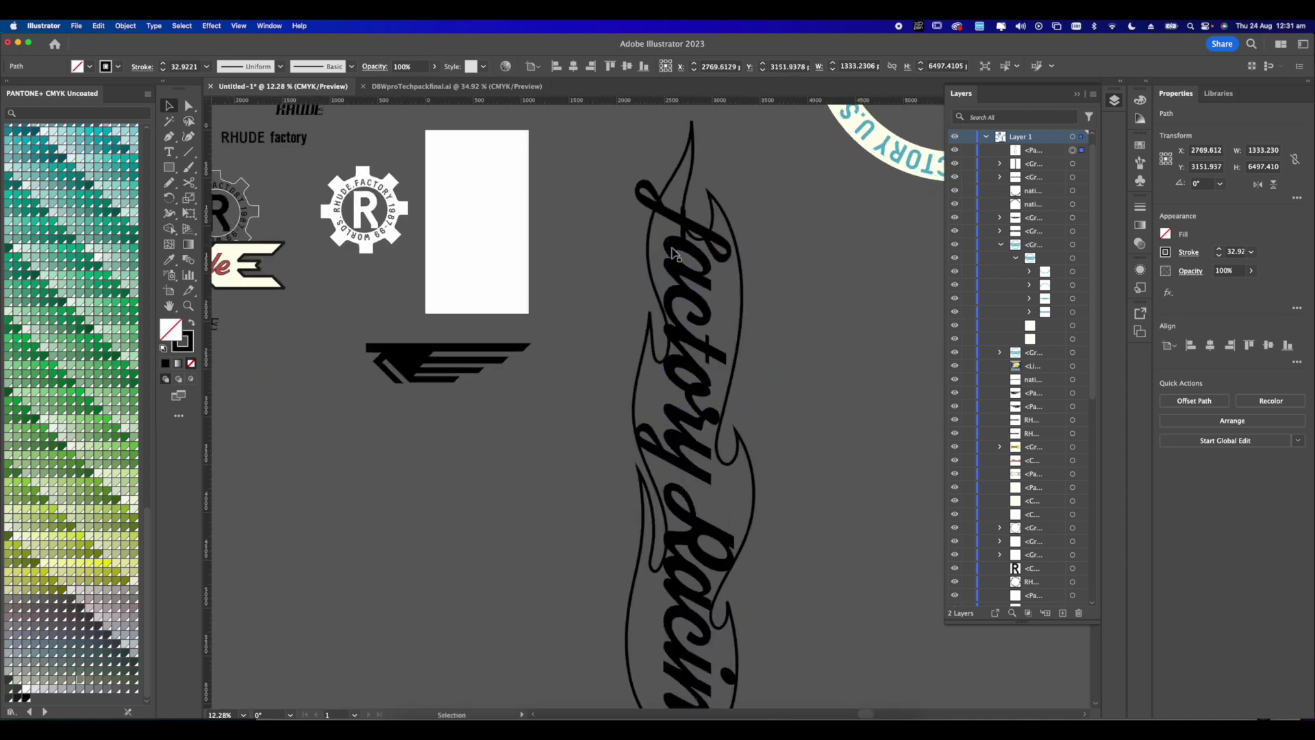
pyautogui.click(179, 227)
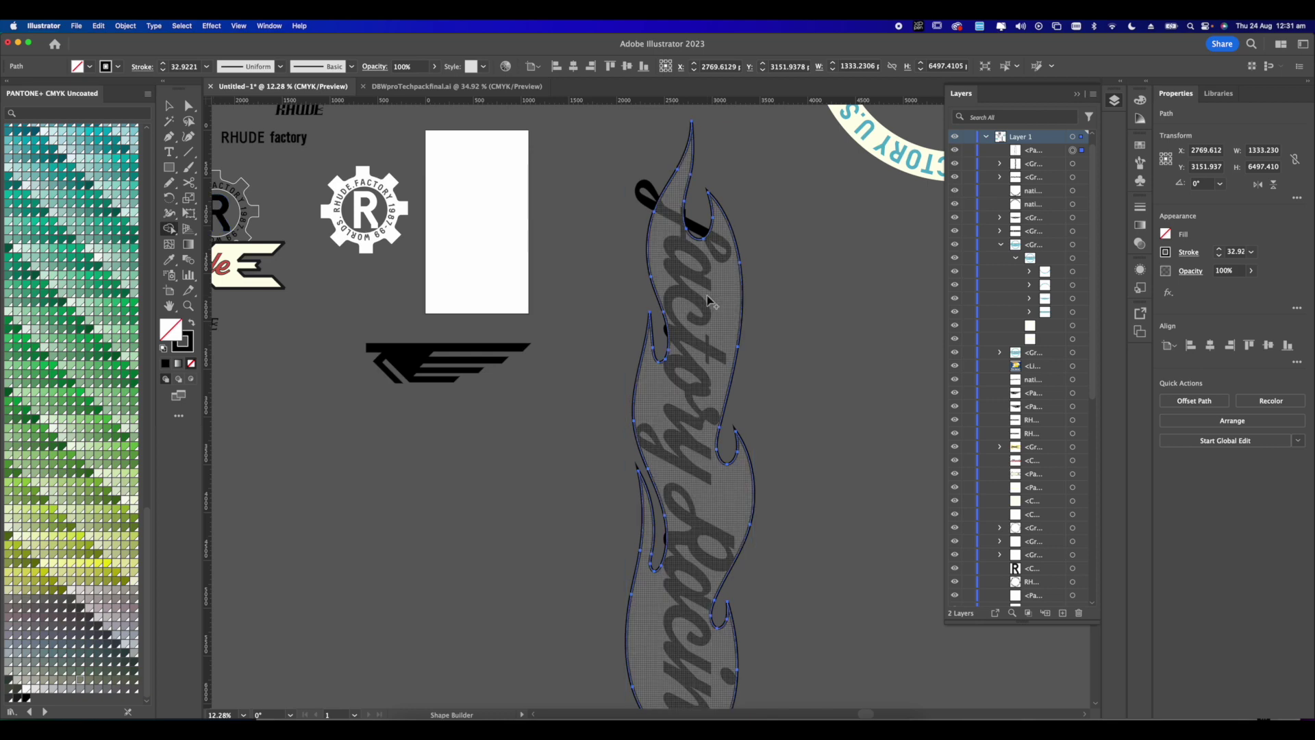
pyautogui.click(1164, 239)
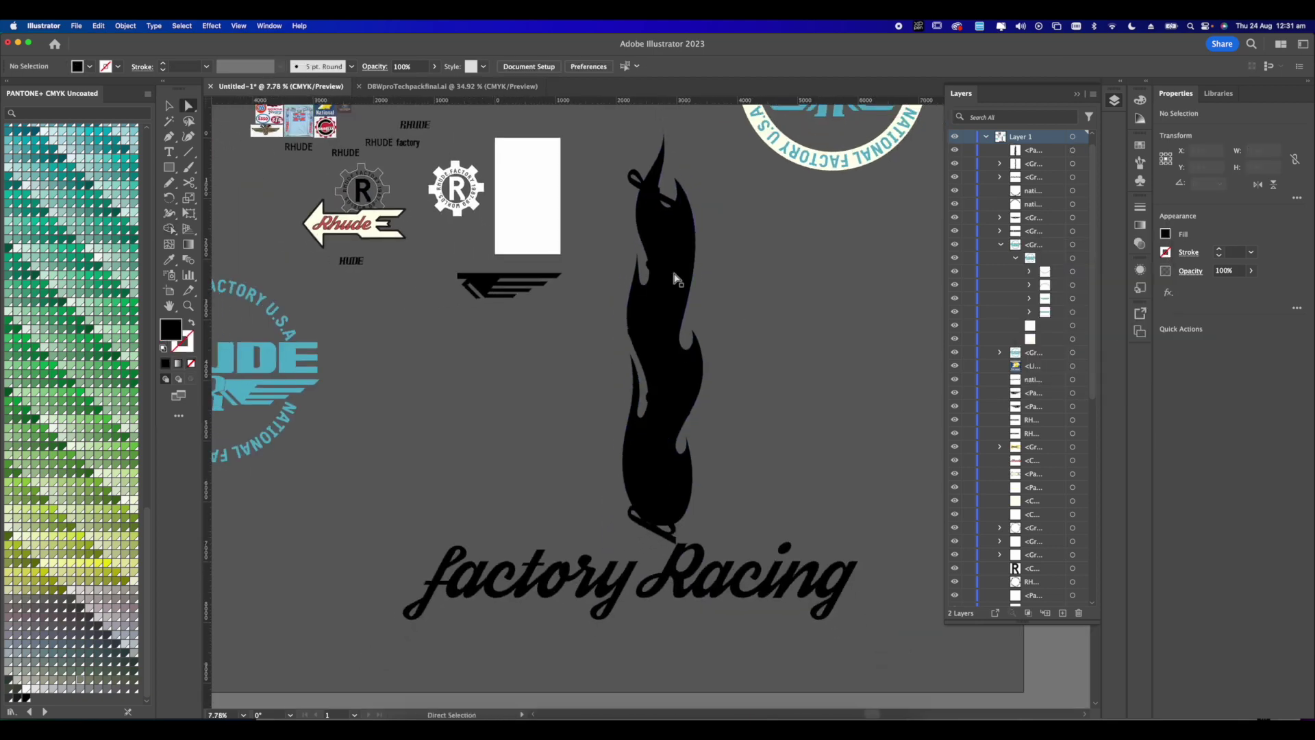
pyautogui.moveTo(675, 274); pyautogui.dragTo(675, 286)
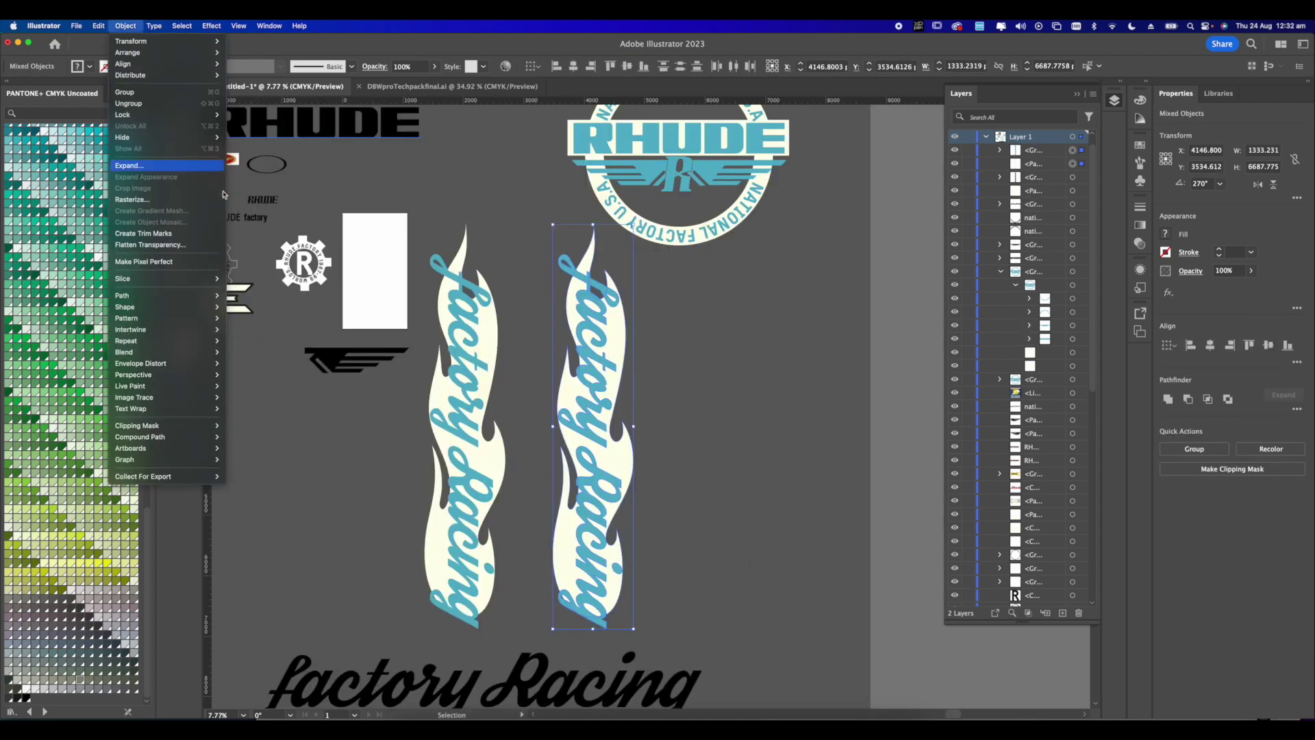
# - Offset the copied flame and lettering paths by 40 px with miter joins and unite everything into one cream silhouette
pyautogui.moveTo(206, 296)
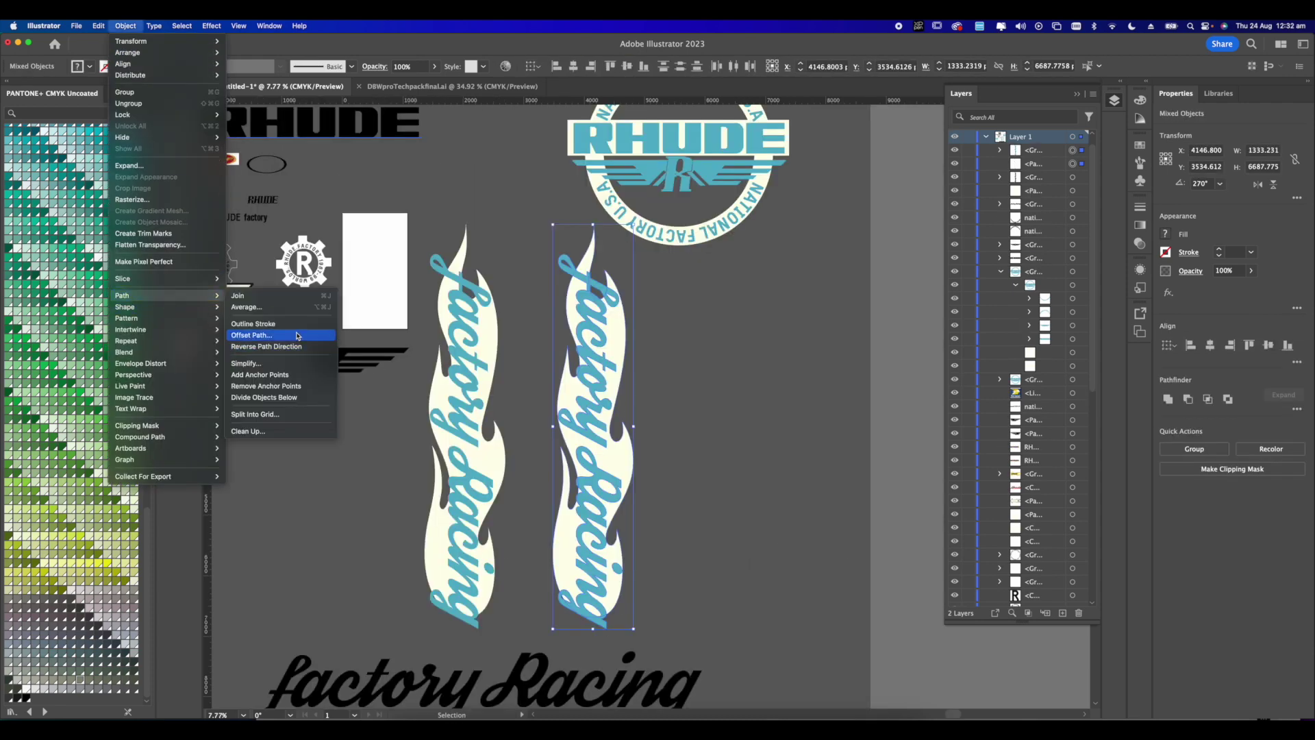
pyautogui.click(297, 336)
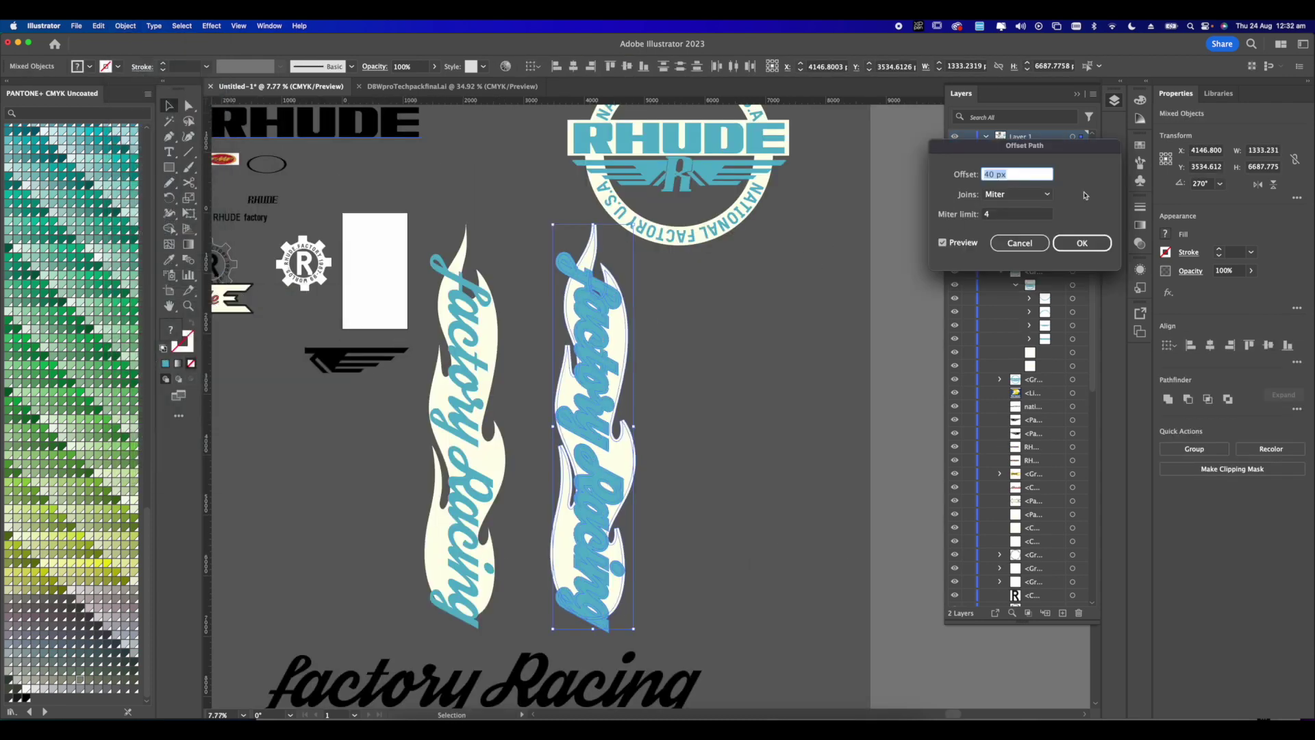
pyautogui.click(1082, 242)
pyautogui.scroll(1, 831, 481)
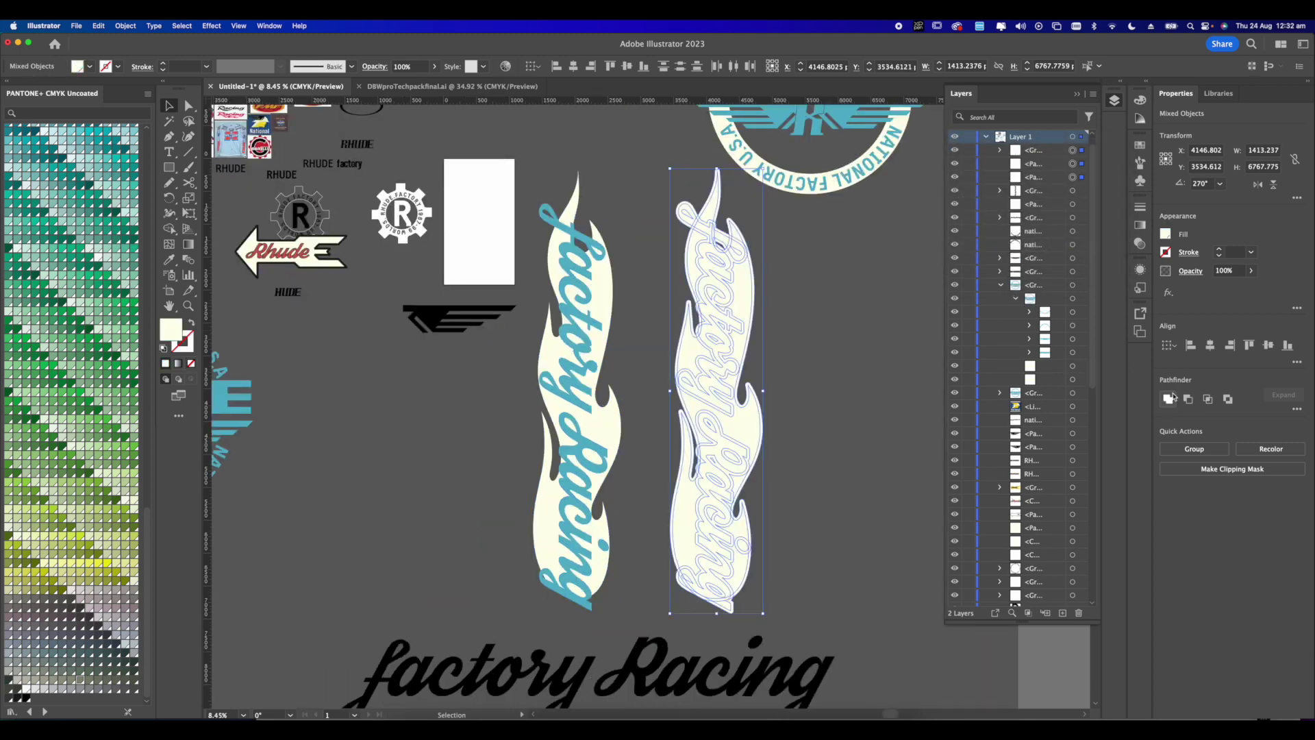
pyautogui.click(1166, 401)
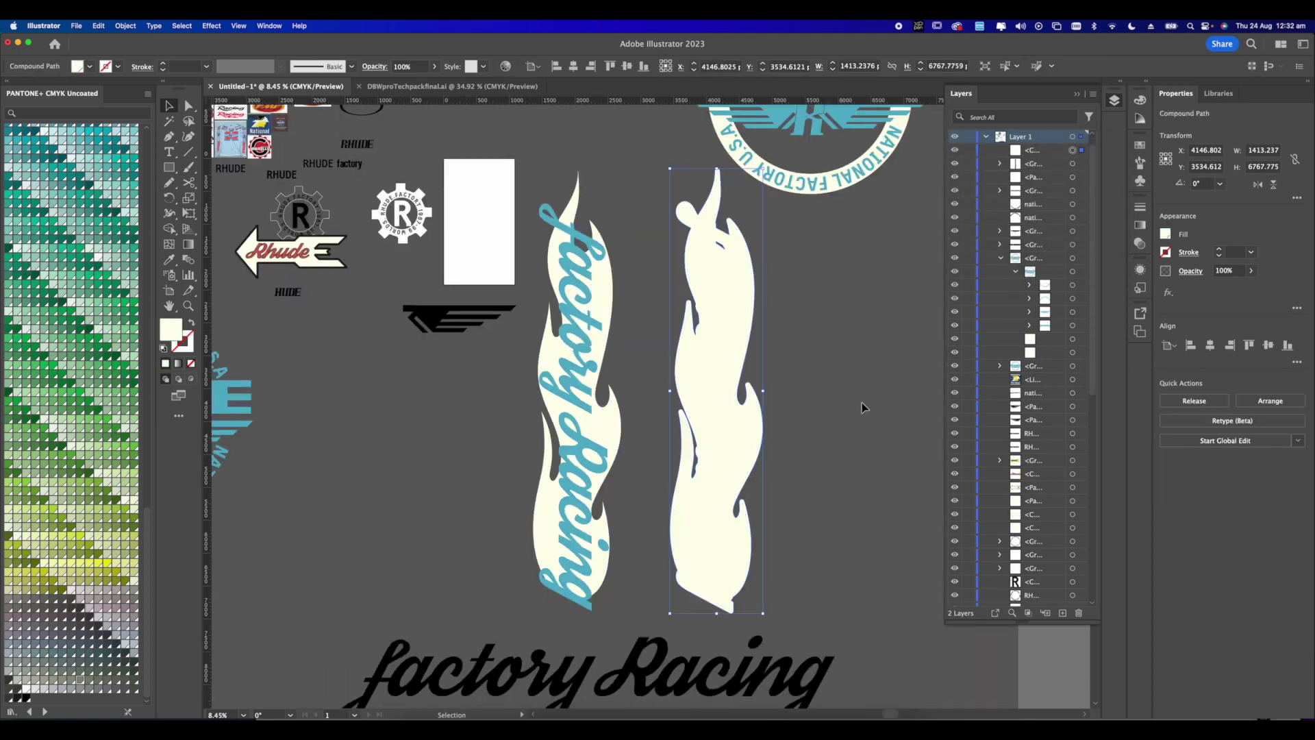
# - Move the united silhouette onto the original factory Racing flame artwork
pyautogui.click(569, 334)
pyautogui.scroll(-1, 754, 438)
pyautogui.moveTo(790, 442); pyautogui.dragTo(642, 435)
pyautogui.click(720, 435)
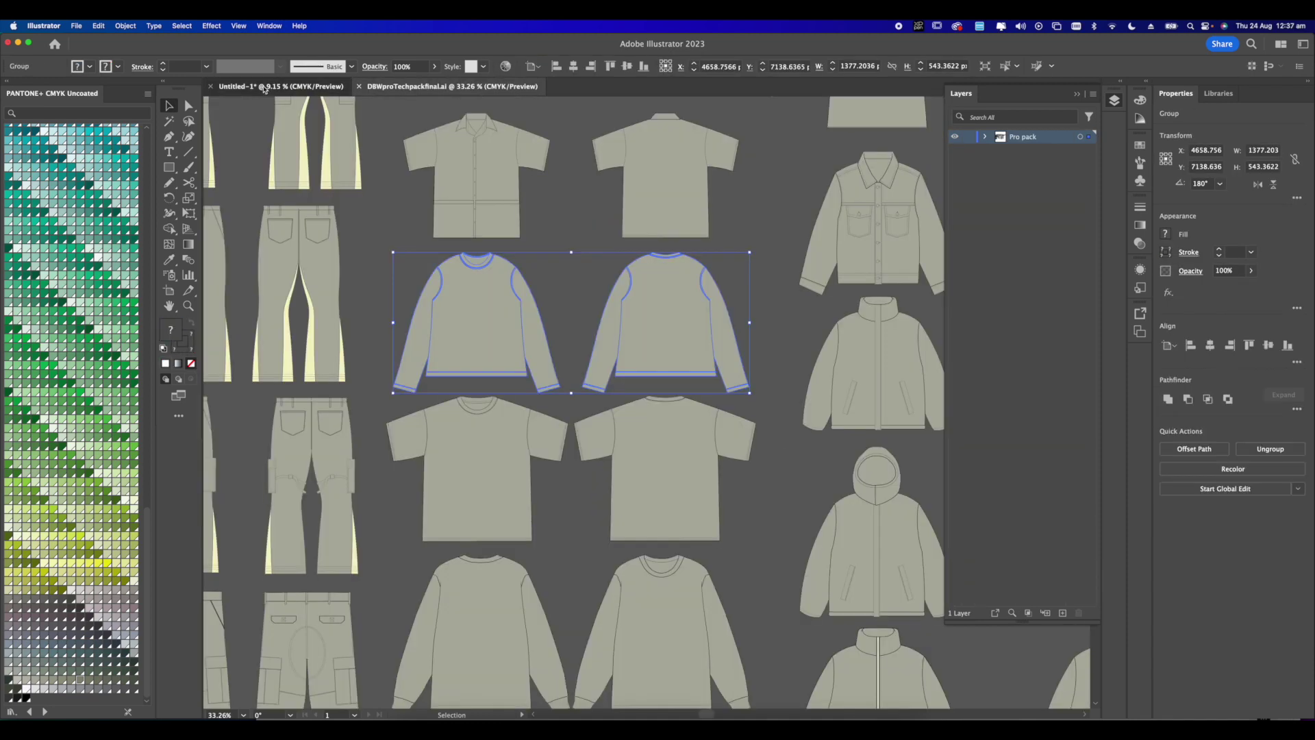
# - Paste the front and back long-sleeve shirt mockup into the Untitled-1 document and move it above the white artboard
pyautogui.click(264, 88)
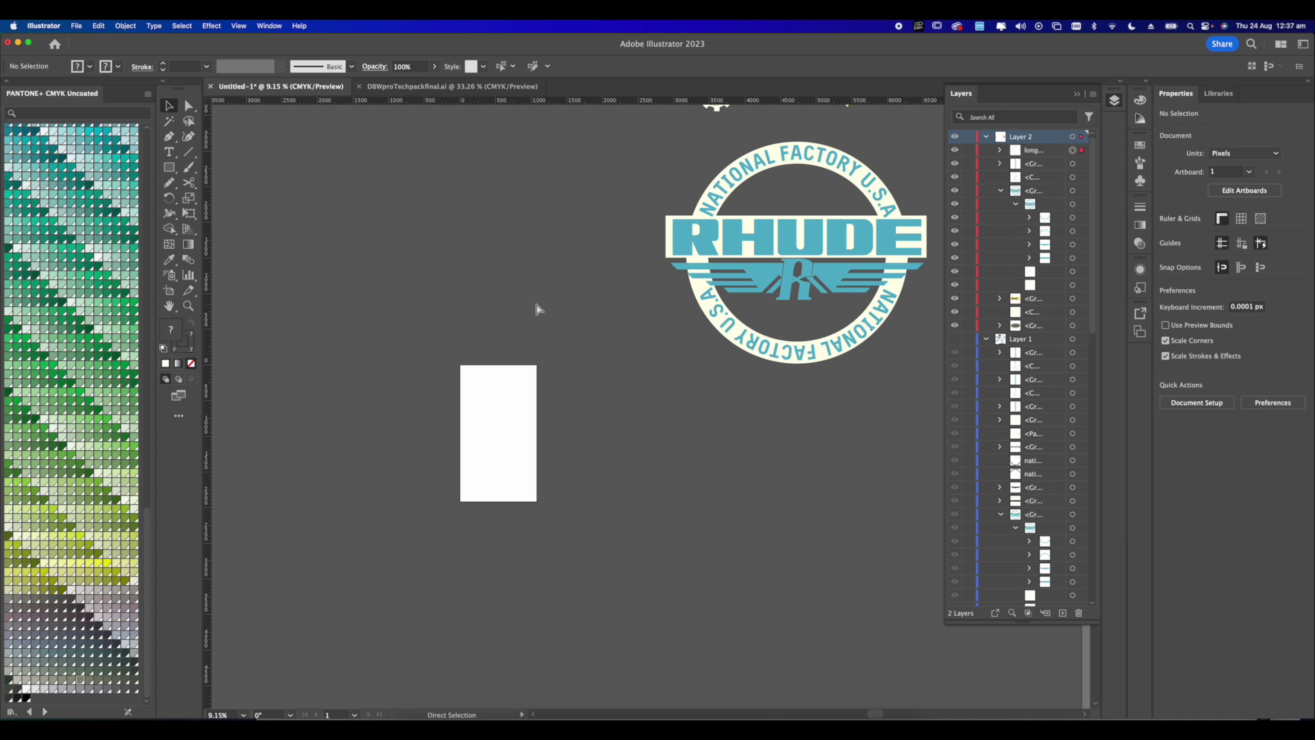
pyautogui.hotkey('ctrl', 'v')
pyautogui.scroll(2, 653, 429)
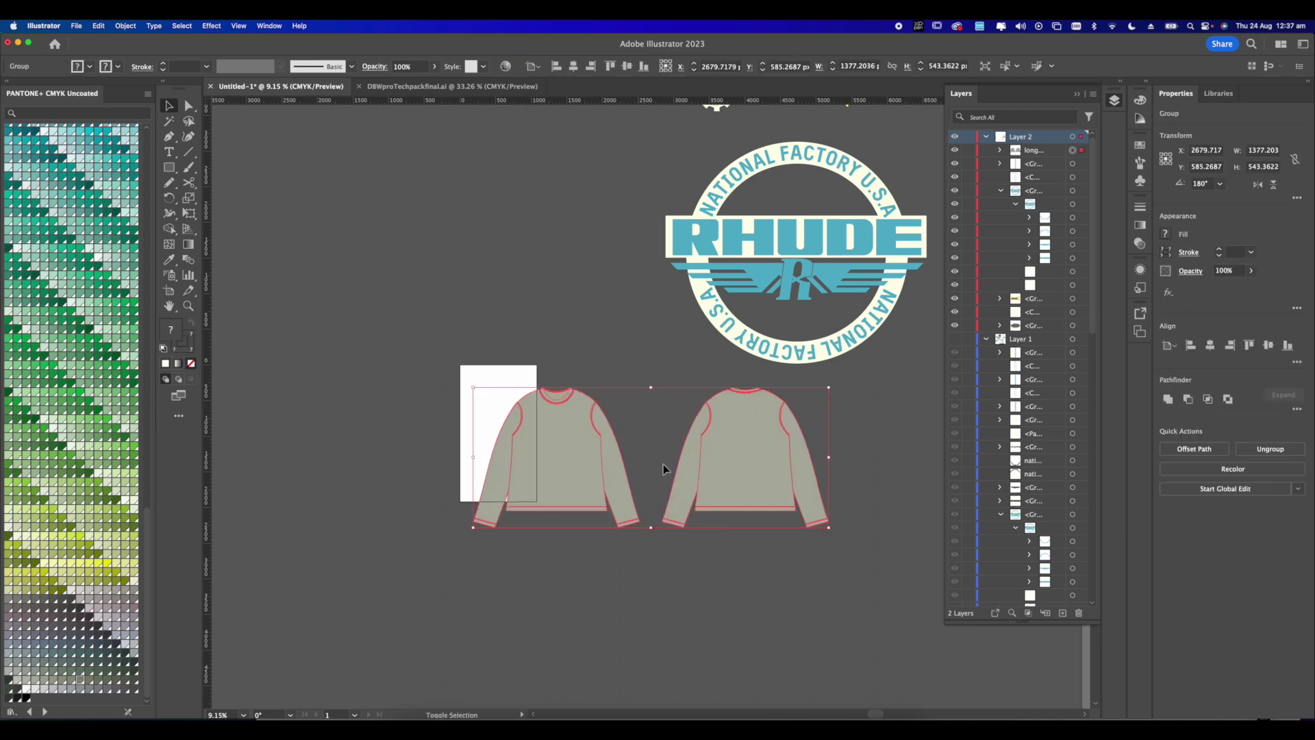
pyautogui.scroll(-4, 653, 429)
pyautogui.moveTo(652, 480); pyautogui.dragTo(572, 295)
pyautogui.click(573, 295)
pyautogui.scroll(2, 378, 425)
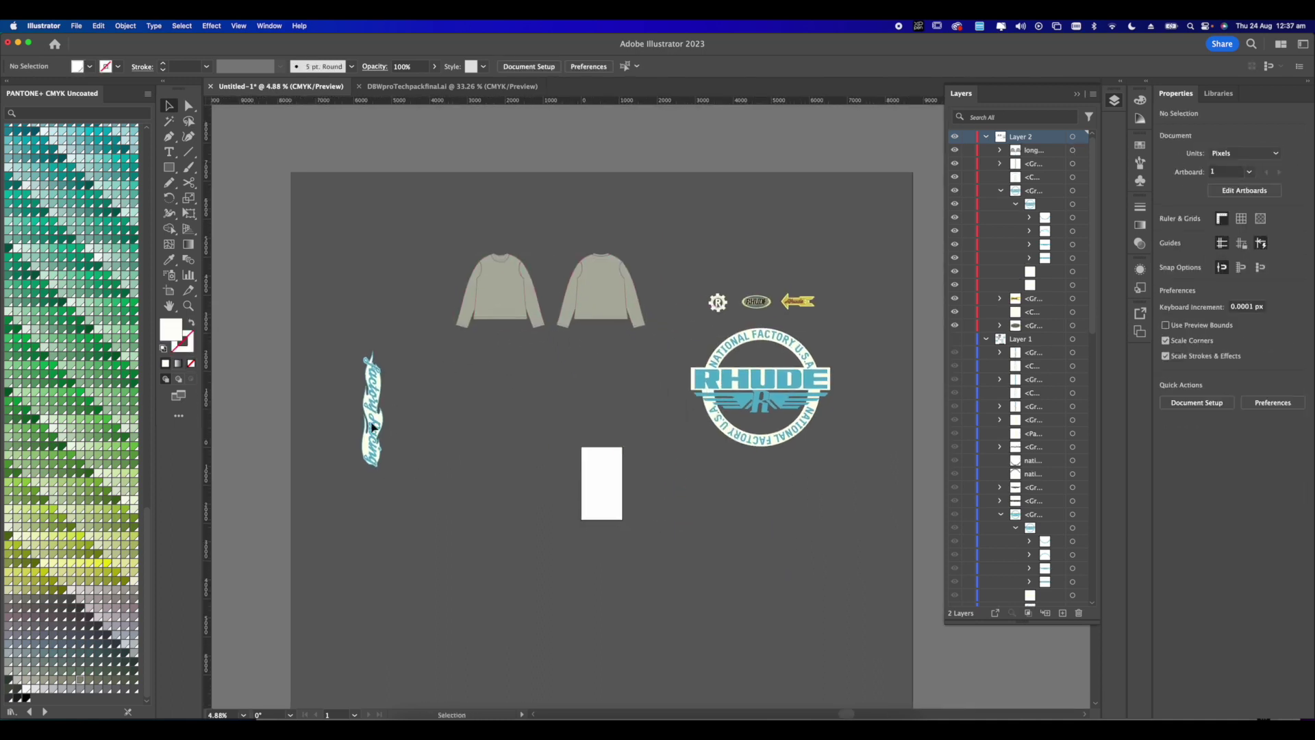
# - Place a grouped copy of the factory Racing flame beside the front shirt and bring it in front of the shirts
pyautogui.moveTo(367, 428); pyautogui.dragTo(455, 294)
pyautogui.hotkey('ctrl', 'g')
pyautogui.scroll(5, 455, 295)
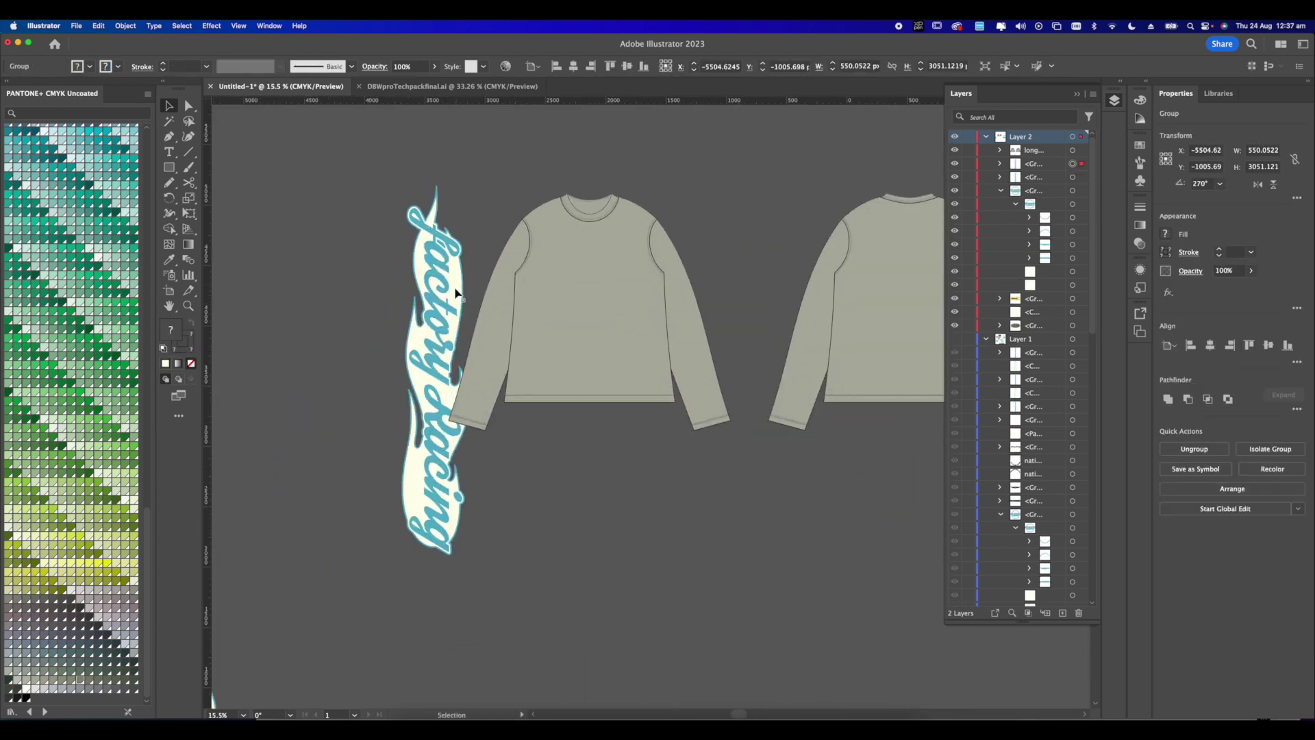
pyautogui.rightClick(456, 293)
pyautogui.moveTo(472, 511)
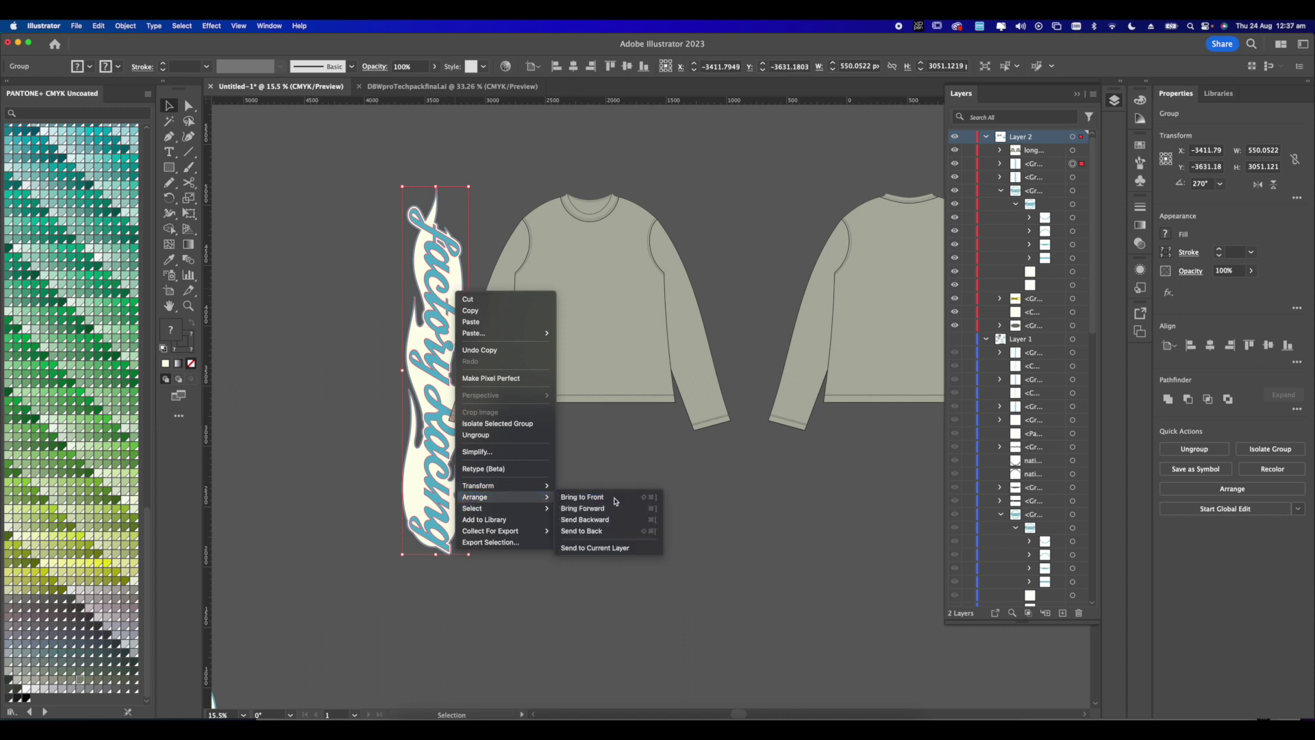
pyautogui.click(588, 508)
# - Scale down the flame lettering copy and rotate it to follow the front shirt's sleeve on the viewer's left
pyautogui.keyDown('shift'); pyautogui.click(468, 368); pyautogui.keyUp('shift')
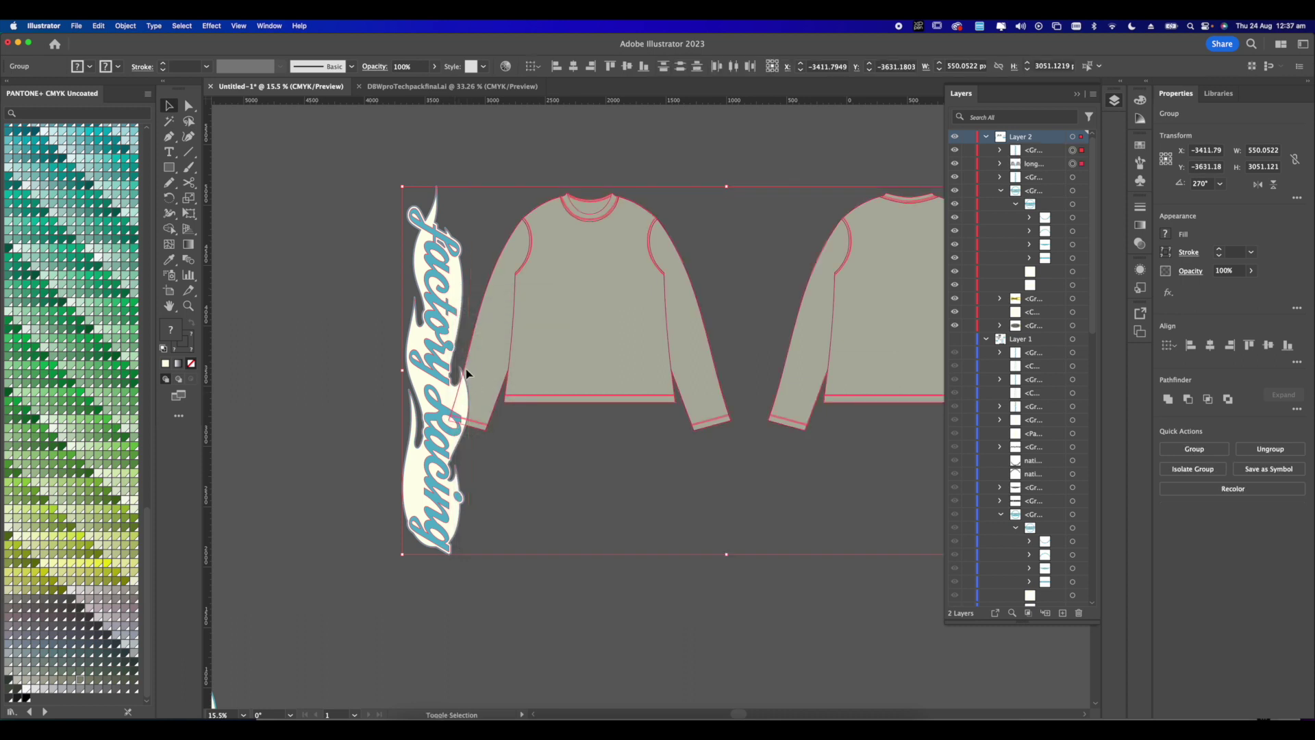
pyautogui.click(473, 435)
pyautogui.click(449, 422)
pyautogui.moveTo(471, 402); pyautogui.dragTo(499, 428)
pyautogui.scroll(5, 494, 372)
pyautogui.scroll(3, 514, 295)
pyautogui.moveTo(493, 384); pyautogui.dragTo(560, 362)
pyautogui.moveTo(568, 235); pyautogui.dragTo(637, 266)
# - Copy the sleeve flame onto the front shirt's opposite sleeve and rotate it to follow that sleeve's slope
pyautogui.moveTo(519, 408); pyautogui.dragTo(784, 425)
pyautogui.scroll(-4, 458, 429)
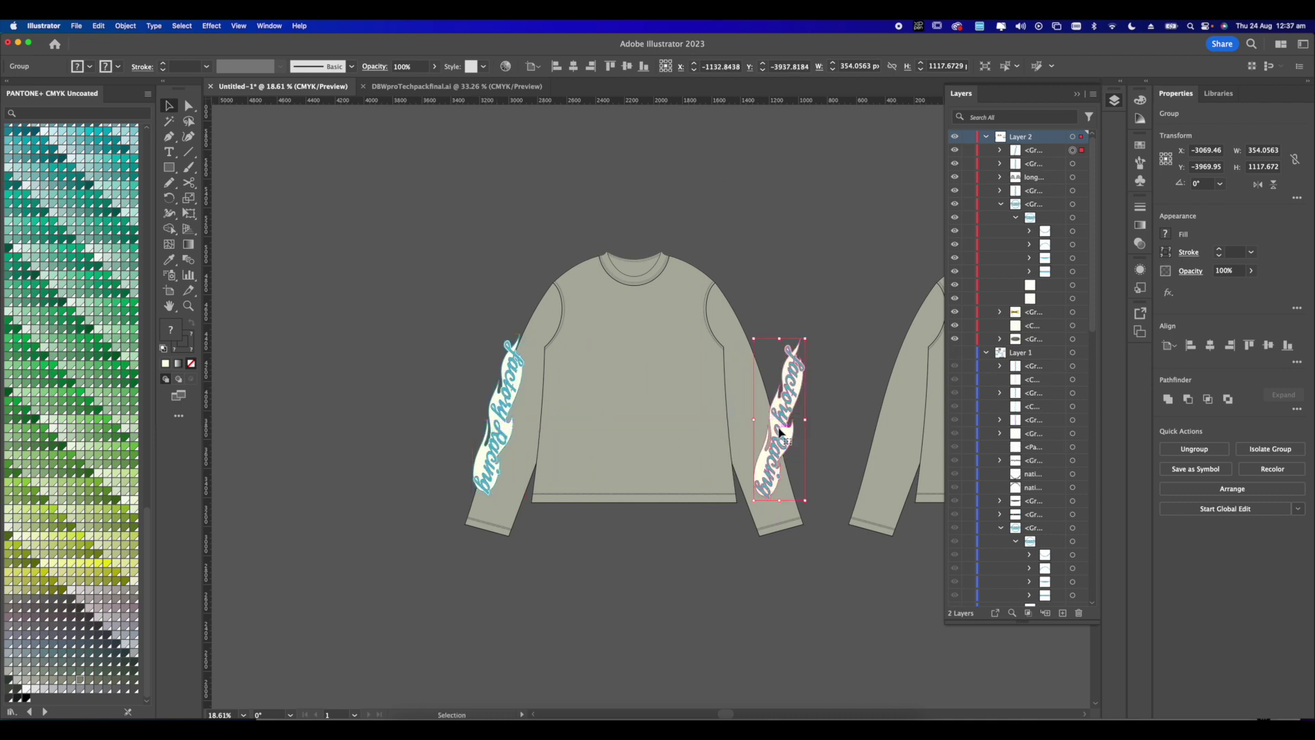
pyautogui.scroll(3, 781, 422)
pyautogui.moveTo(824, 287); pyautogui.dragTo(770, 287)
pyautogui.moveTo(771, 375)
pyautogui.mouseDown()
pyautogui.moveTo(765, 347)
pyautogui.moveTo(757, 369)
pyautogui.moveTo(751, 358)
pyautogui.mouseUp()
pyautogui.press('super+shift+a')
pyautogui.scroll(-5, 687, 358)
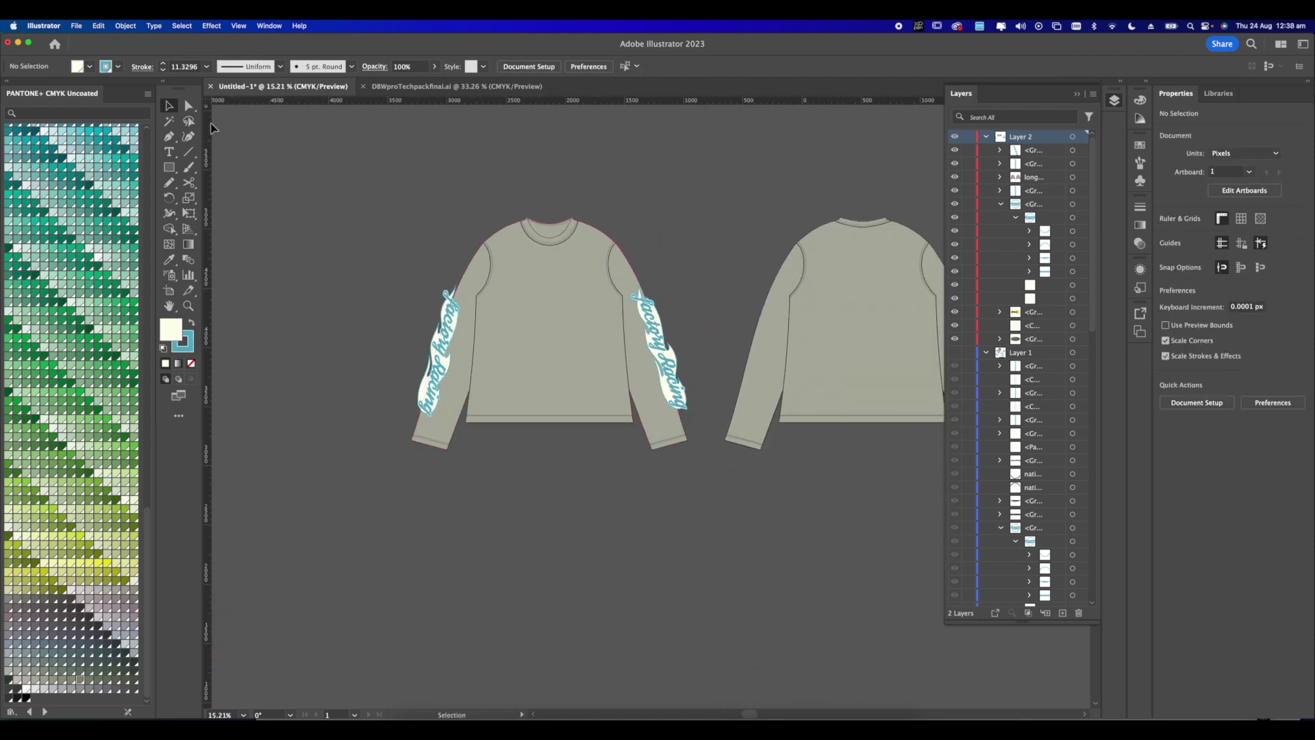
# - Fill the front shirt's body shape with the near-black swatch
pyautogui.click(188, 105)
pyautogui.click(522, 363)
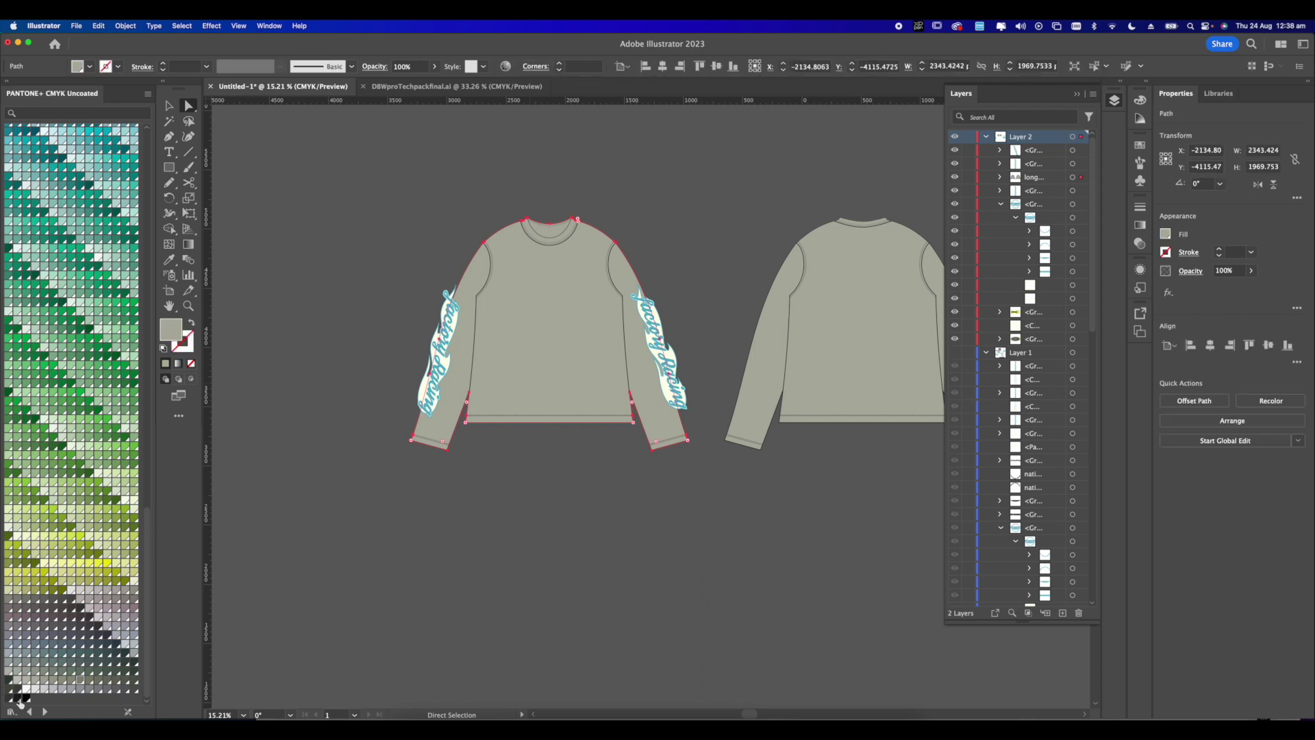
pyautogui.click(20, 699)
pyautogui.click(628, 484)
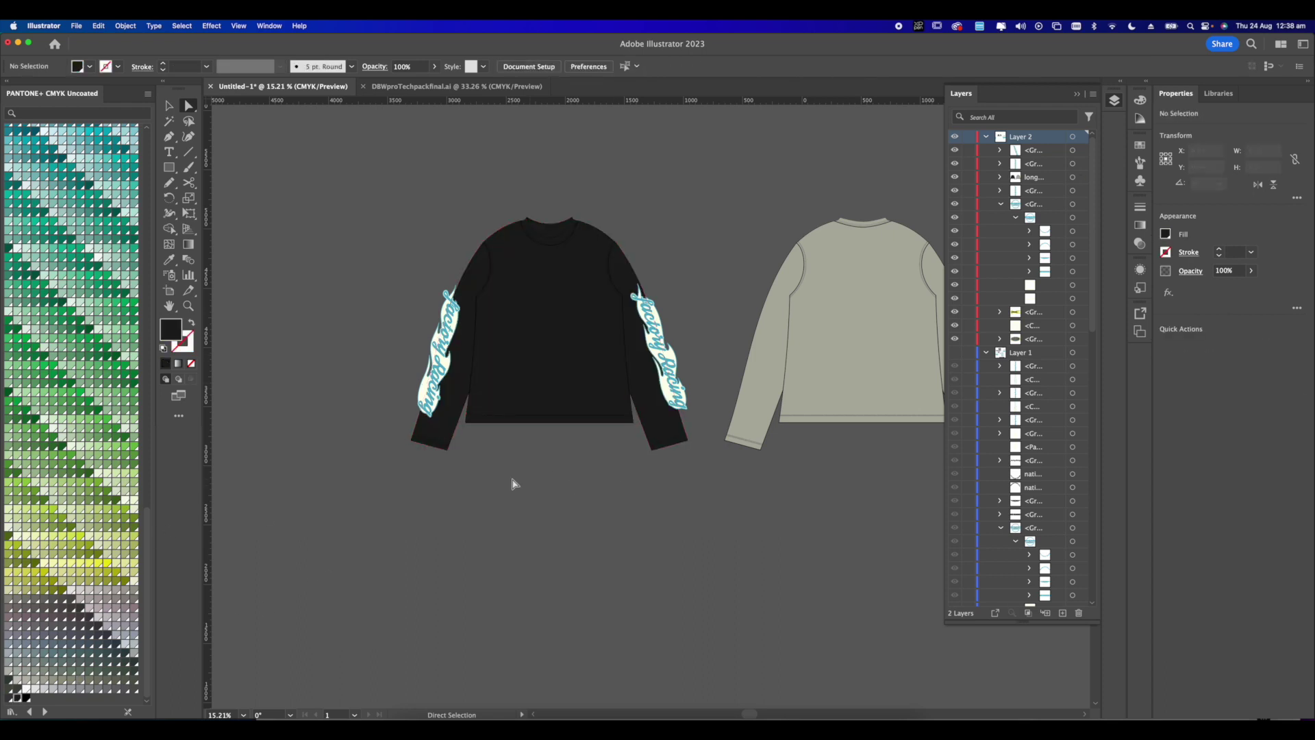
# - Try to fill the entire grouped shirt mockup with the dark grey swatch, and undo it
pyautogui.scroll(-4, 513, 484)
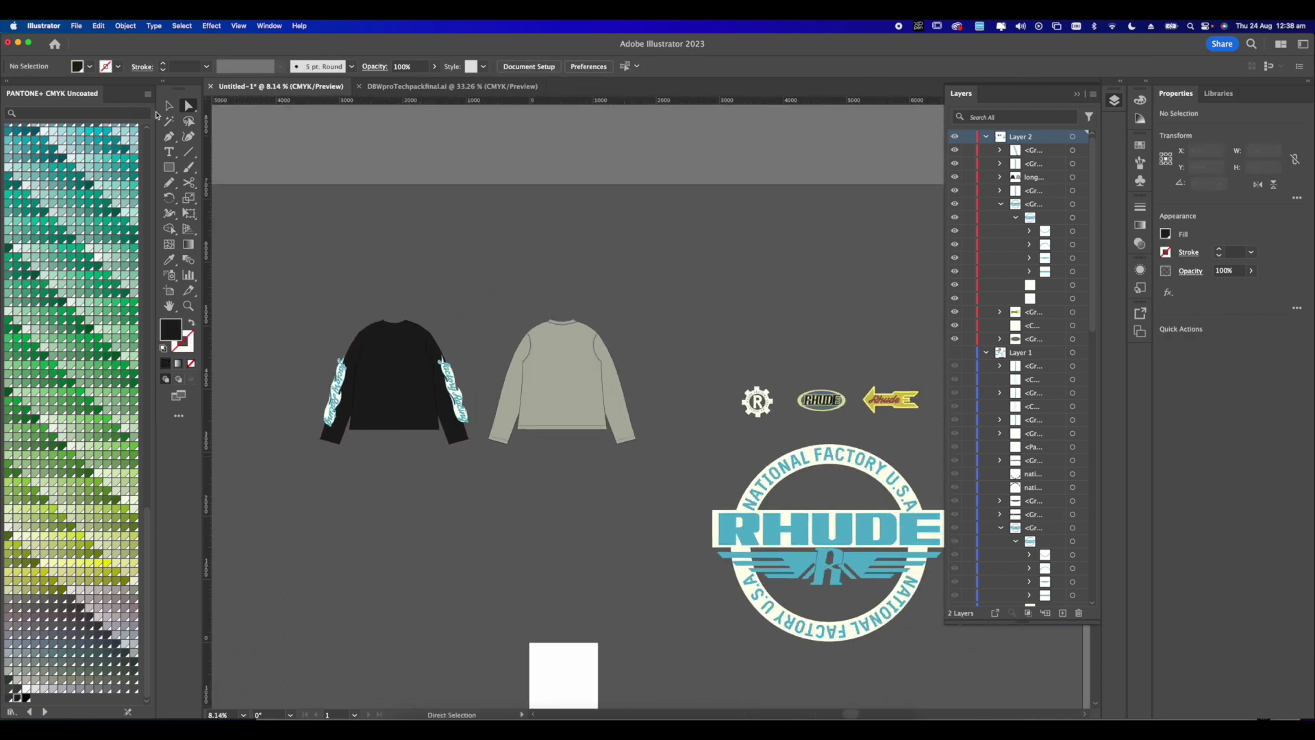
pyautogui.click(168, 106)
pyautogui.scroll(-2, 370, 301)
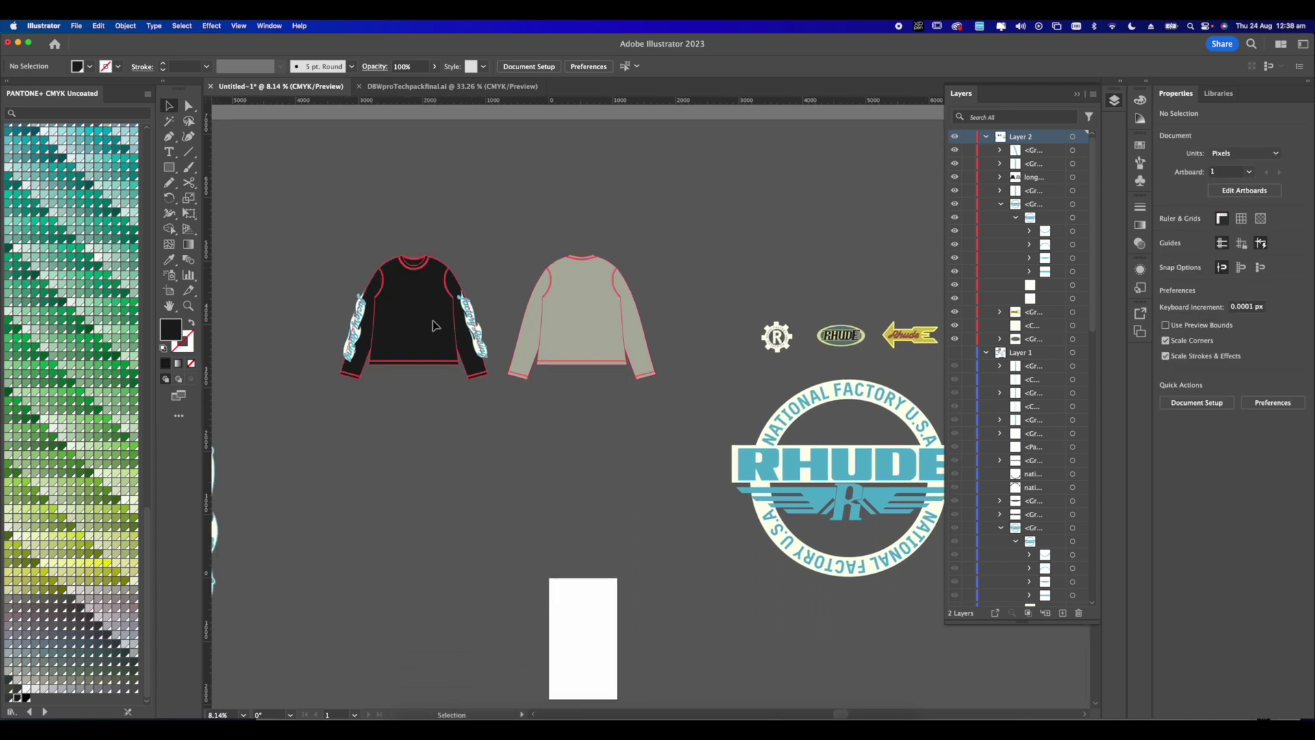
pyautogui.click(411, 356)
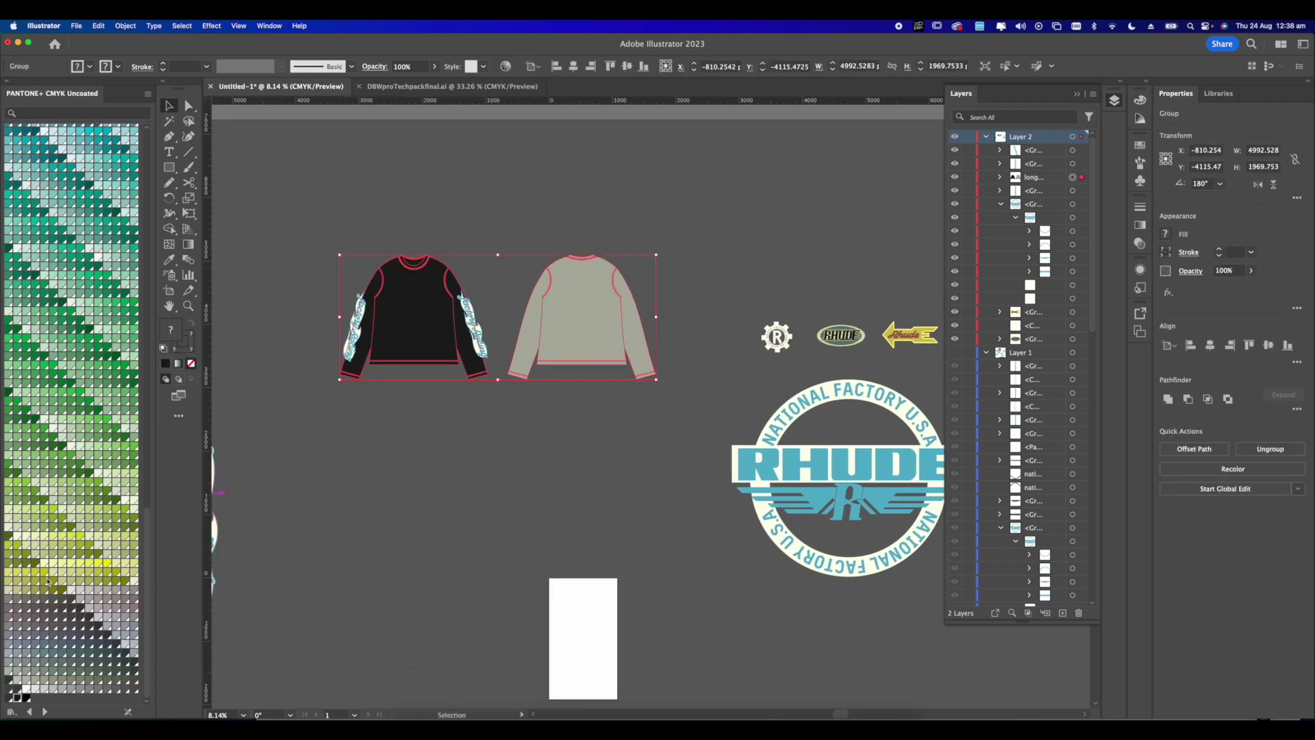
pyautogui.click(10, 699)
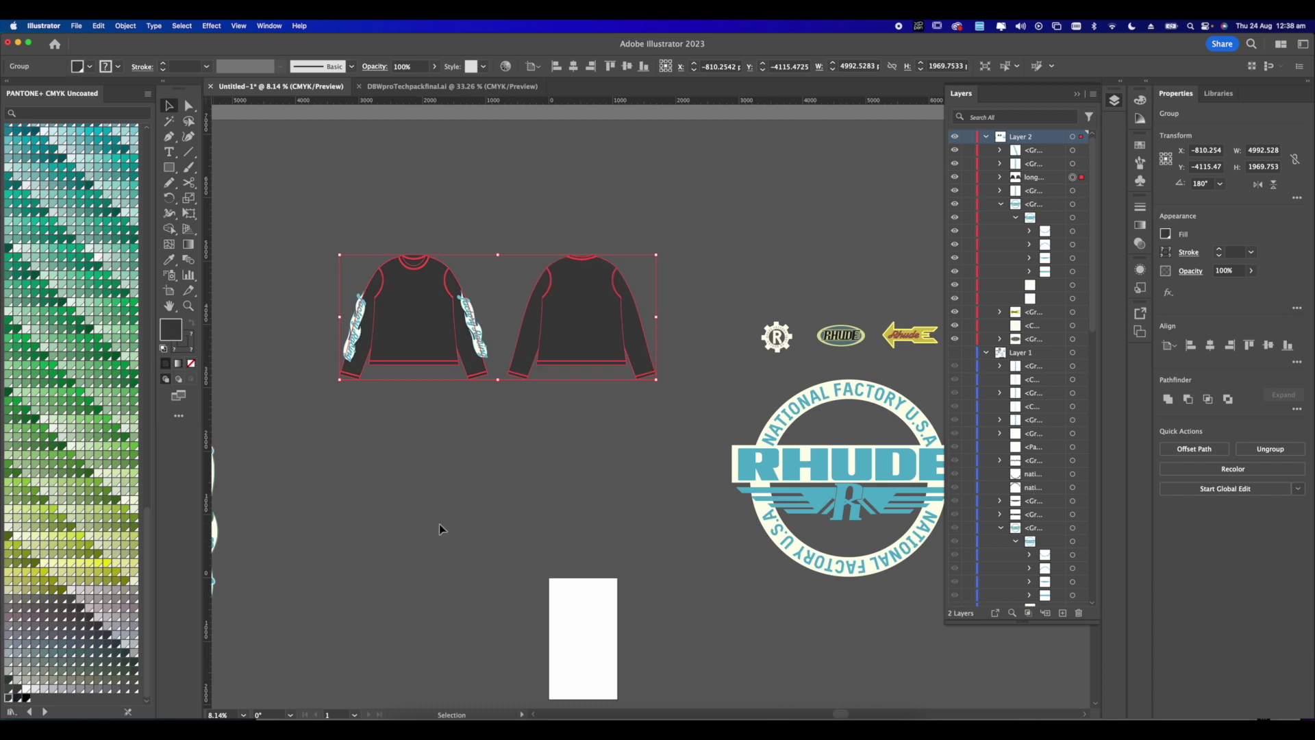
pyautogui.scroll(2, 441, 352)
pyautogui.press('super+z')
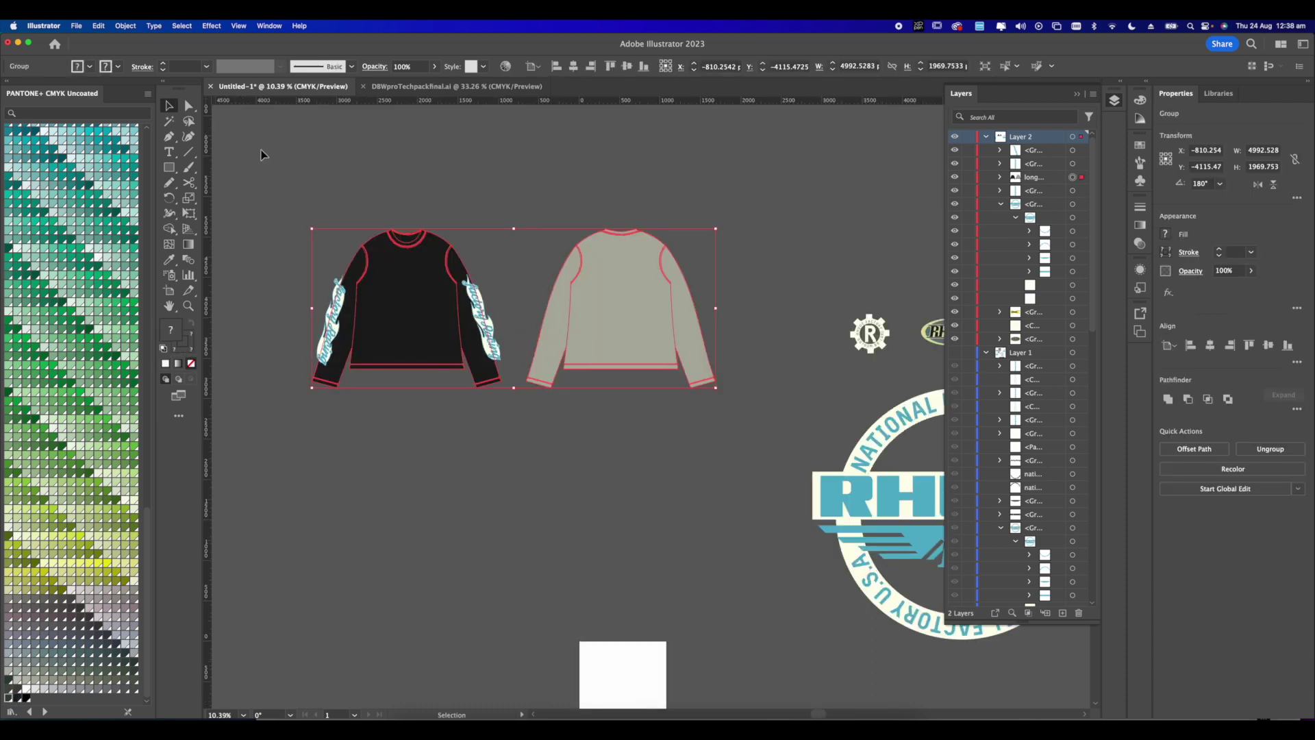
# - Fill only the front and back shirt body shapes with the dark grey swatch
pyautogui.press('a')
pyautogui.click(361, 188)
pyautogui.click(438, 319)
pyautogui.keyDown('shift'); pyautogui.click(585, 316); pyautogui.keyUp('shift')
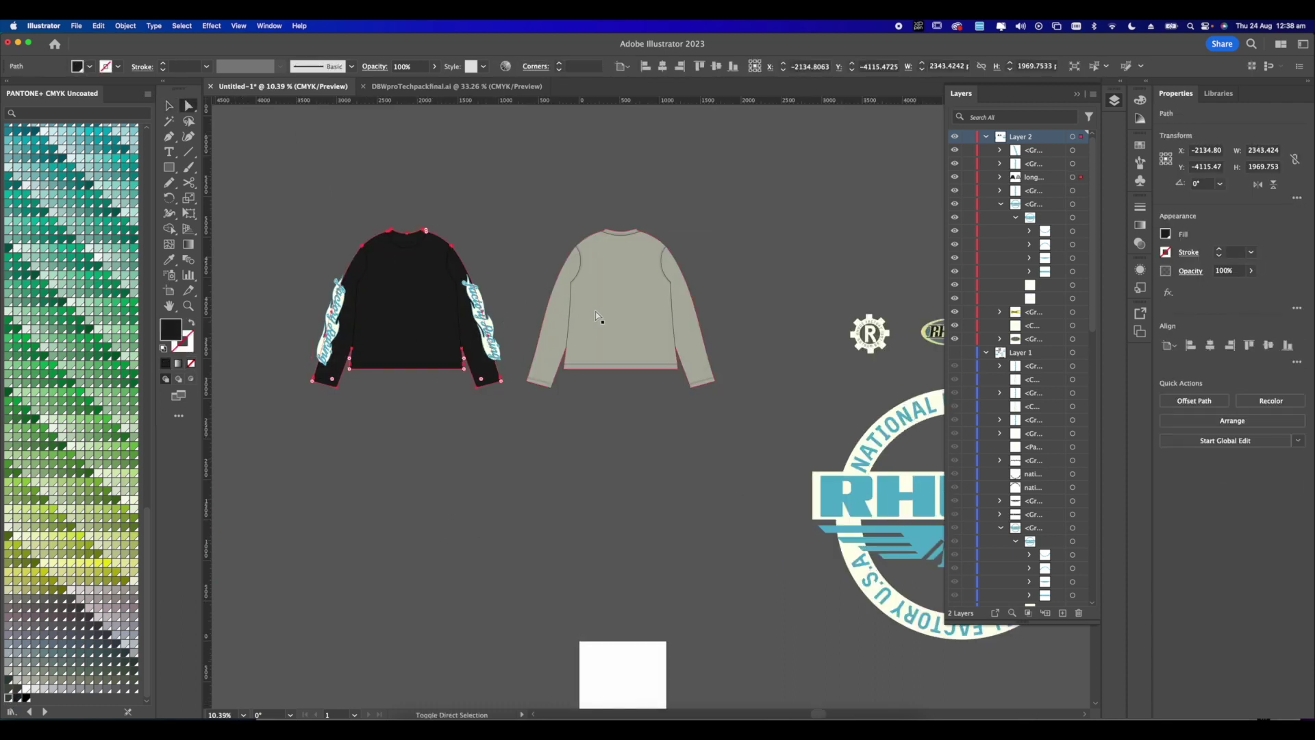
pyautogui.click(11, 699)
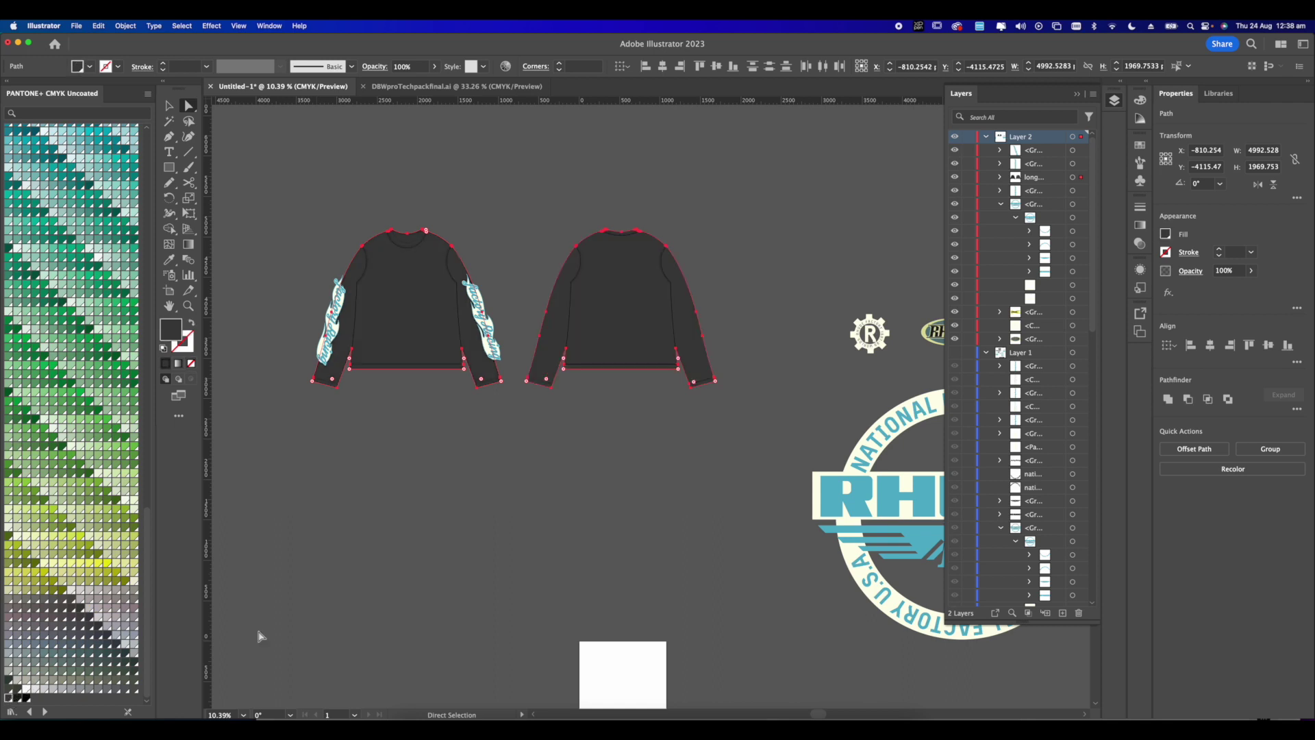
pyautogui.click(479, 511)
pyautogui.scroll(-2, 493, 416)
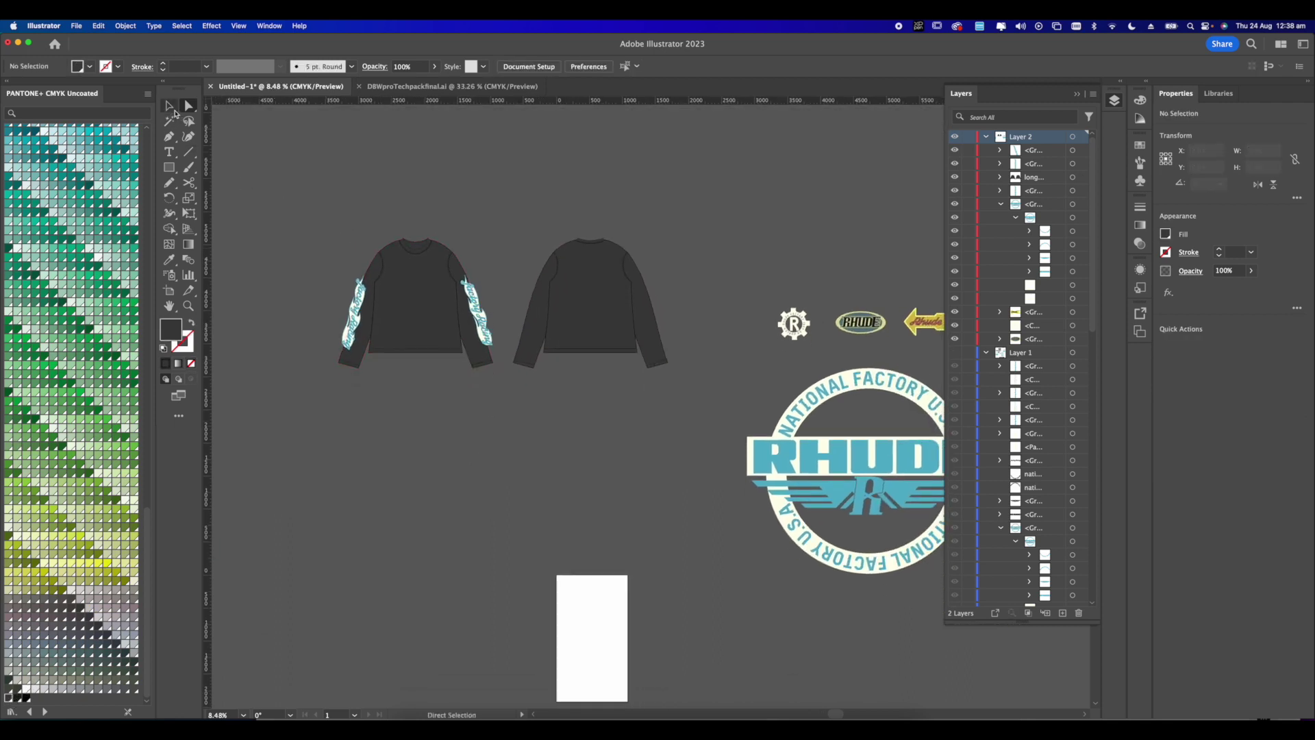
# - Move the ringed RHUDE winged emblem over the shirts and bring it to the front
pyautogui.click(169, 106)
pyautogui.scroll(-1, 620, 433)
pyautogui.hscroll(1, 620, 433)
pyautogui.hscroll(1, 582, 436)
pyautogui.scroll(-1, 582, 437)
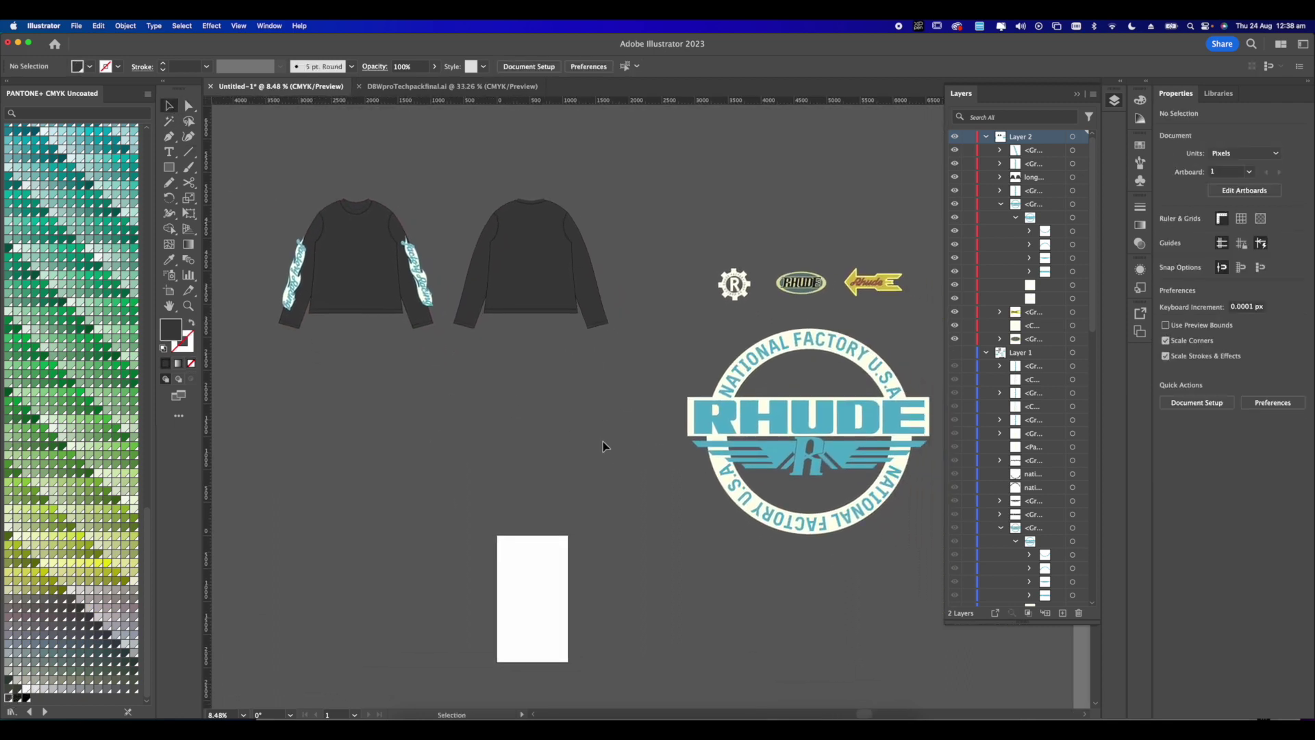
pyautogui.click(848, 512)
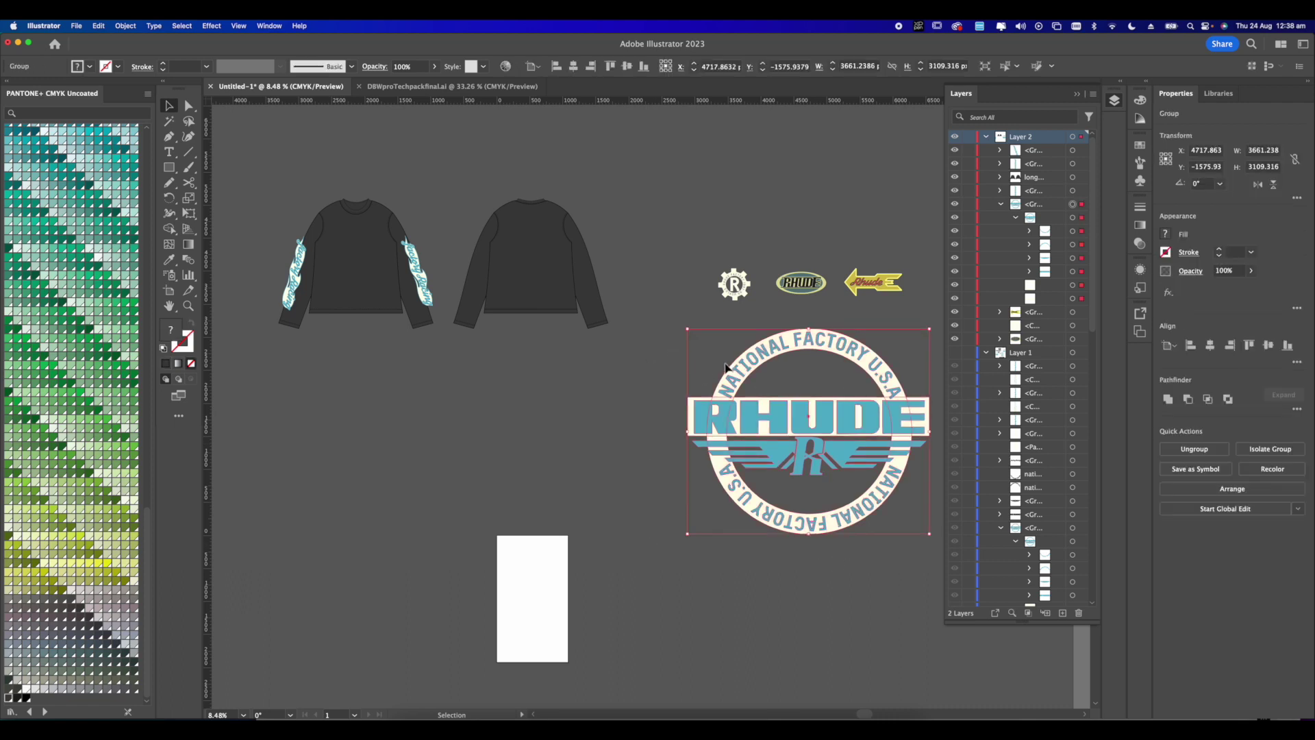
pyautogui.scroll(-2, 696, 364)
pyautogui.moveTo(828, 437); pyautogui.dragTo(512, 325)
pyautogui.hscroll(-1, 515, 408)
pyautogui.scroll(1, 515, 408)
pyautogui.rightClick(515, 411)
pyautogui.moveTo(548, 617)
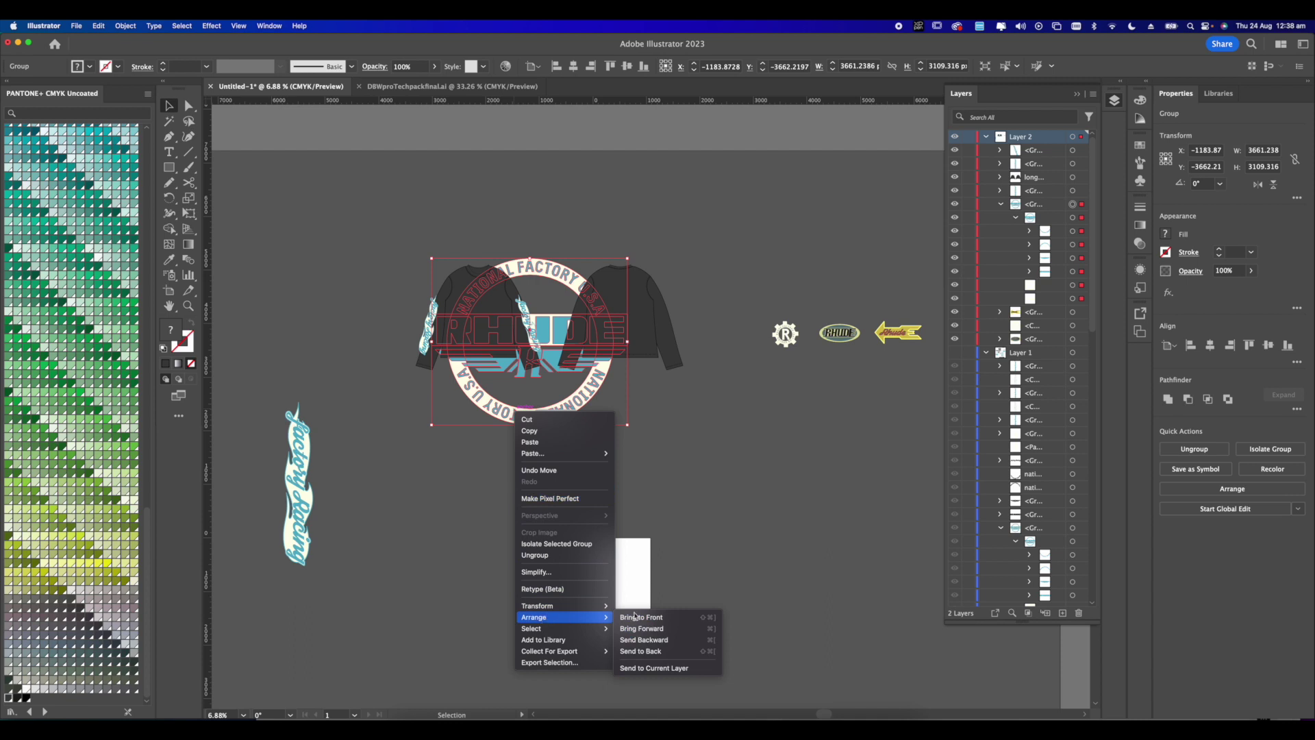
pyautogui.click(658, 617)
# - Scale the RHUDE emblem down to about 870 px wide and centre it on the front shirt's chest
pyautogui.moveTo(545, 372); pyautogui.dragTo(582, 398)
pyautogui.moveTo(564, 469); pyautogui.dragTo(520, 394)
pyautogui.scroll(4, 571, 319)
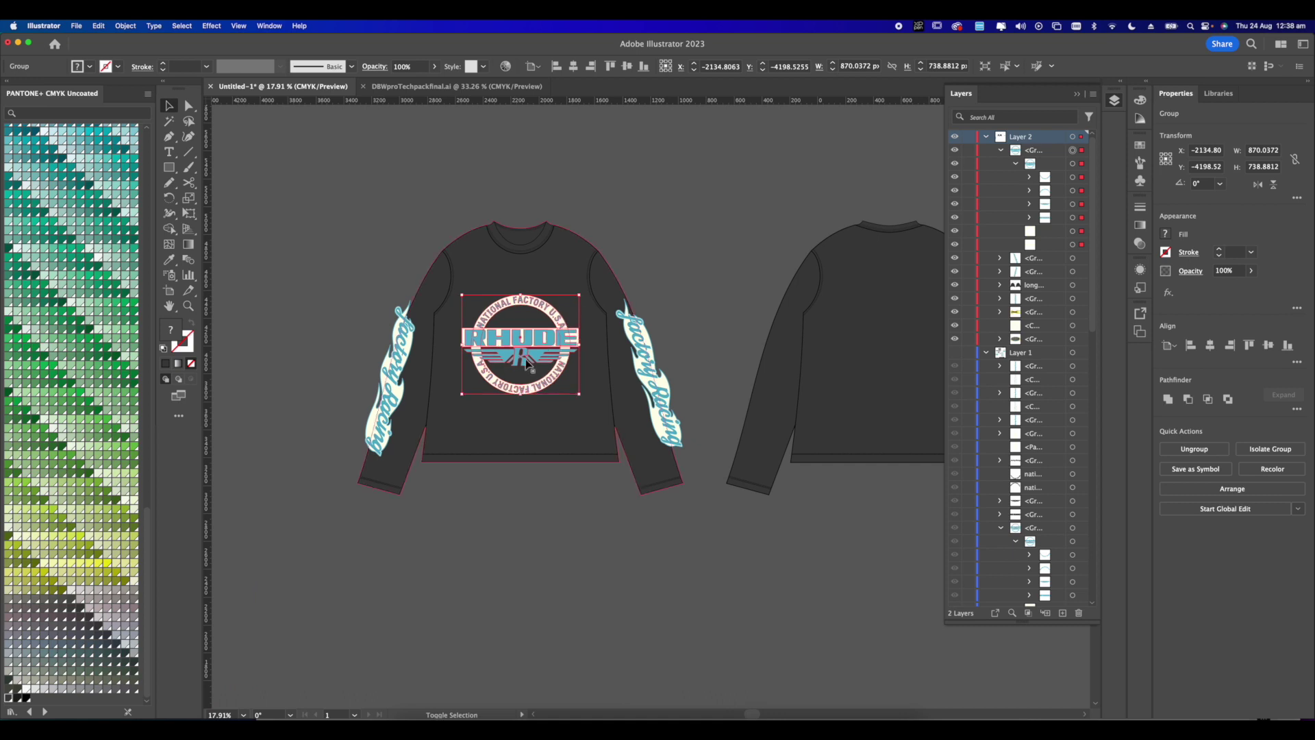